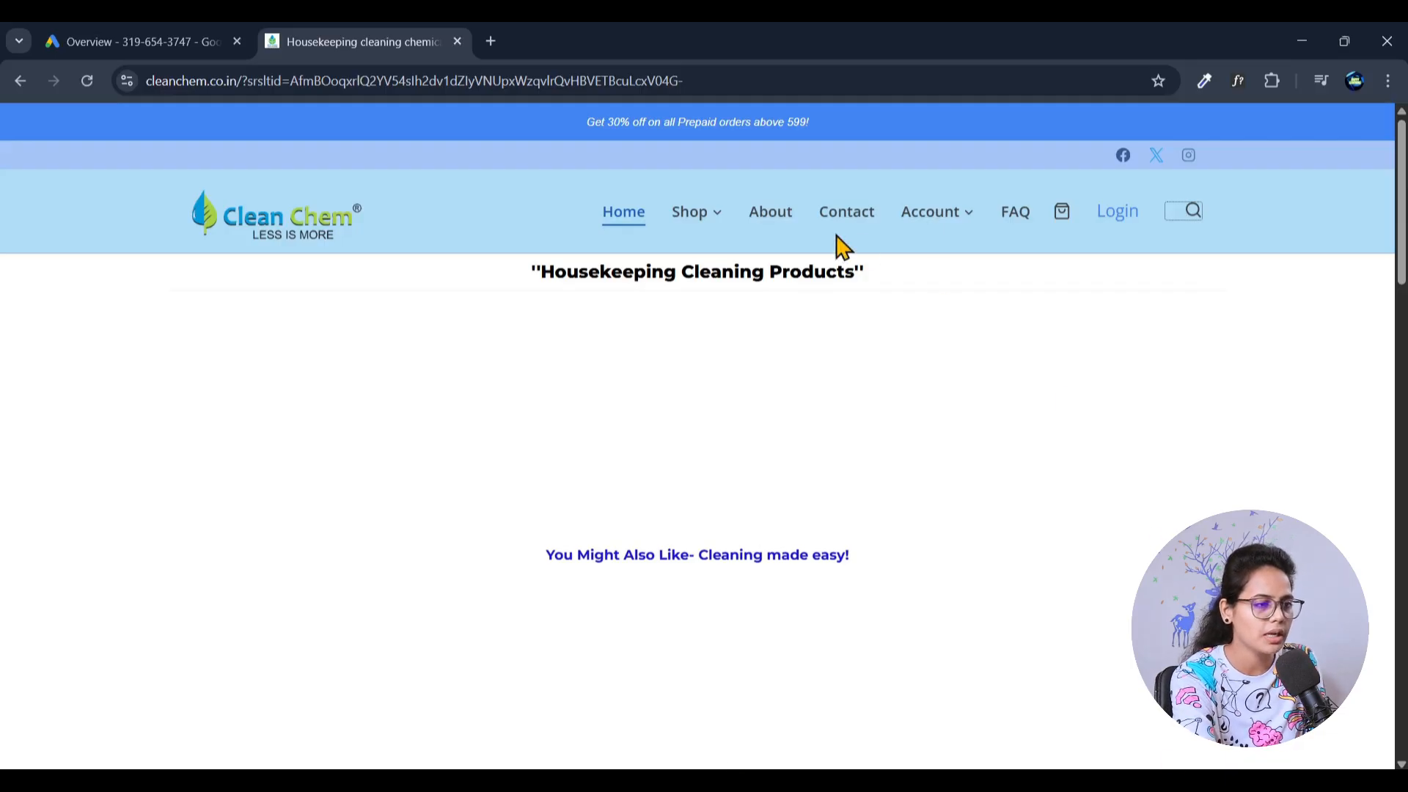
- Open the Car Care product category from the Clean Chem shop categories
{"action": "scroll", "coordinate": [836, 561], "scroll_direction": "down", "scroll_amount": 4}
{"action": "scroll", "coordinate": [839, 547], "scroll_direction": "up", "scroll_amount": 4}
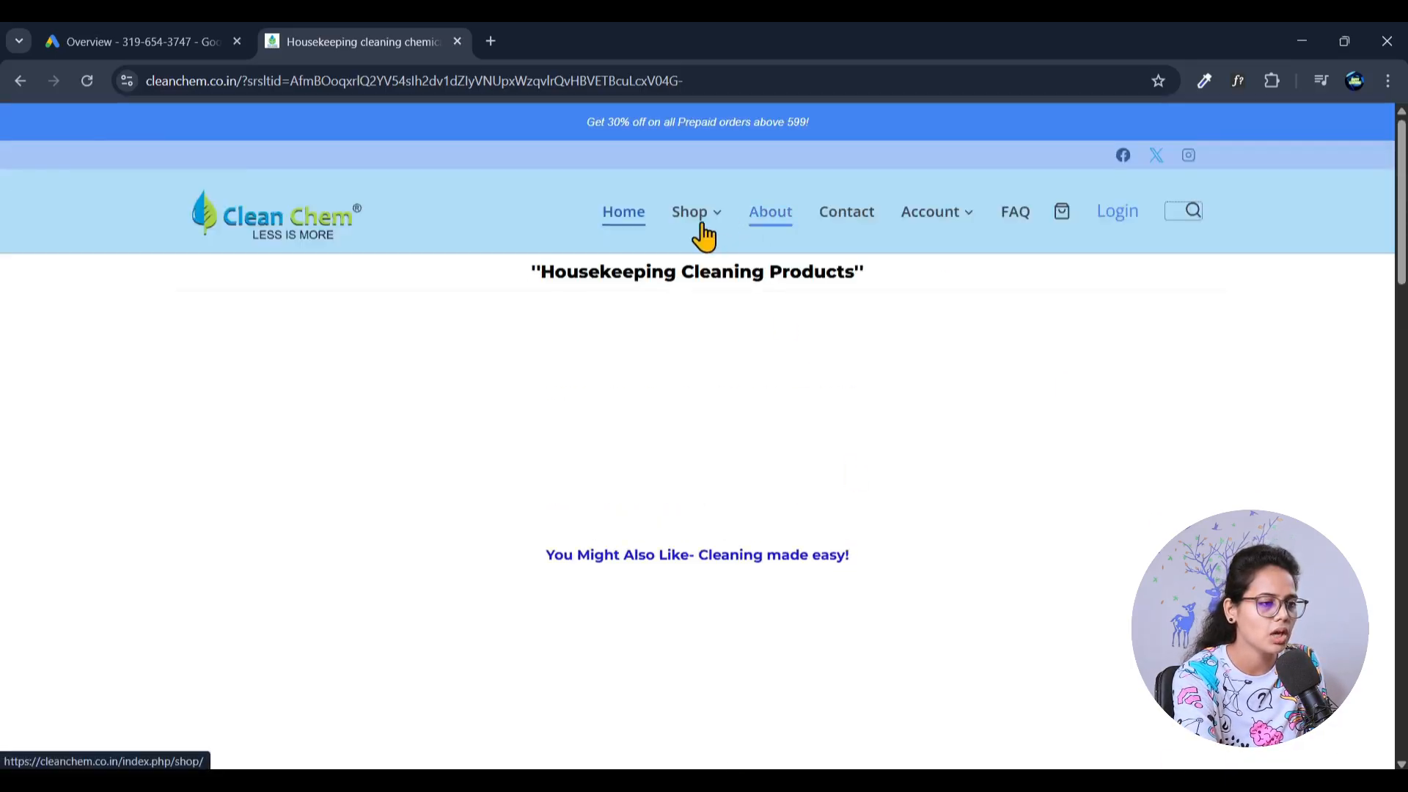
{"action": "mouse_move", "coordinate": [709, 222]}
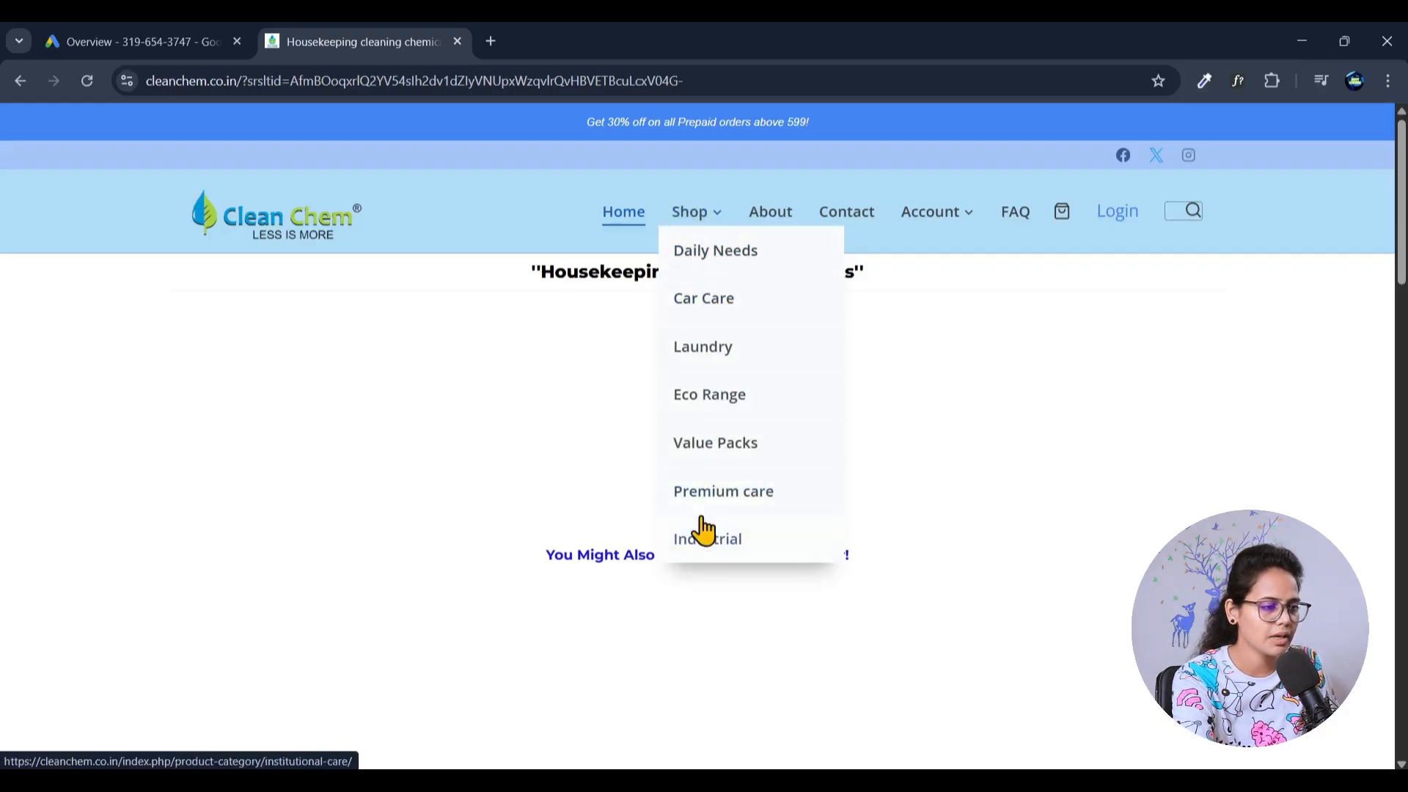
{"action": "left_click", "coordinate": [702, 315]}
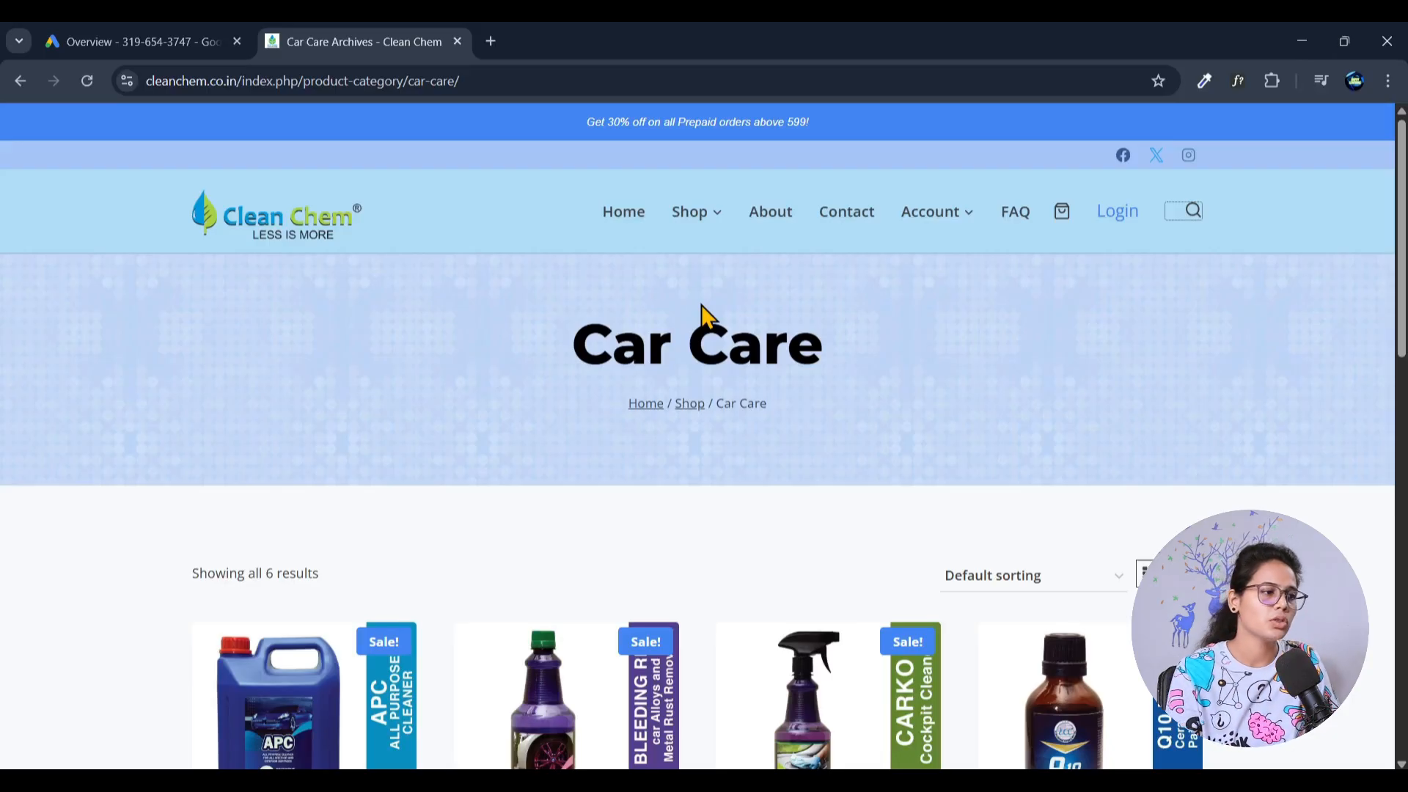
- Examine the product names and prices listed in the Car Care category
{"action": "scroll", "coordinate": [703, 315], "scroll_direction": "down", "scroll_amount": 10}
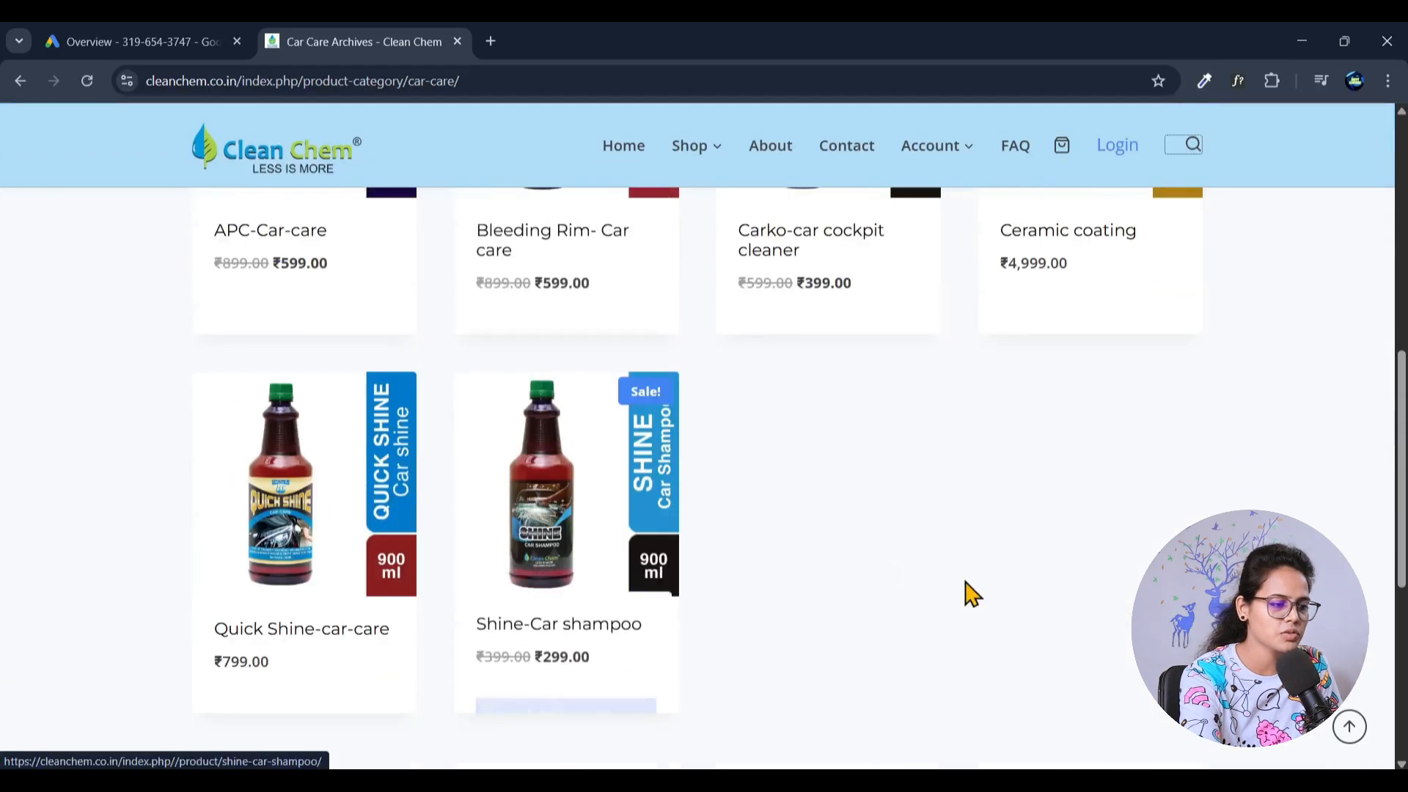
{"action": "scroll", "coordinate": [965, 583], "scroll_direction": "up", "scroll_amount": 8}
{"action": "scroll", "coordinate": [965, 582], "scroll_direction": "down", "scroll_amount": 3}
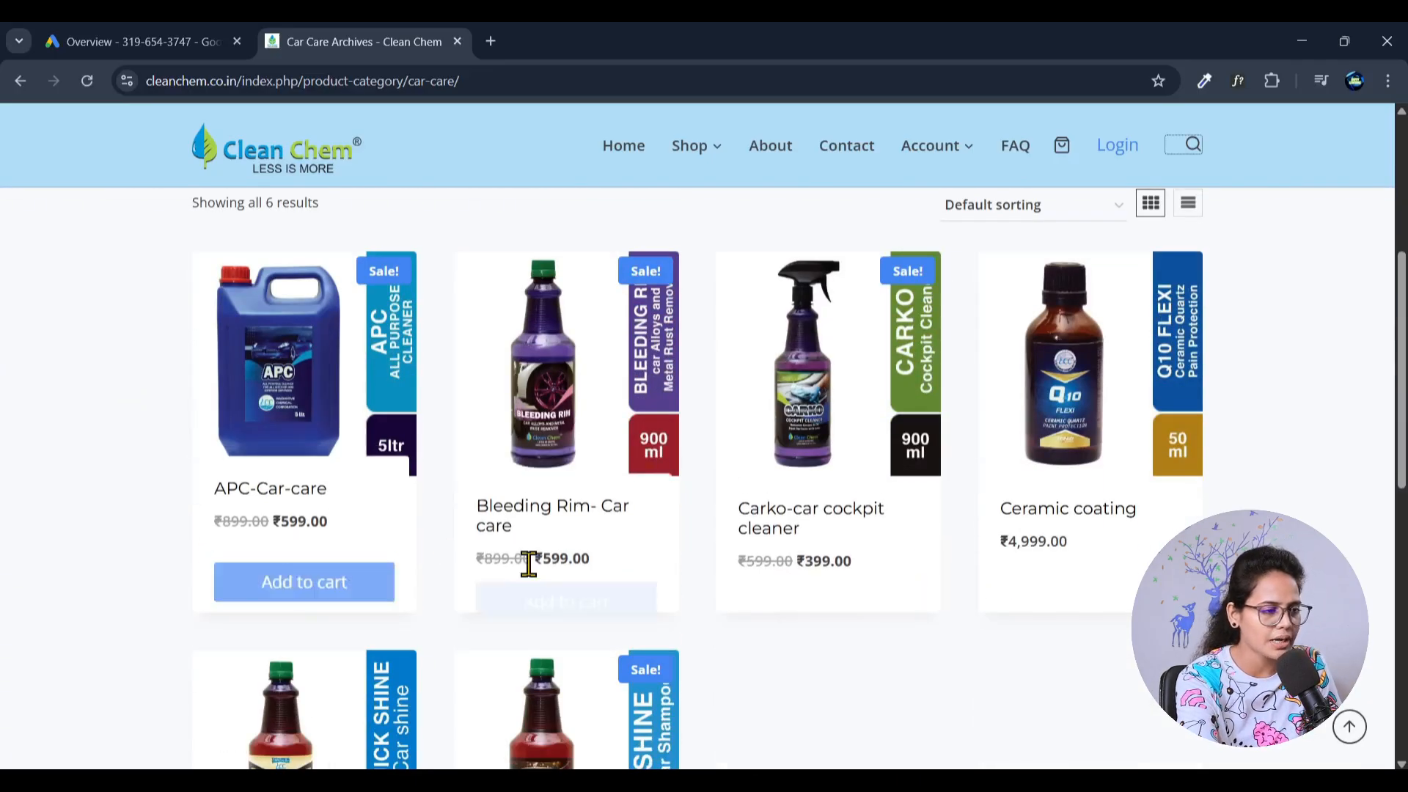
{"action": "scroll", "coordinate": [726, 629], "scroll_direction": "down", "scroll_amount": 4}
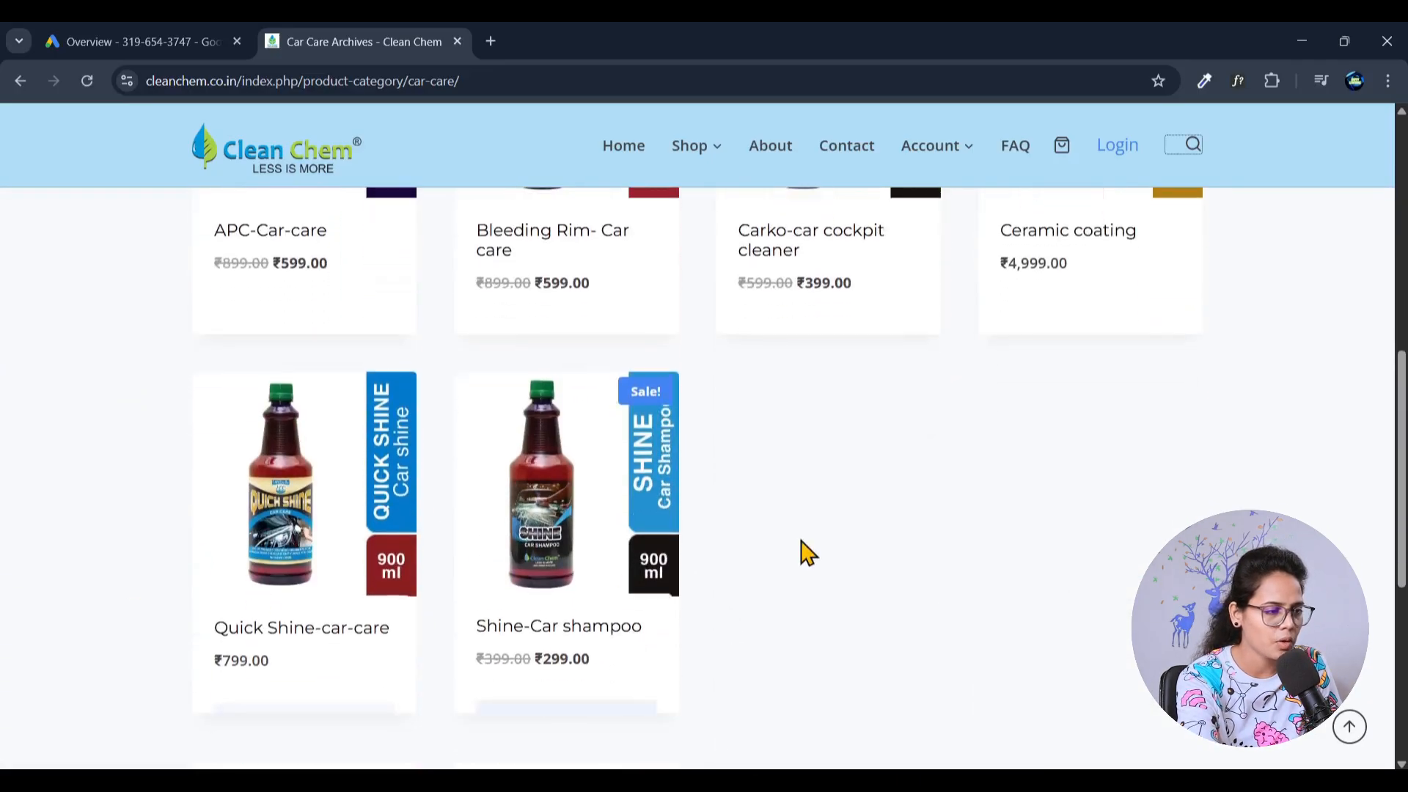
{"action": "scroll", "coordinate": [855, 559], "scroll_direction": "up", "scroll_amount": 5}
{"action": "scroll", "coordinate": [856, 559], "scroll_direction": "up", "scroll_amount": 4}
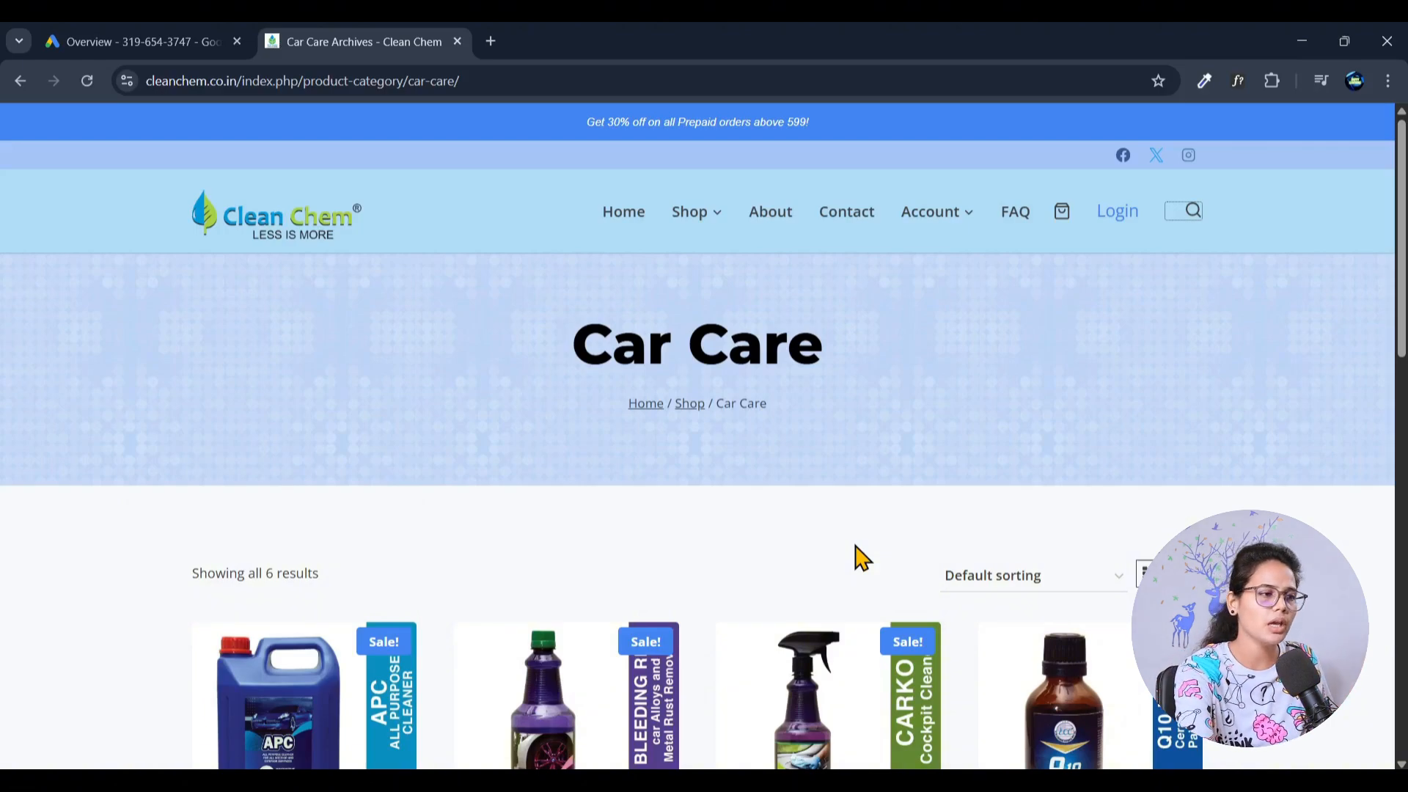
- Open a new browser tab and enter "Car care" as the search text without running it
{"action": "left_click", "coordinate": [491, 41]}
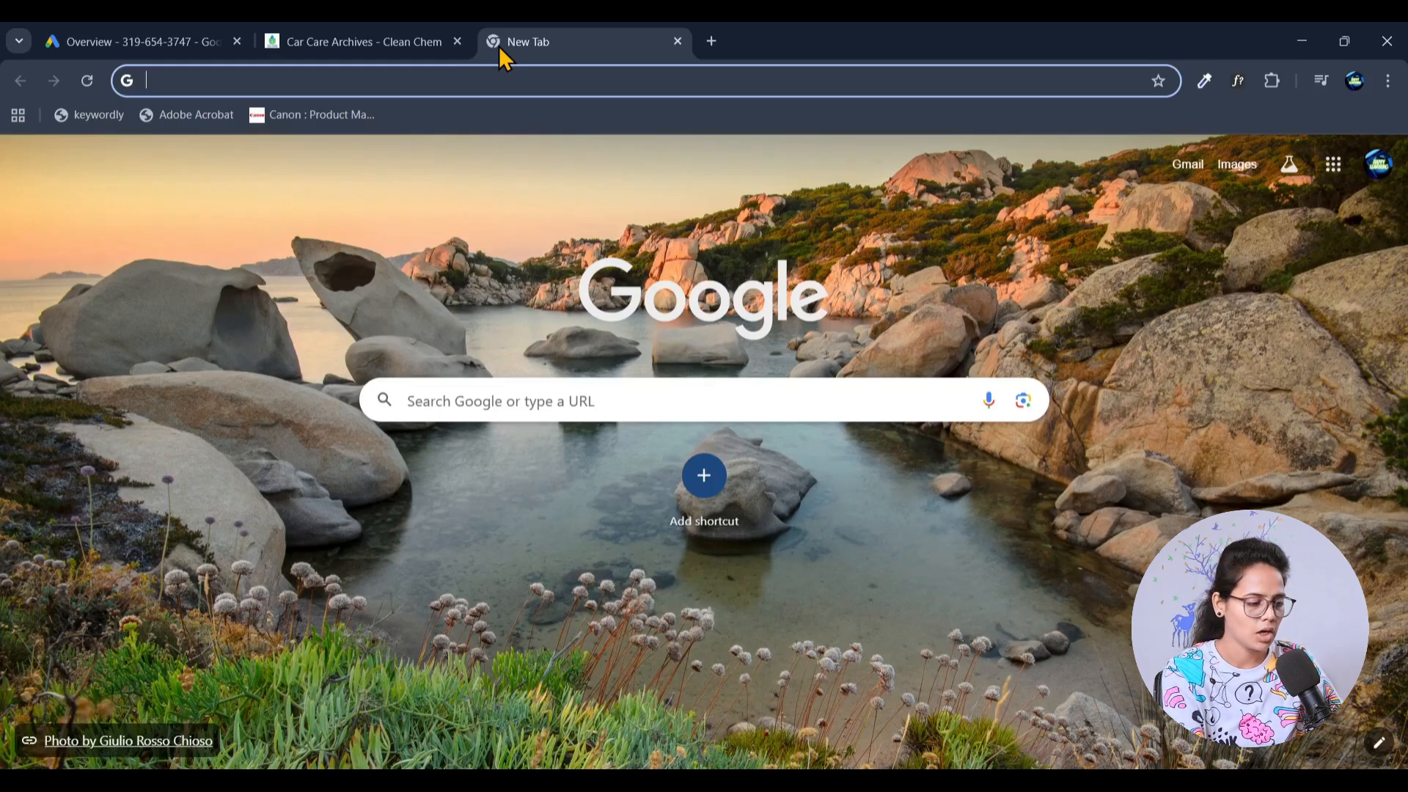
{"action": "type", "text": "Car"}
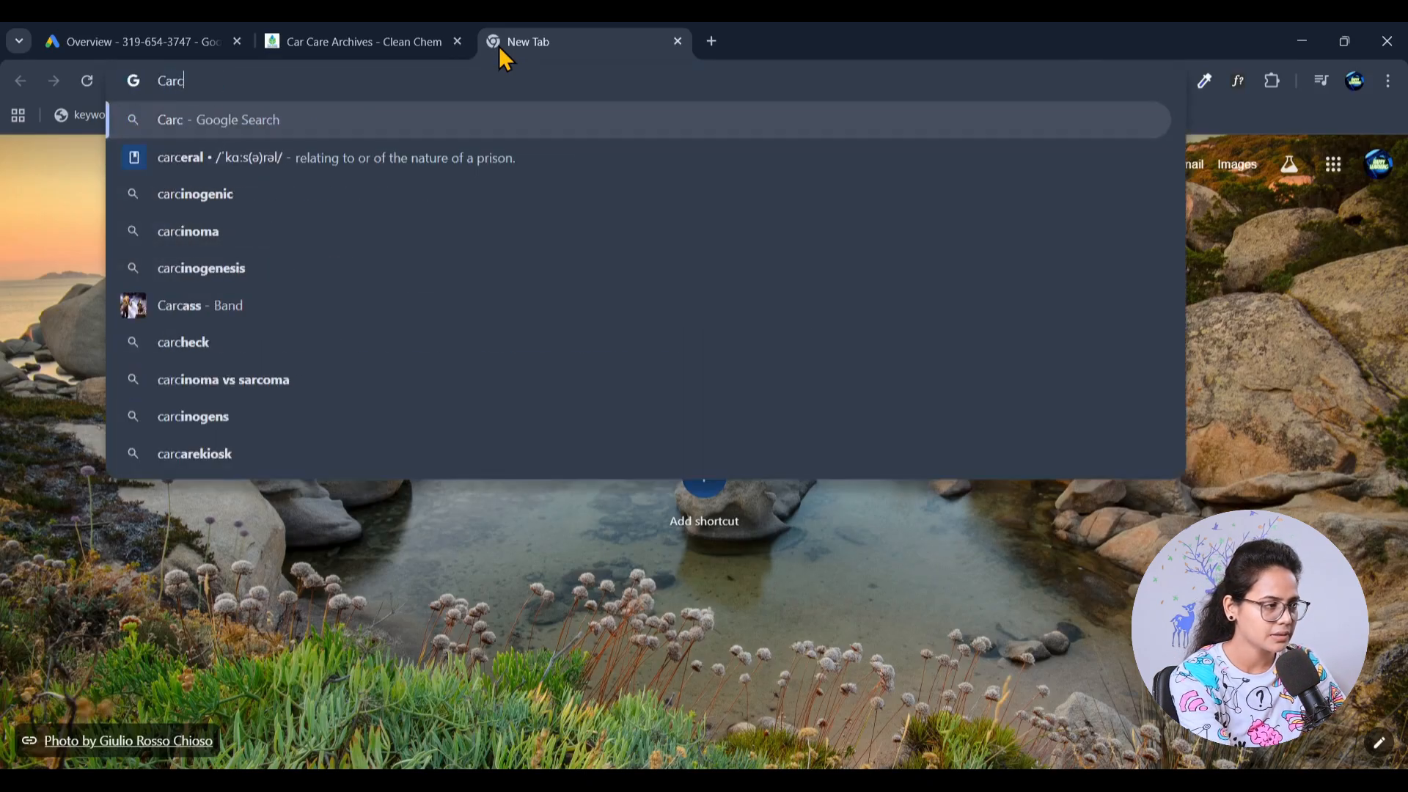
{"action": "type", "text": " care"}
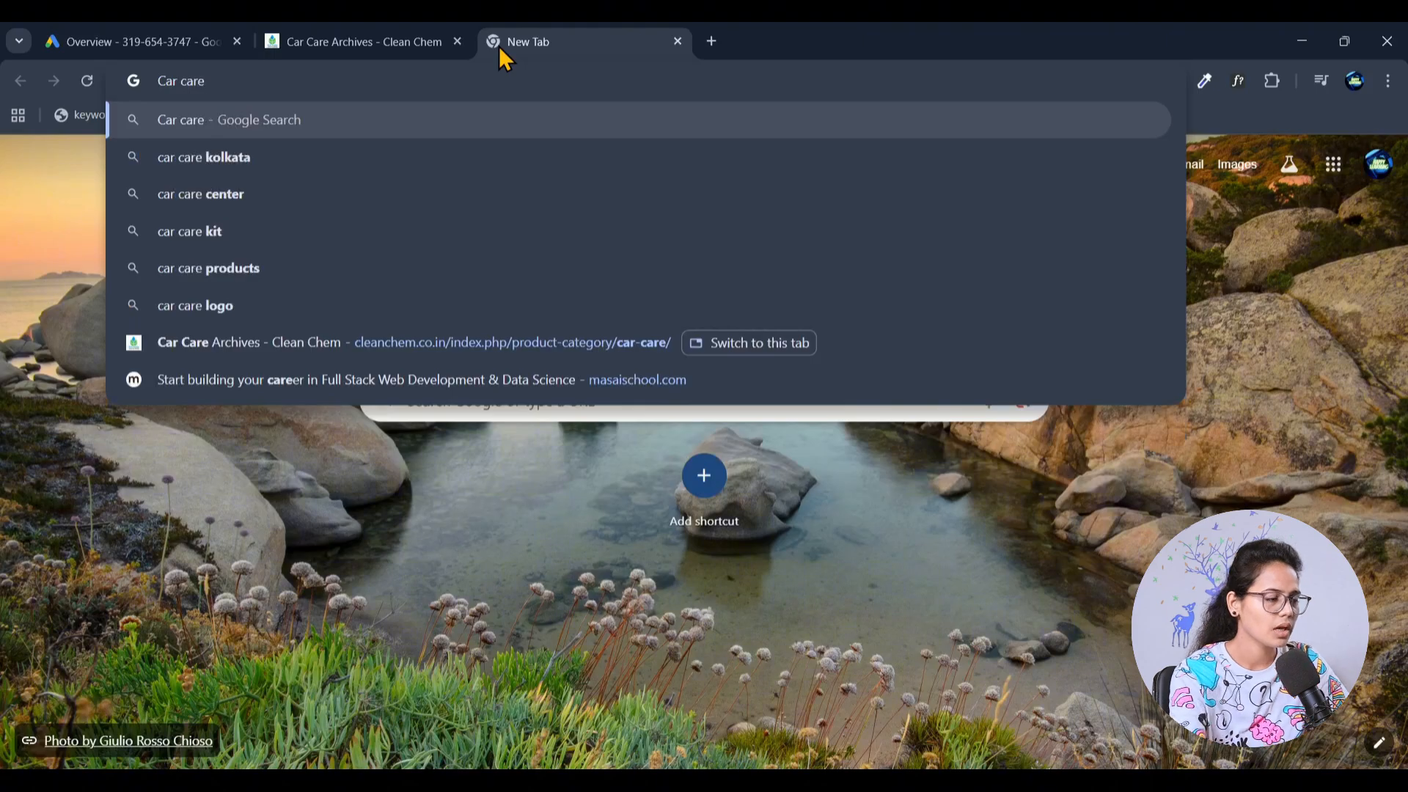
- Return to the Clean Chem Car Care page and review the product names for keyword ideas
{"action": "left_click", "coordinate": [409, 41]}
{"action": "scroll", "coordinate": [622, 597], "scroll_direction": "down", "scroll_amount": 4}
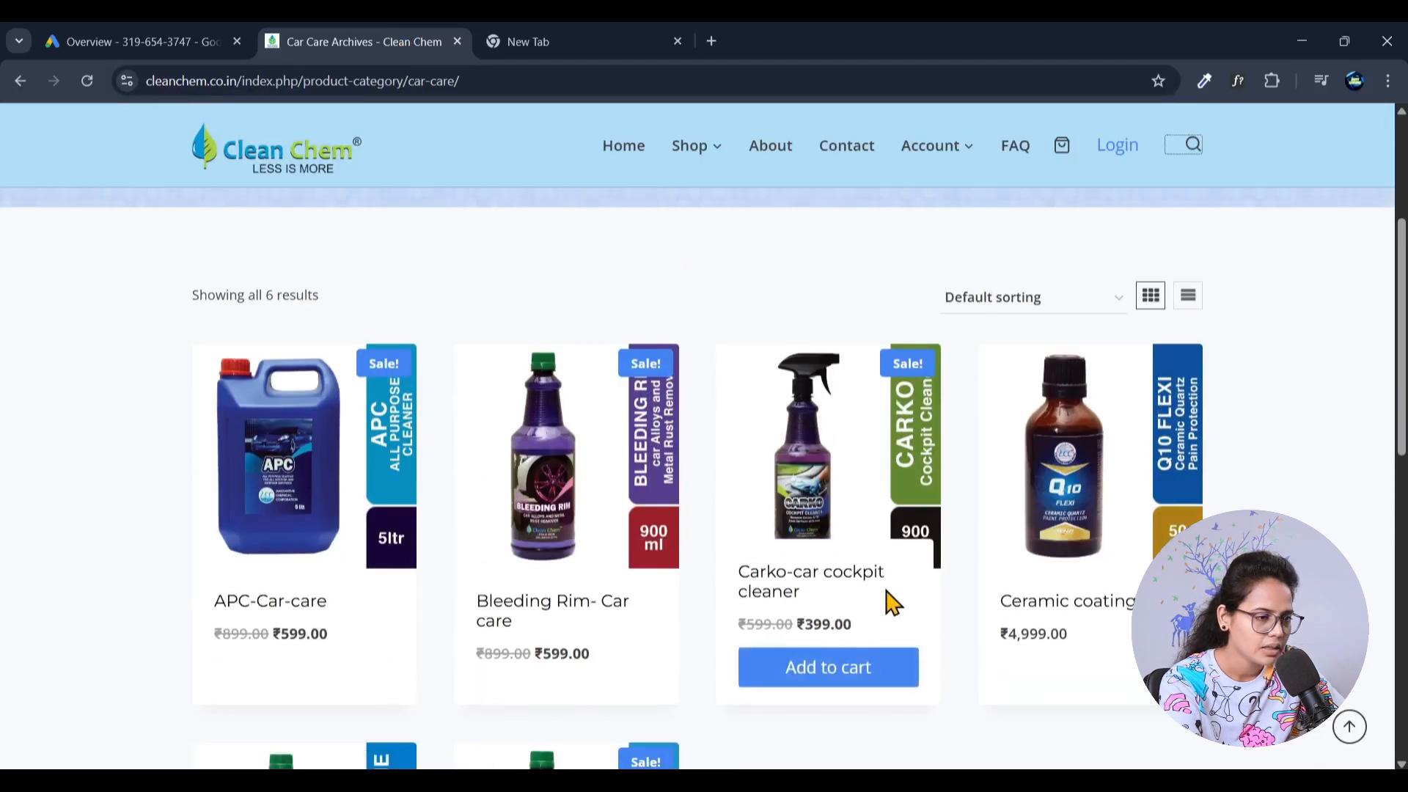
{"action": "scroll", "coordinate": [888, 608], "scroll_direction": "down", "scroll_amount": 2}
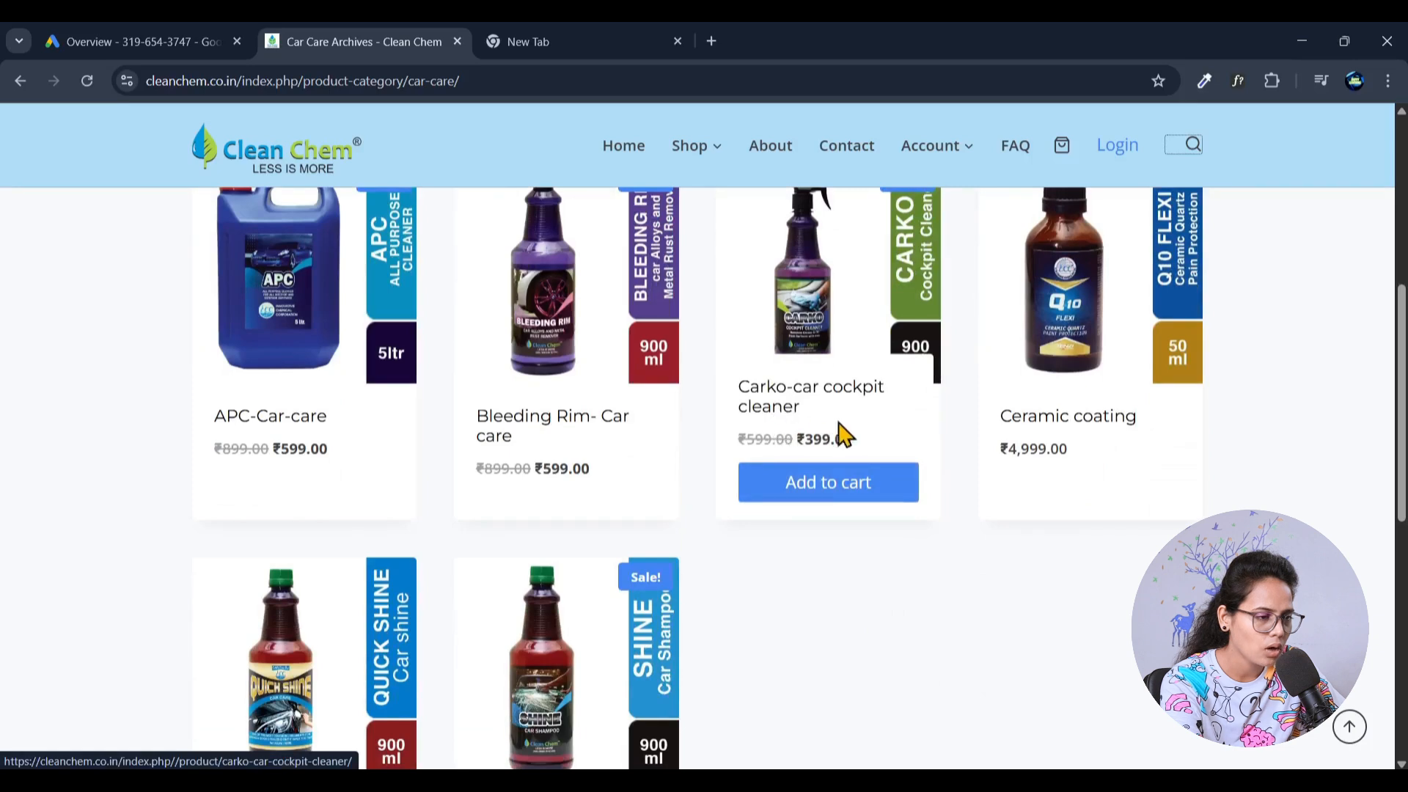
{"action": "scroll", "coordinate": [869, 469], "scroll_direction": "down", "scroll_amount": 2}
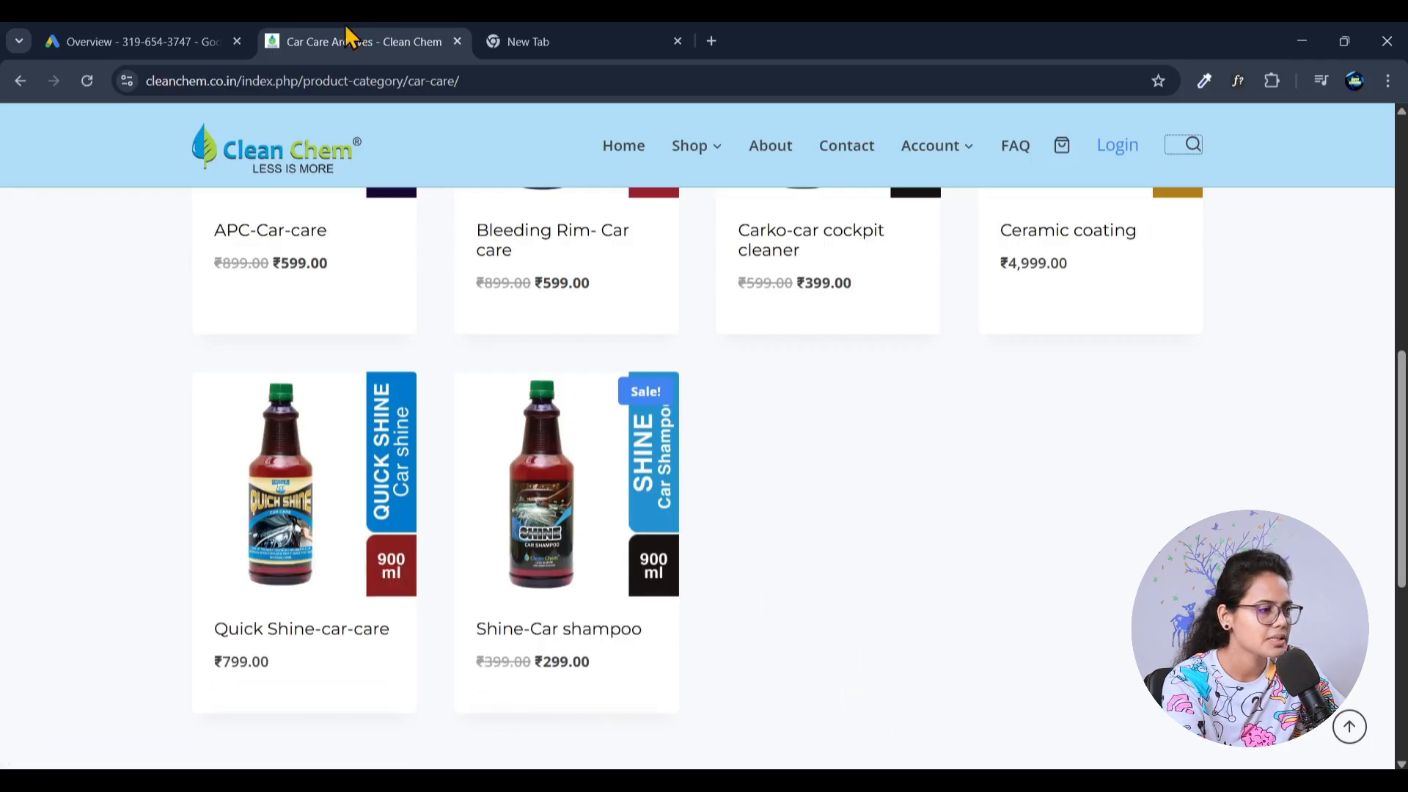
- Change the pending search text to "Car cleaner", run the Google search and show its related query suggestions
{"action": "left_click", "coordinate": [543, 38]}
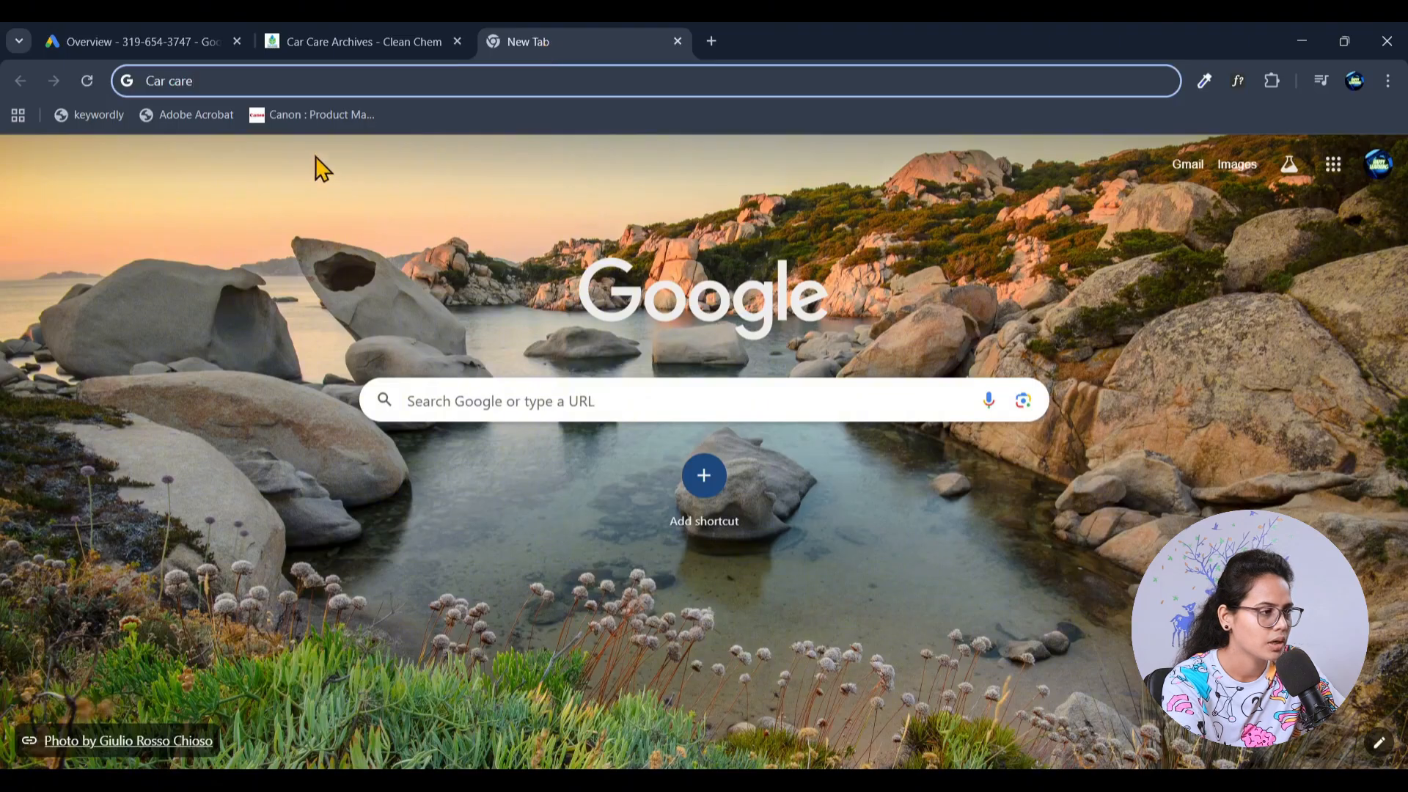
{"action": "left_click", "coordinate": [267, 77]}
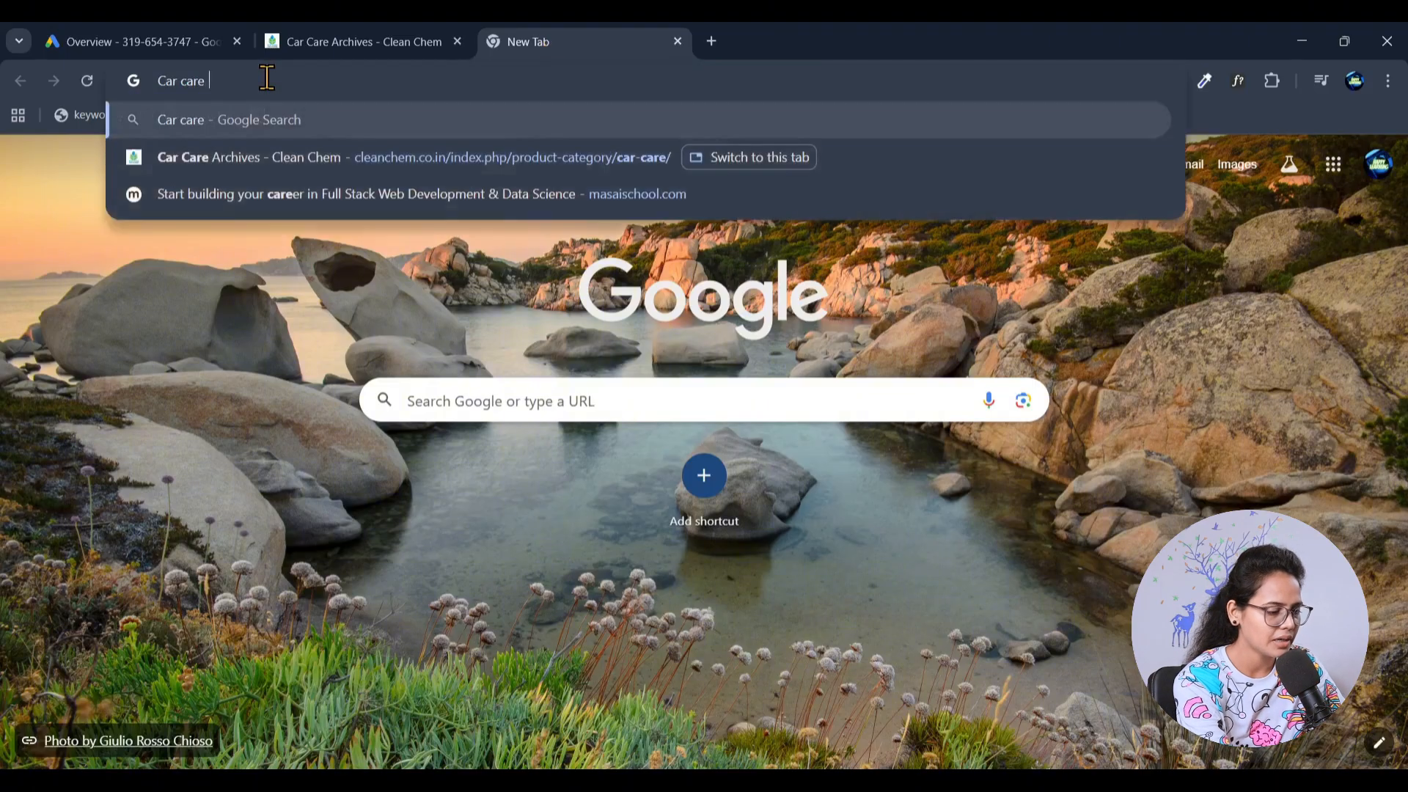
{"action": "key", "text": "BackSpace"}
{"action": "key", "text": "BackSpace"}
{"action": "key", "text": "BackSpace"}
{"action": "key", "text": "BackSpace"}
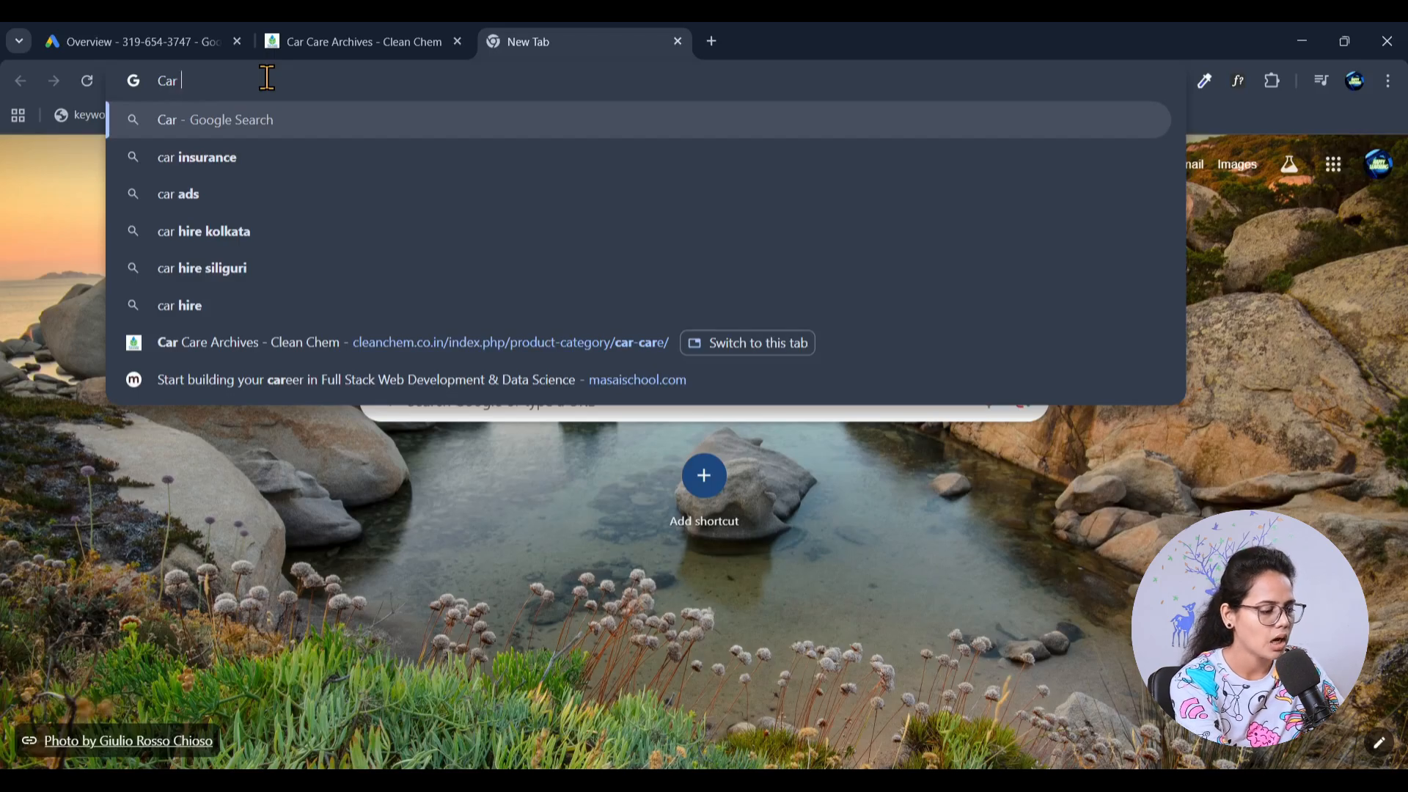
{"action": "type", "text": "clea"}
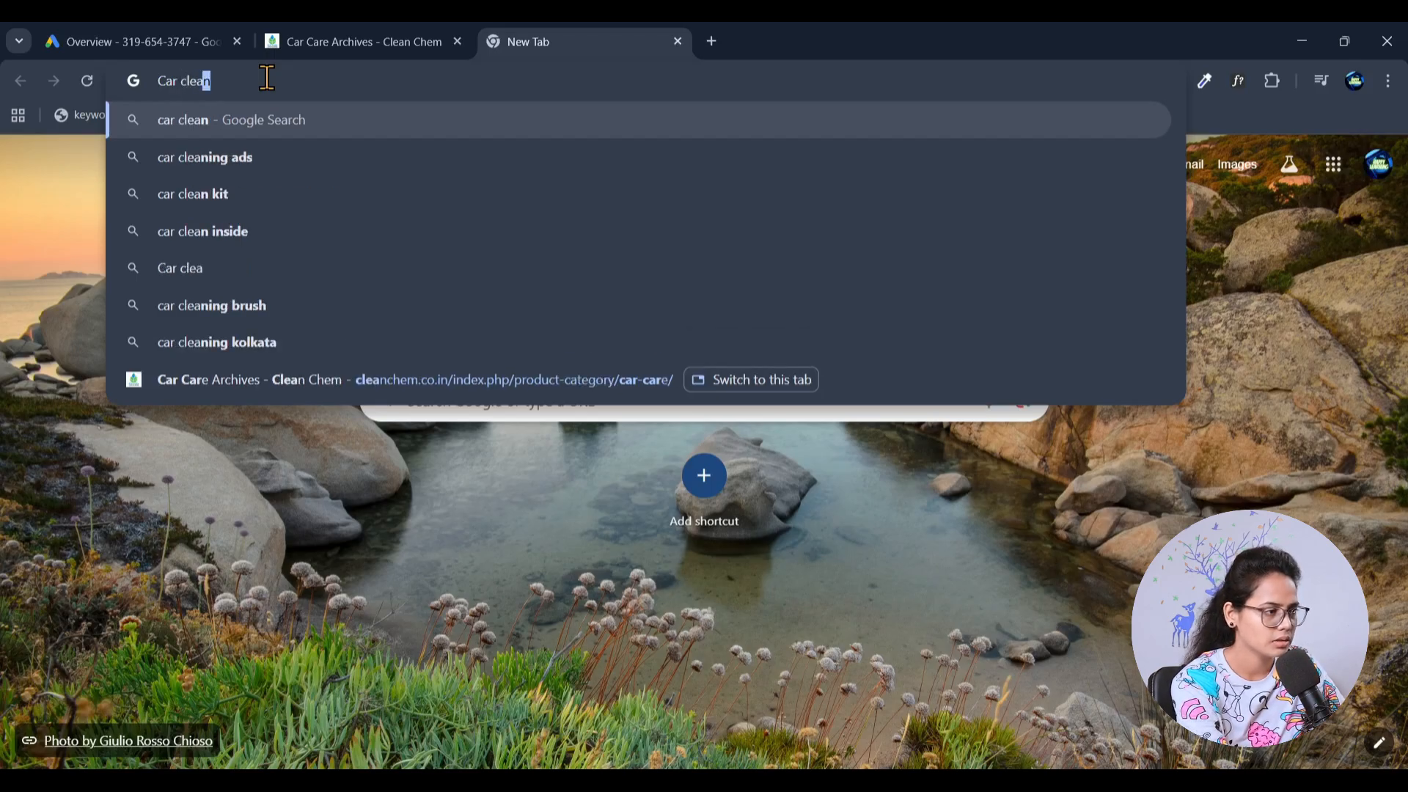
{"action": "type", "text": "ner"}
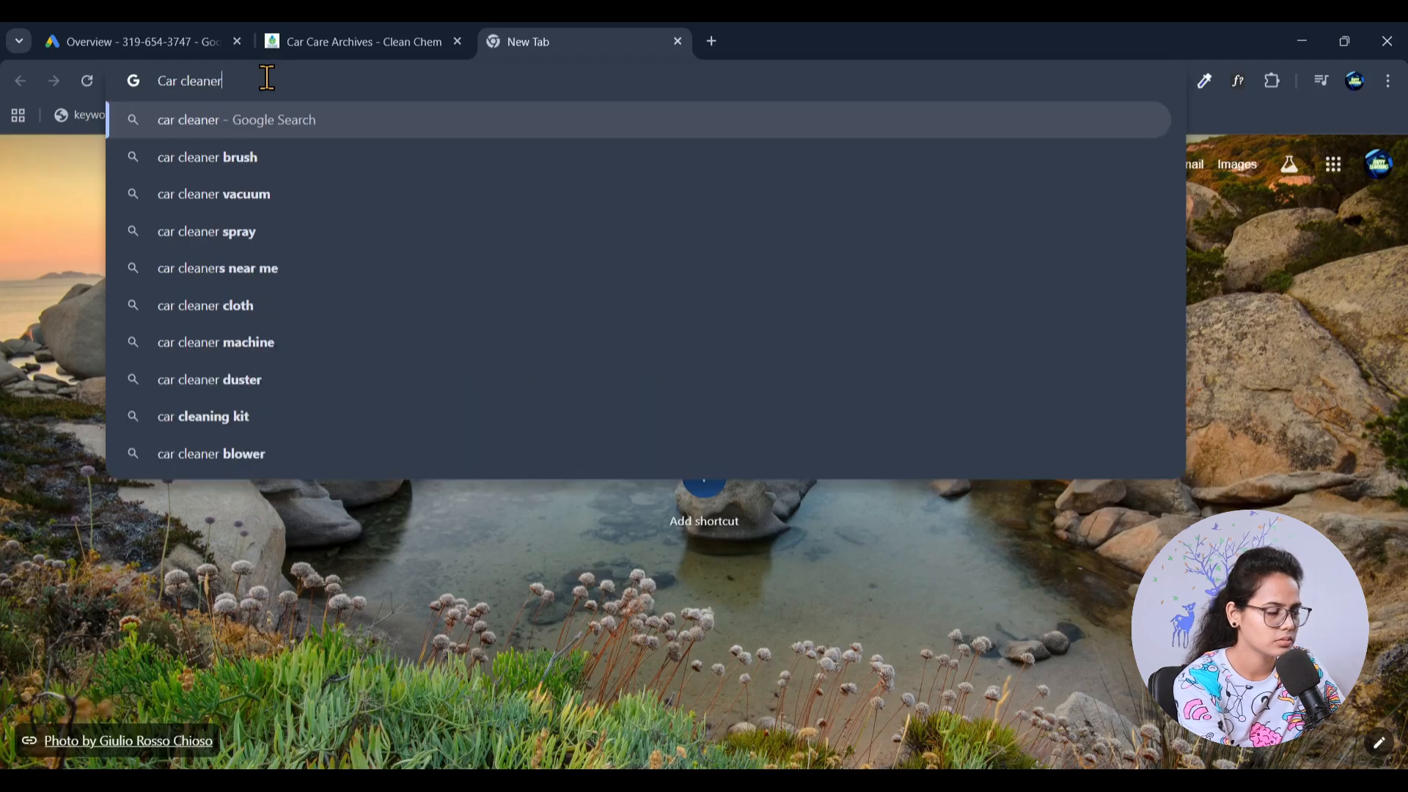
{"action": "key", "text": "Return"}
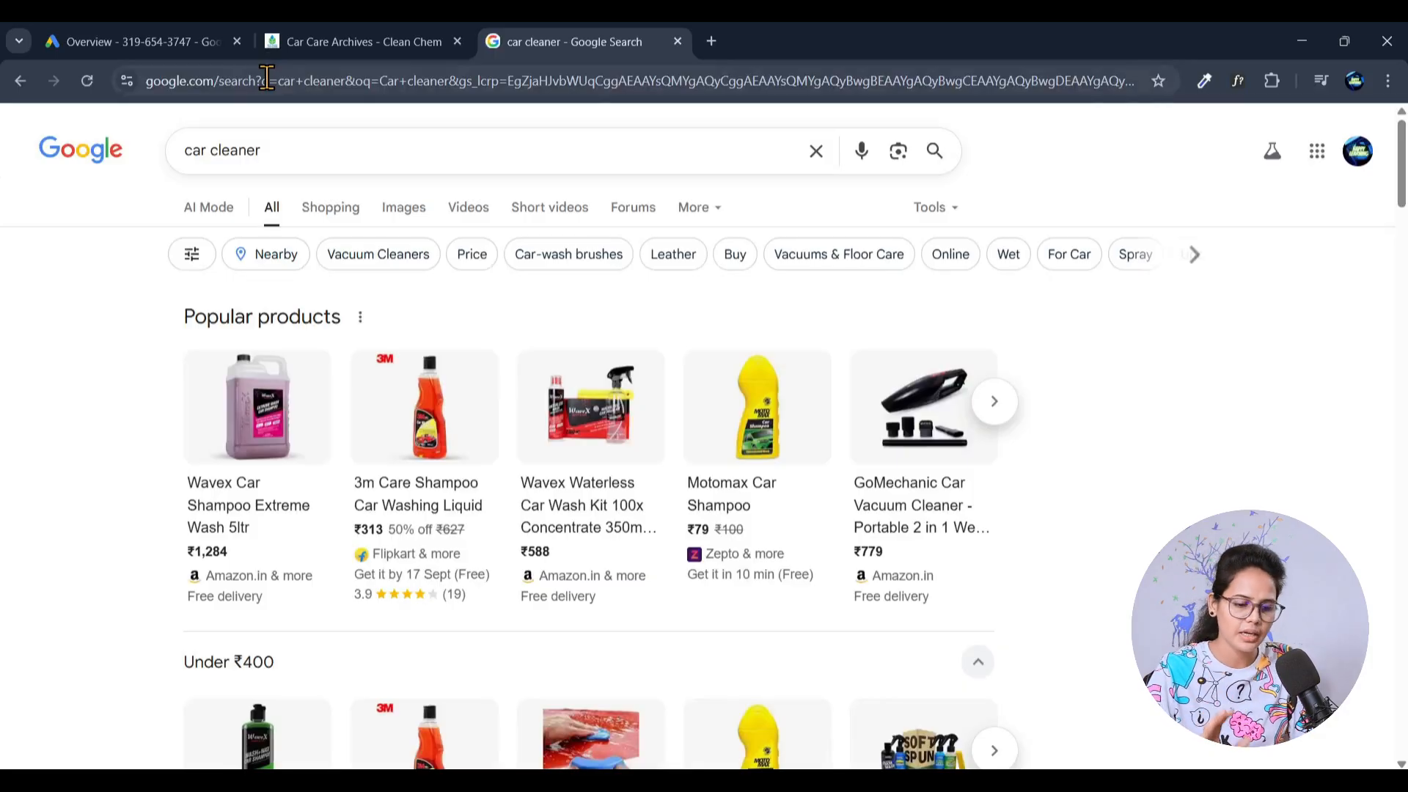
{"action": "left_click", "coordinate": [305, 152]}
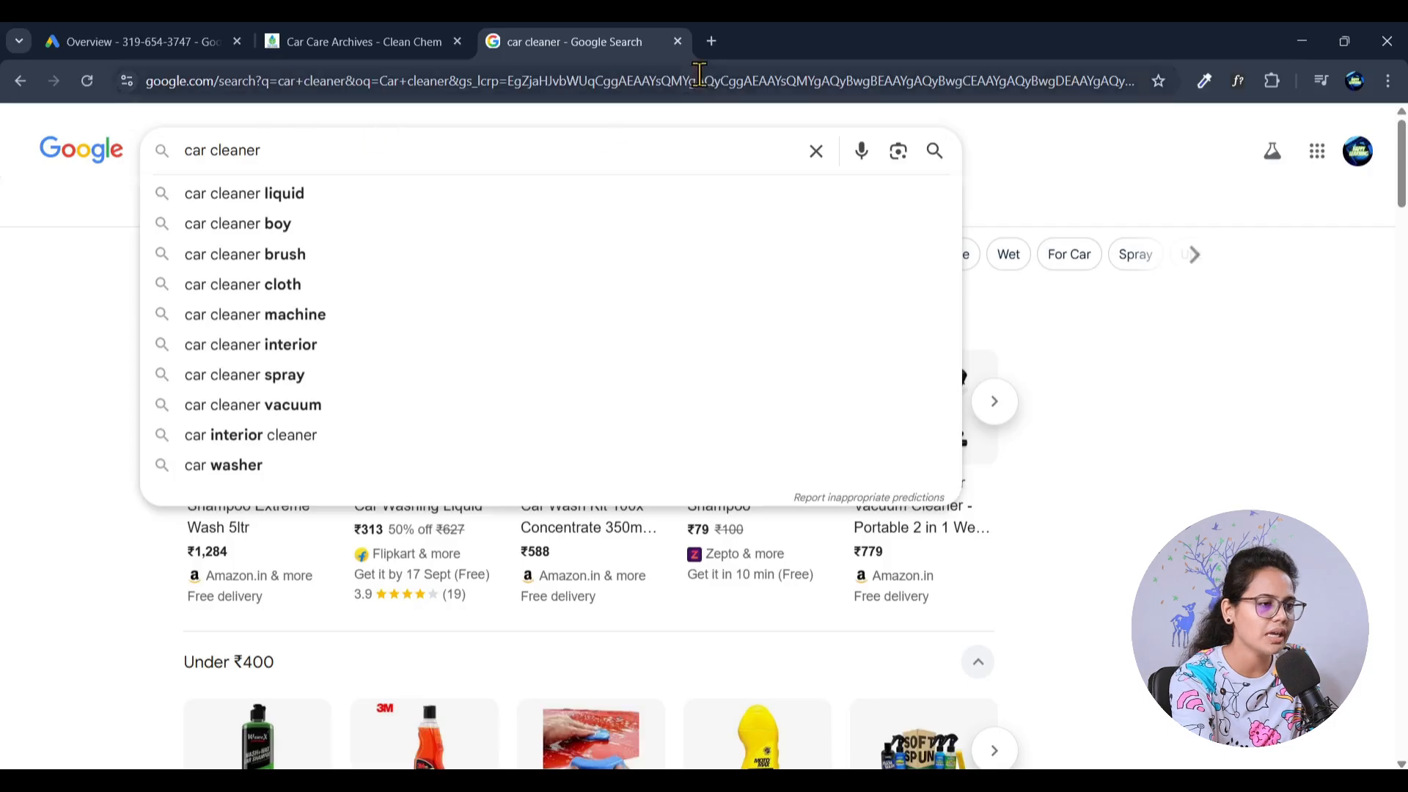
- Open Google Sheets in a new browser tab and create a blank spreadsheet
{"action": "left_click", "coordinate": [711, 41]}
{"action": "left_click", "coordinate": [682, 80]}
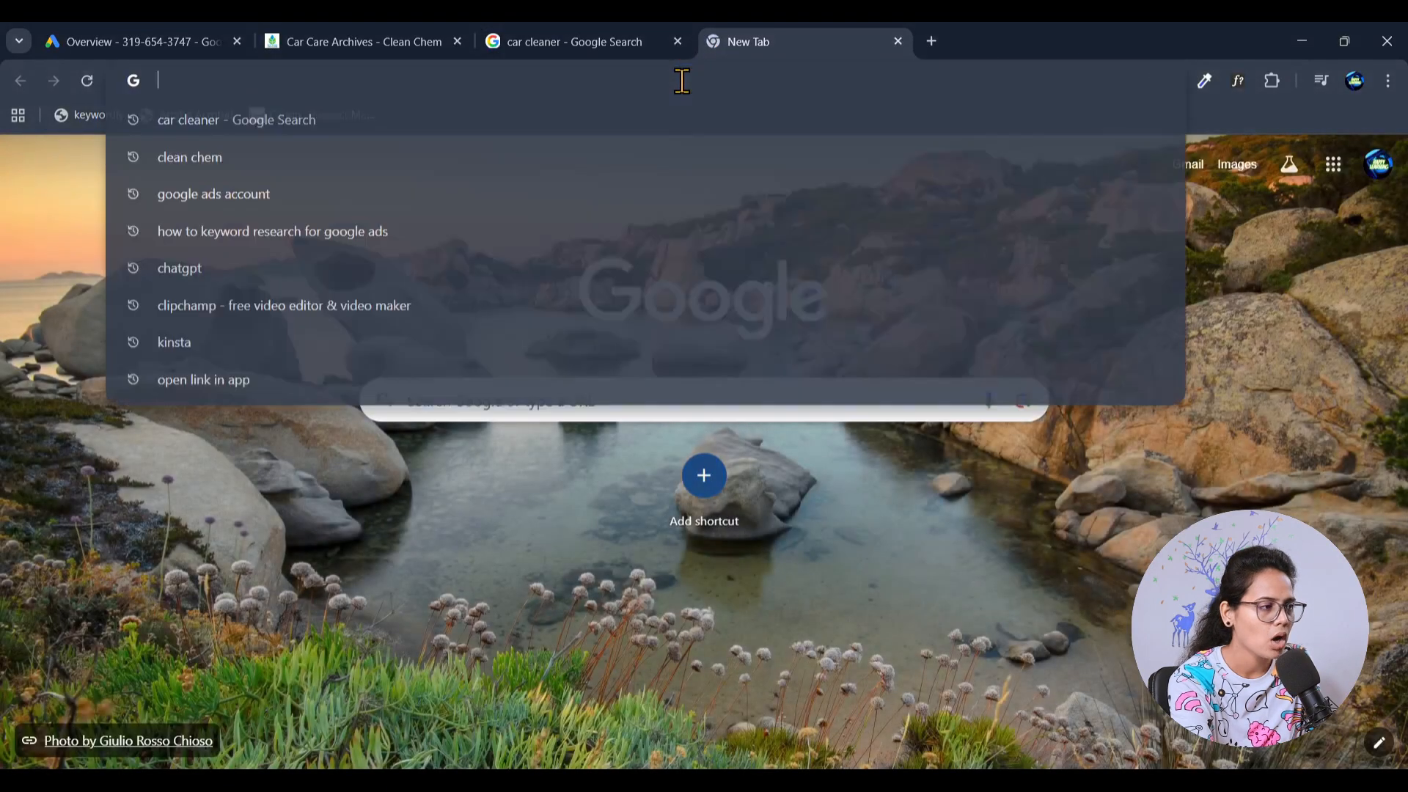
{"action": "left_click", "coordinate": [1318, 295]}
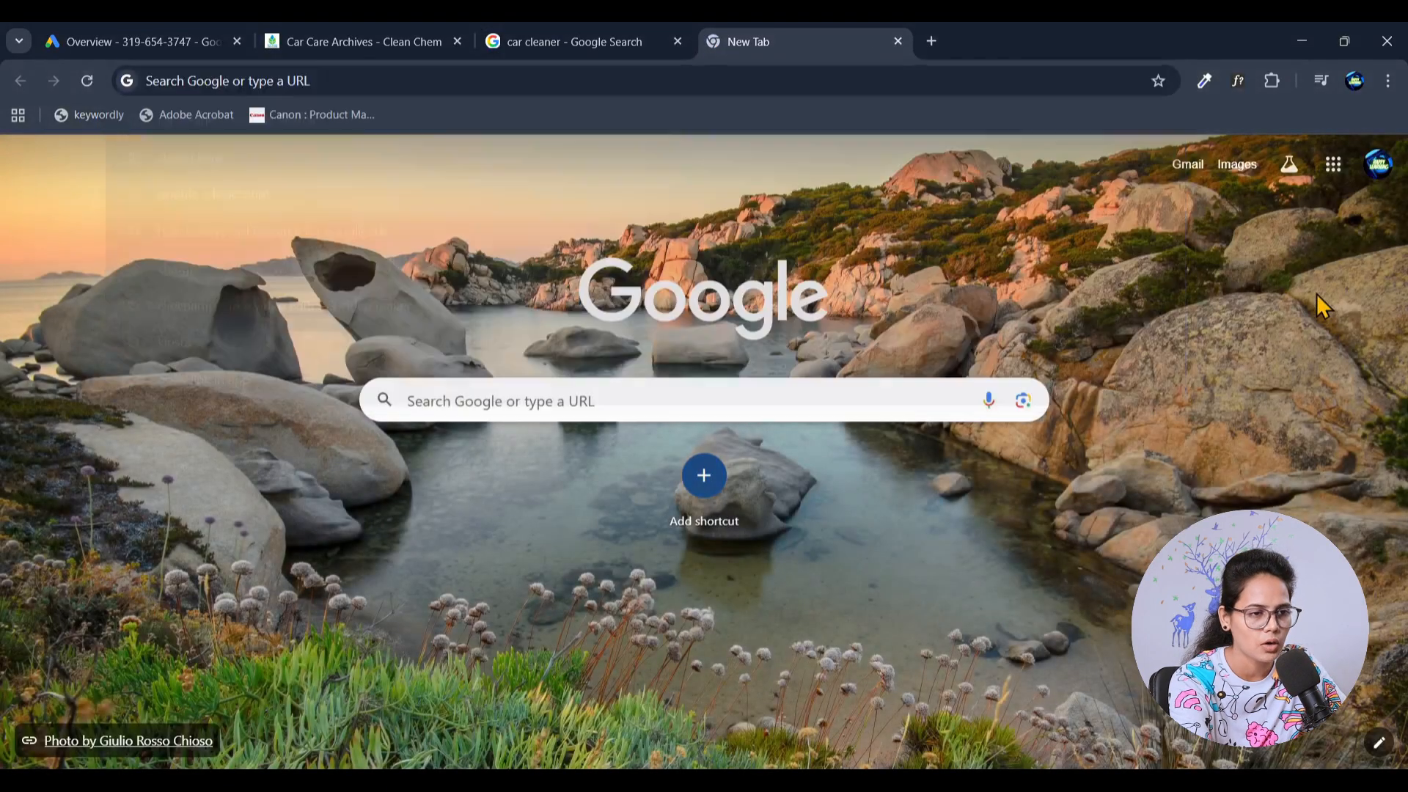
{"action": "left_click", "coordinate": [1333, 164]}
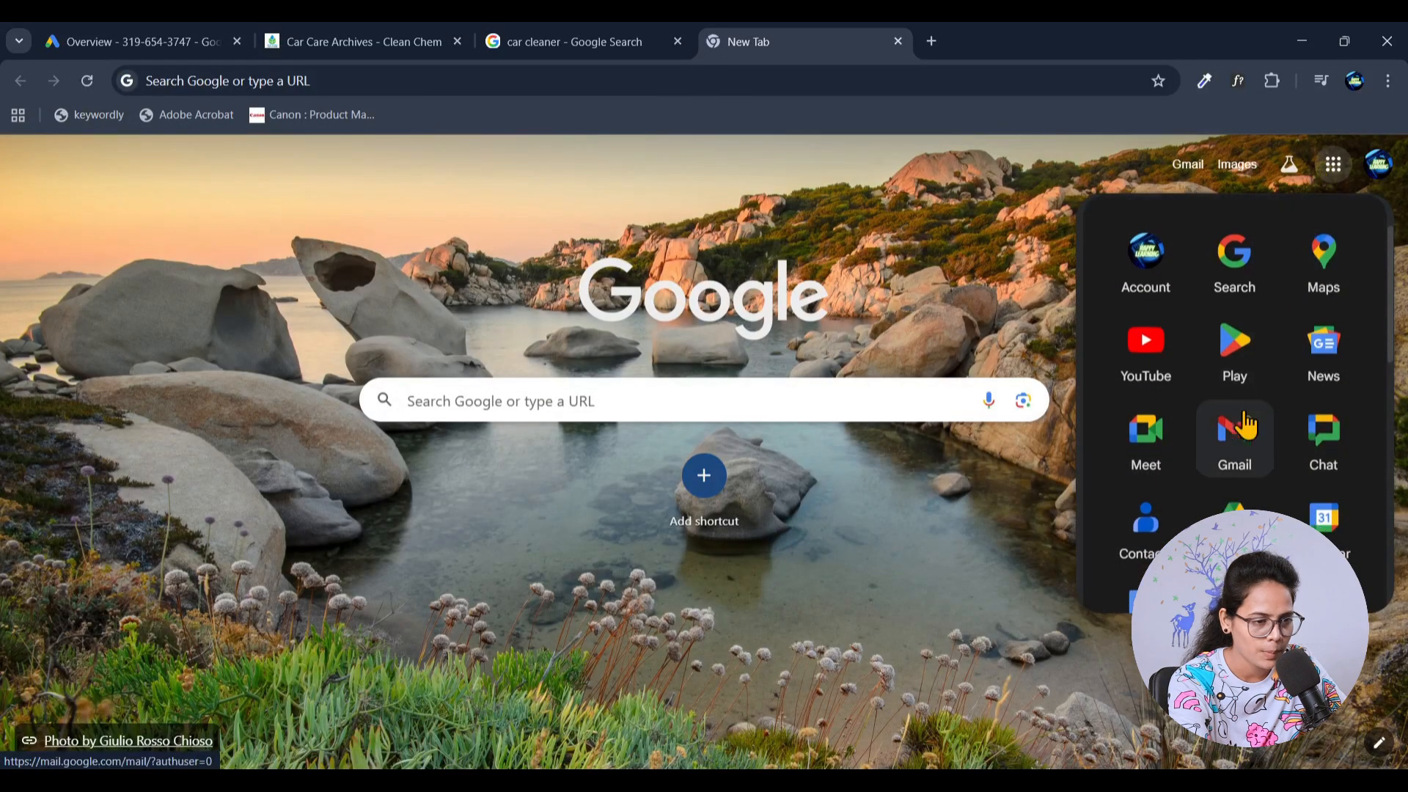
{"action": "scroll", "coordinate": [1245, 425], "scroll_direction": "down", "scroll_amount": 3}
{"action": "left_click", "coordinate": [1352, 493]}
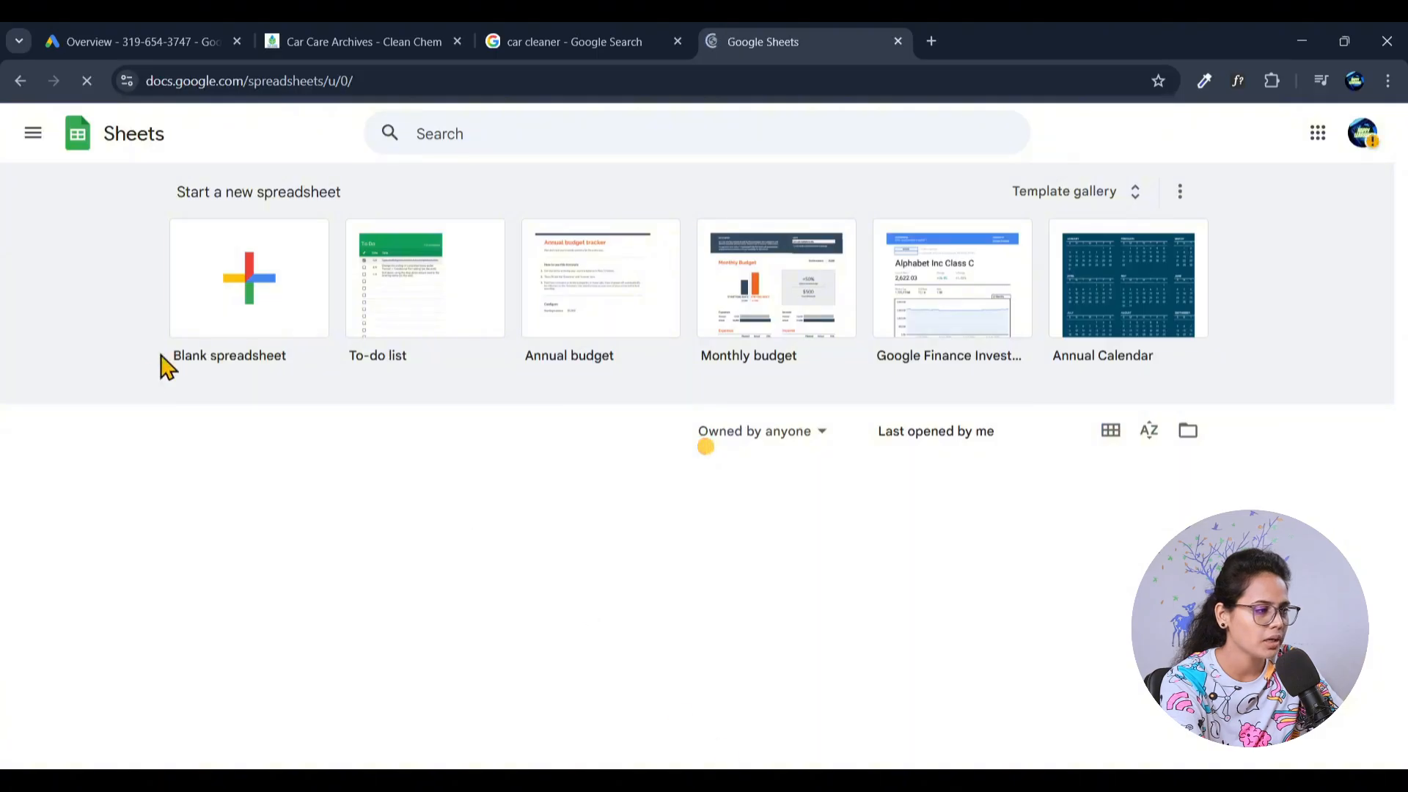
{"action": "left_click", "coordinate": [256, 293]}
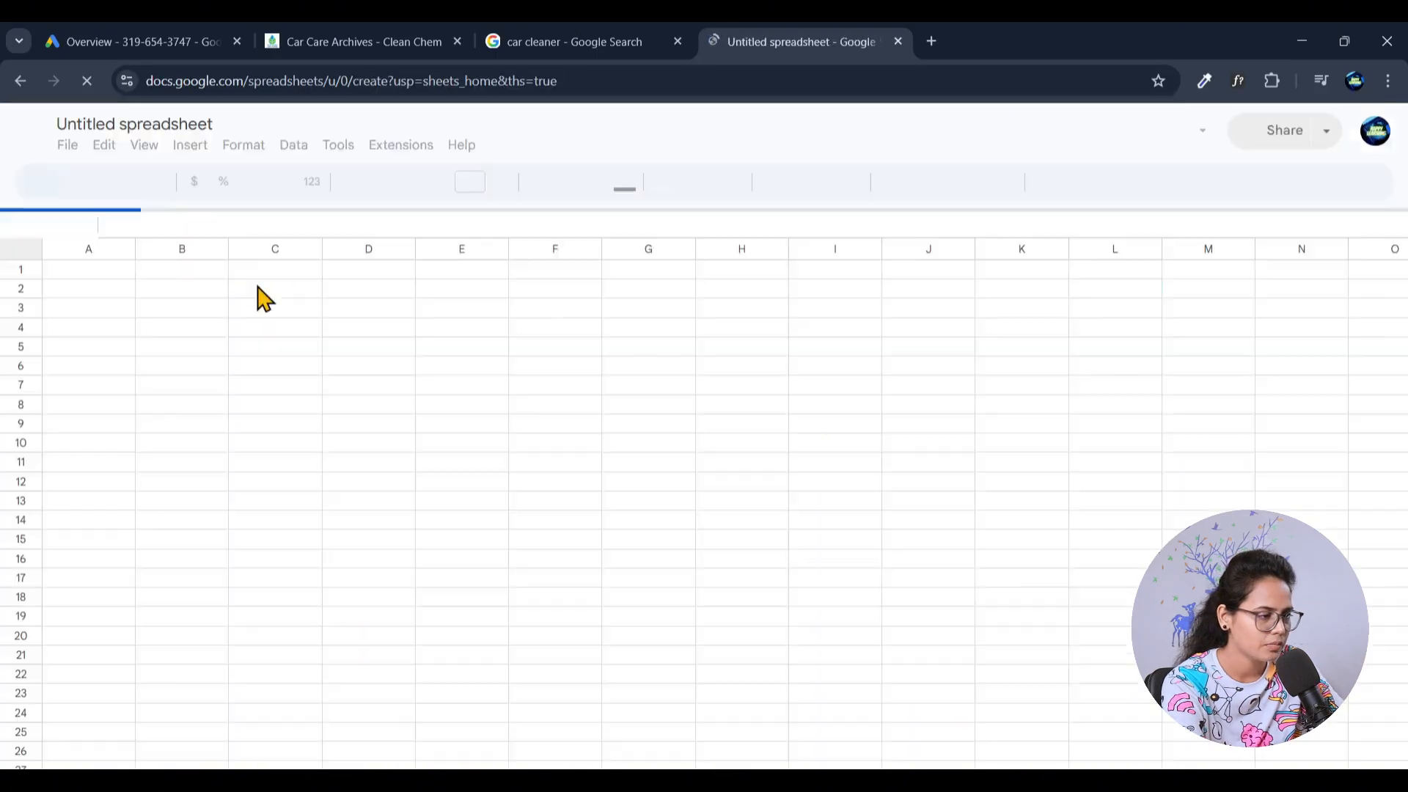
- Rename the untitled spreadsheet as "Keyword research"
{"action": "left_click", "coordinate": [155, 122]}
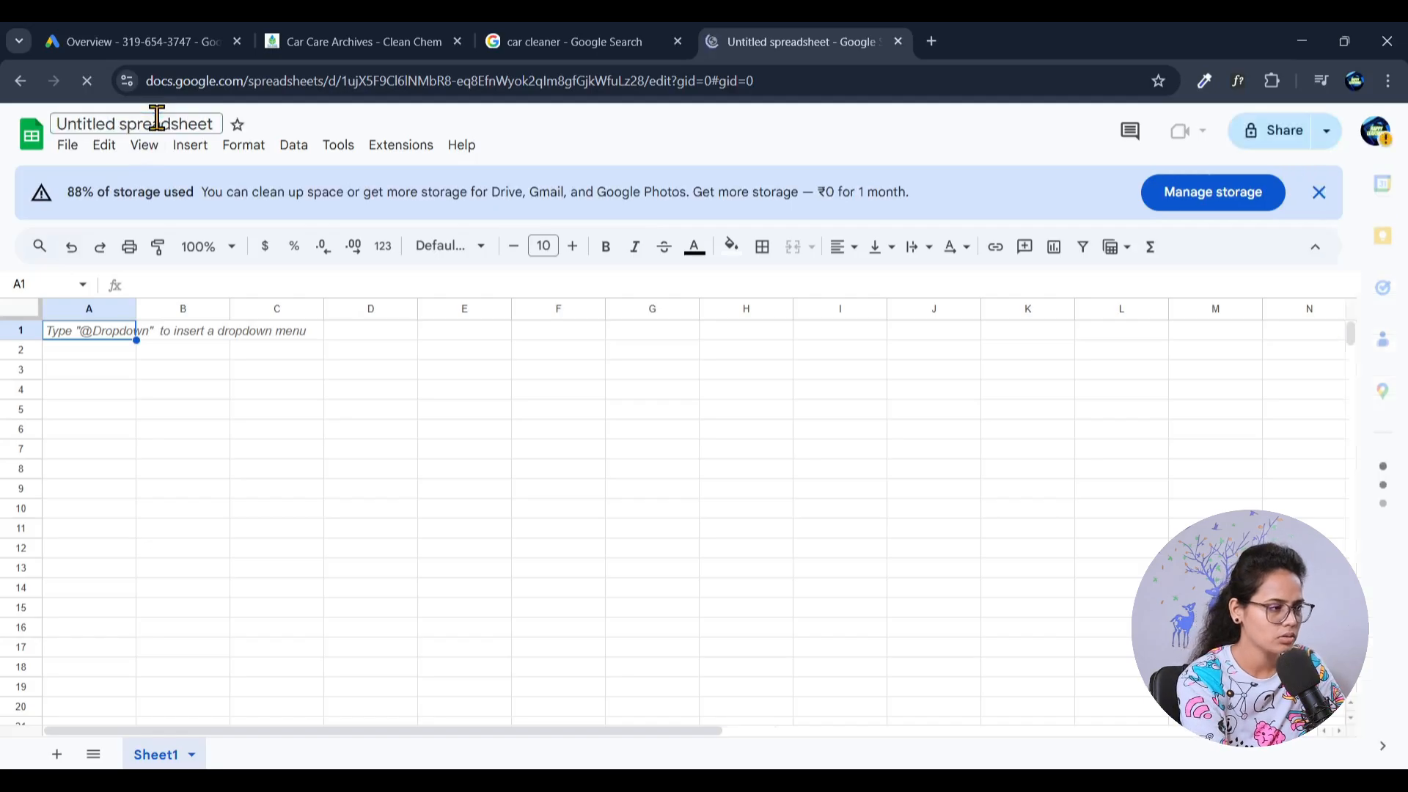
{"action": "key", "text": "ctrl+a"}
{"action": "type", "text": "K"}
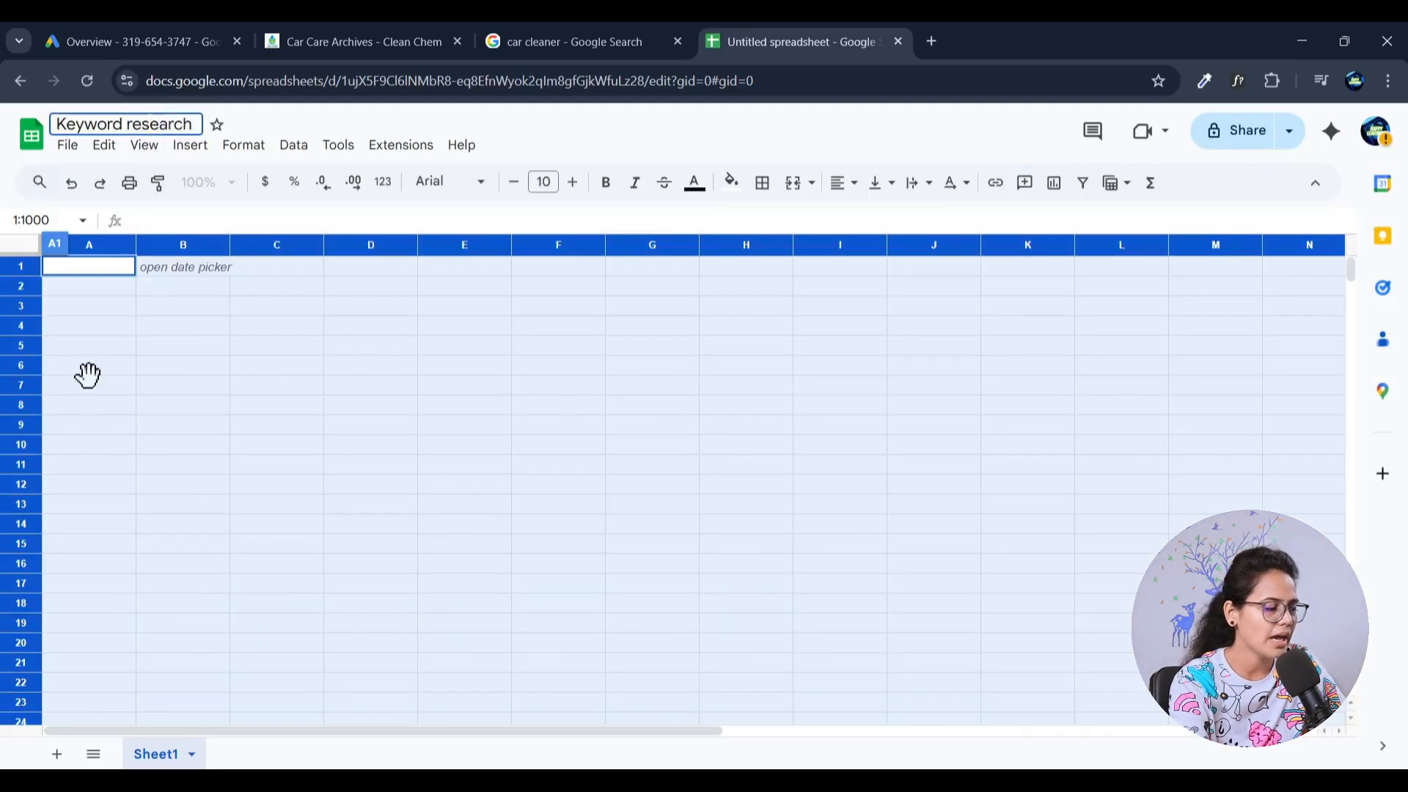
{"action": "left_click", "coordinate": [88, 380]}
- Enter the header "Keywords" in cell A1 and widen column A to several times its default width
{"action": "left_click", "coordinate": [89, 265]}
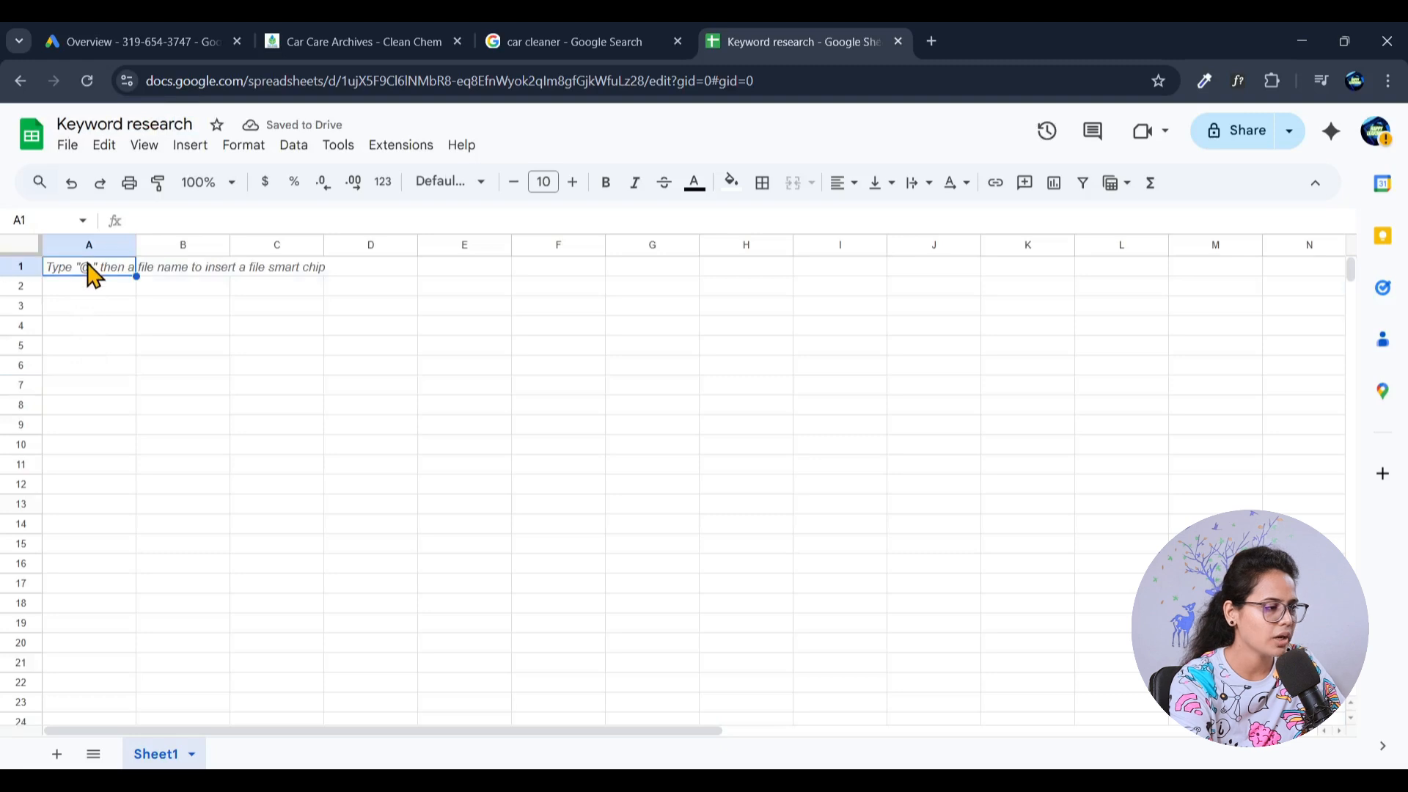
{"action": "type", "text": "K"}
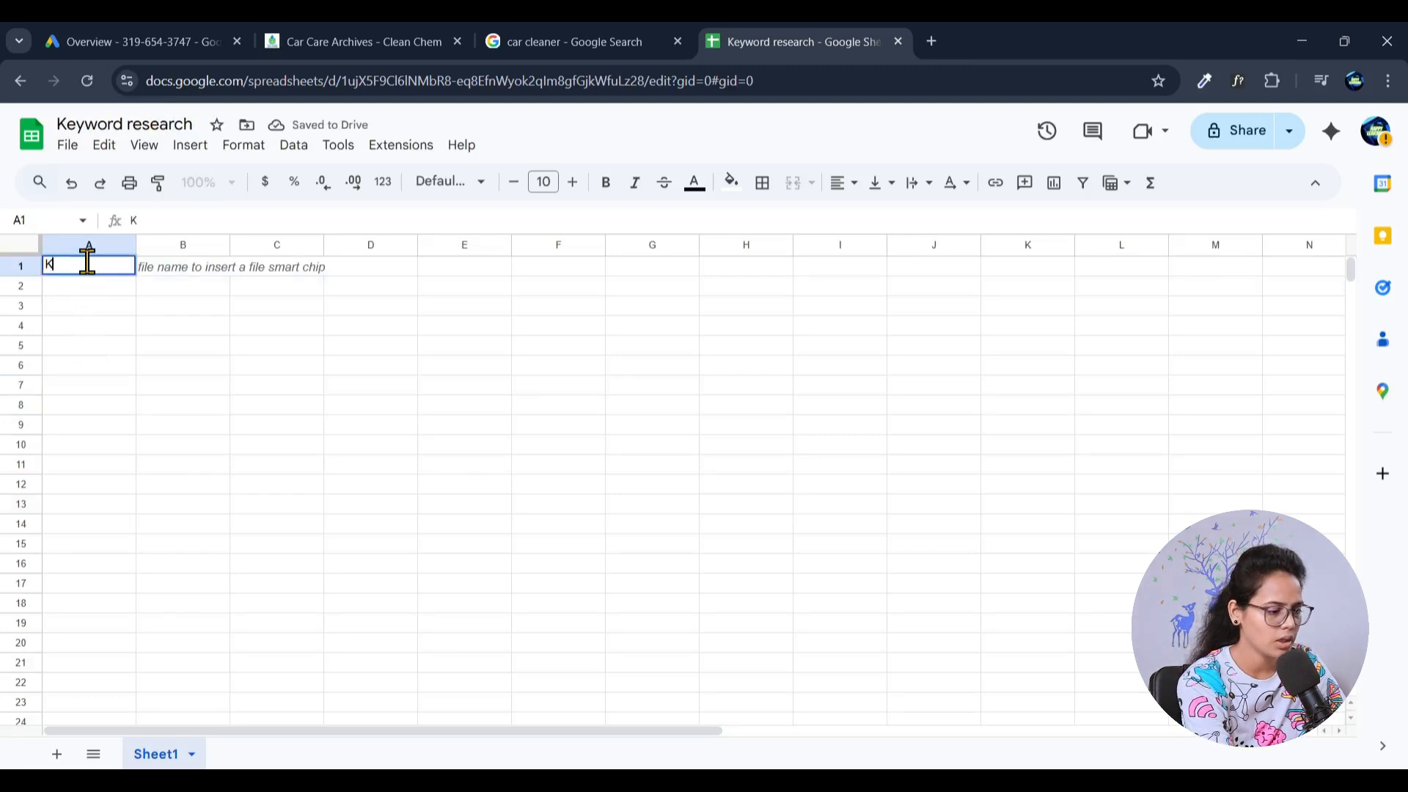
{"action": "type", "text": "eywords"}
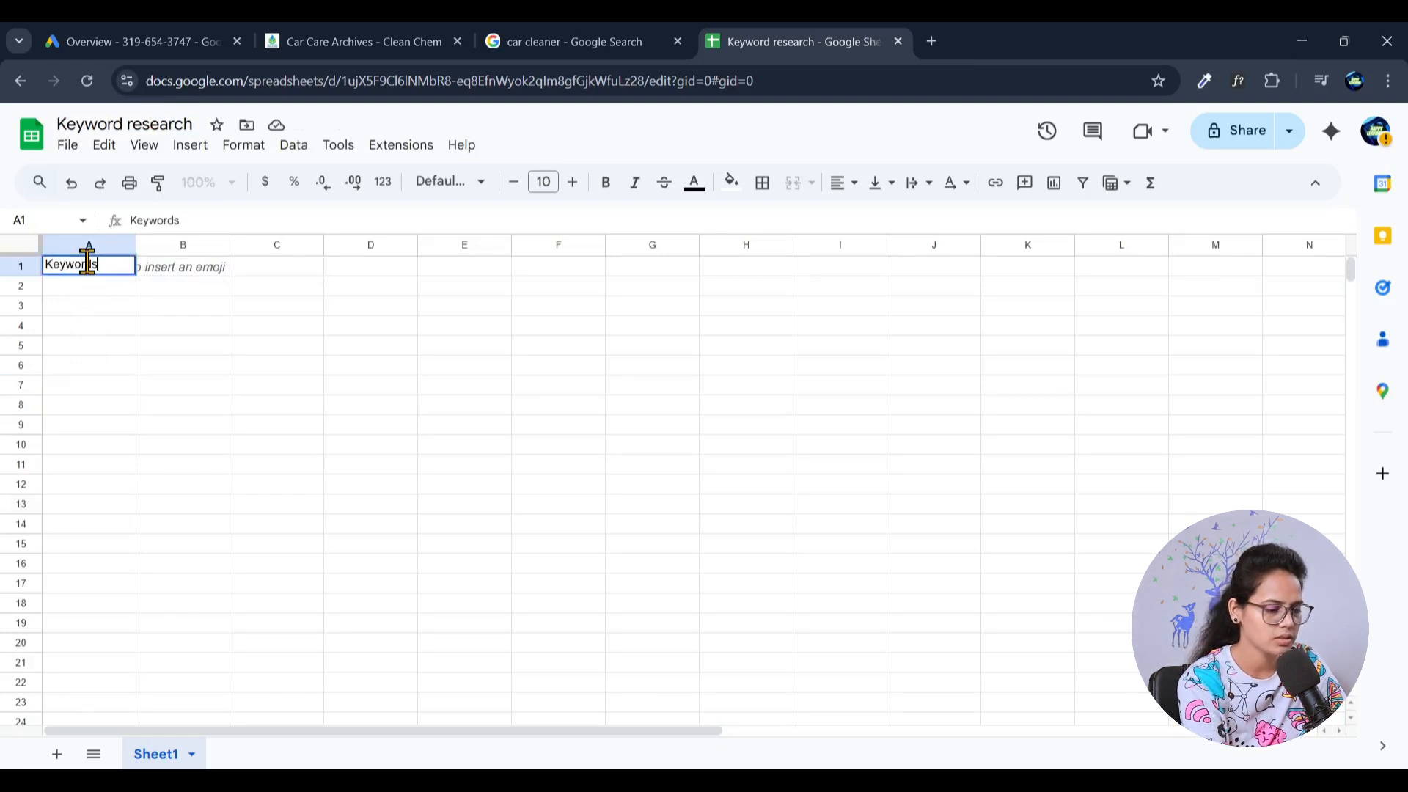
{"action": "key", "text": "Return"}
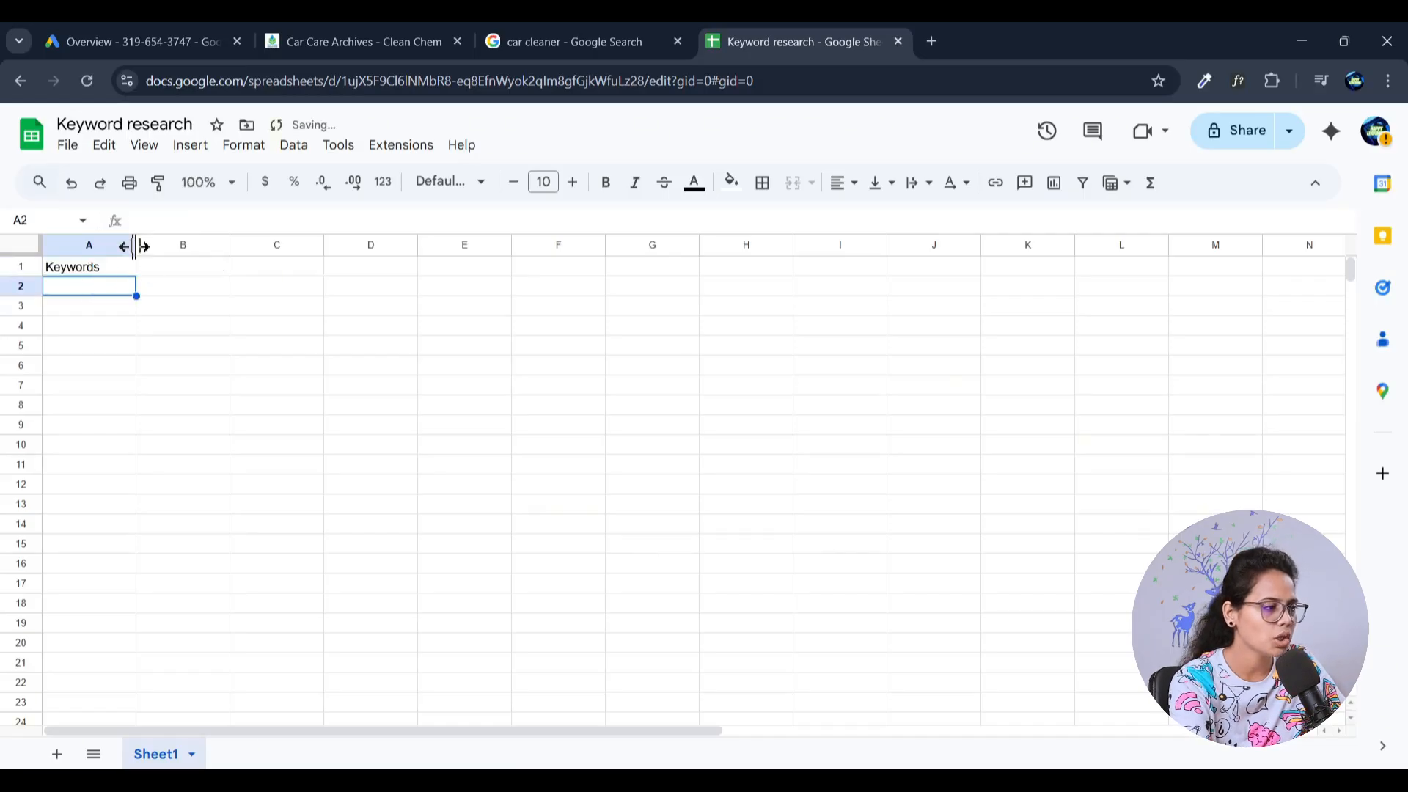
{"action": "left_click_drag", "start_coordinate": [134, 246], "coordinate": [483, 247]}
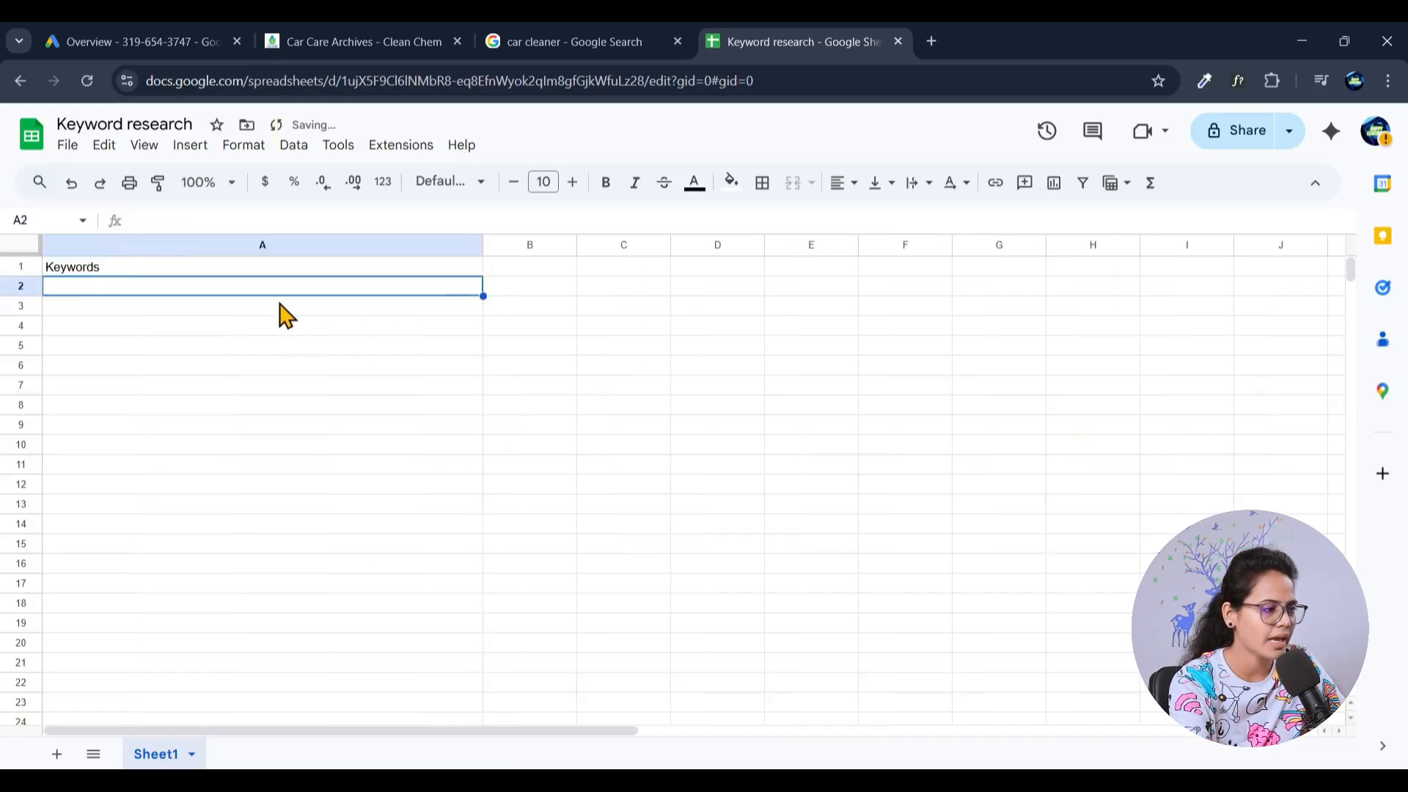
- Run the suggested Google search "car cleaner liquid" and copy that phrase into cell A2 of the keyword sheet
{"action": "left_click", "coordinate": [542, 40]}
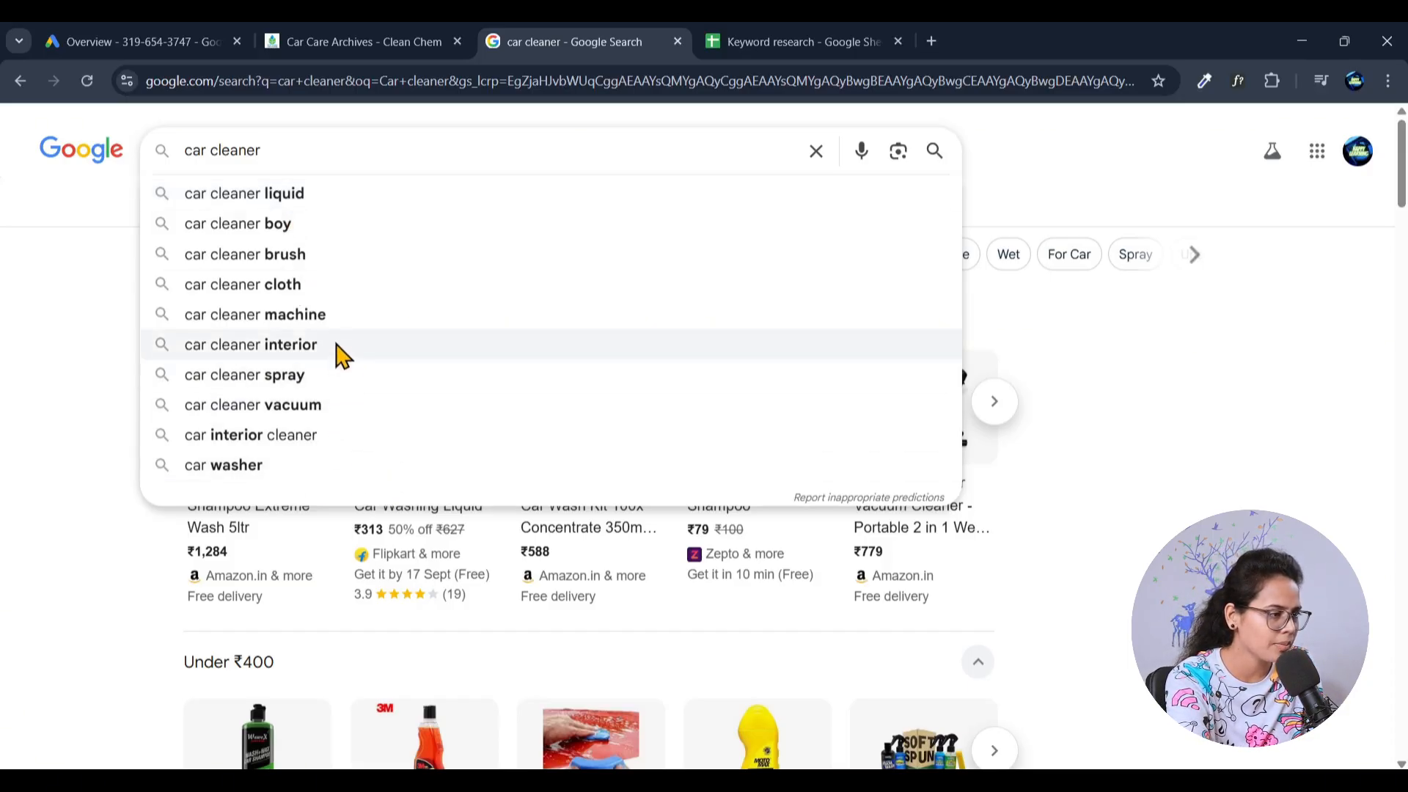
{"action": "left_click", "coordinate": [290, 195]}
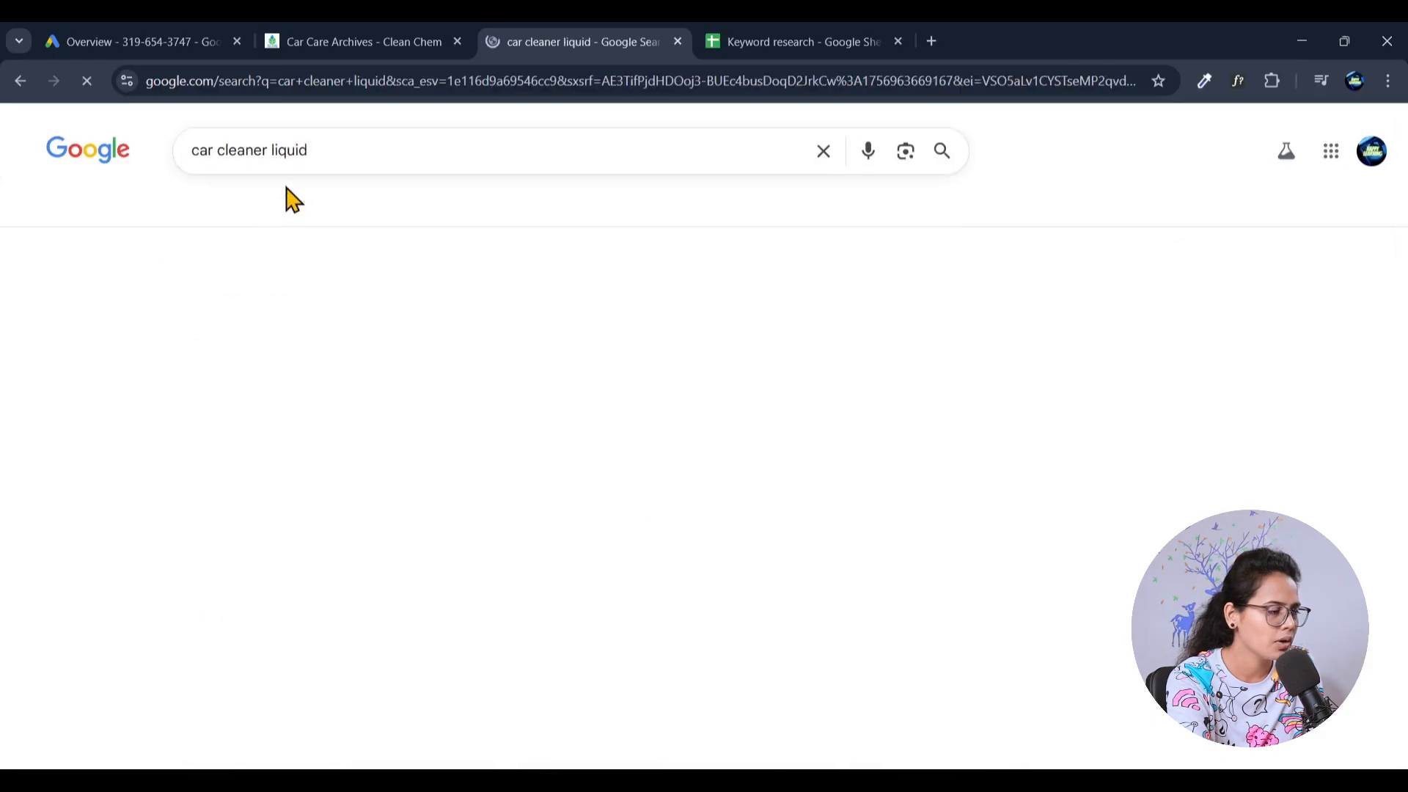
{"action": "left_click_drag", "start_coordinate": [333, 160], "coordinate": [137, 150]}
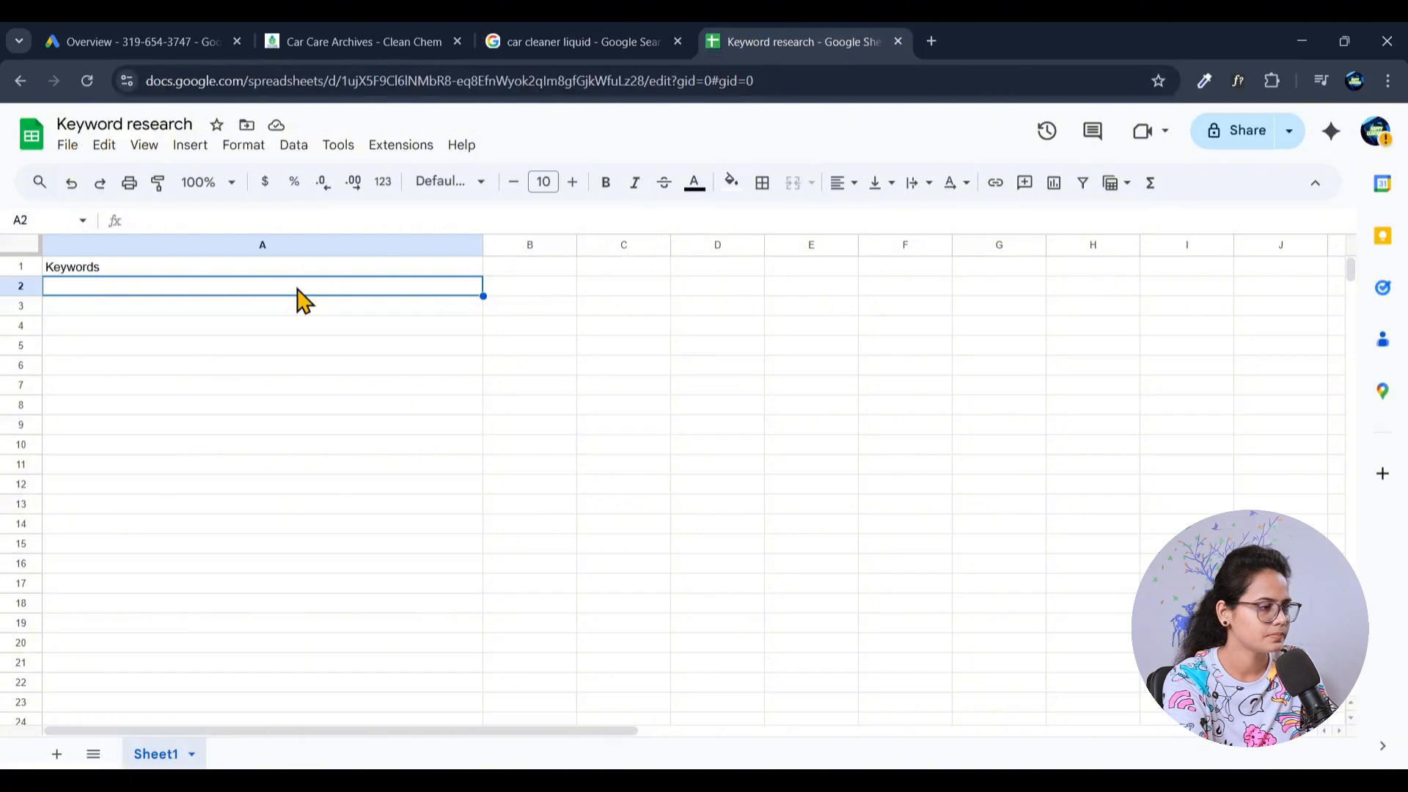
{"action": "type", "text": "car cleaner liquid"}
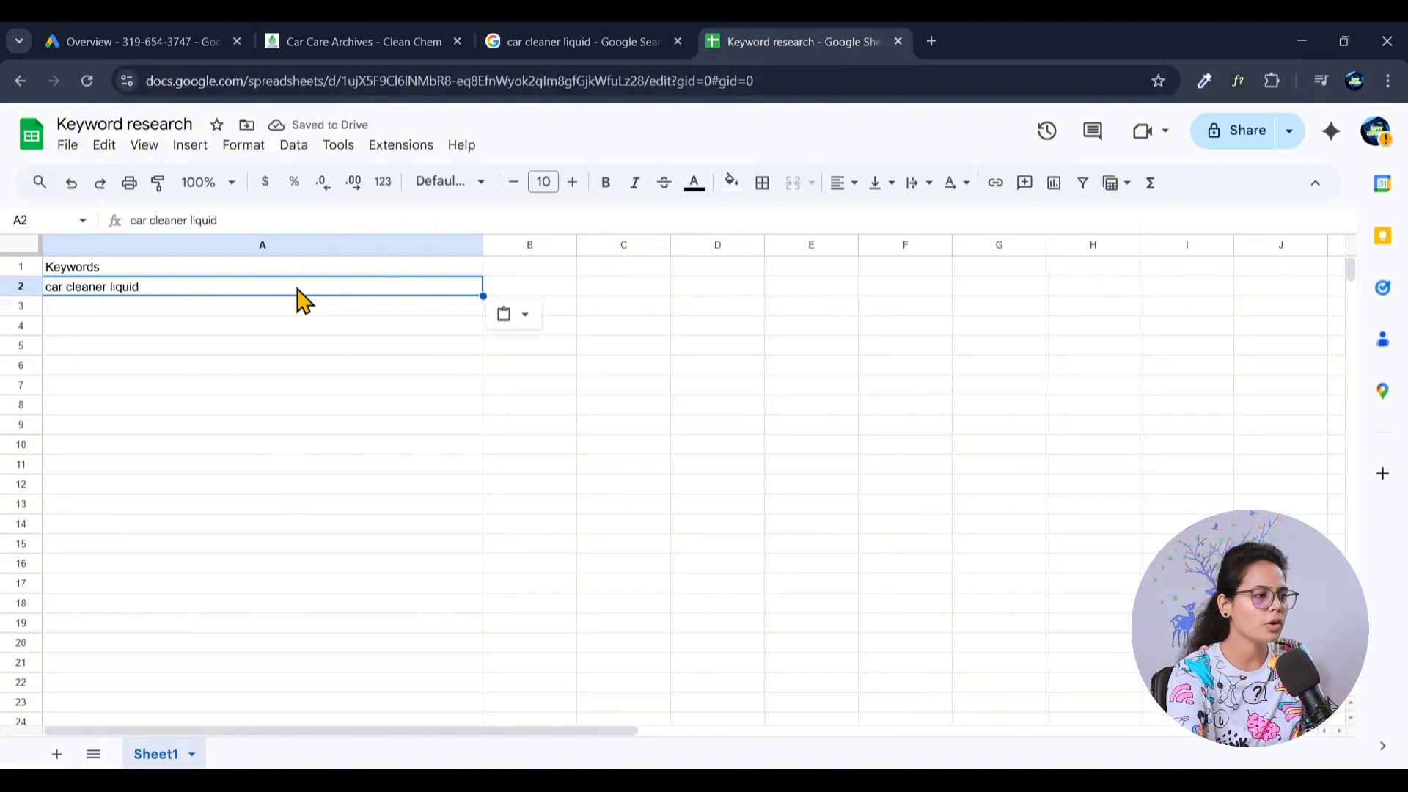
- From the suggestions for "car cleaner liquid", search "car wash liquid spray" and copy that phrase into cell A3 of the keyword sheet
{"action": "left_click", "coordinate": [346, 31]}
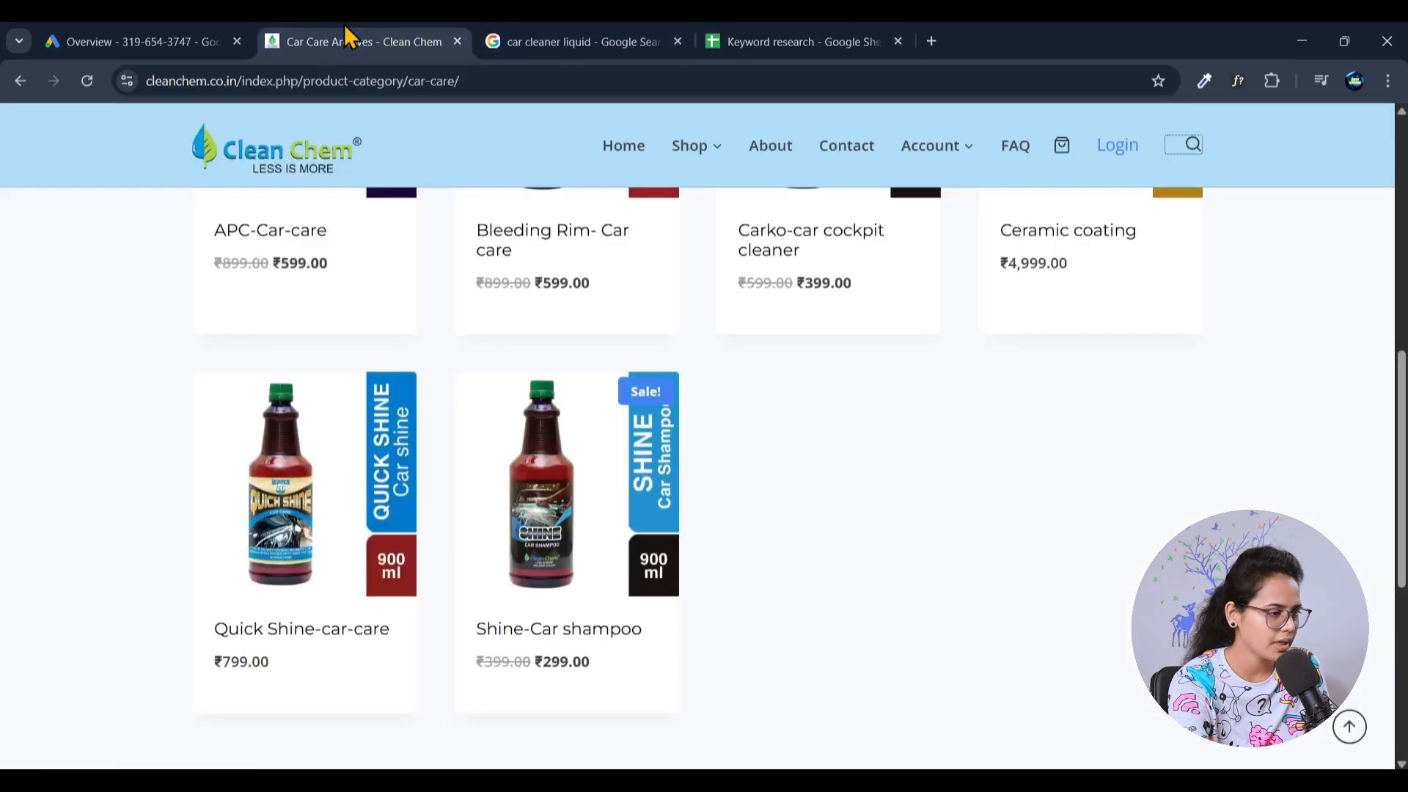
{"action": "left_click", "coordinate": [796, 41]}
{"action": "left_click", "coordinate": [566, 40]}
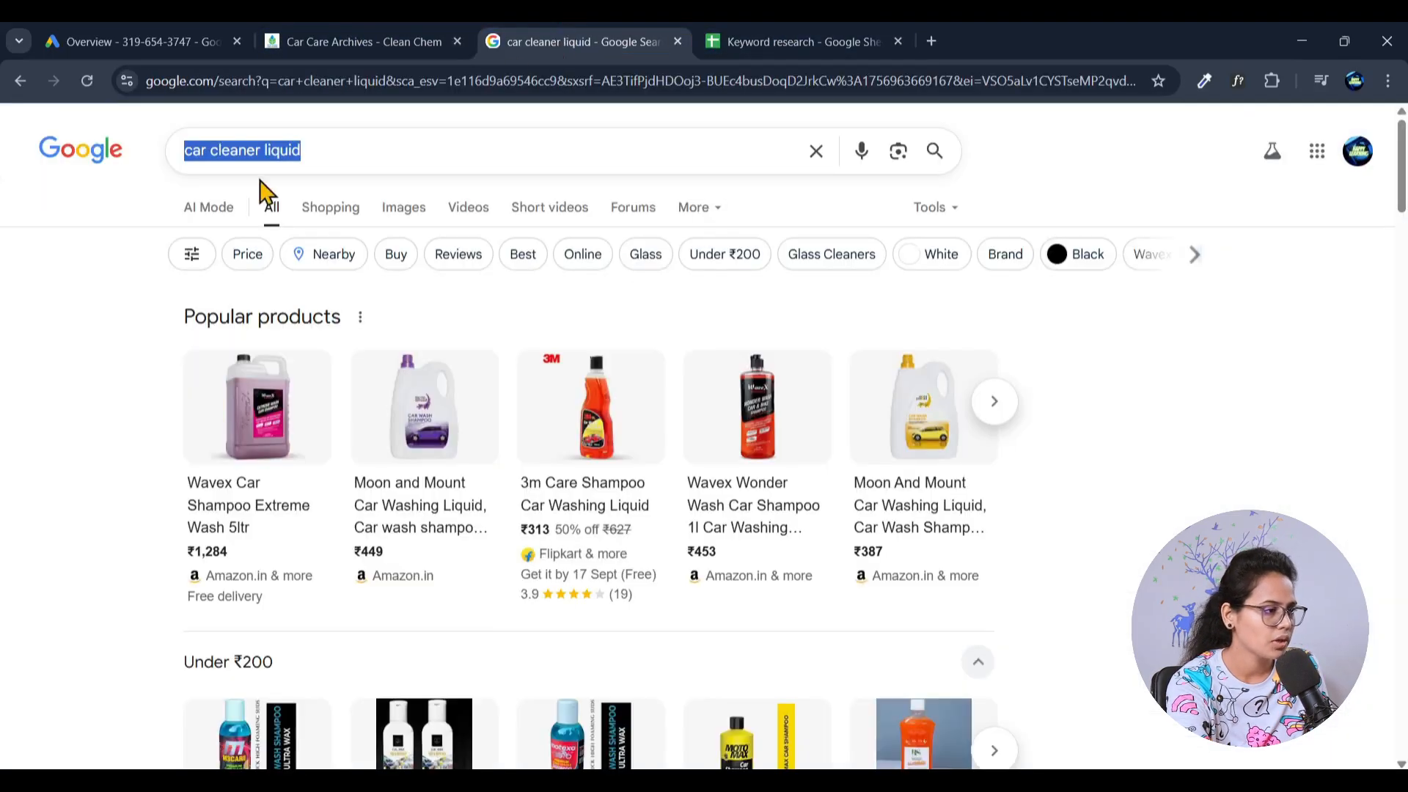
{"action": "left_click", "coordinate": [364, 146]}
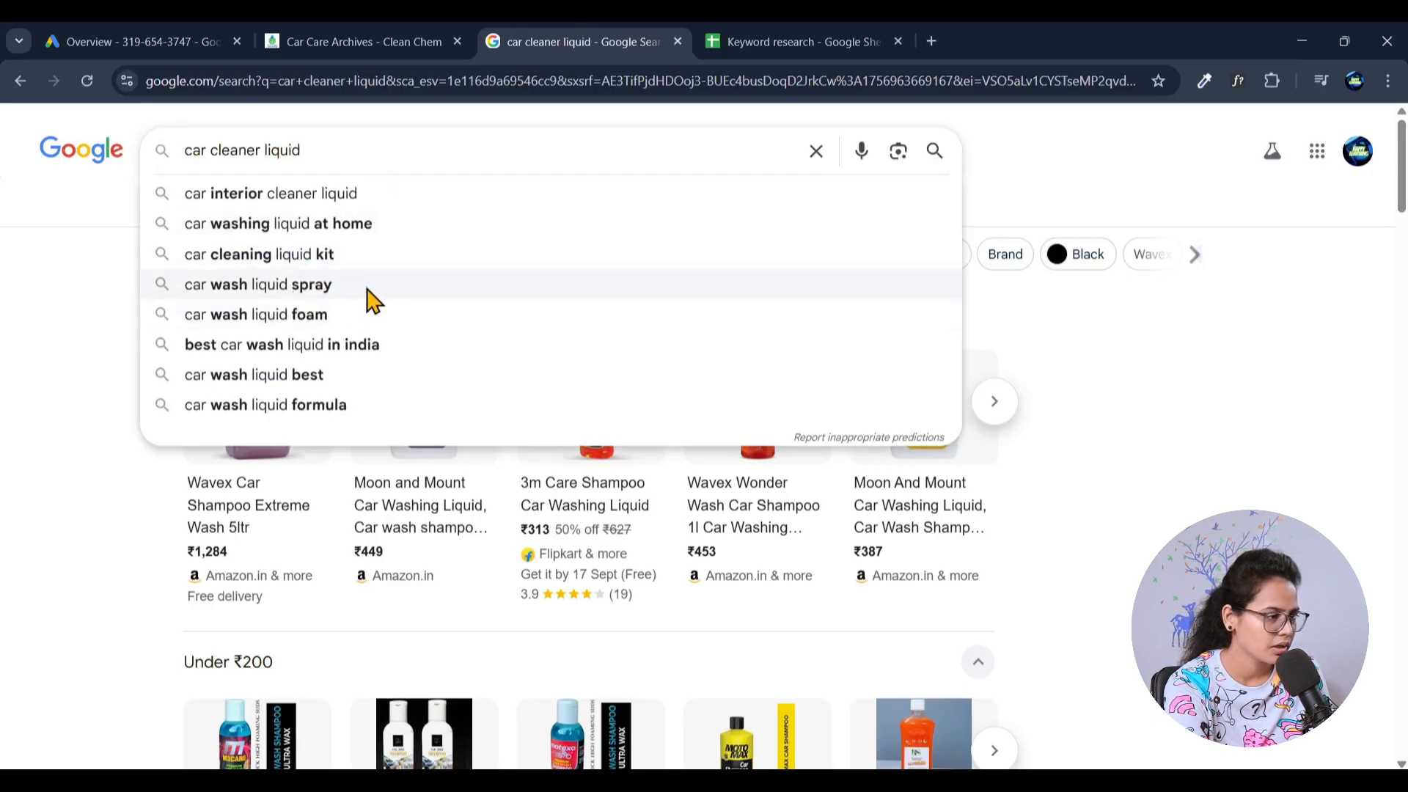
{"action": "left_click", "coordinate": [324, 291]}
{"action": "left_click_drag", "start_coordinate": [358, 157], "coordinate": [80, 183]}
{"action": "key", "text": "ctrl+c"}
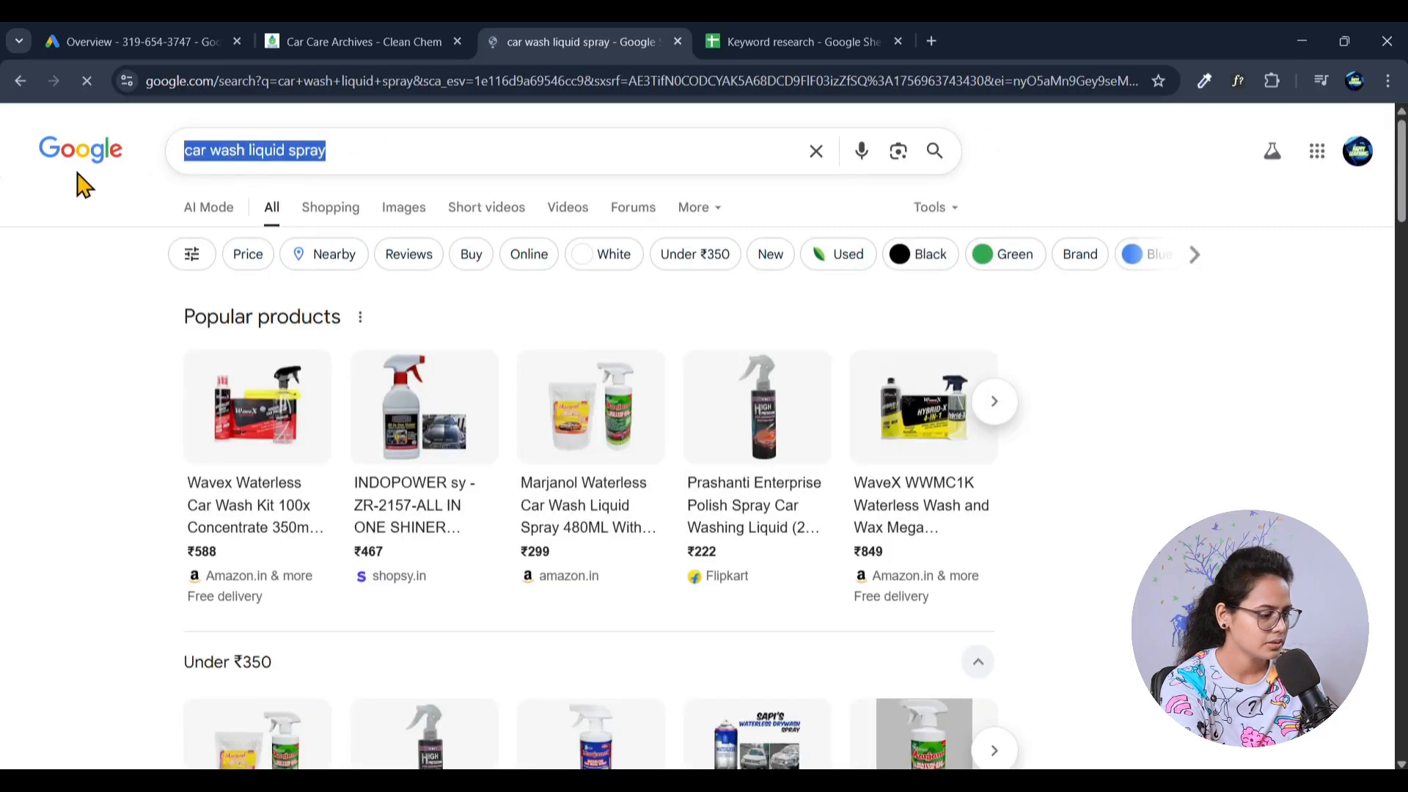
{"action": "key", "text": "ctrl+Tab"}
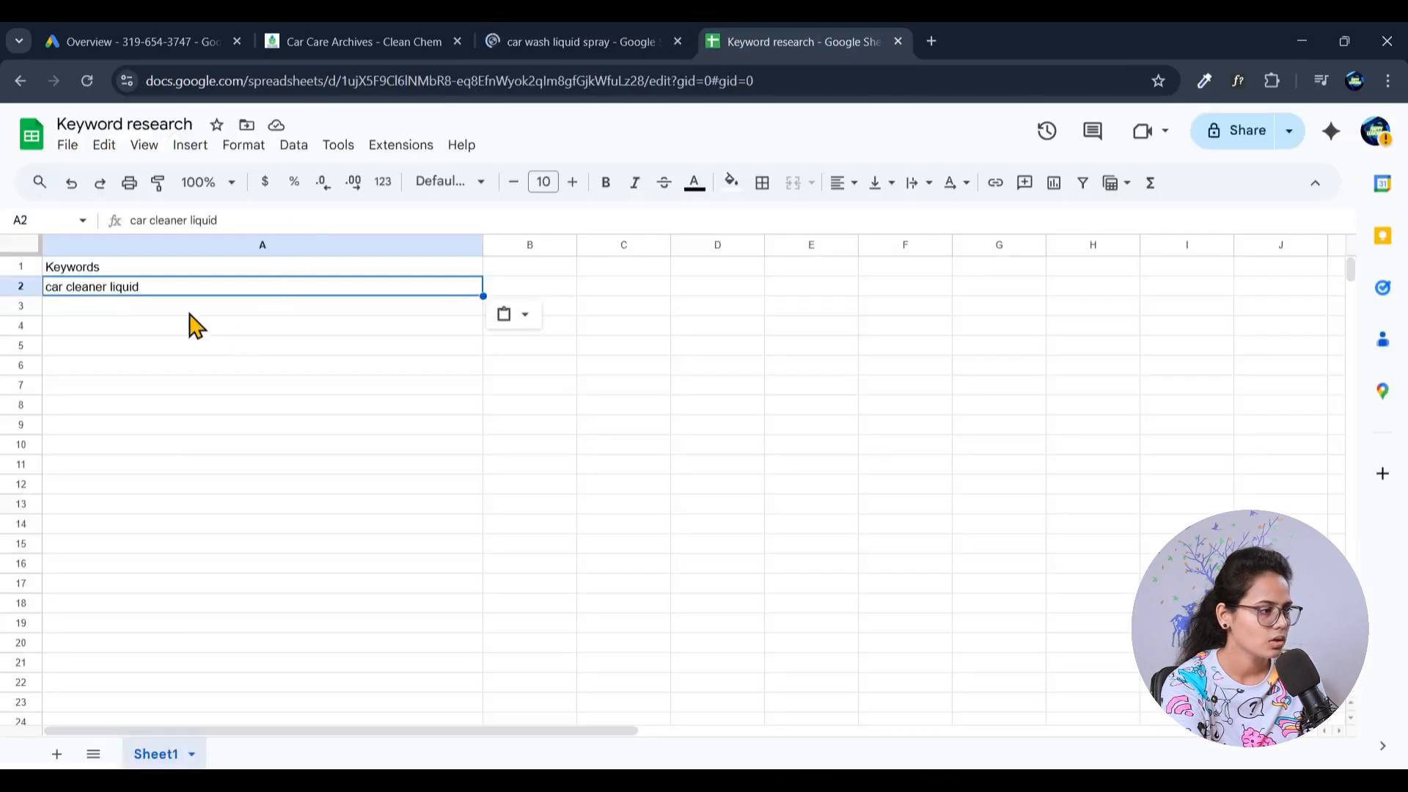
{"action": "left_click", "coordinate": [189, 312]}
{"action": "key", "text": "ctrl+v"}
- Copy "Best Car Wash Liquid in India" from Google's "People also search for" section into cell A4 as unformatted text
{"action": "left_click", "coordinate": [517, 33]}
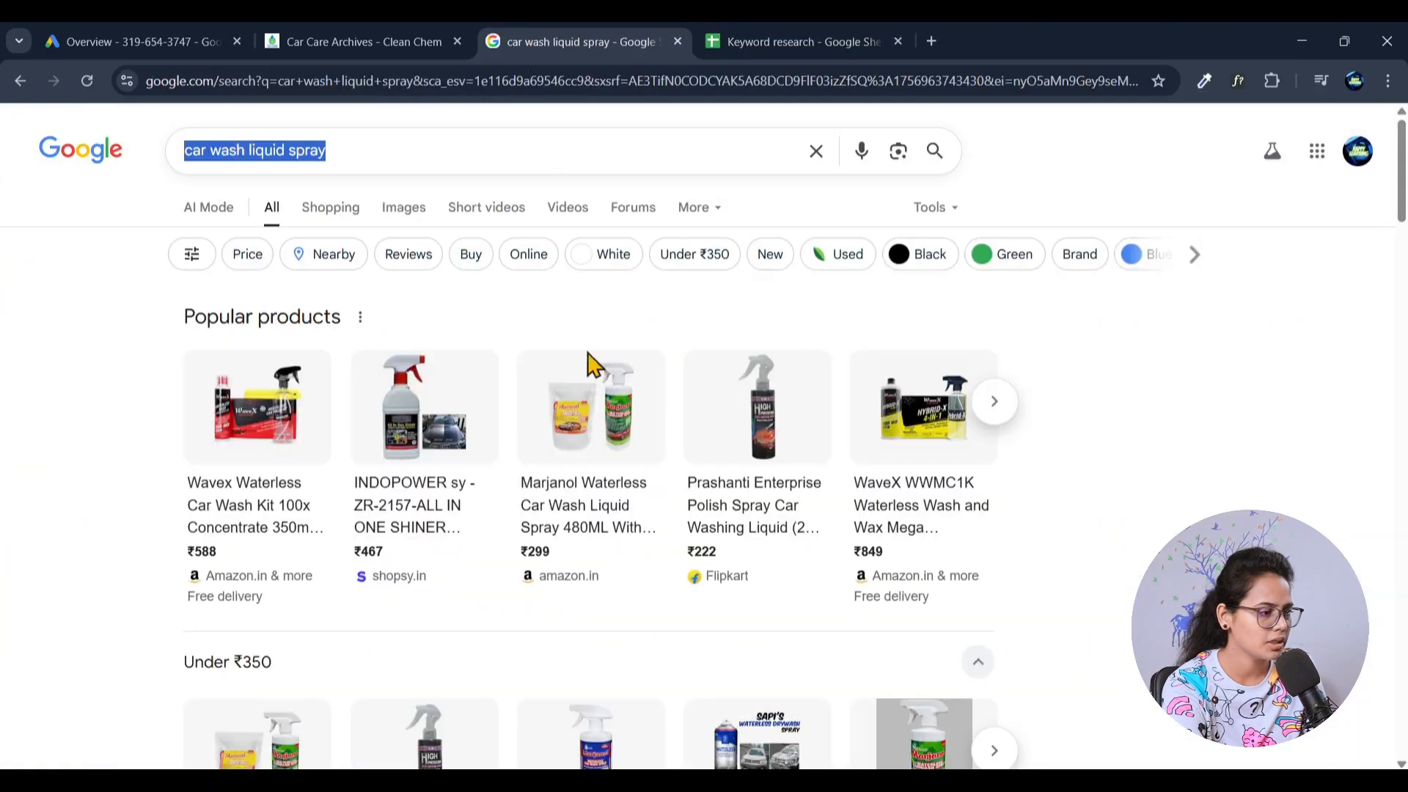
{"action": "scroll", "coordinate": [476, 542], "scroll_direction": "down", "scroll_amount": 10}
{"action": "scroll", "coordinate": [478, 535], "scroll_direction": "down", "scroll_amount": 15}
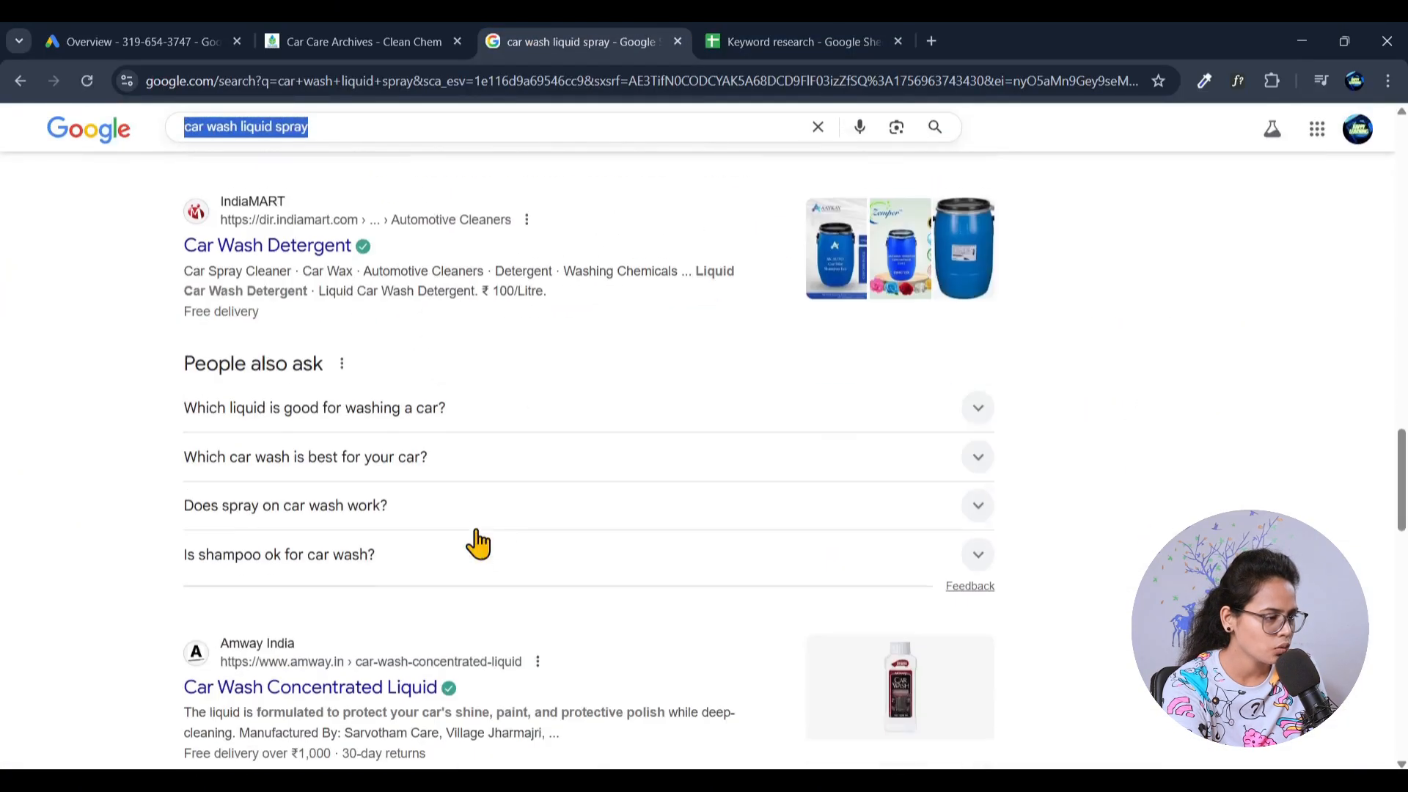
{"action": "scroll", "coordinate": [94, 548], "scroll_direction": "down", "scroll_amount": 15}
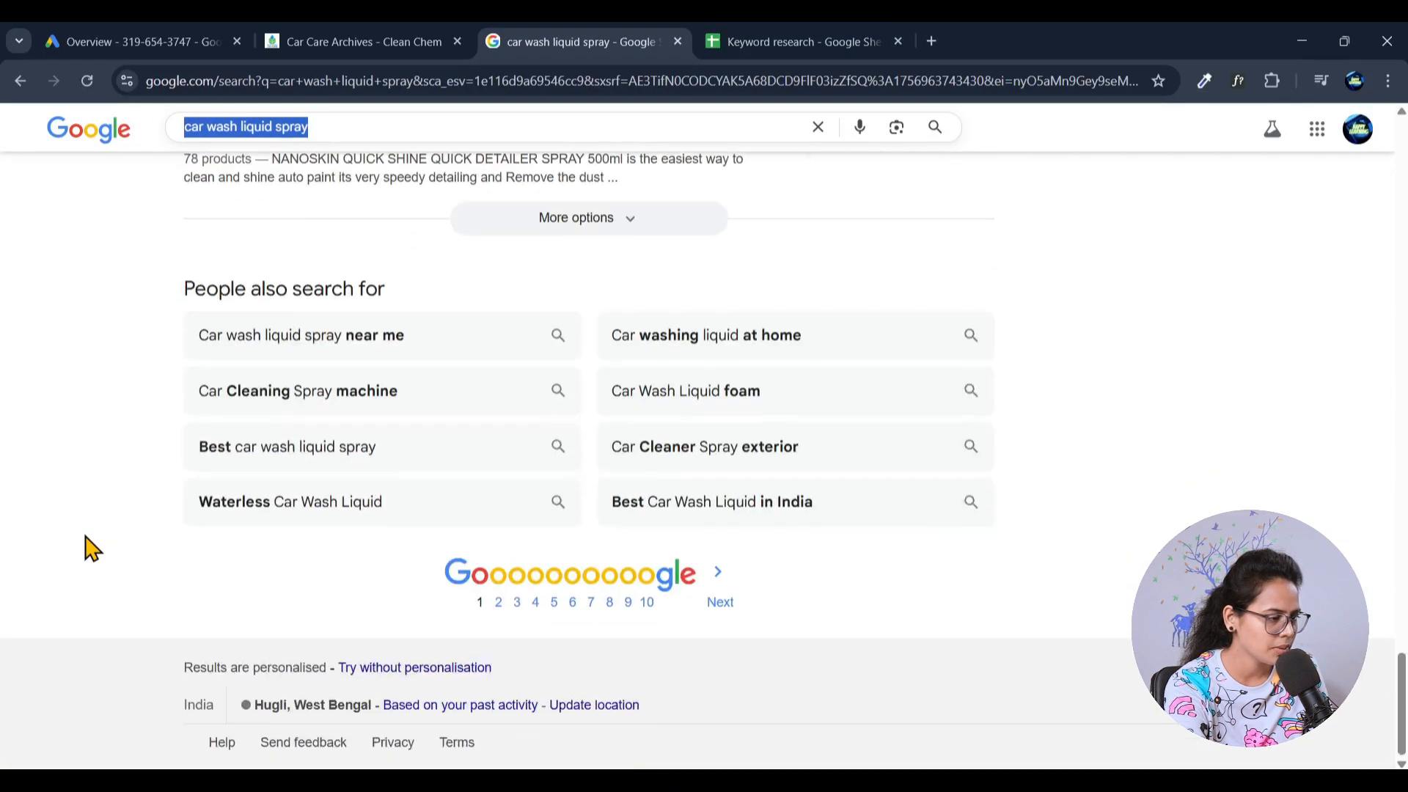
{"action": "scroll", "coordinate": [92, 549], "scroll_direction": "up", "scroll_amount": 1}
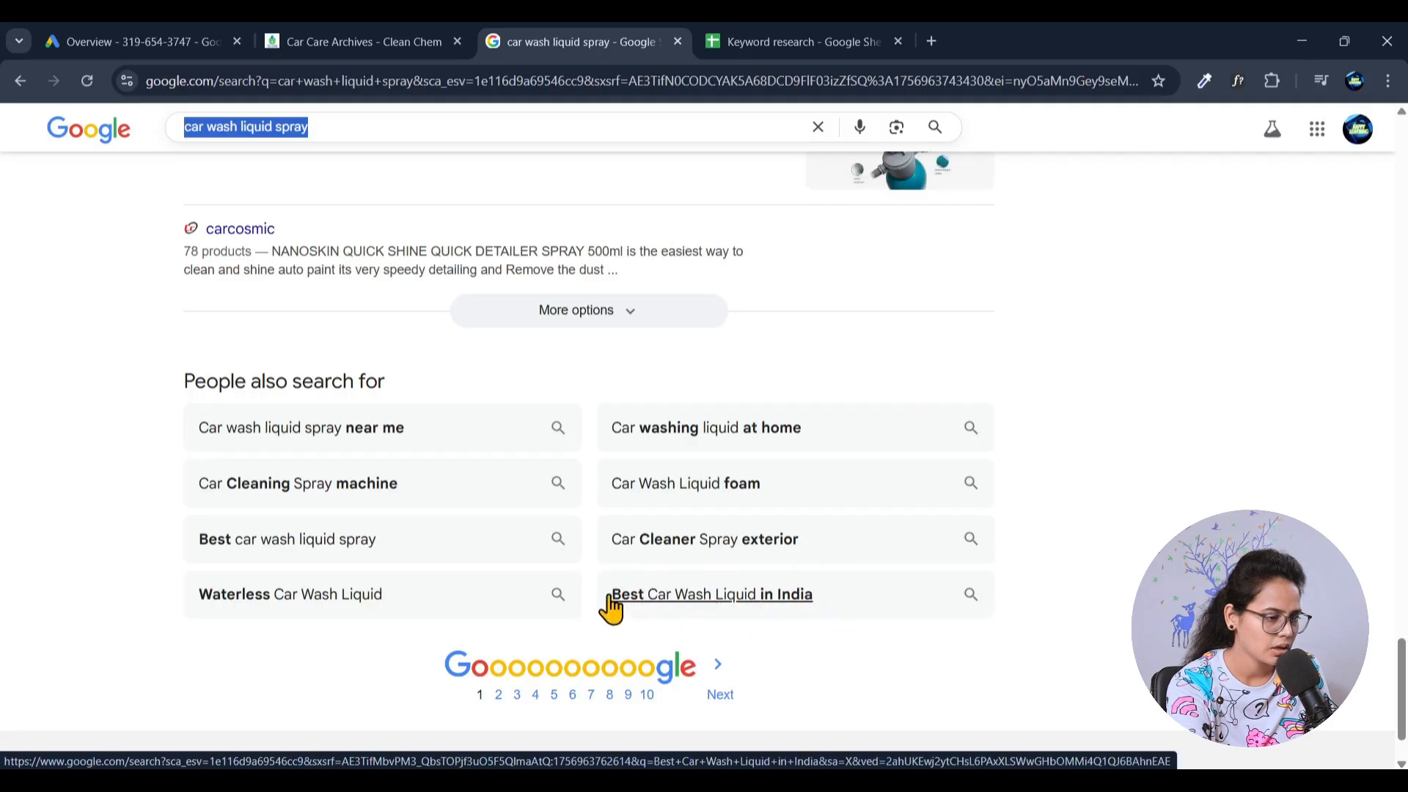
{"action": "left_click_drag", "start_coordinate": [609, 594], "coordinate": [832, 596]}
{"action": "key", "text": "ctrl+c"}
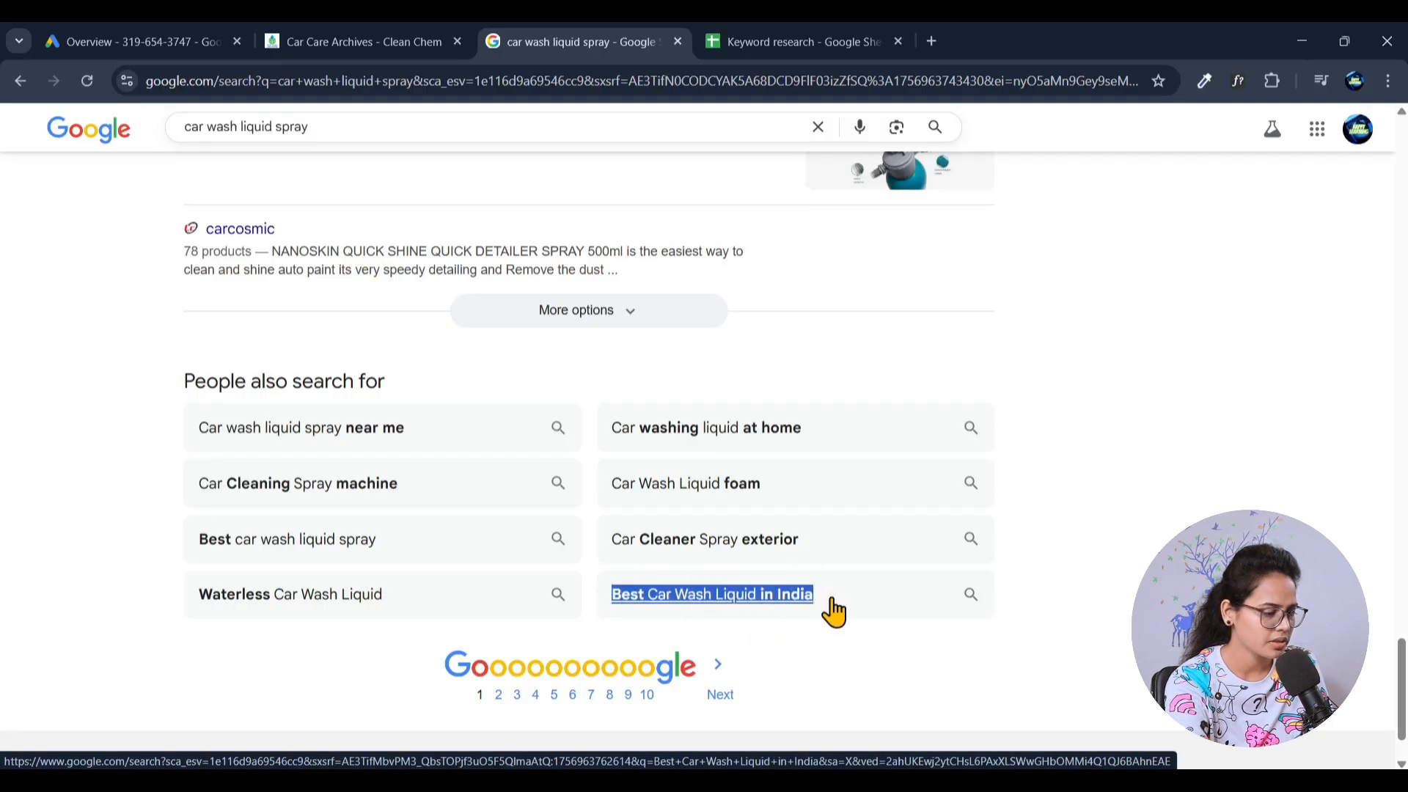
{"action": "left_click", "coordinate": [843, 42]}
{"action": "left_click", "coordinate": [111, 331]}
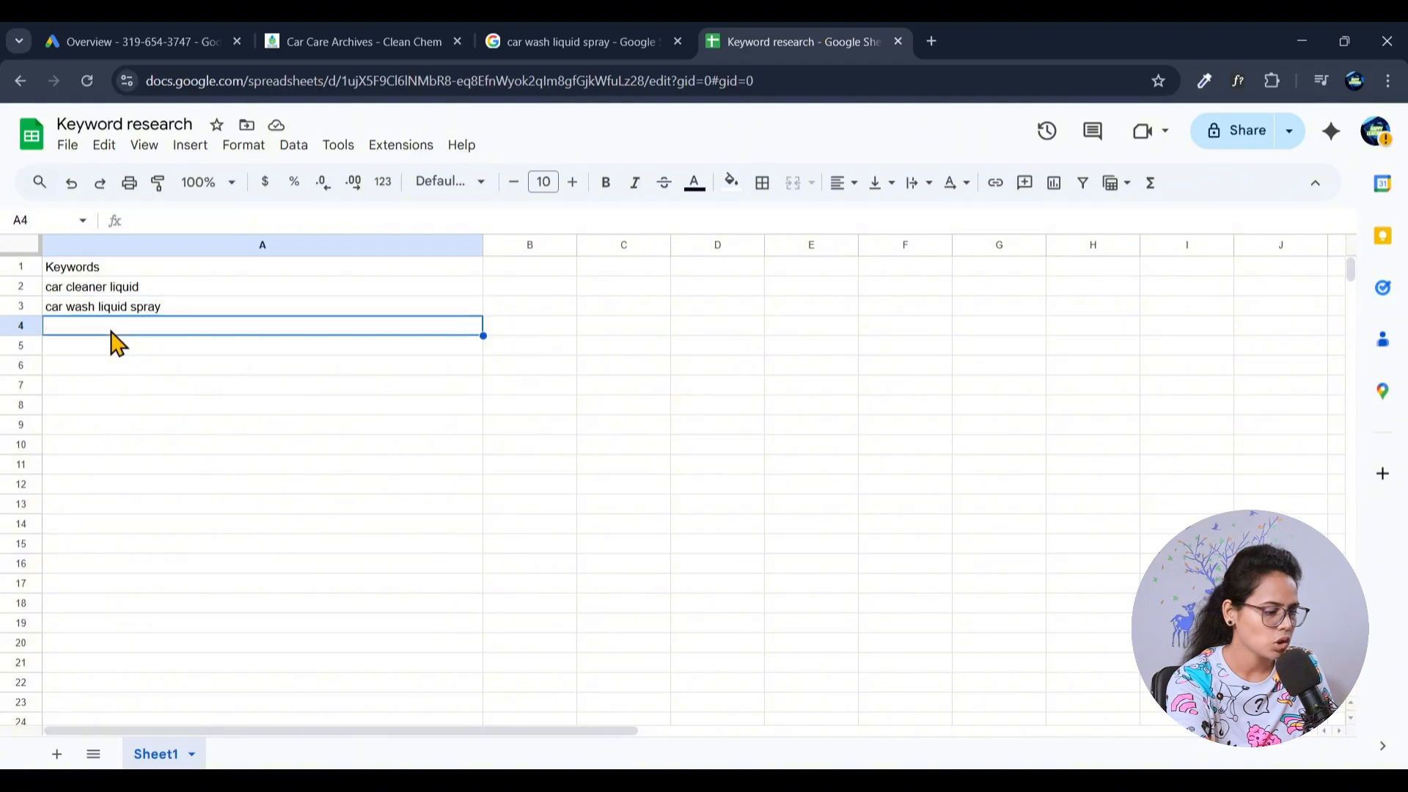
{"action": "key", "text": "ctrl+v"}
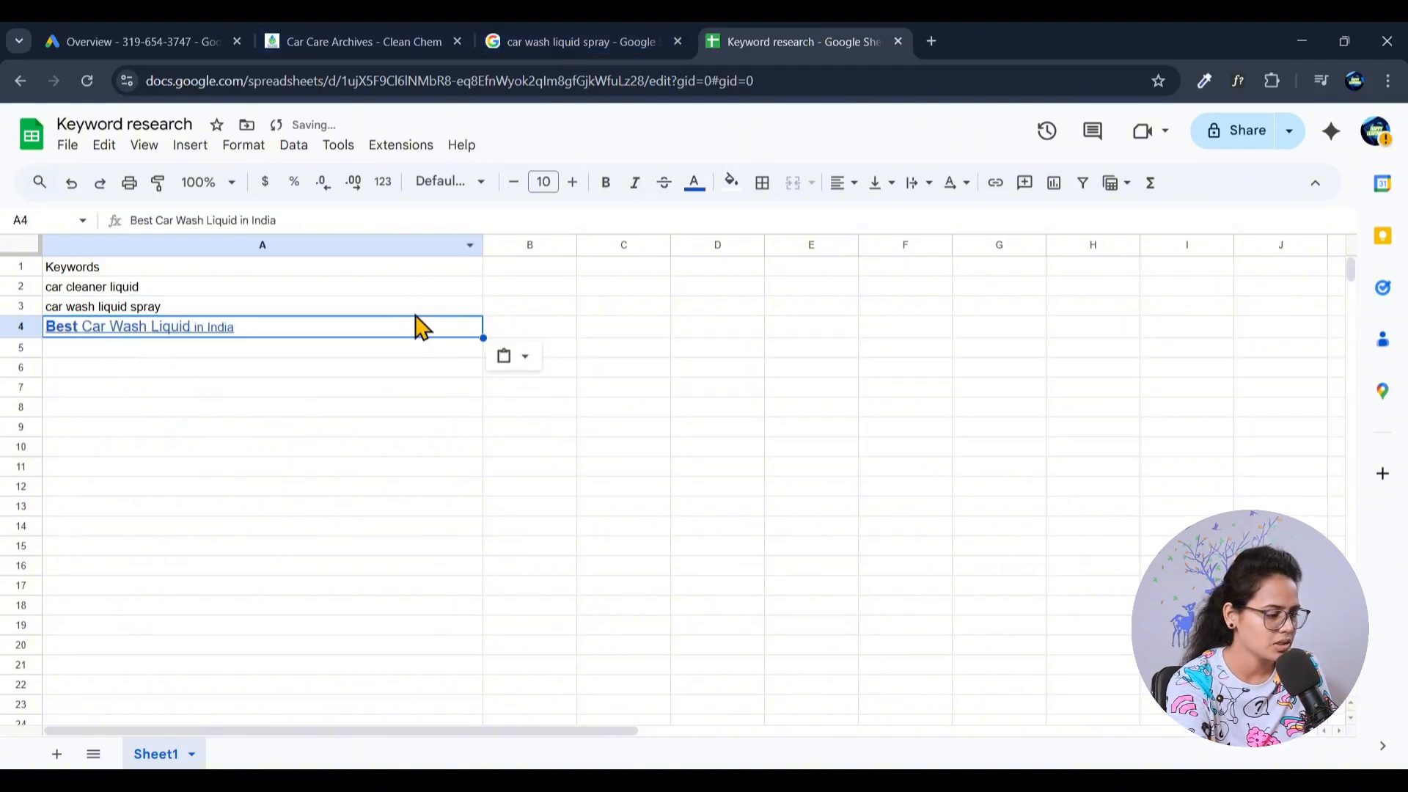
{"action": "key", "text": "Delete"}
{"action": "key", "text": "ctrl+shift+v"}
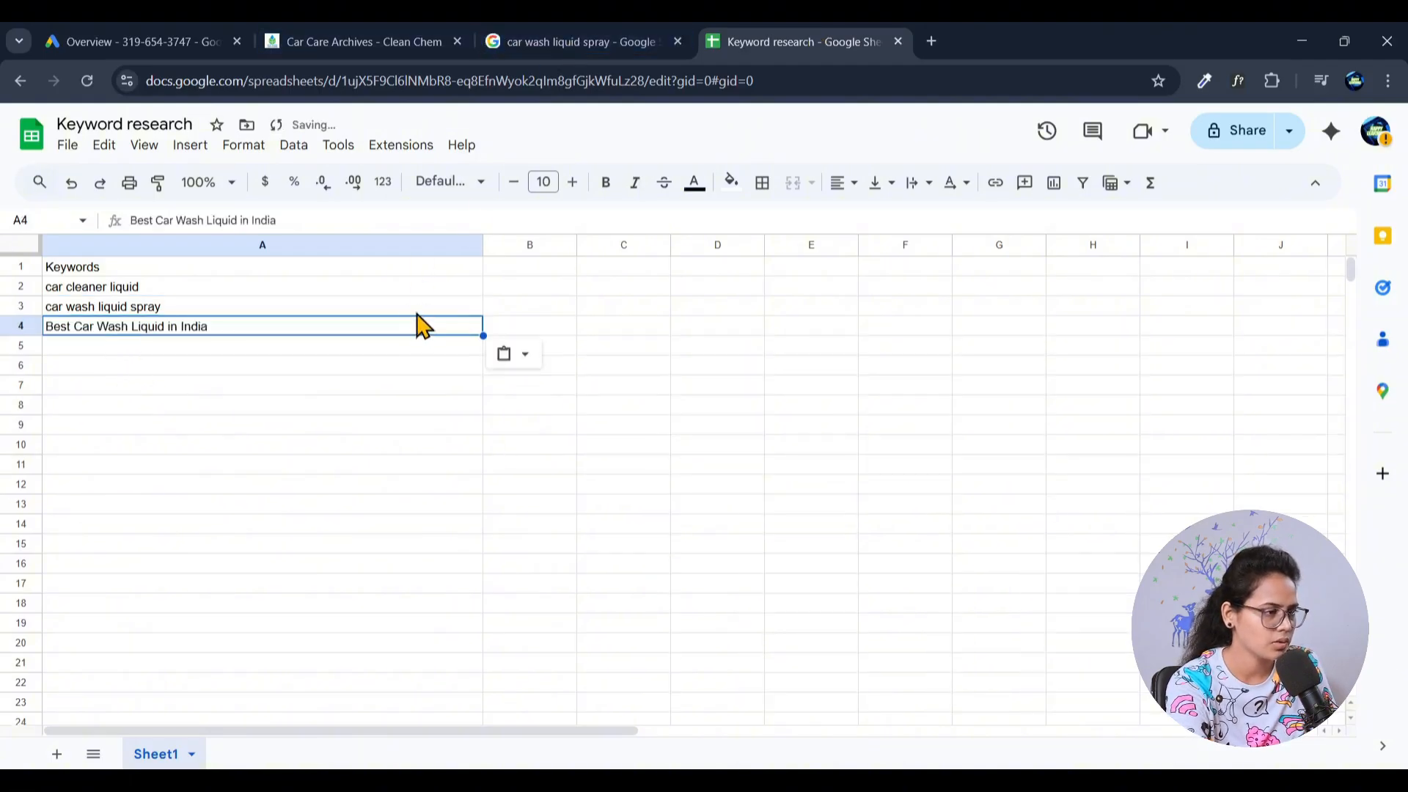
- Copy the related search "Waterless Car Wash Liquid" into cell A5 of the keyword sheet as plain text
{"action": "left_click", "coordinate": [566, 30]}
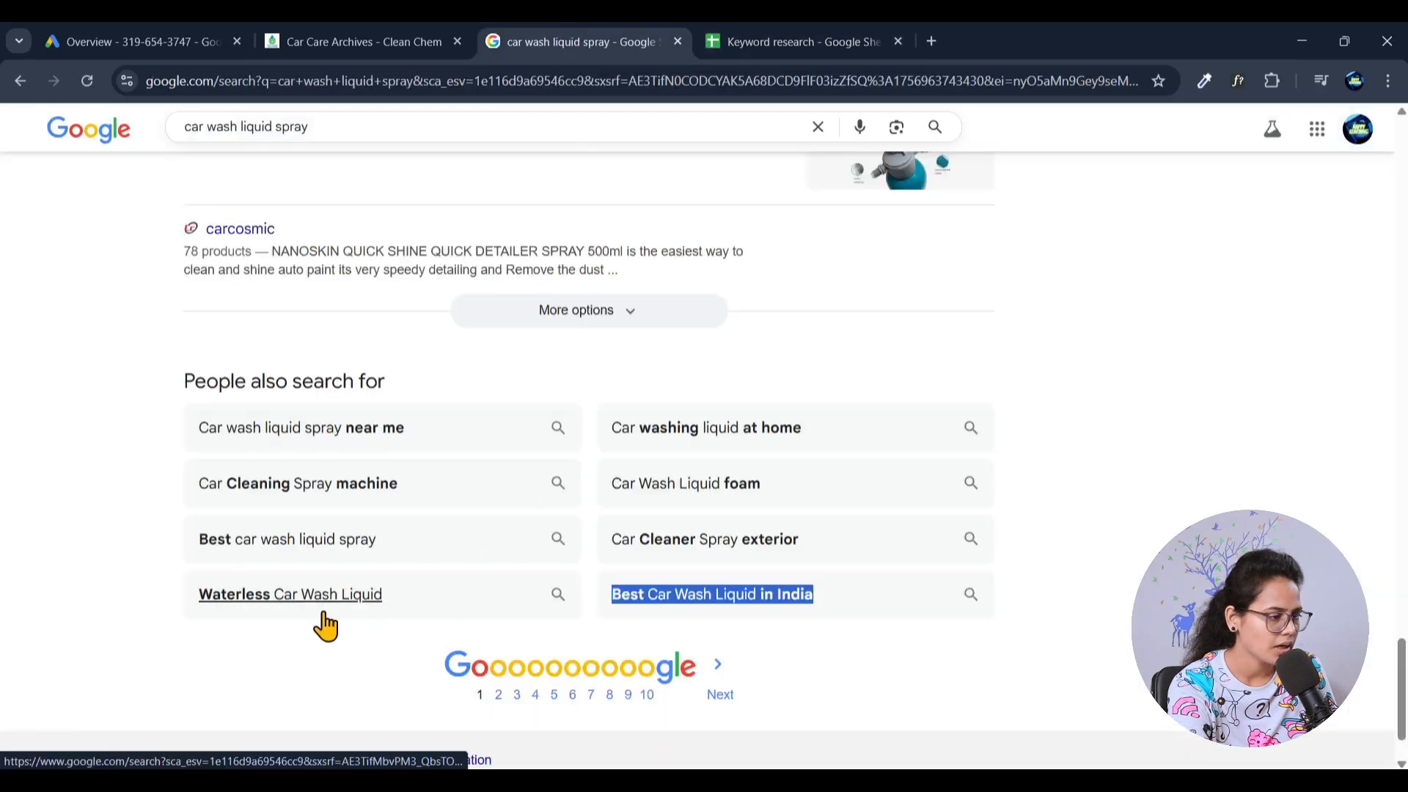
{"action": "left_click_drag", "start_coordinate": [184, 598], "coordinate": [437, 606]}
{"action": "key", "text": "ctrl+c"}
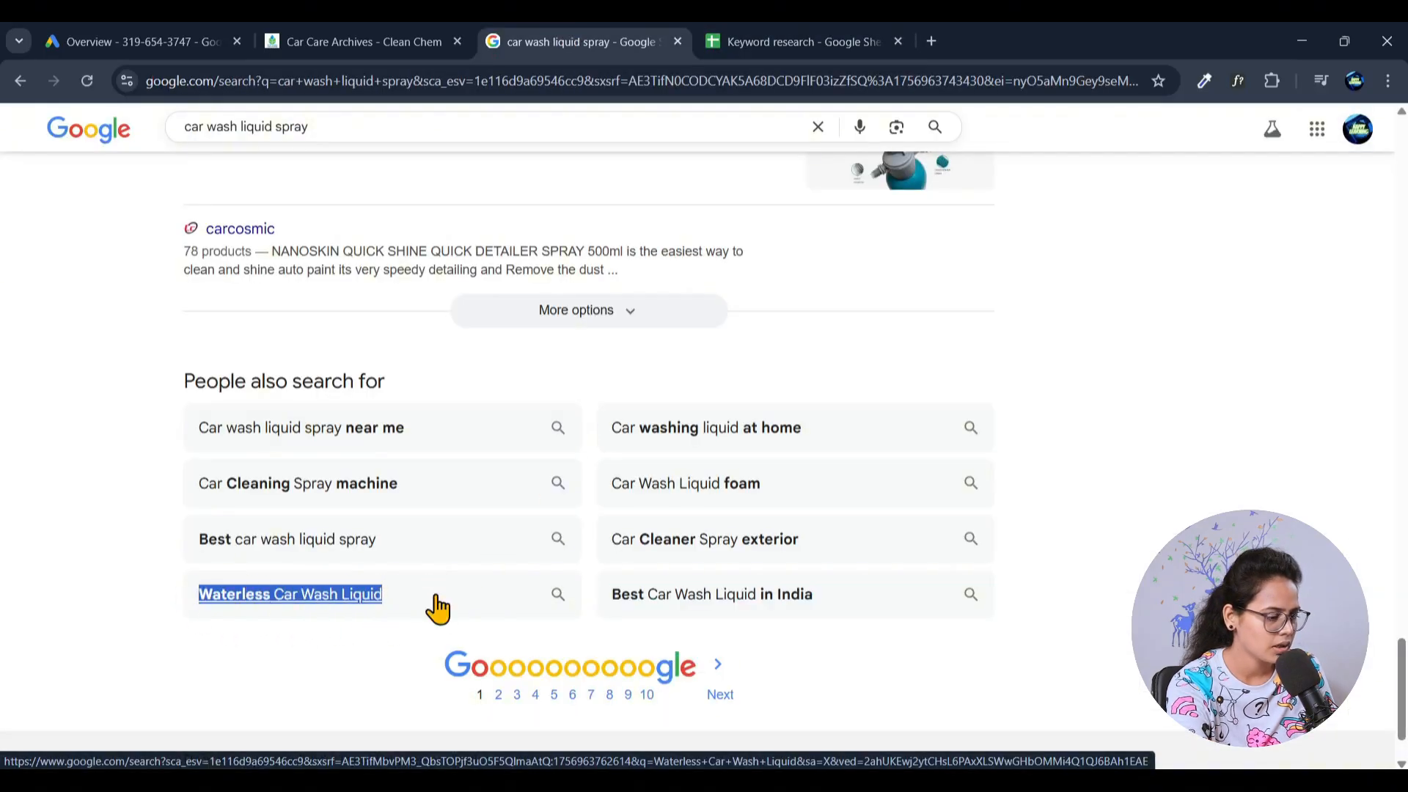
{"action": "left_click", "coordinate": [757, 69]}
{"action": "left_click", "coordinate": [792, 41]}
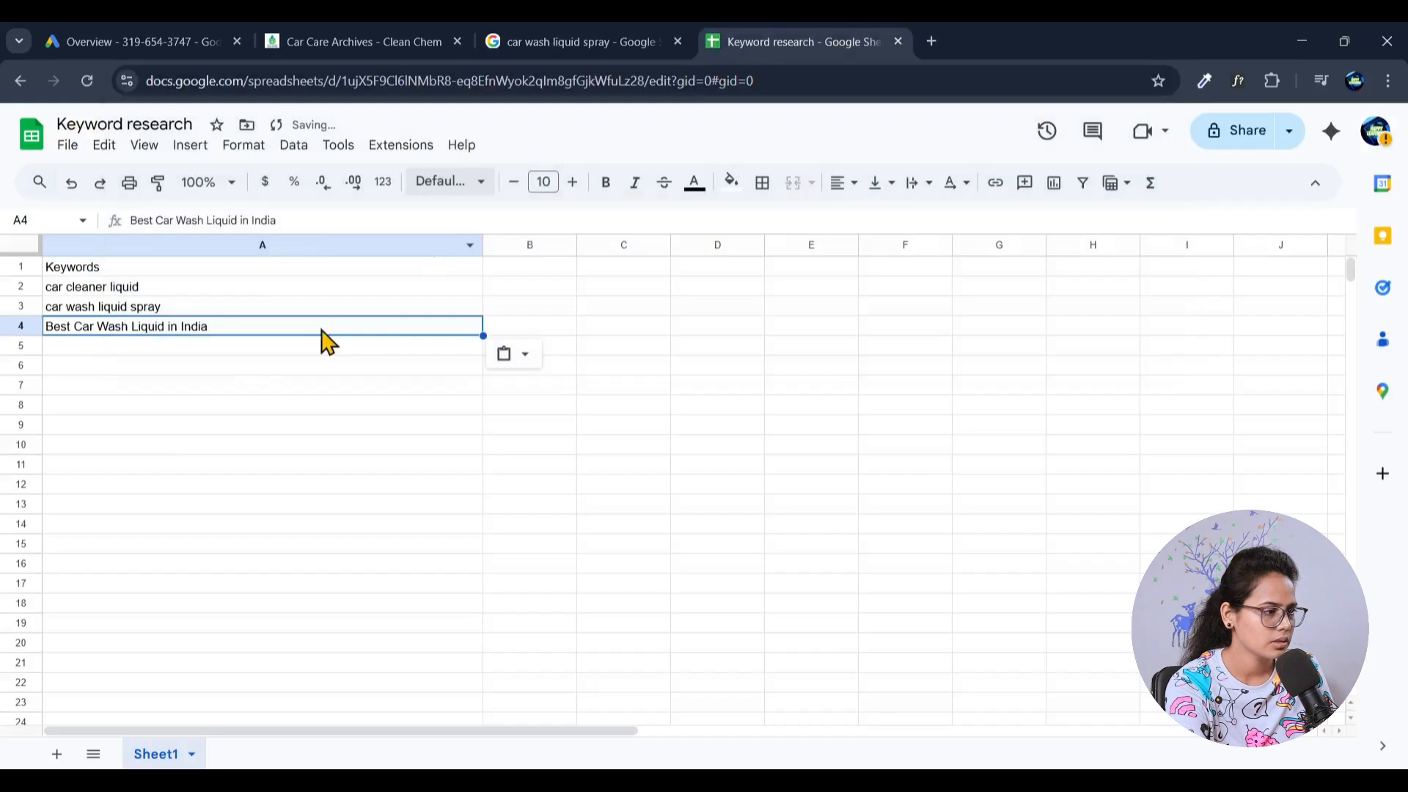
{"action": "left_click", "coordinate": [99, 352]}
{"action": "key", "text": "ctrl+v"}
- Copy the related search "Best car wash liquid spray" from the Google results into cell A6 of the keyword sheet
{"action": "left_click", "coordinate": [552, 33]}
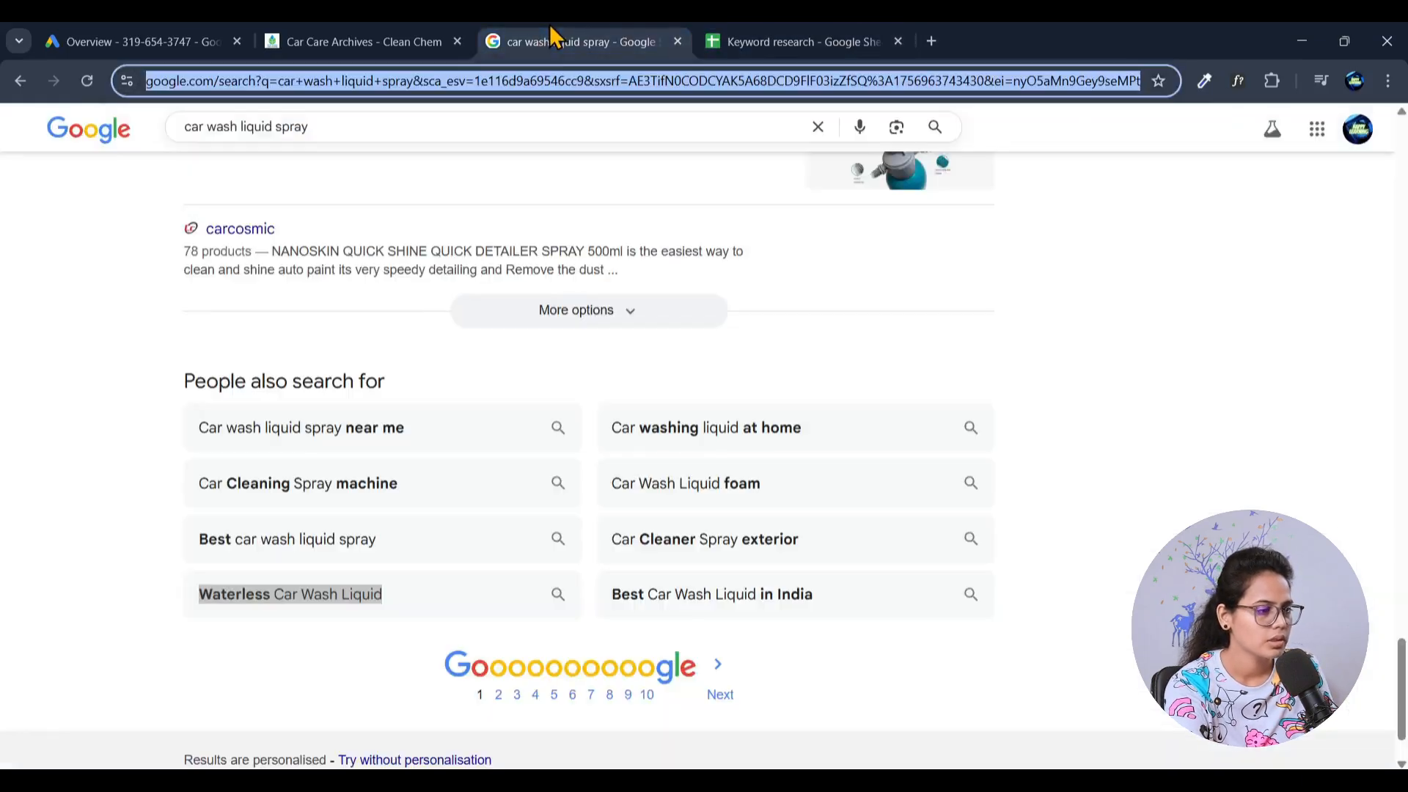
{"action": "mouse_move", "coordinate": [421, 542]}
{"action": "left_mouse_down"}
{"action": "mouse_move", "coordinate": [214, 548]}
{"action": "mouse_move", "coordinate": [418, 550]}
{"action": "left_mouse_up"}
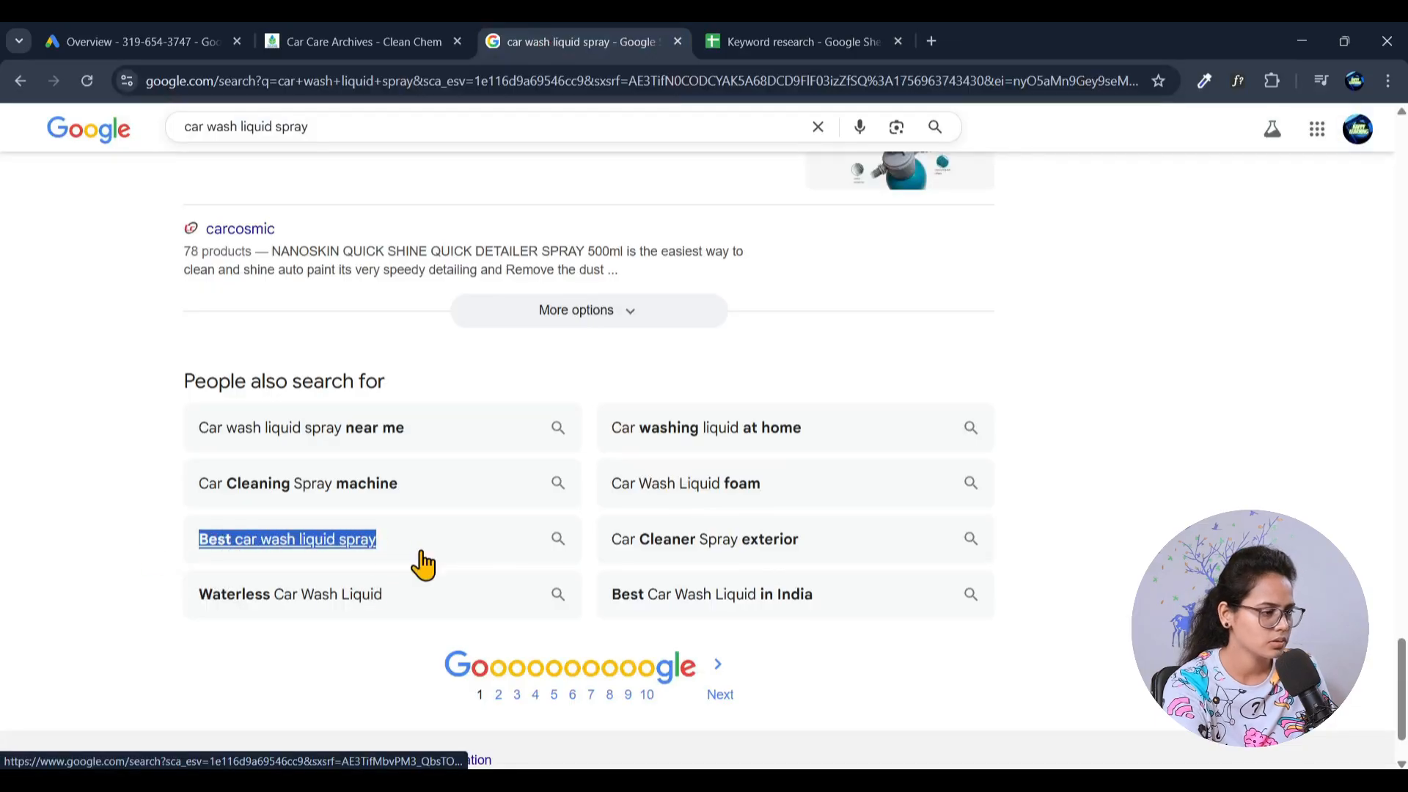
{"action": "left_click", "coordinate": [819, 31]}
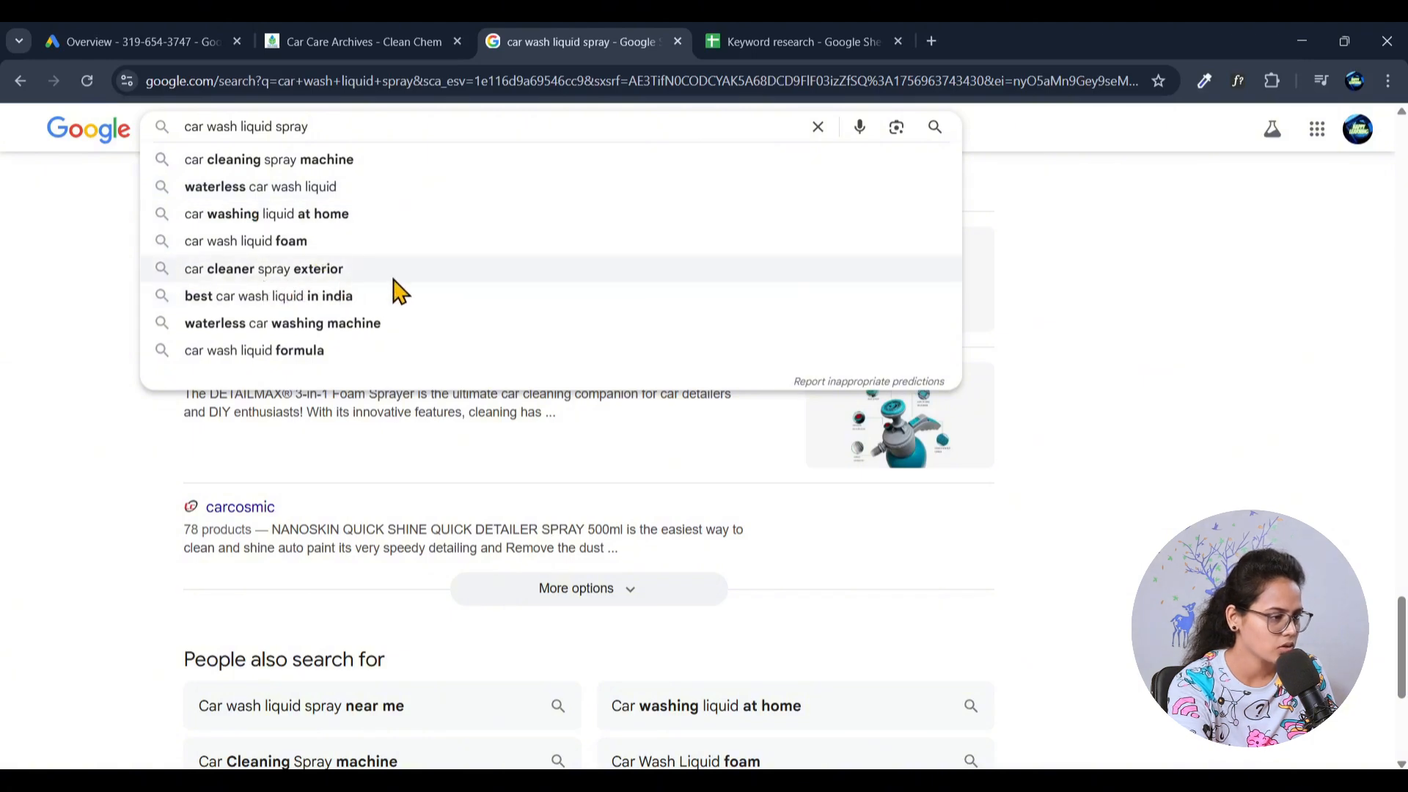
- Copy the related search "Car Cleaner Spray exterior" into cell A7 of the keyword sheet, without link formatting
{"action": "scroll", "coordinate": [449, 421], "scroll_direction": "down", "scroll_amount": 5}
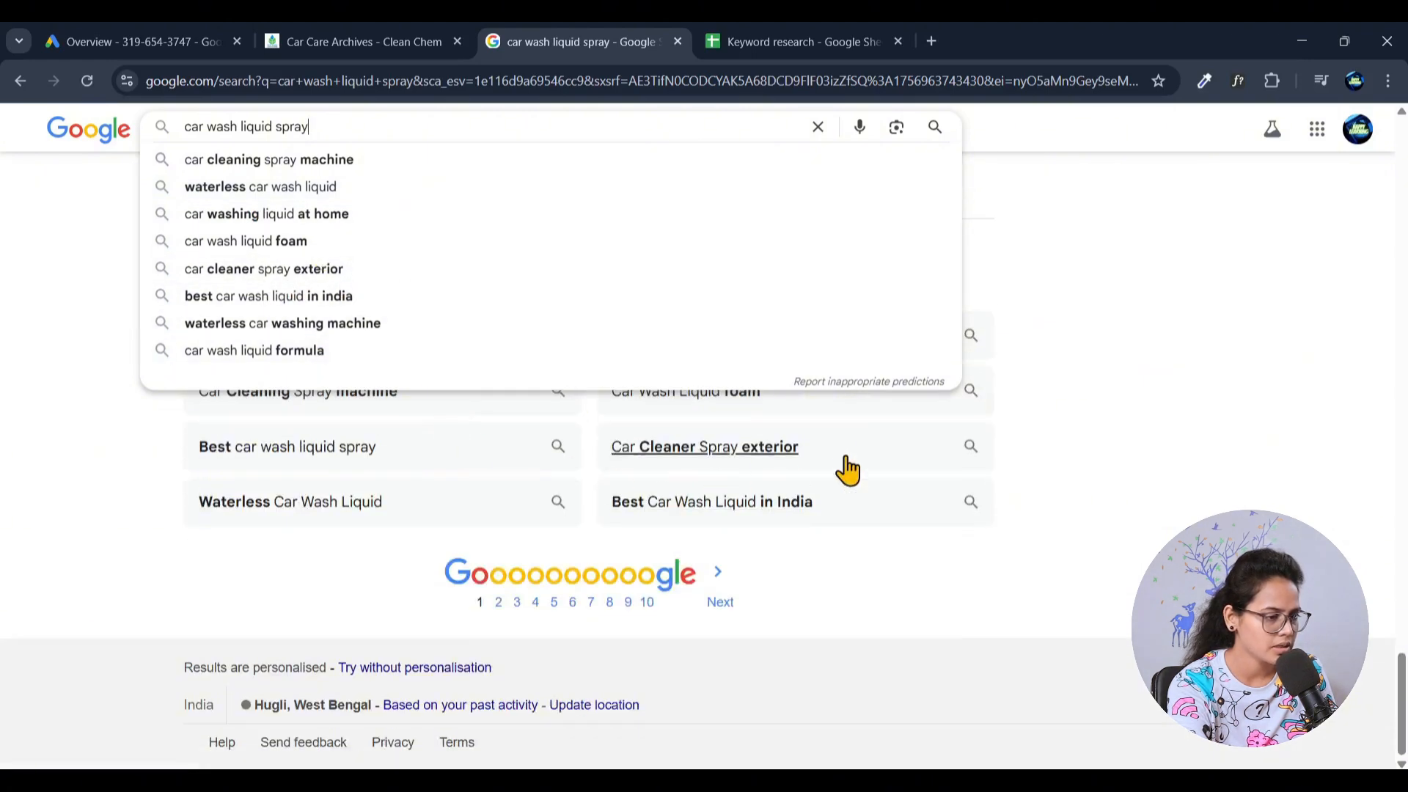
{"action": "left_click_drag", "start_coordinate": [594, 450], "coordinate": [823, 465]}
{"action": "key", "text": "ctrl+c"}
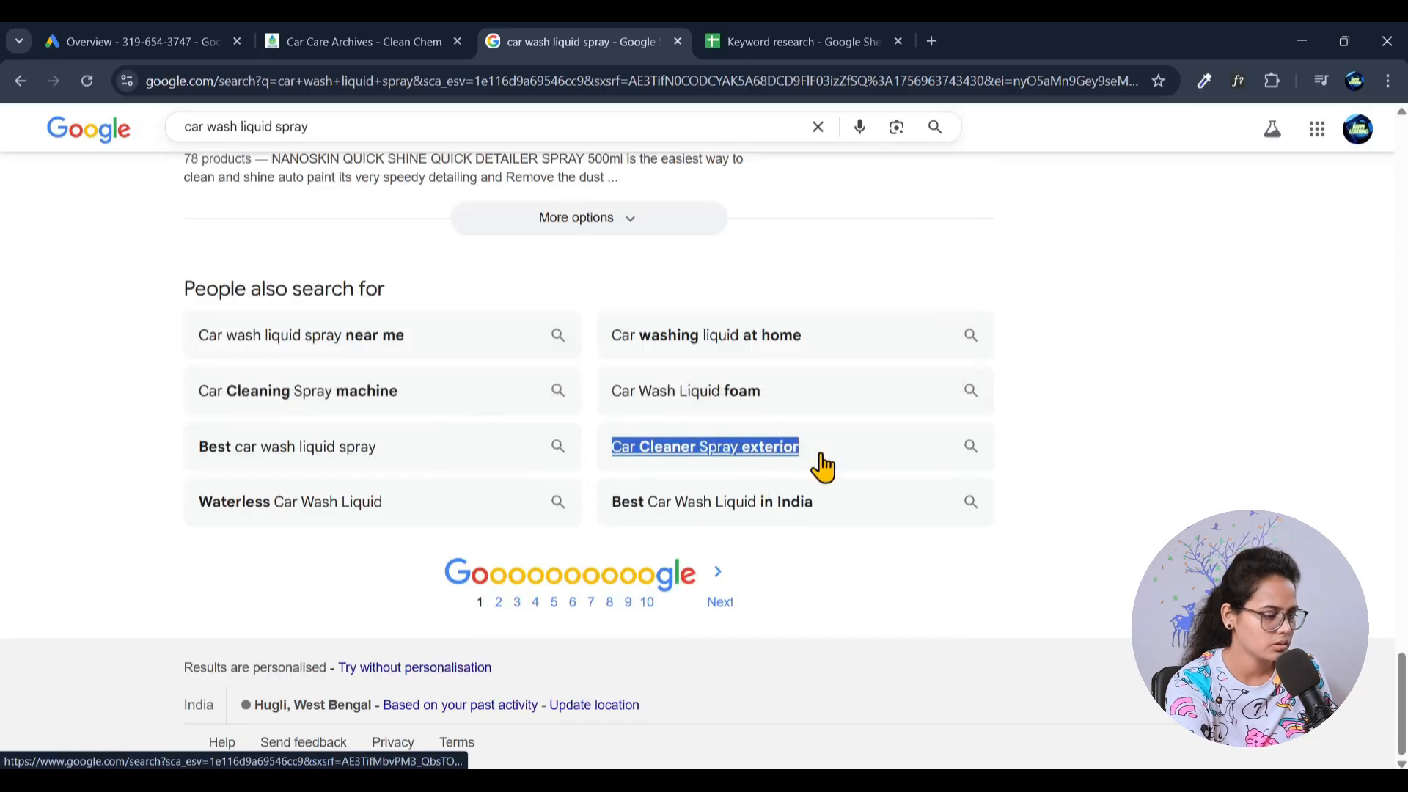
{"action": "key", "text": "ctrl+Tab"}
{"action": "left_click", "coordinate": [114, 387]}
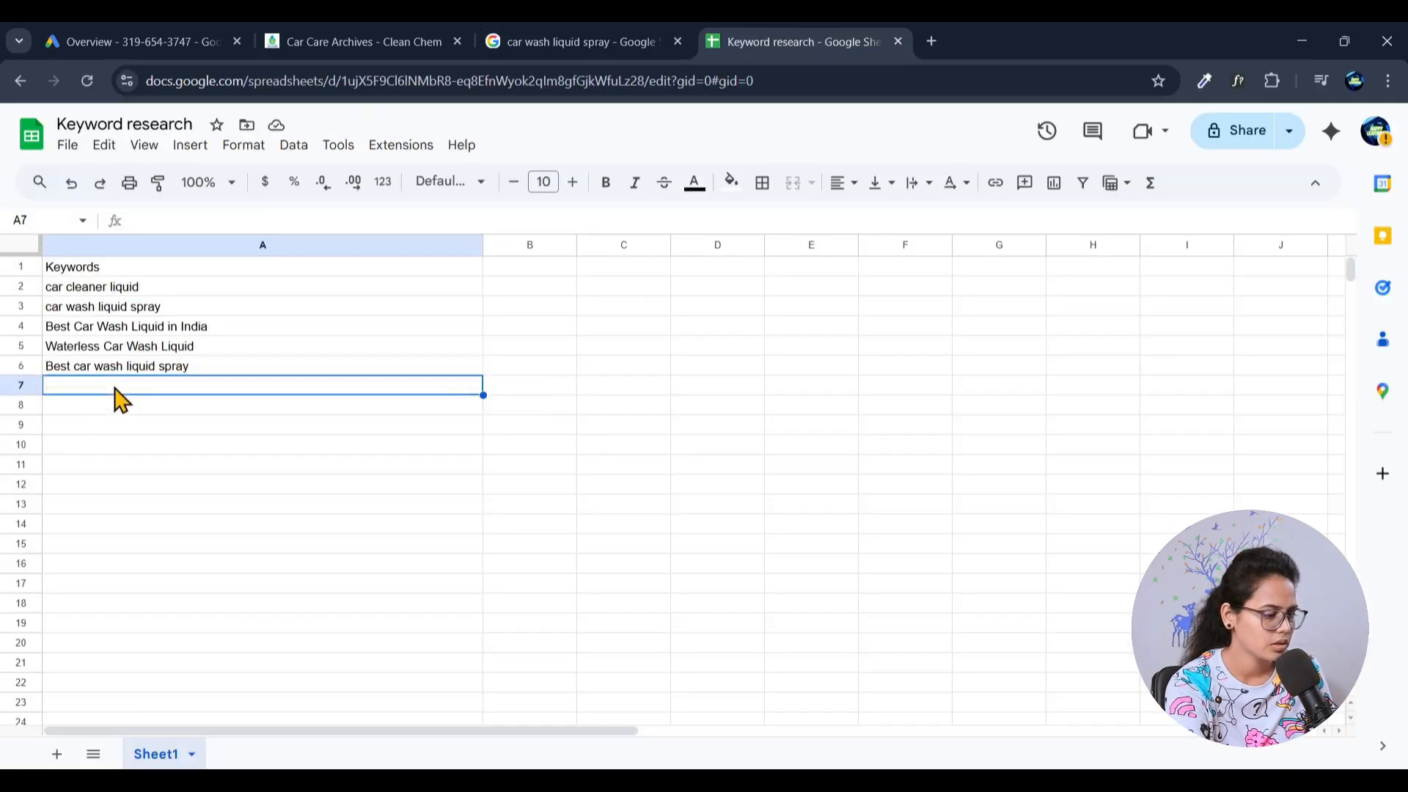
{"action": "key", "text": "ctrl+v"}
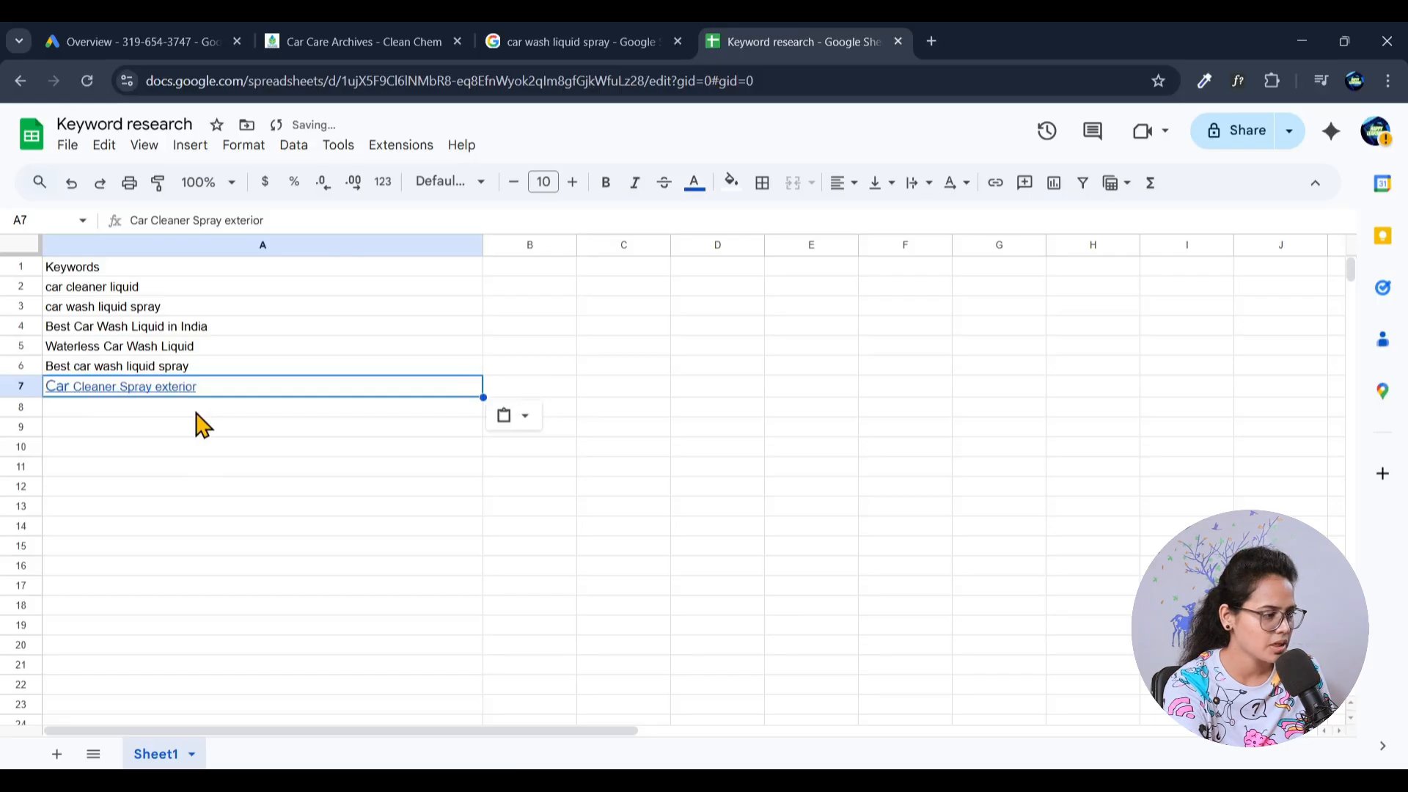
{"action": "key", "text": "Delete"}
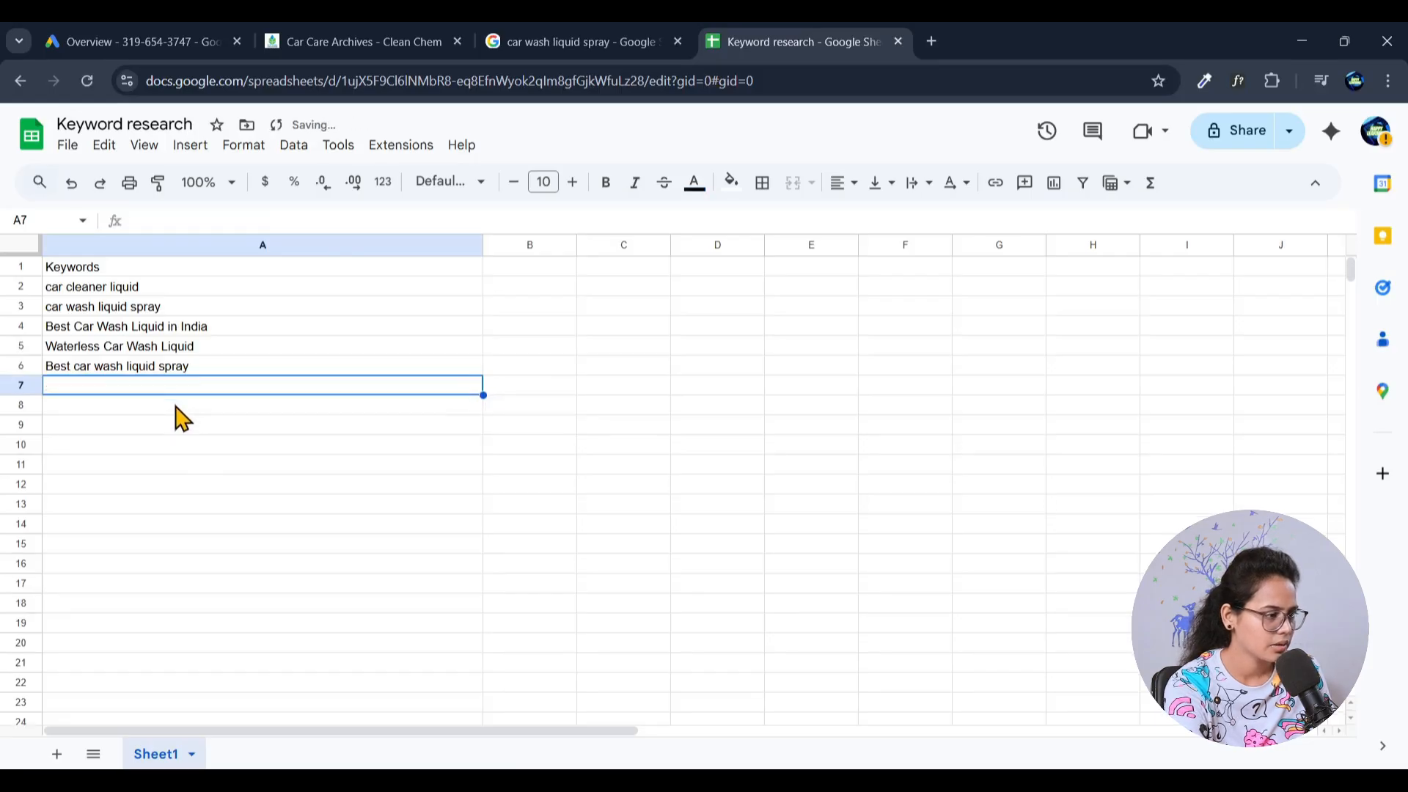
{"action": "key", "text": "ctrl+v"}
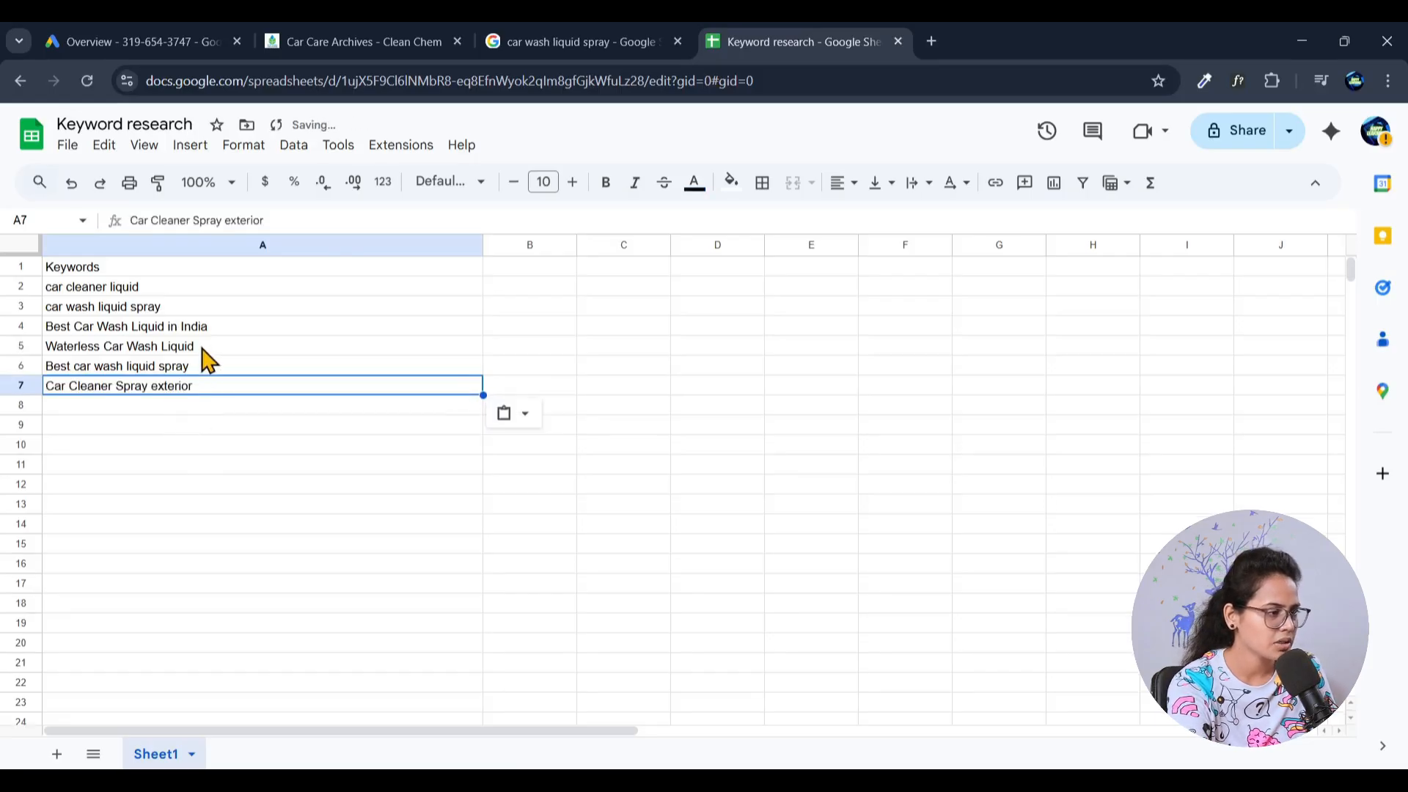
- Shorten the Google query to "car wash liquid", run the search and show its related searches at the end of the results
{"action": "left_click", "coordinate": [621, 42]}
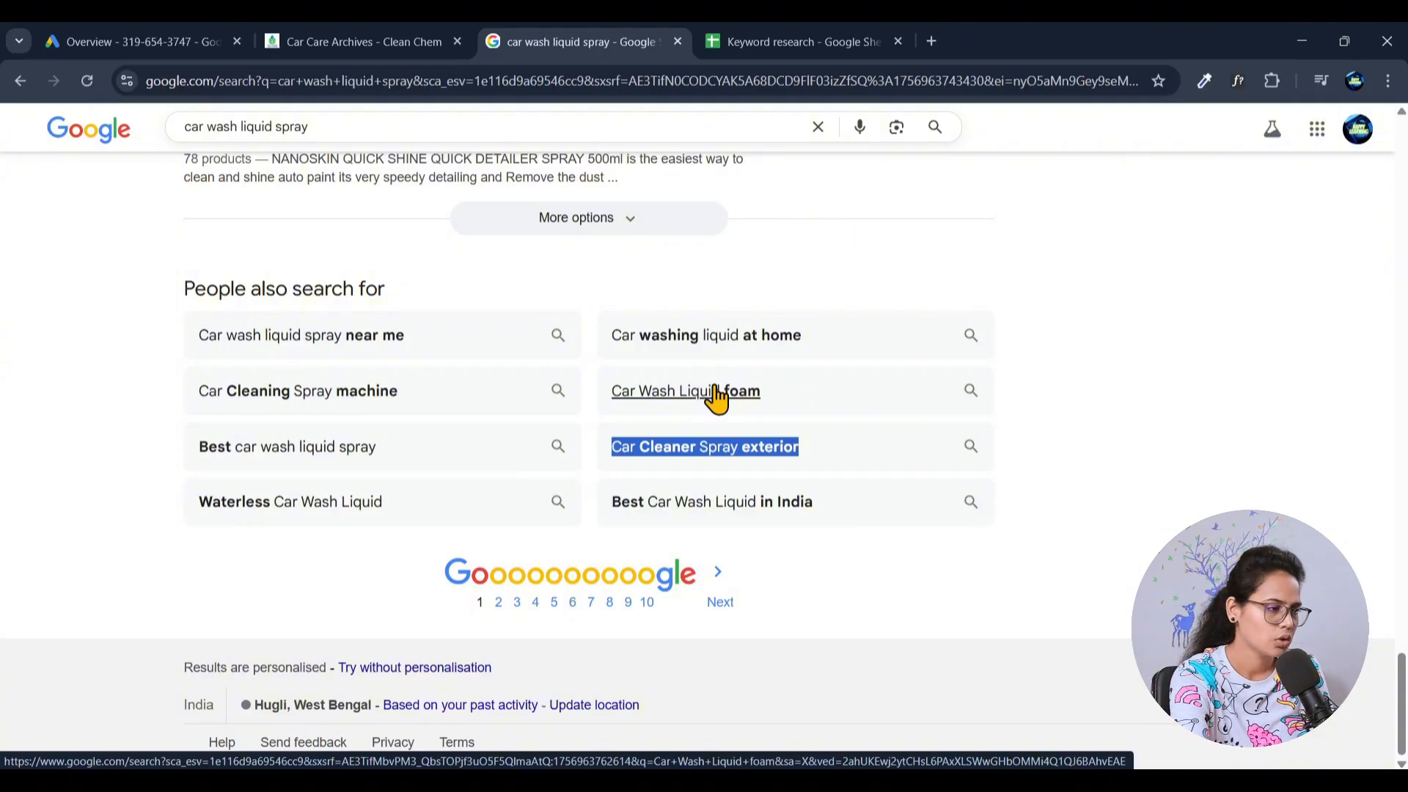
{"action": "scroll", "coordinate": [386, 553], "scroll_direction": "up", "scroll_amount": 7}
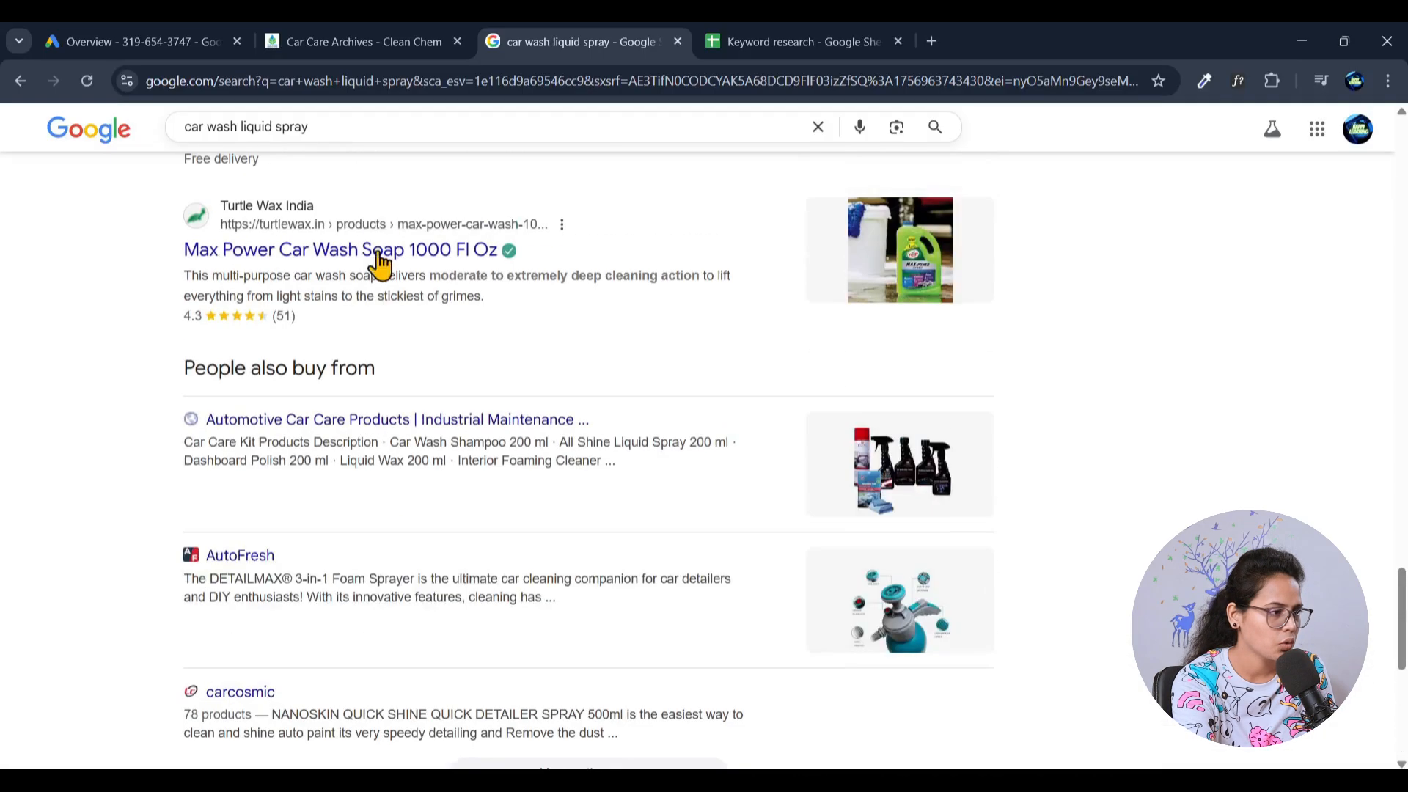
{"action": "left_click", "coordinate": [335, 129]}
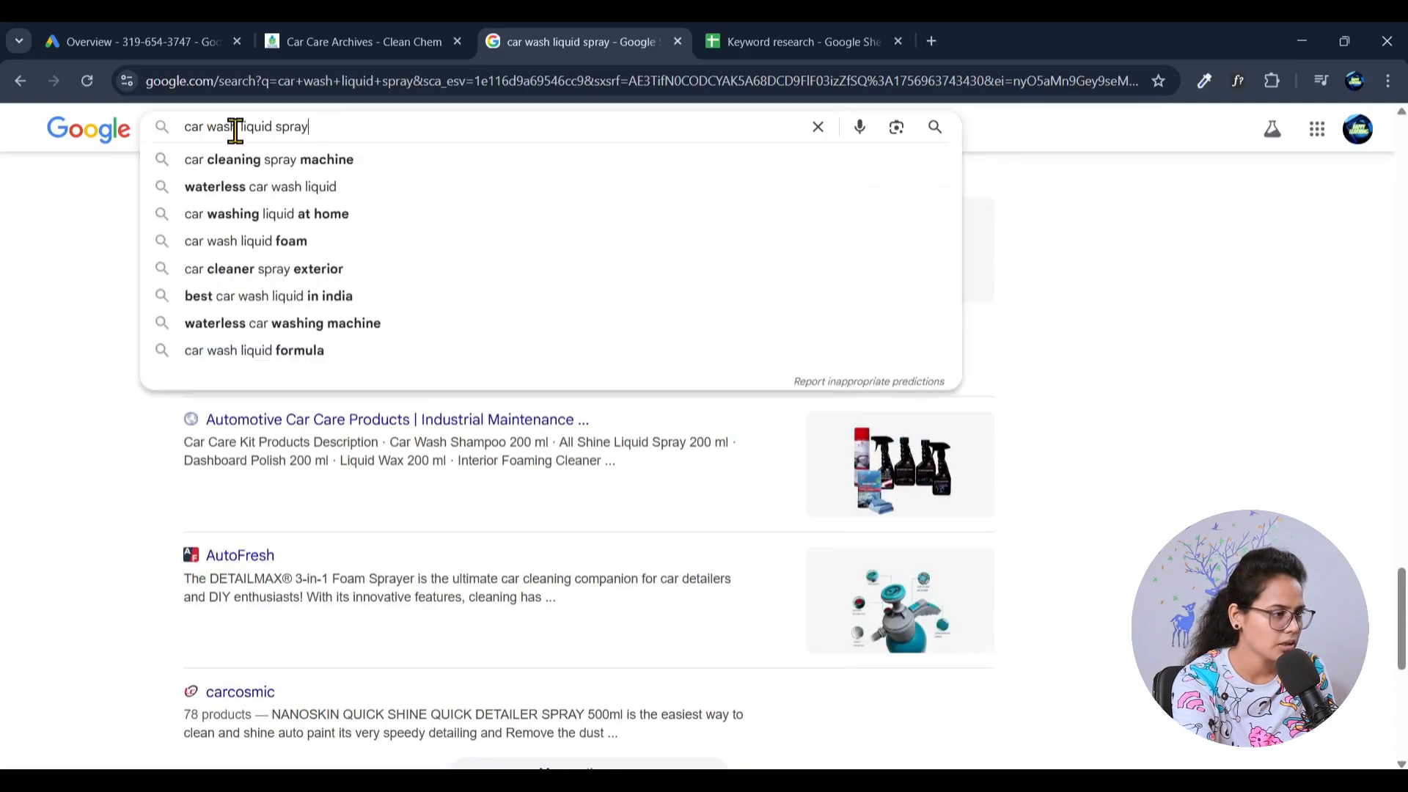
{"action": "left_click_drag", "start_coordinate": [277, 129], "coordinate": [367, 134]}
{"action": "key", "text": "BackSpace"}
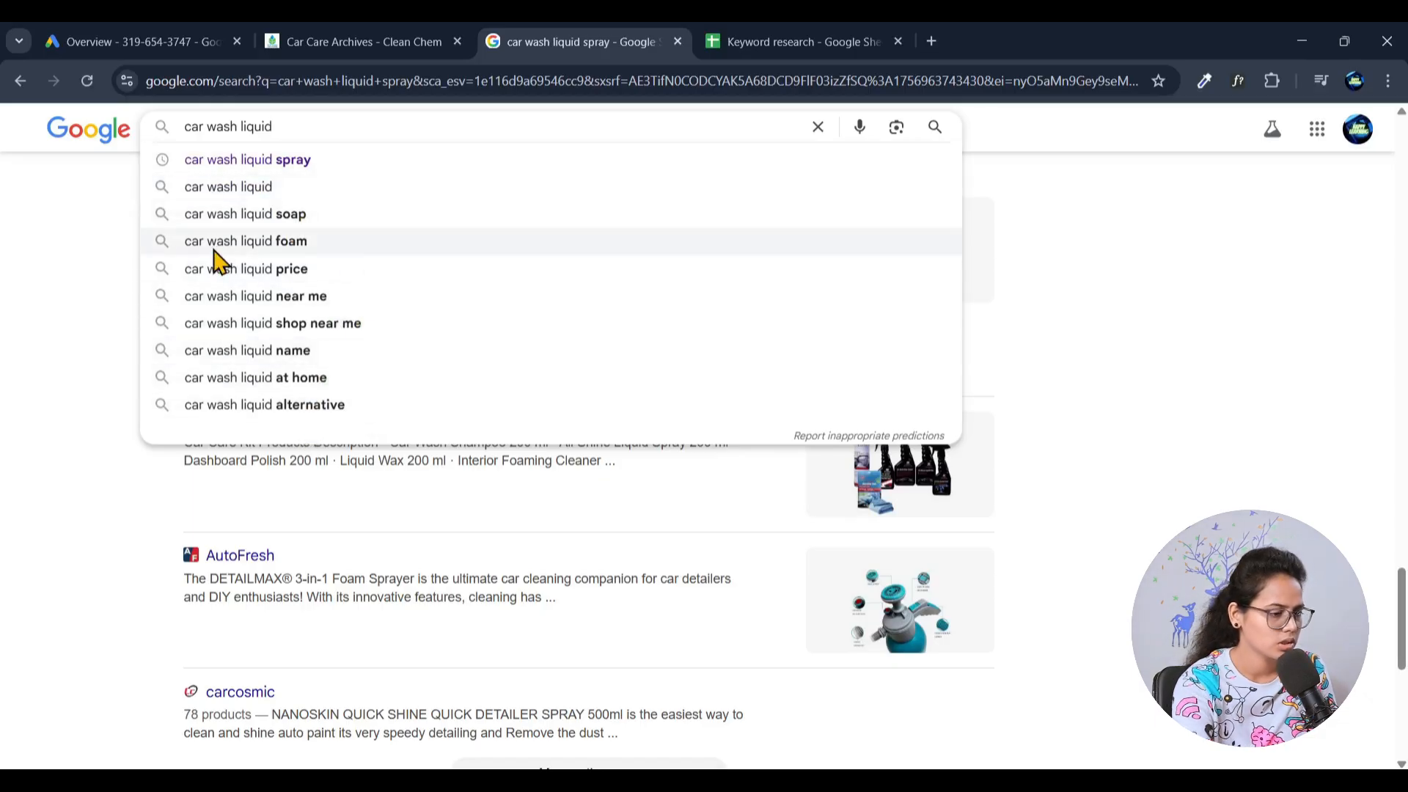
{"action": "key", "text": "Return"}
{"action": "scroll", "coordinate": [64, 524], "scroll_direction": "down", "scroll_amount": 8}
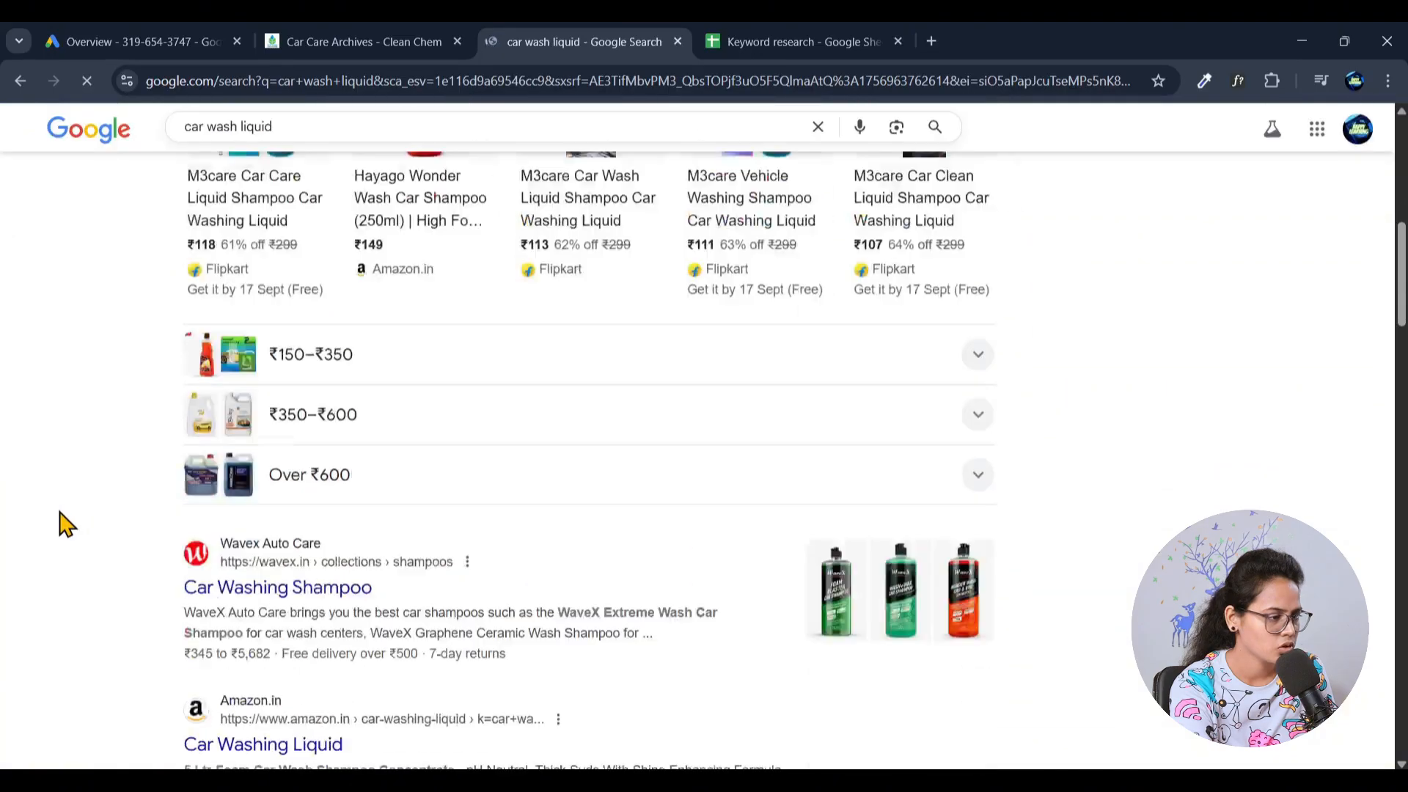
{"action": "scroll", "coordinate": [65, 525], "scroll_direction": "down", "scroll_amount": 20}
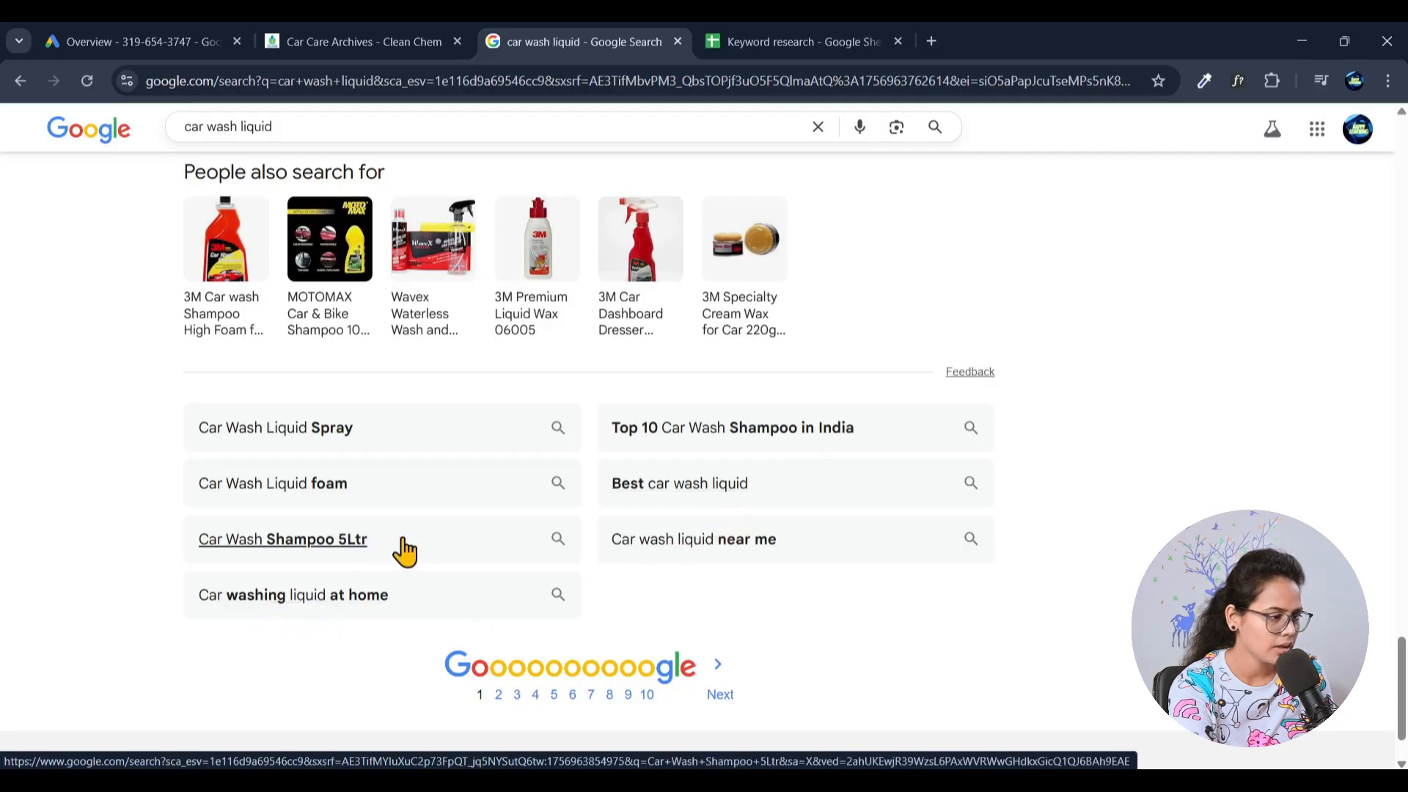
- Copy the related search "Car Wash Shampoo 5Ltr" from the Google results into cell A8 of the keyword sheet as plain text
{"action": "left_click_drag", "start_coordinate": [399, 538], "coordinate": [175, 547]}
{"action": "left_click_drag", "start_coordinate": [174, 547], "coordinate": [396, 559]}
{"action": "key", "text": "ctrl+c"}
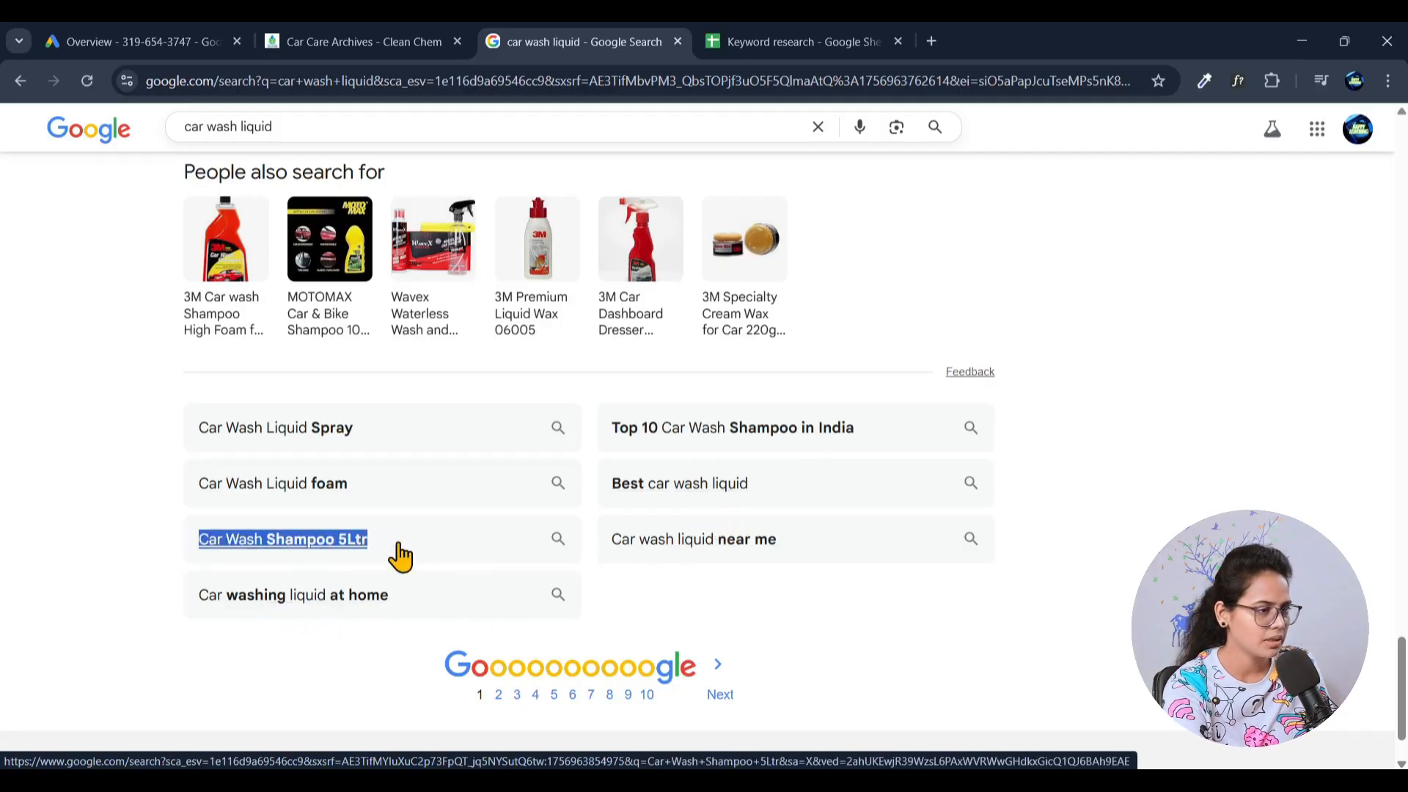
{"action": "left_click", "coordinate": [779, 48]}
{"action": "left_click", "coordinate": [126, 405]}
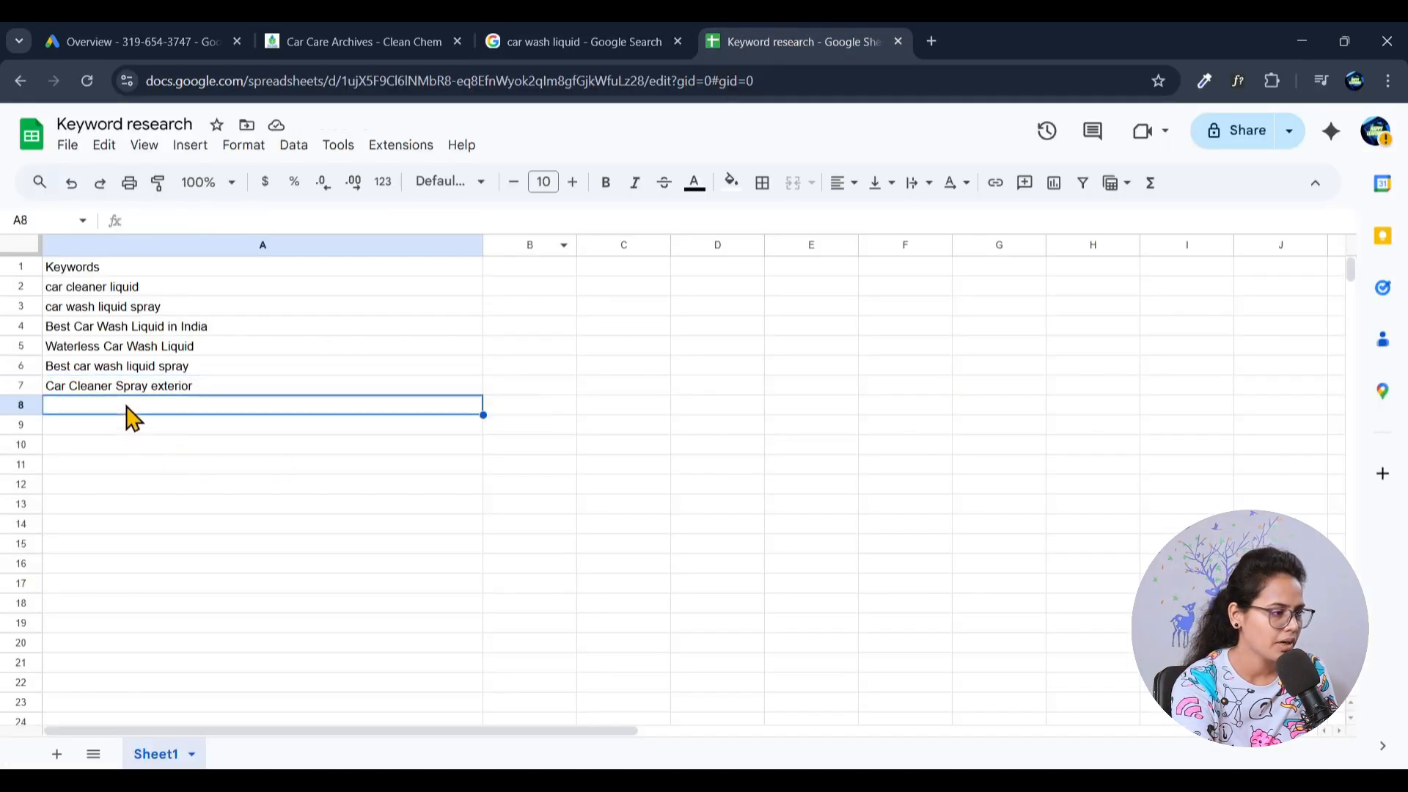
{"action": "key", "text": "ctrl+v"}
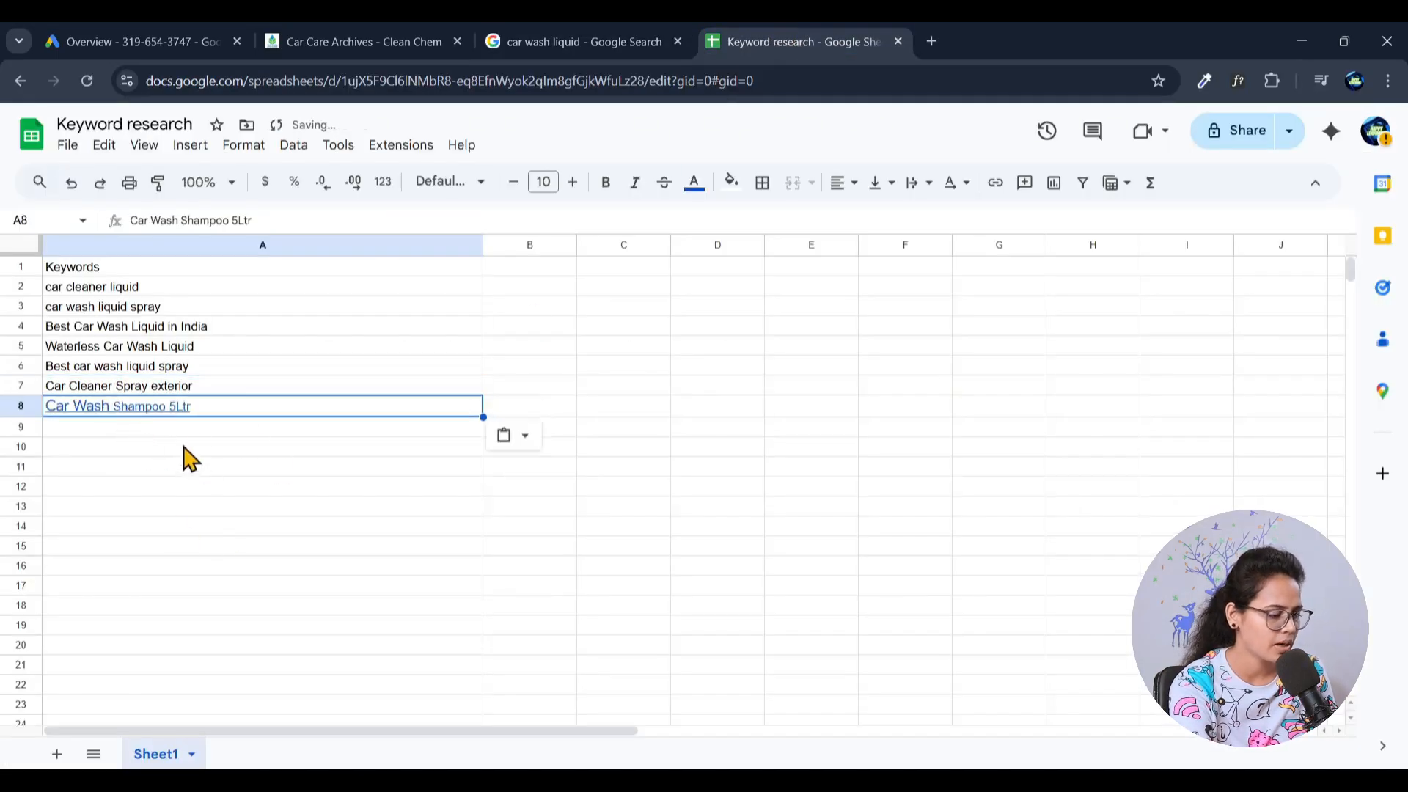
{"action": "key", "text": "ctrl+z"}
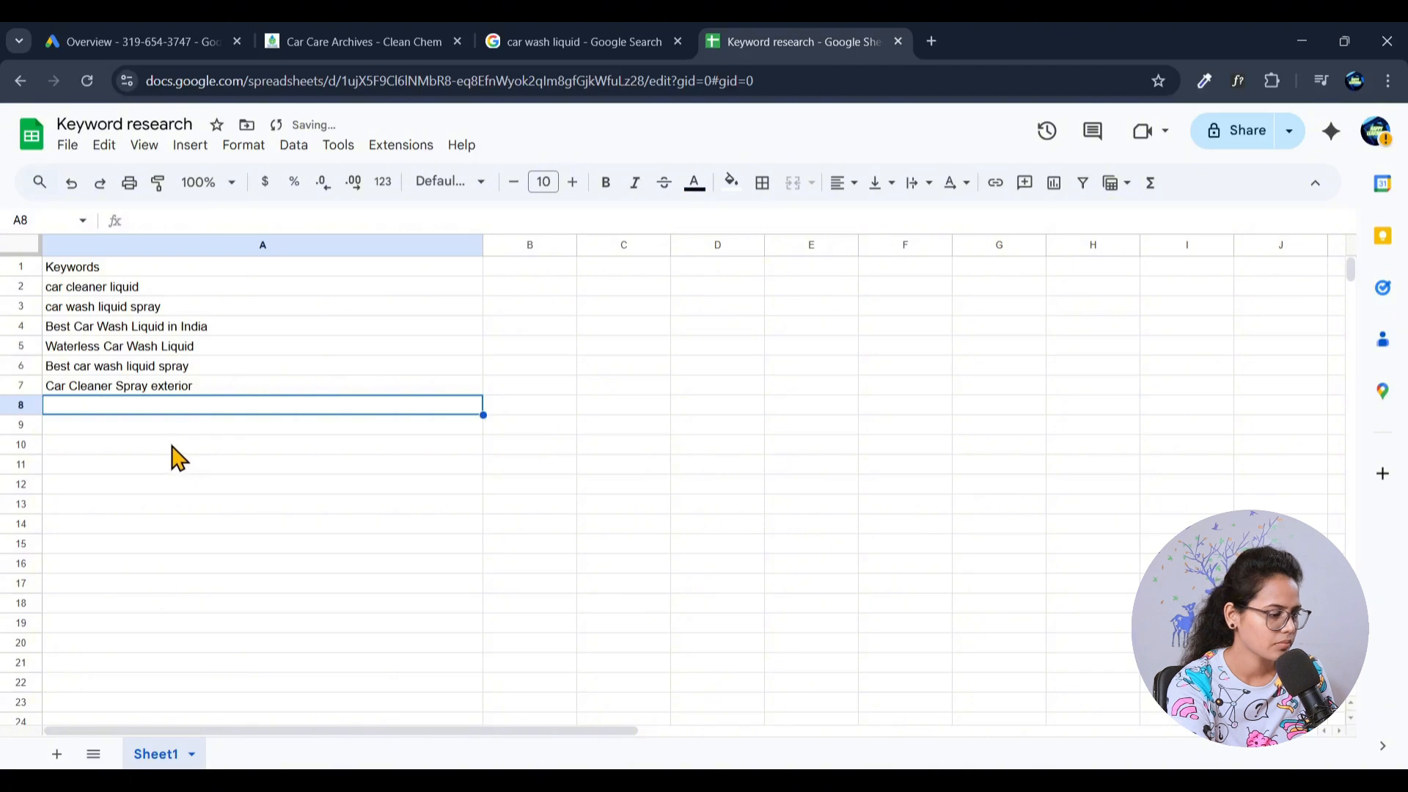
{"action": "key", "text": "ctrl+shift+v"}
- Return to the Google results, change the query to "car wash shampoo" and run the search
{"action": "left_click", "coordinate": [622, 36]}
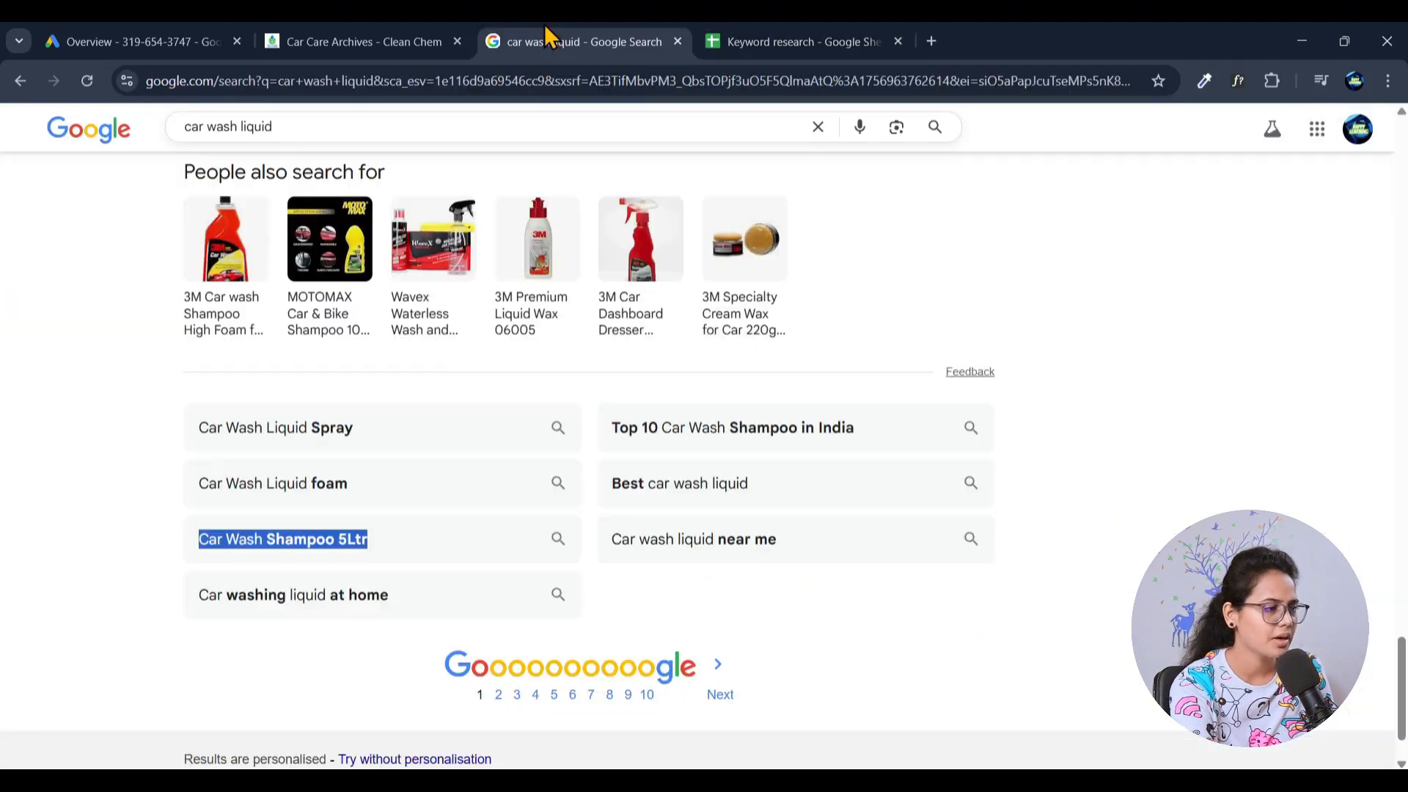
{"action": "double_click", "coordinate": [246, 127]}
{"action": "type", "text": "sha"}
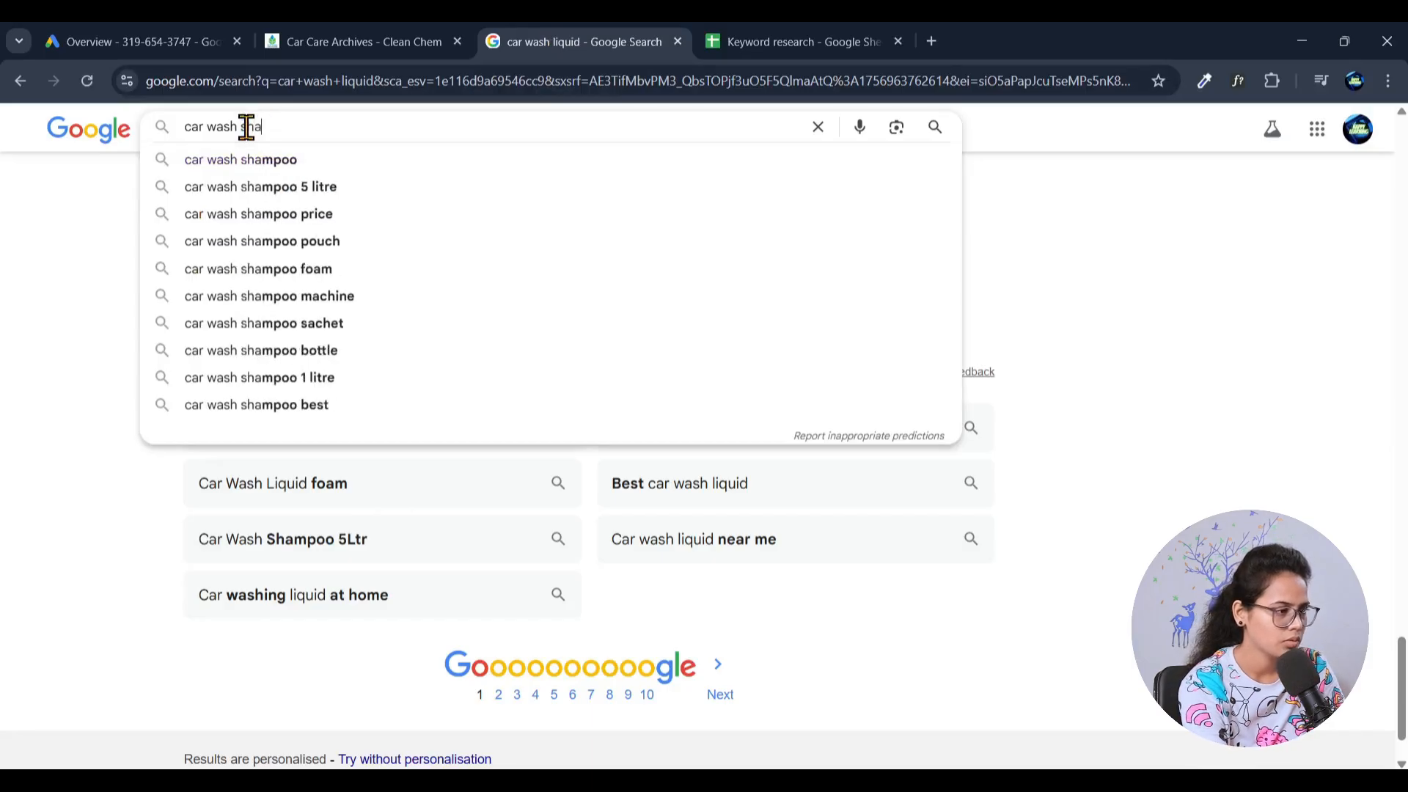
{"action": "left_click", "coordinate": [283, 160]}
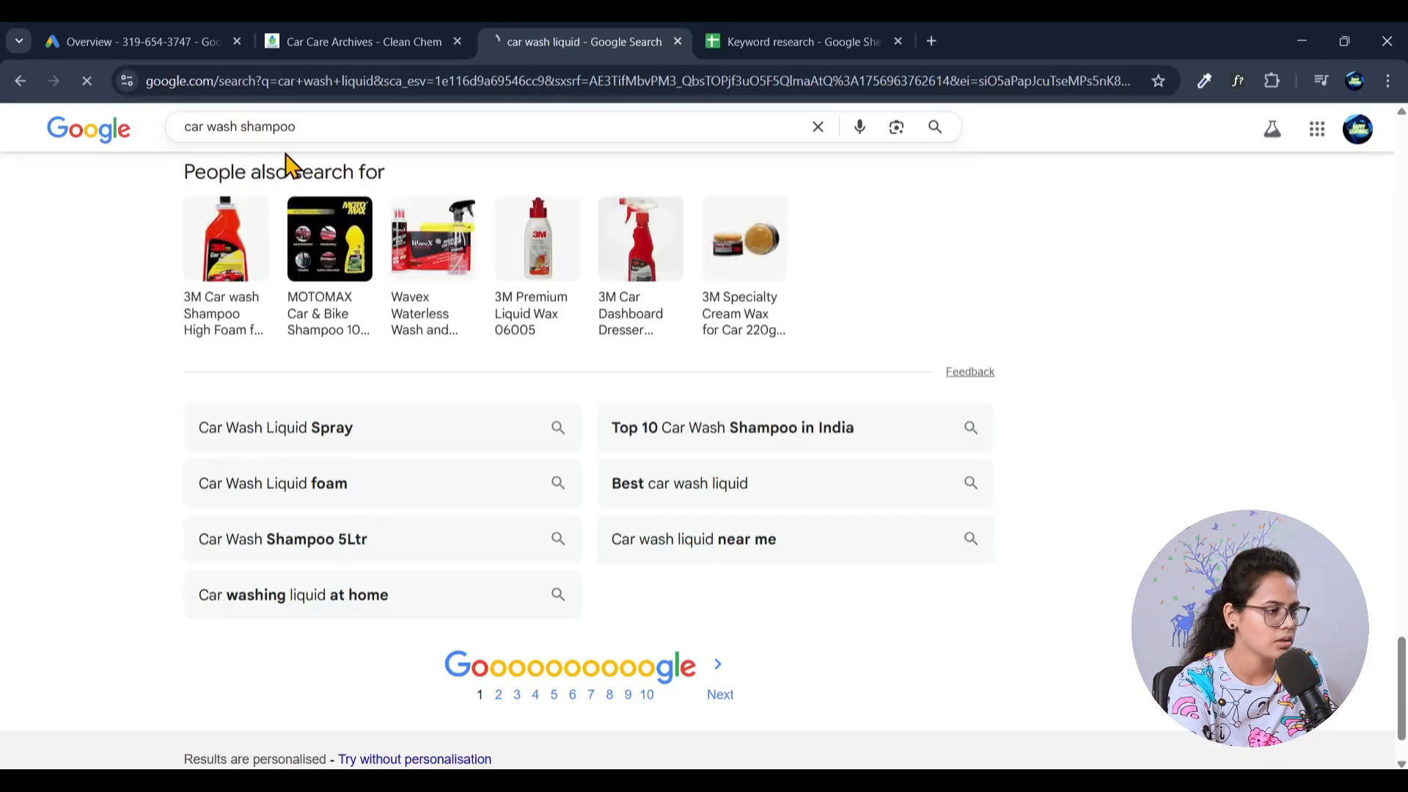
- Copy the query "car wash shampoo" from Google into cell A9 of the keyword sheet
{"action": "left_click", "coordinate": [366, 150]}
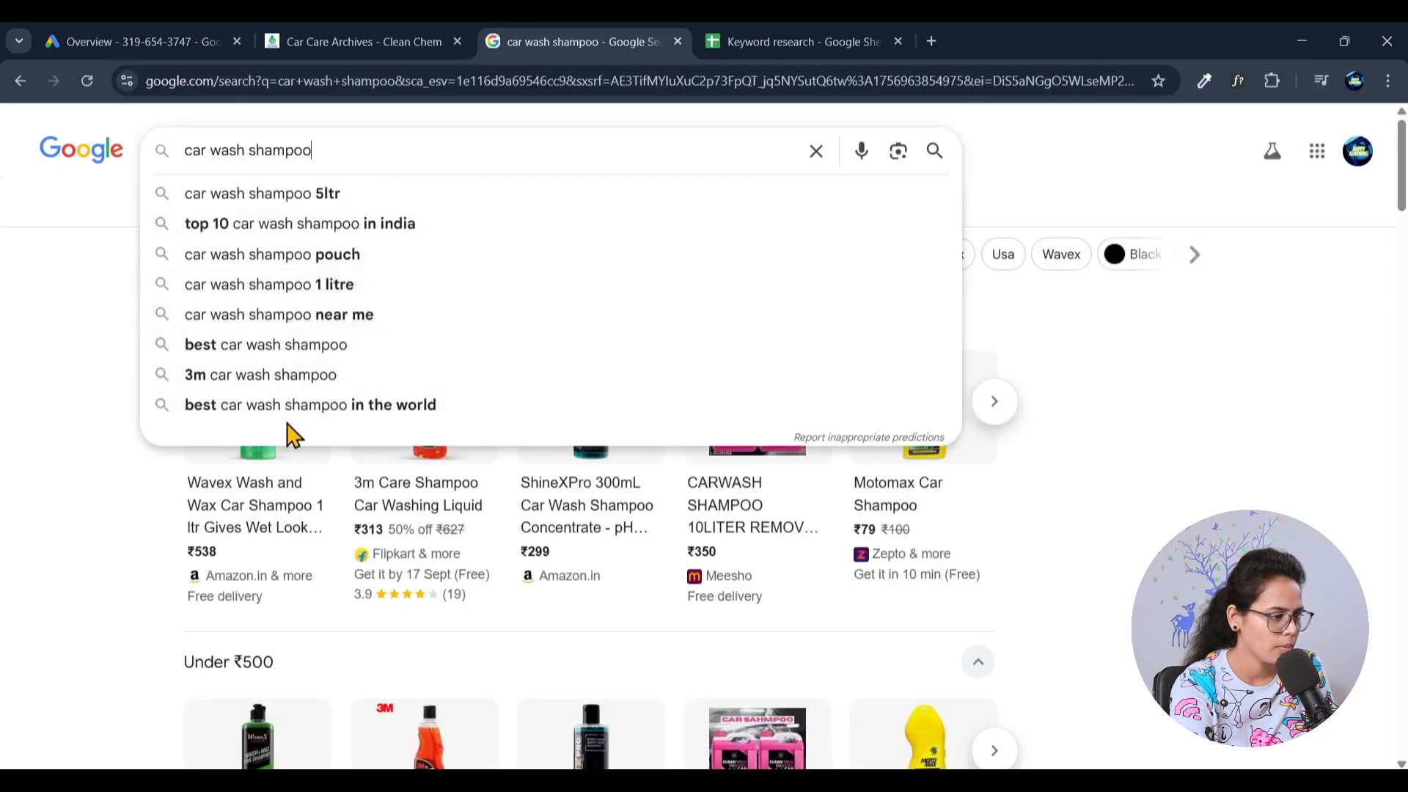
{"action": "triple_click", "coordinate": [336, 152]}
{"action": "key", "text": "ctrl+c"}
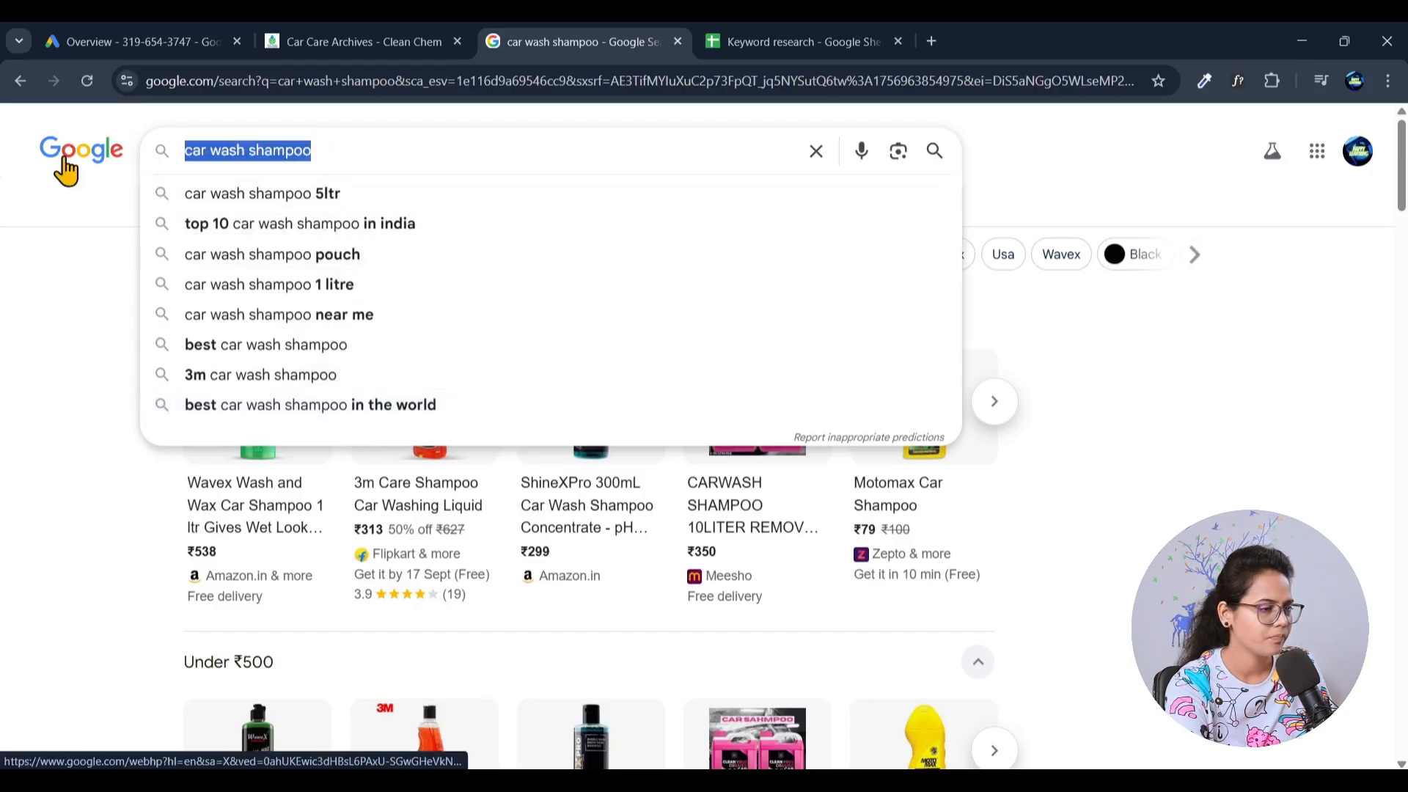
{"action": "left_click", "coordinate": [781, 35]}
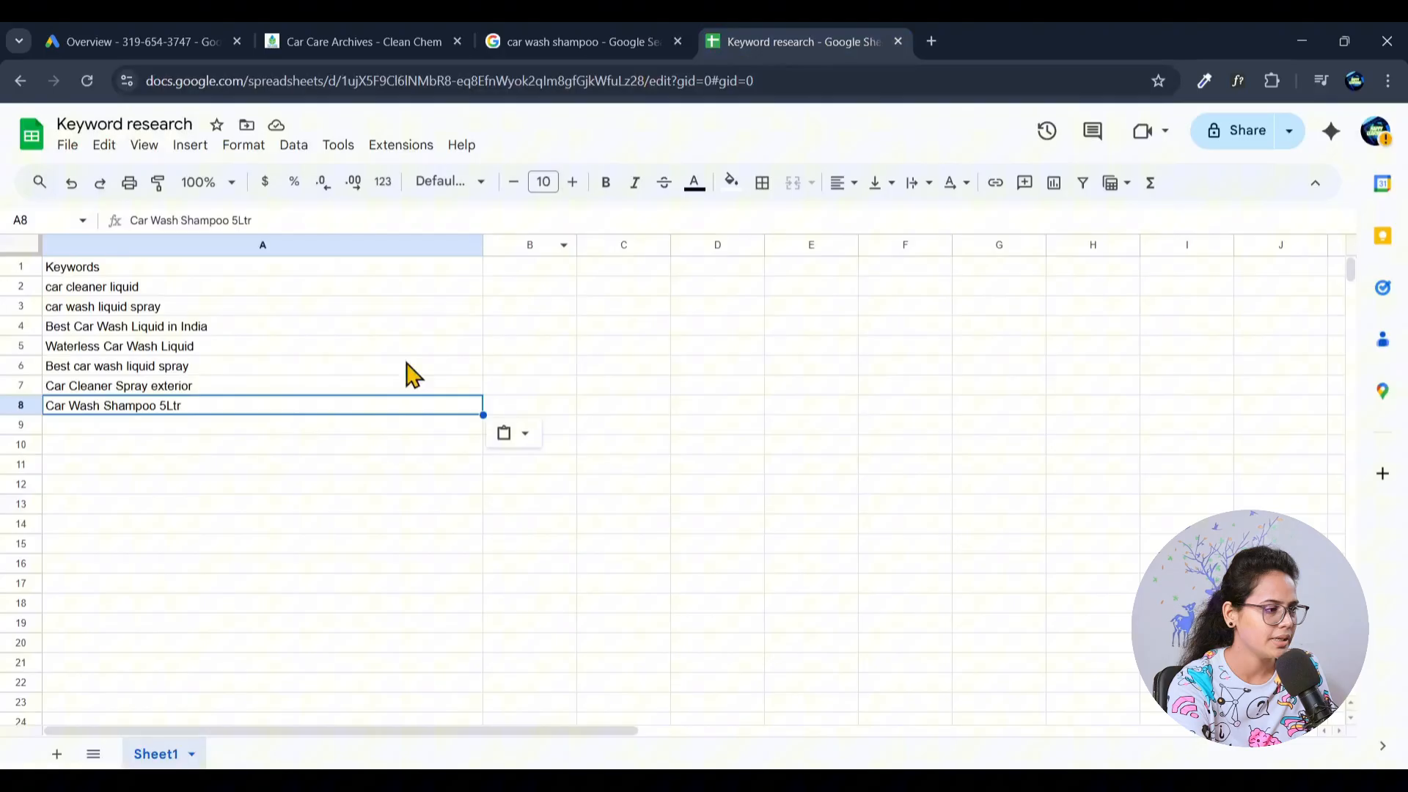
{"action": "left_click", "coordinate": [159, 428]}
{"action": "key", "text": "ctrl+v"}
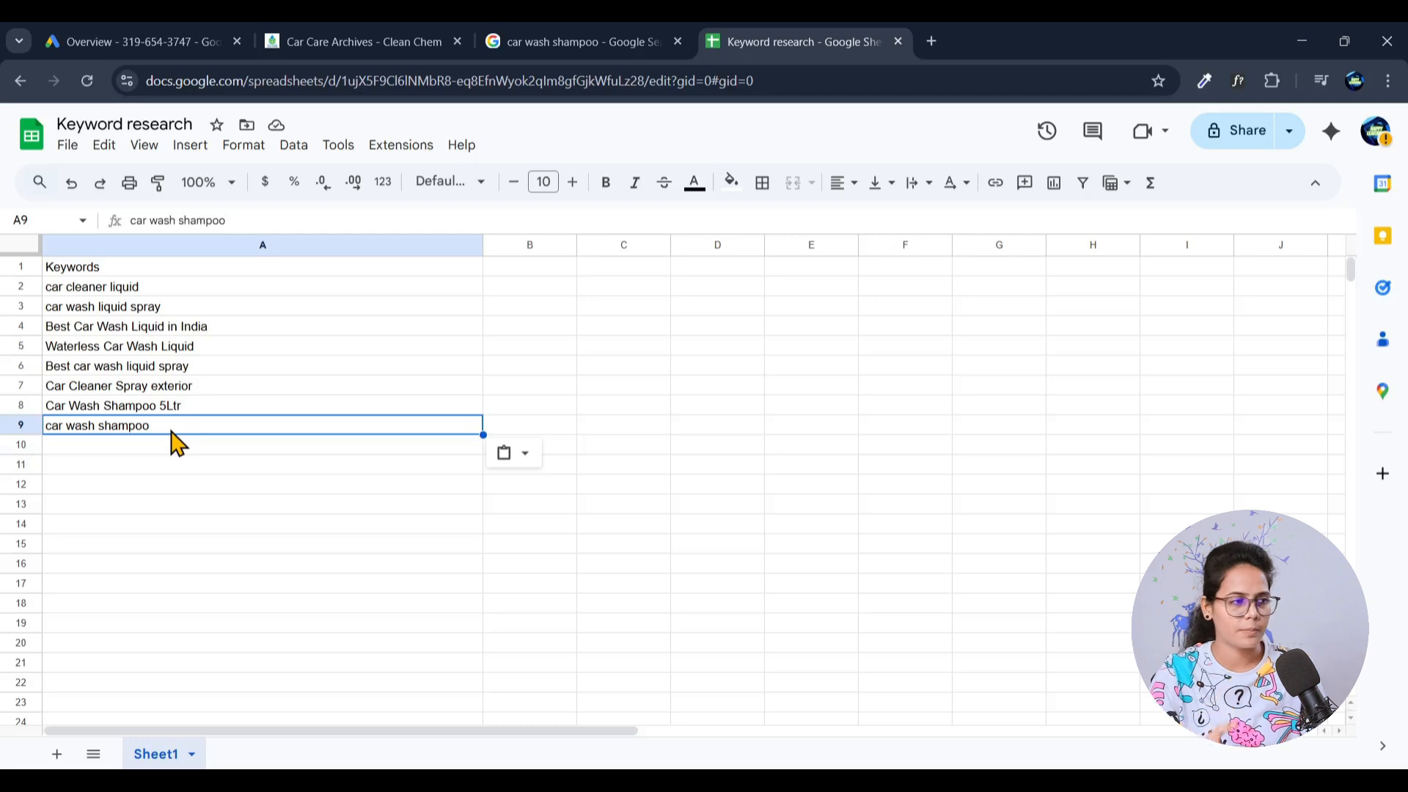
- Copy all collected keywords in cells A2:A9 of the keyword sheet
{"action": "left_click", "coordinate": [155, 293]}
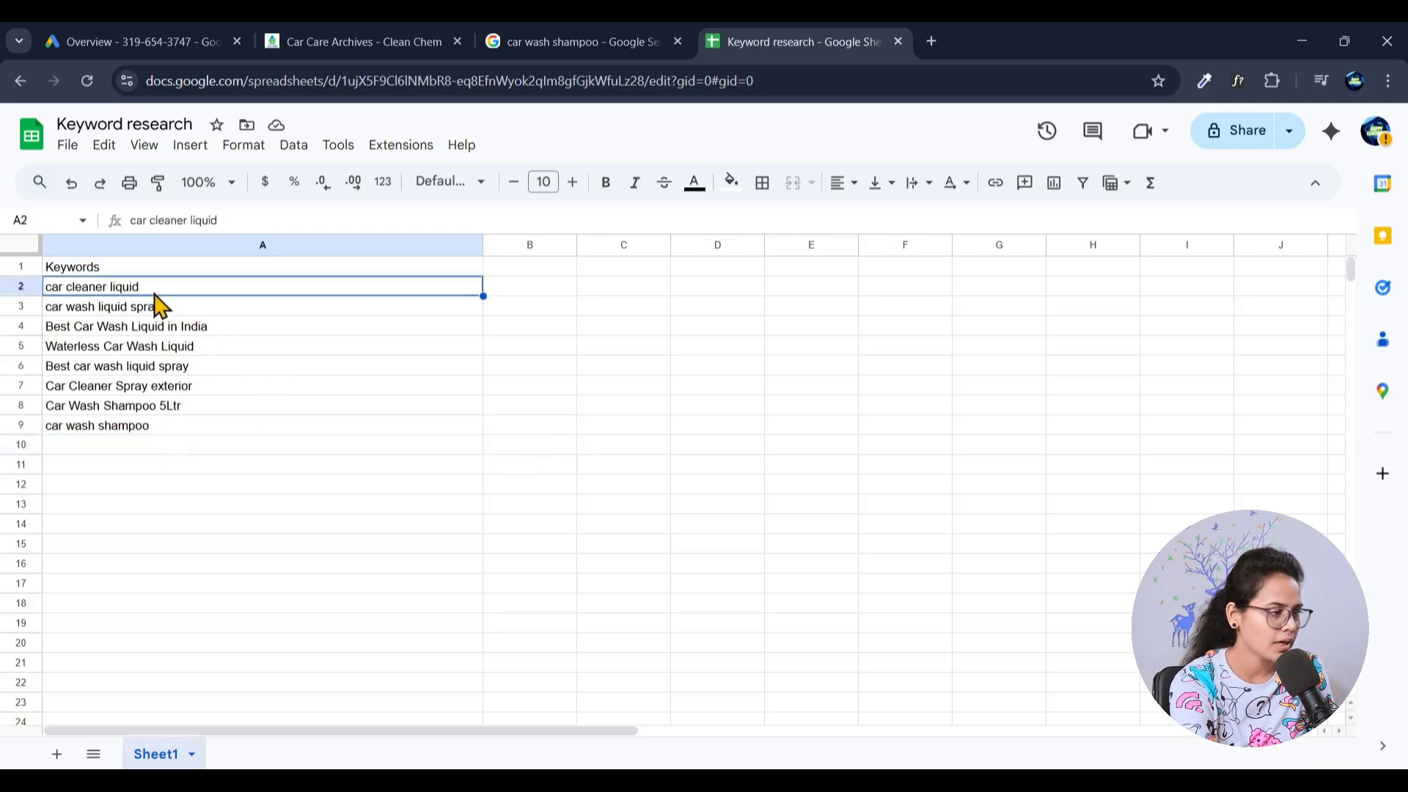
{"action": "left_click", "coordinate": [166, 428], "text": "shift"}
{"action": "key", "text": "ctrl+c"}
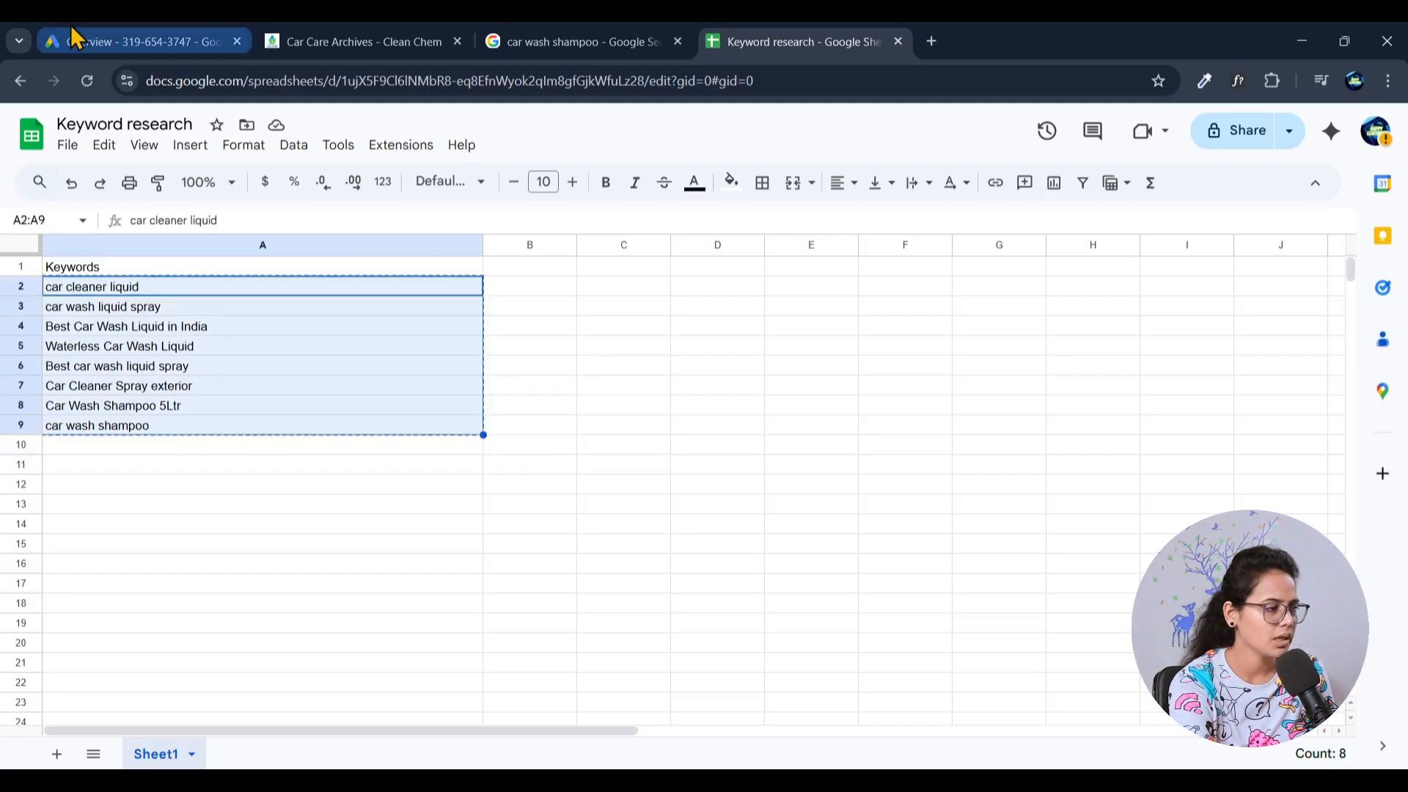
- Switch to Google Ads and open the Discover new keywords form in Keyword Planner
{"action": "left_click", "coordinate": [77, 37]}
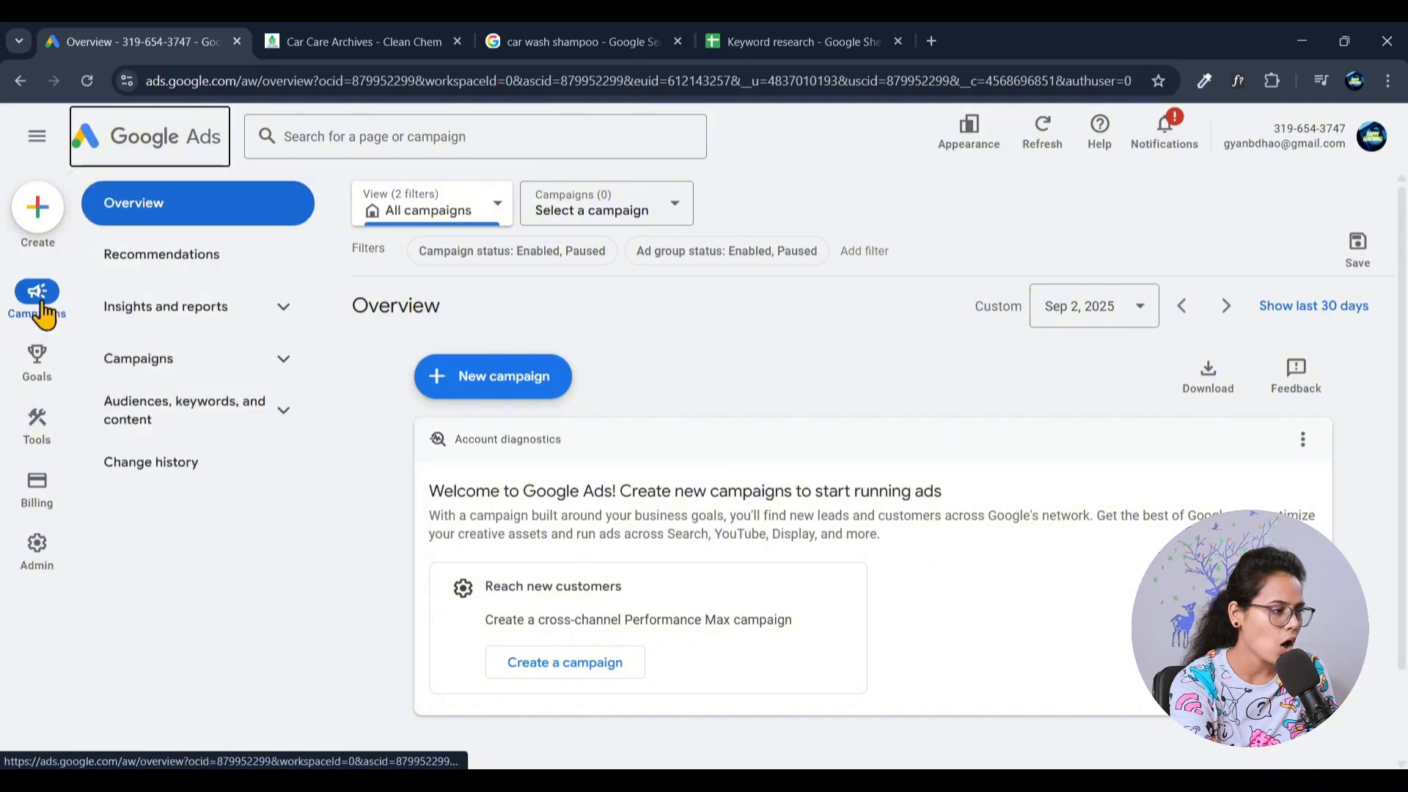
{"action": "mouse_move", "coordinate": [36, 424]}
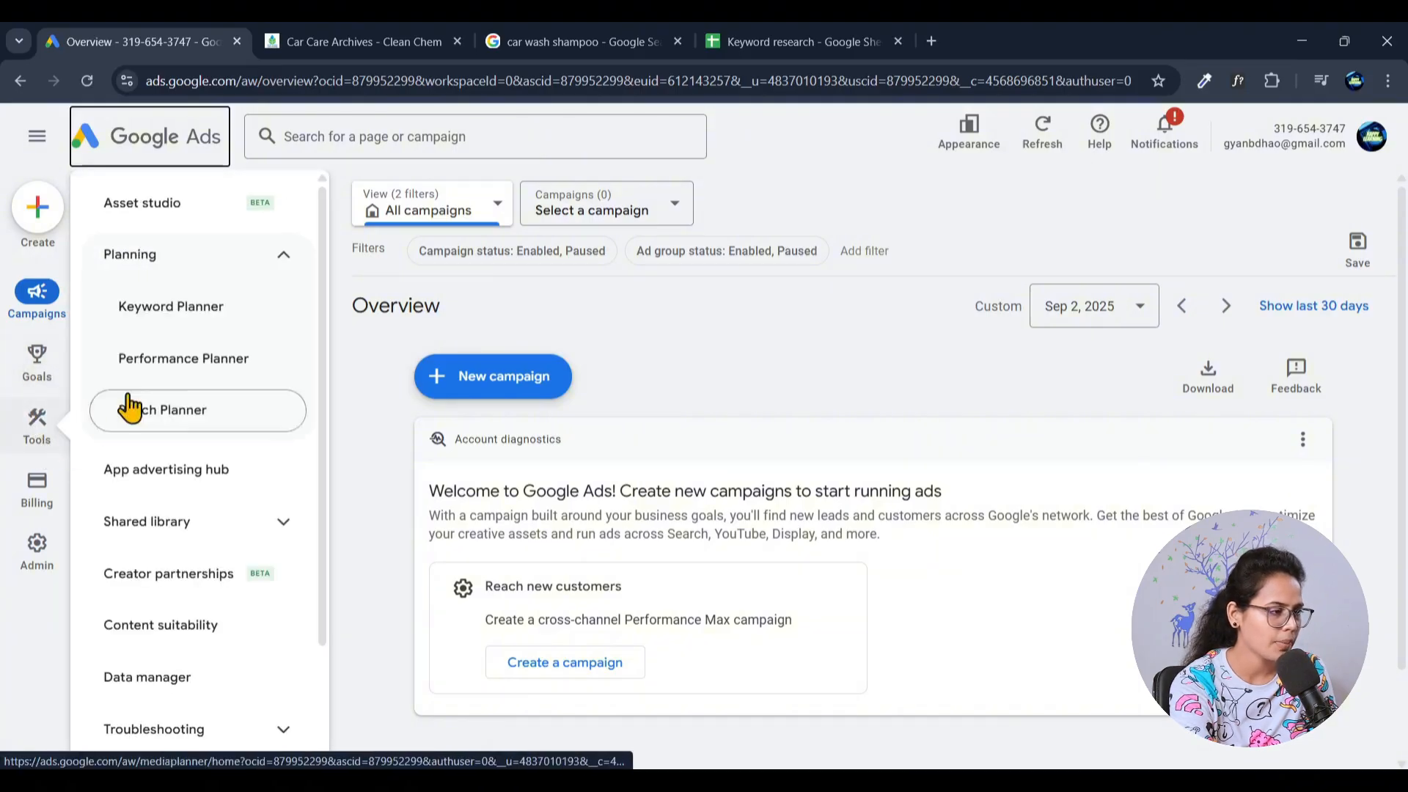
{"action": "left_click", "coordinate": [173, 312]}
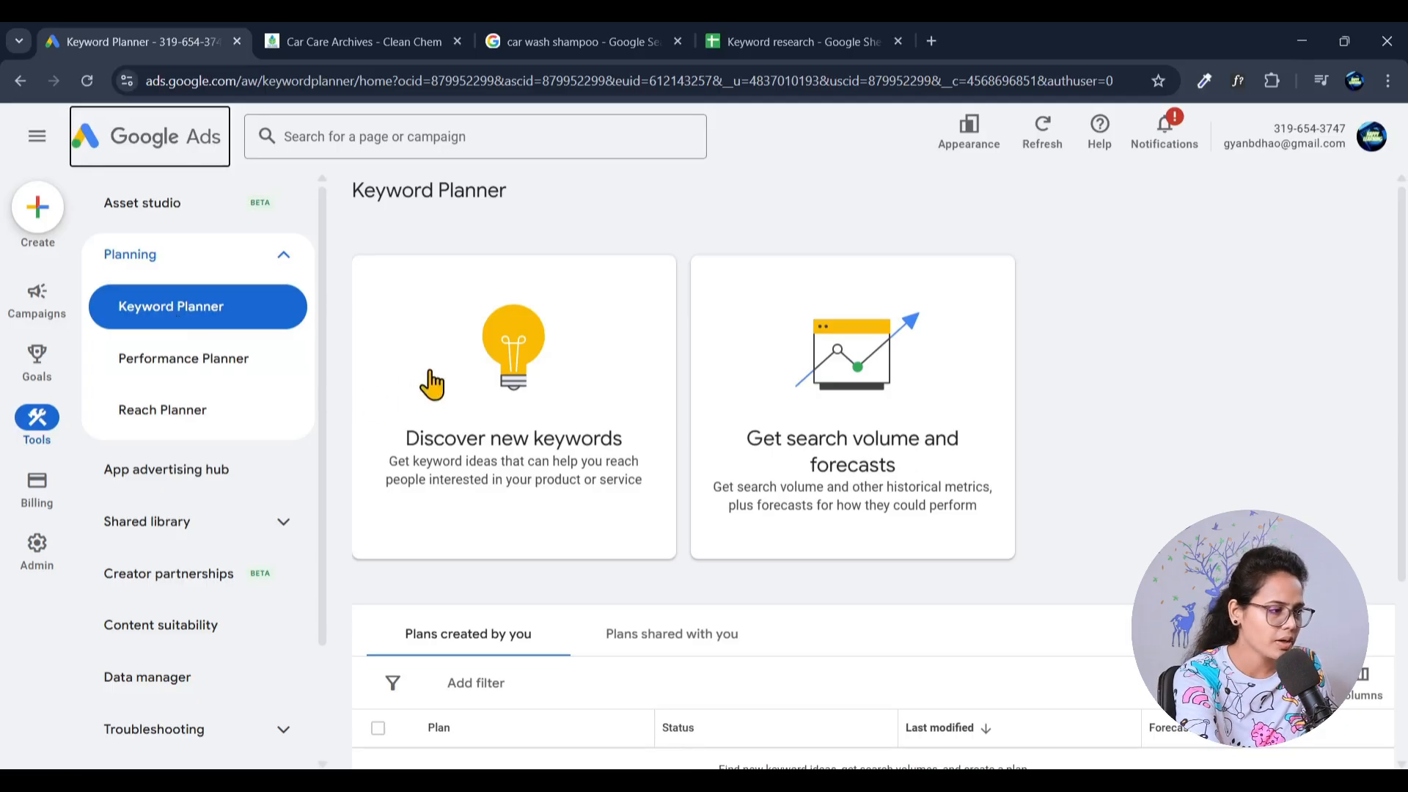
{"action": "left_click", "coordinate": [514, 394]}
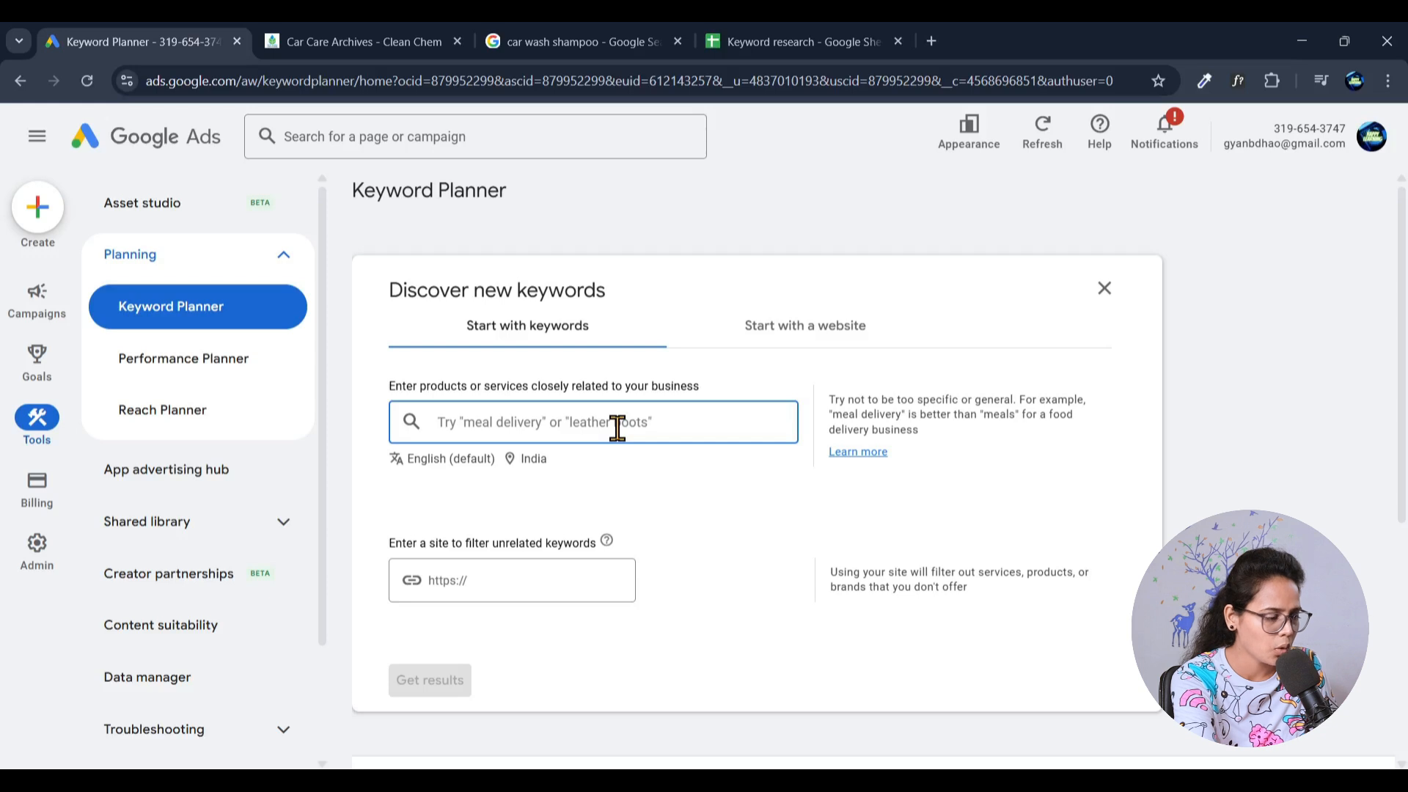
- Paste the copied keywords as the products or services to start from and review the entered list
{"action": "key", "text": "ctrl+v"}
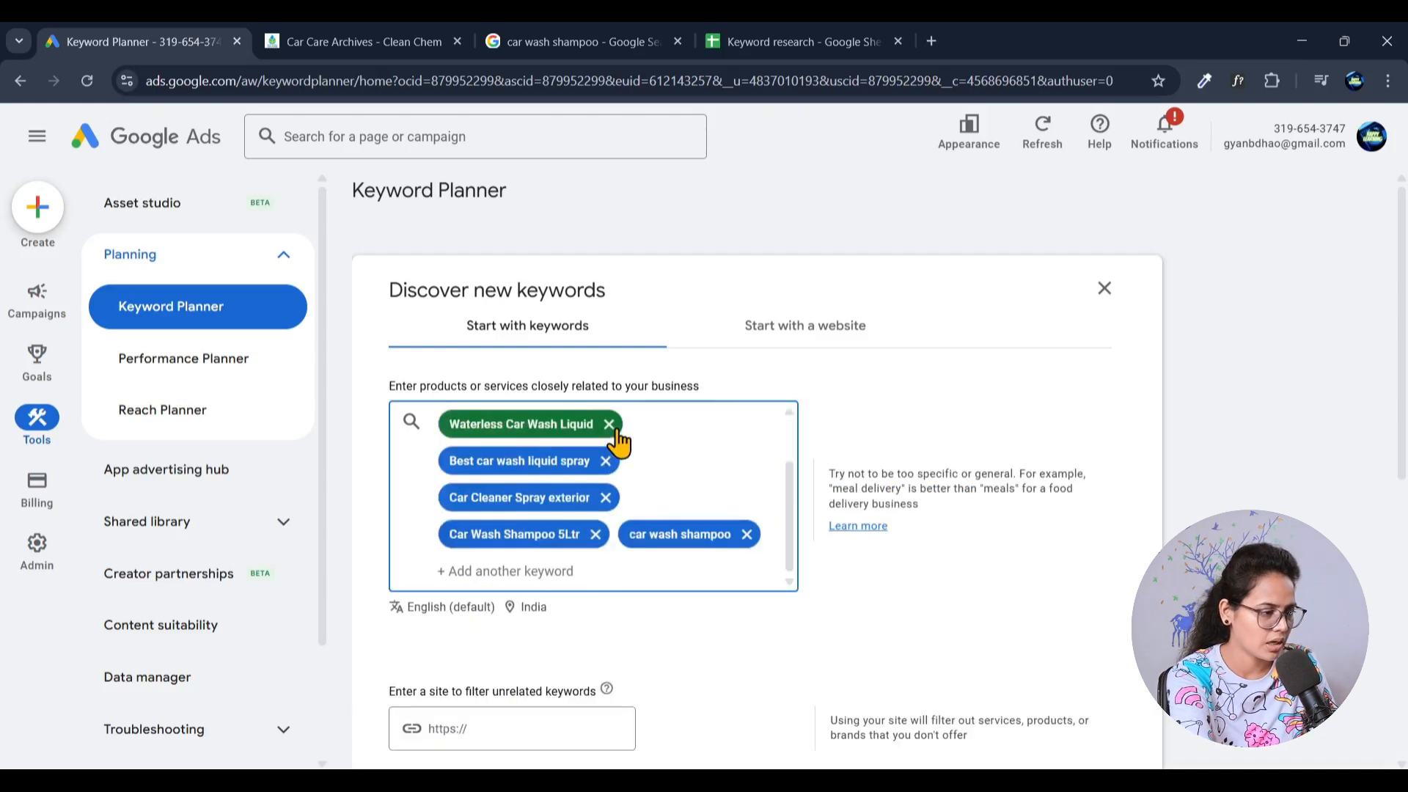
{"action": "scroll", "coordinate": [635, 517], "scroll_direction": "up", "scroll_amount": 2}
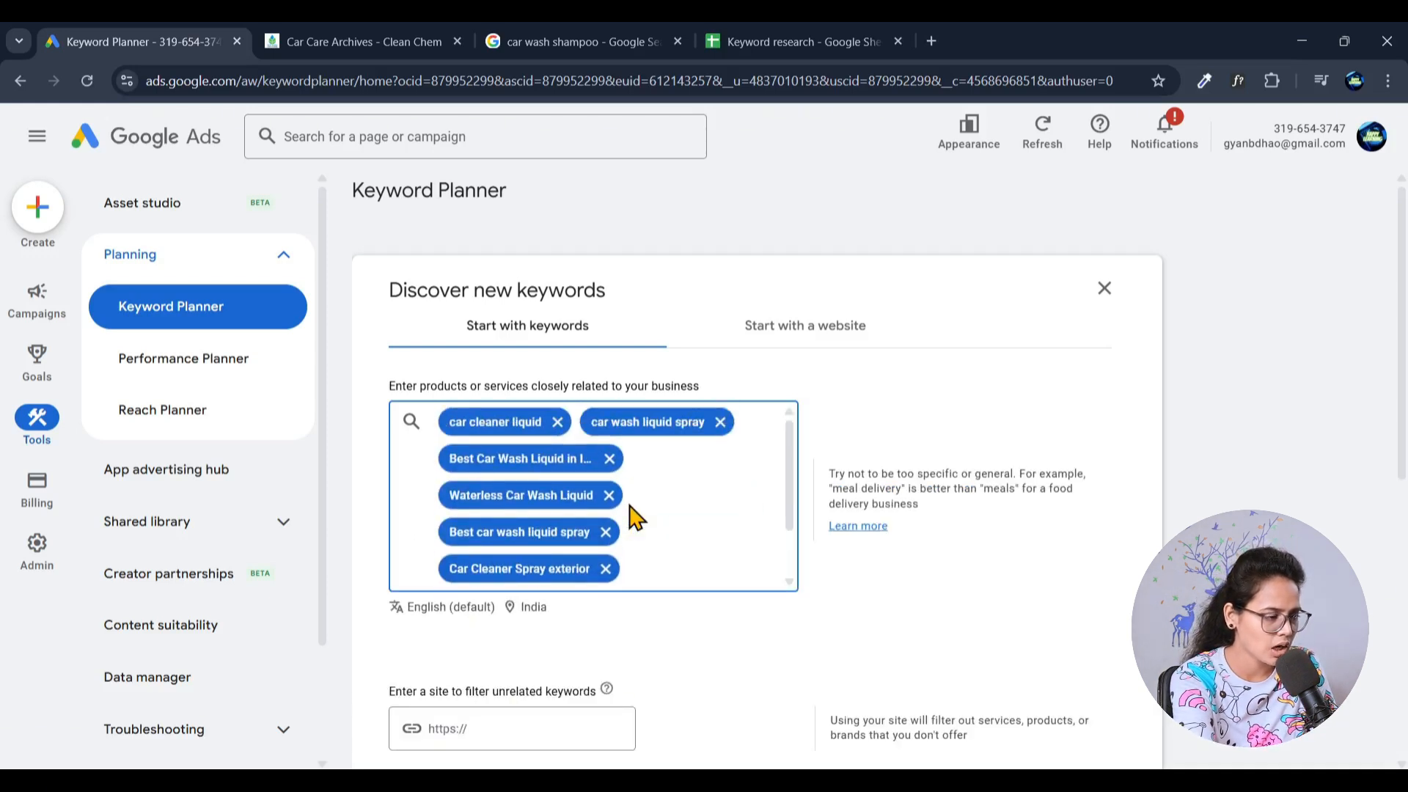
{"action": "scroll", "coordinate": [704, 534], "scroll_direction": "down", "scroll_amount": 5}
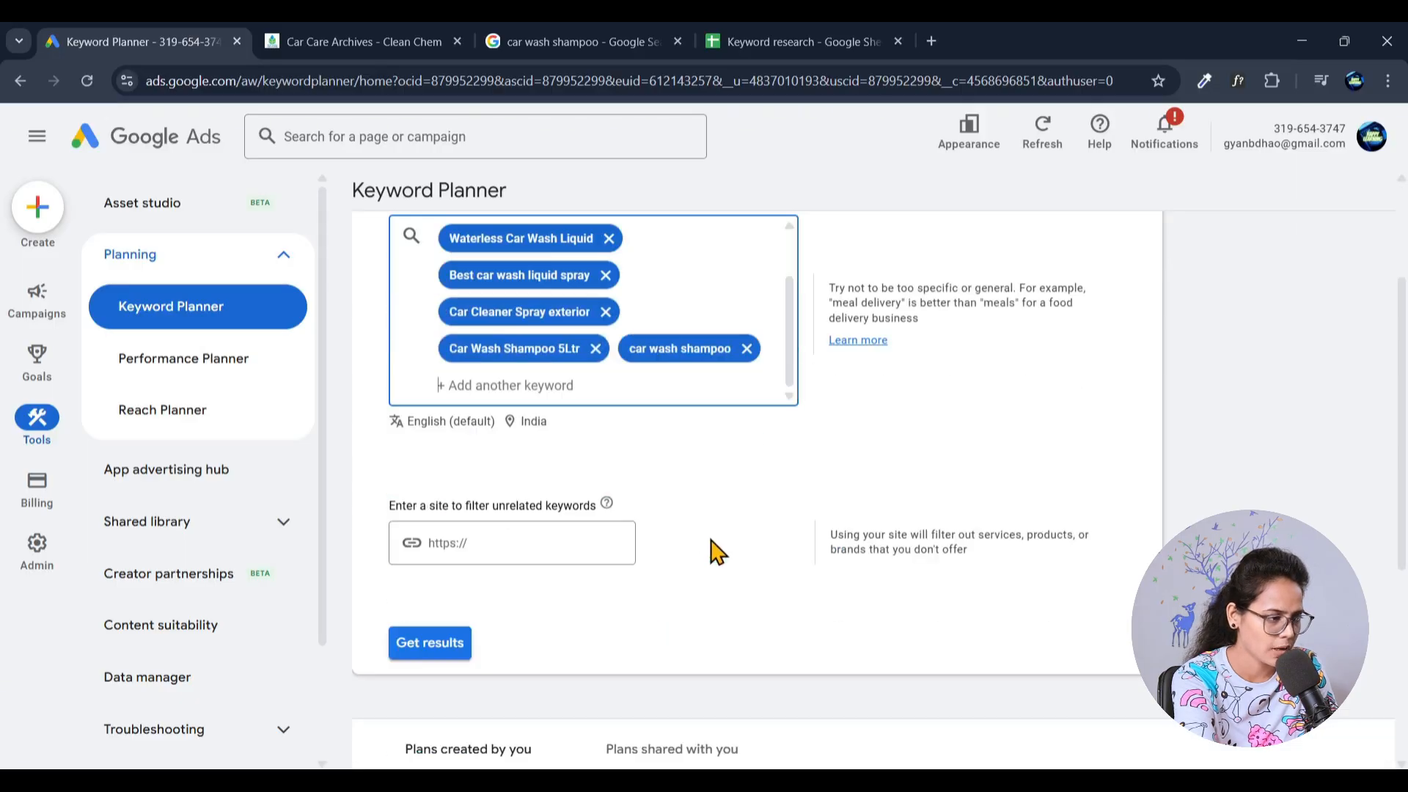
{"action": "scroll", "coordinate": [711, 543], "scroll_direction": "up", "scroll_amount": 5}
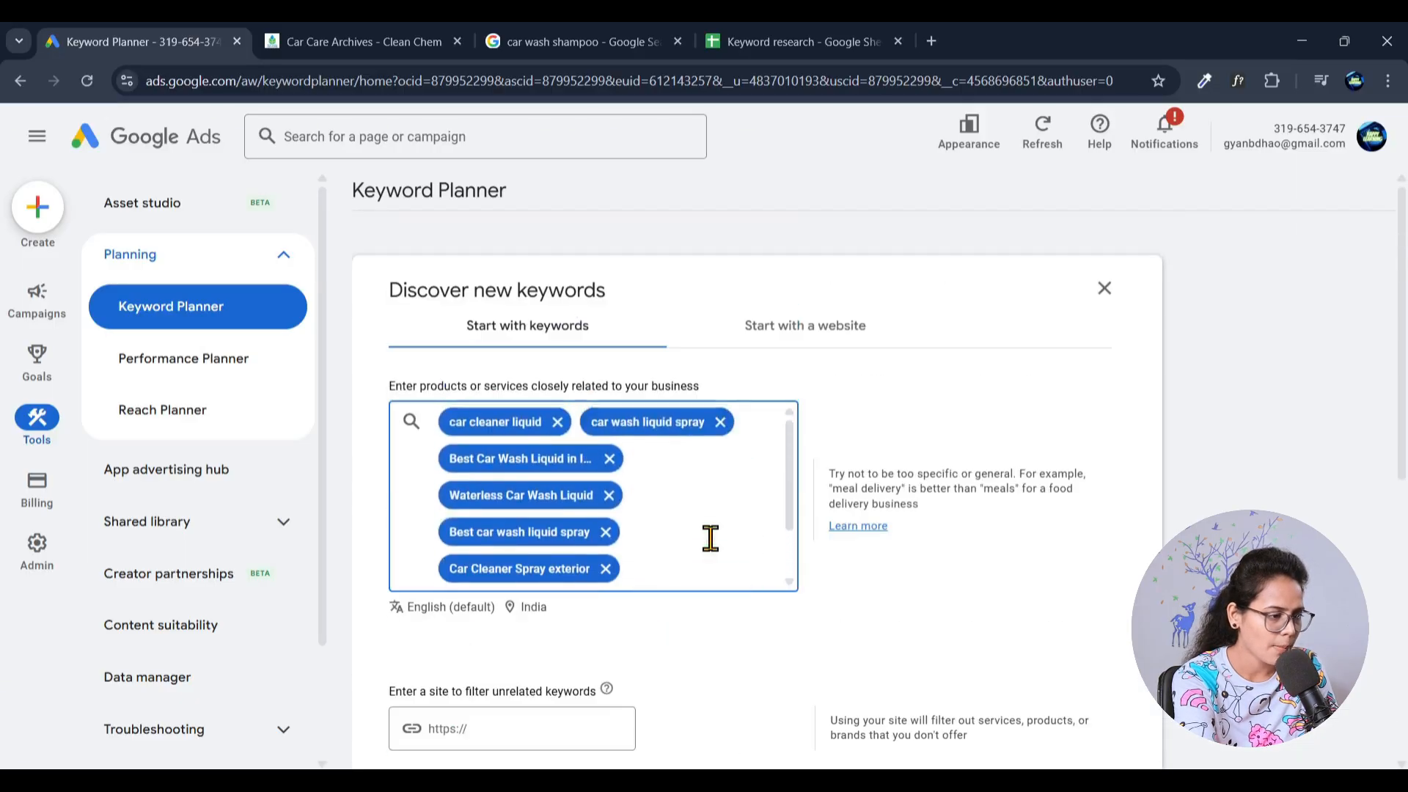
- Look up locations matching "utt" in the keyword location settings, clear the search and leave without saving
{"action": "left_click", "coordinate": [522, 609]}
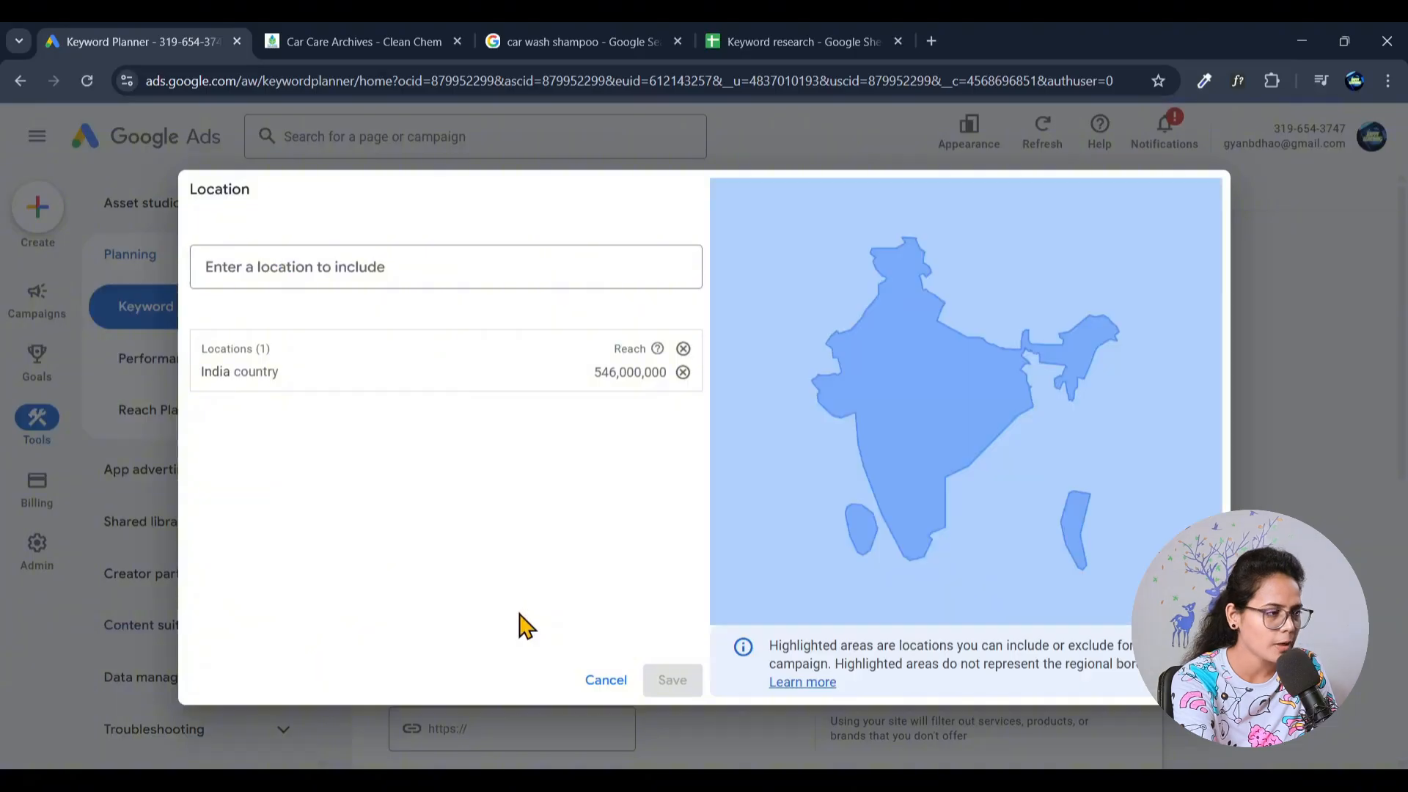
{"action": "left_click", "coordinate": [281, 264]}
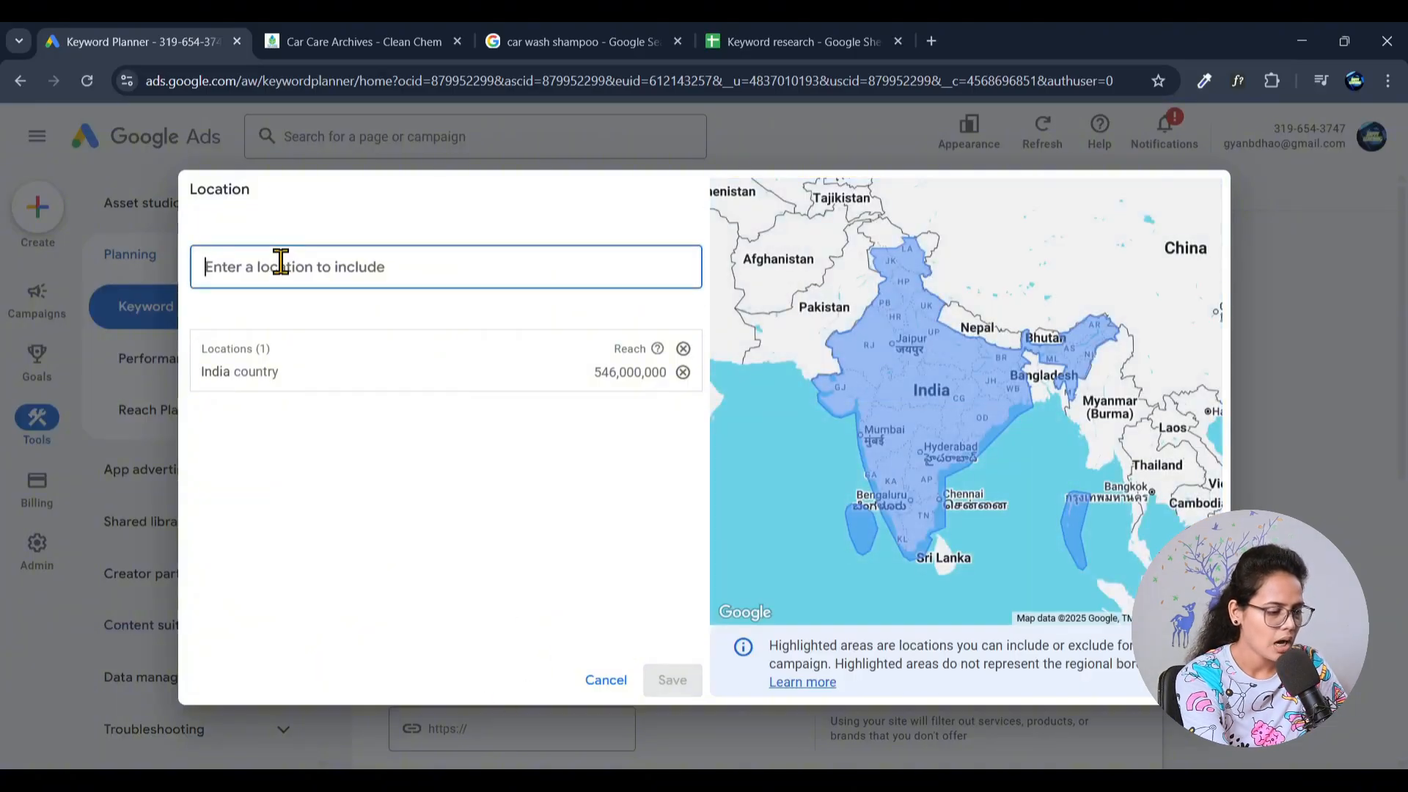
{"action": "type", "text": "utt"}
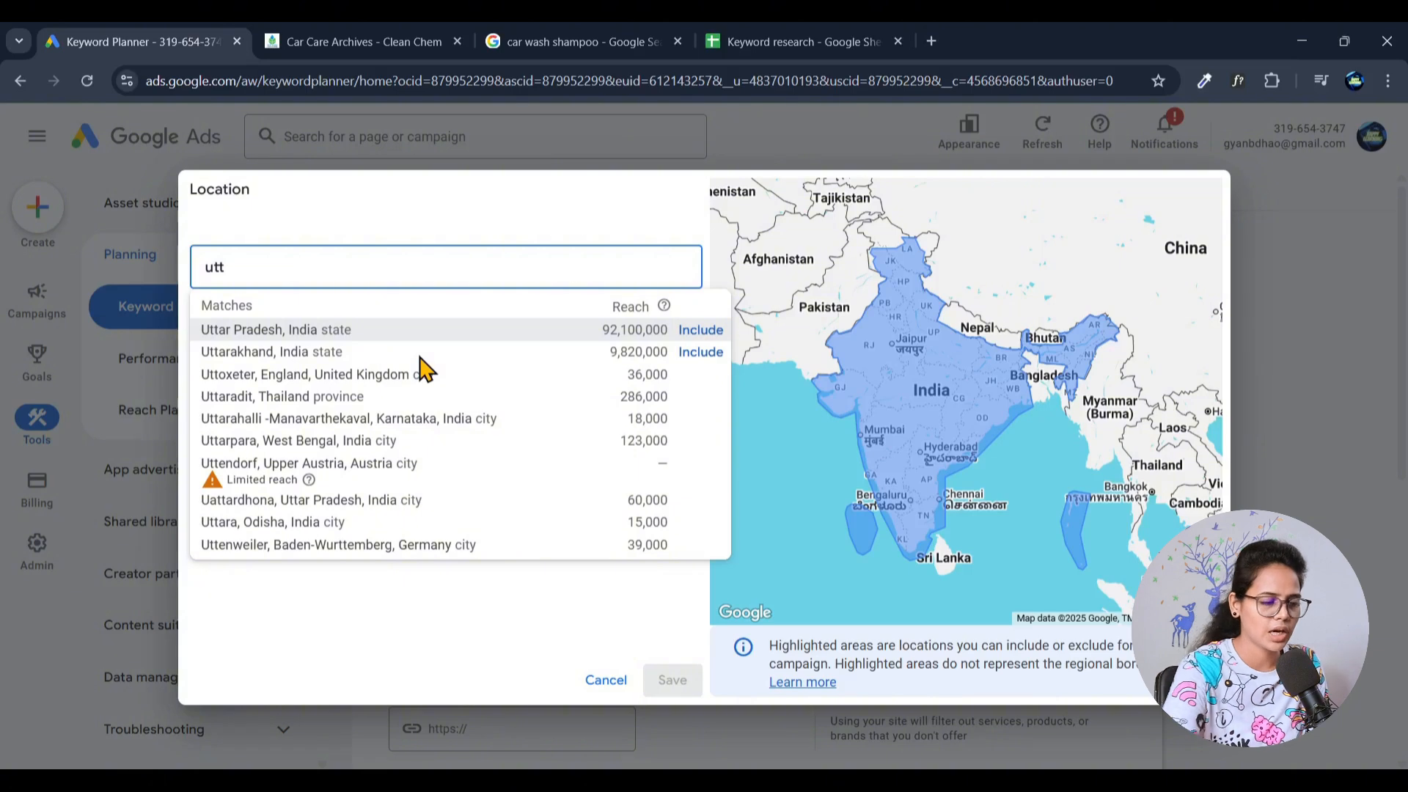
{"action": "left_click", "coordinate": [415, 569]}
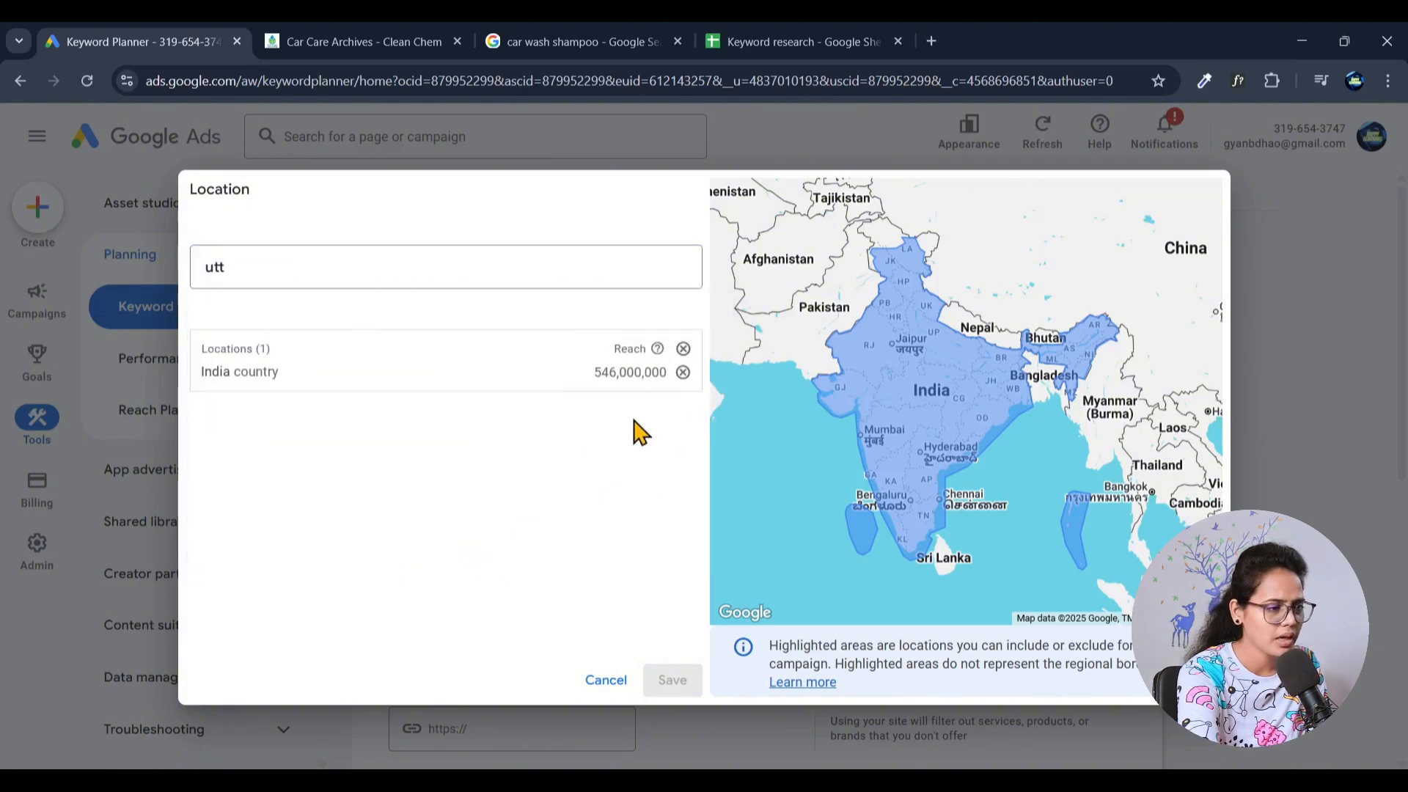
{"action": "left_click_drag", "start_coordinate": [280, 270], "coordinate": [173, 272]}
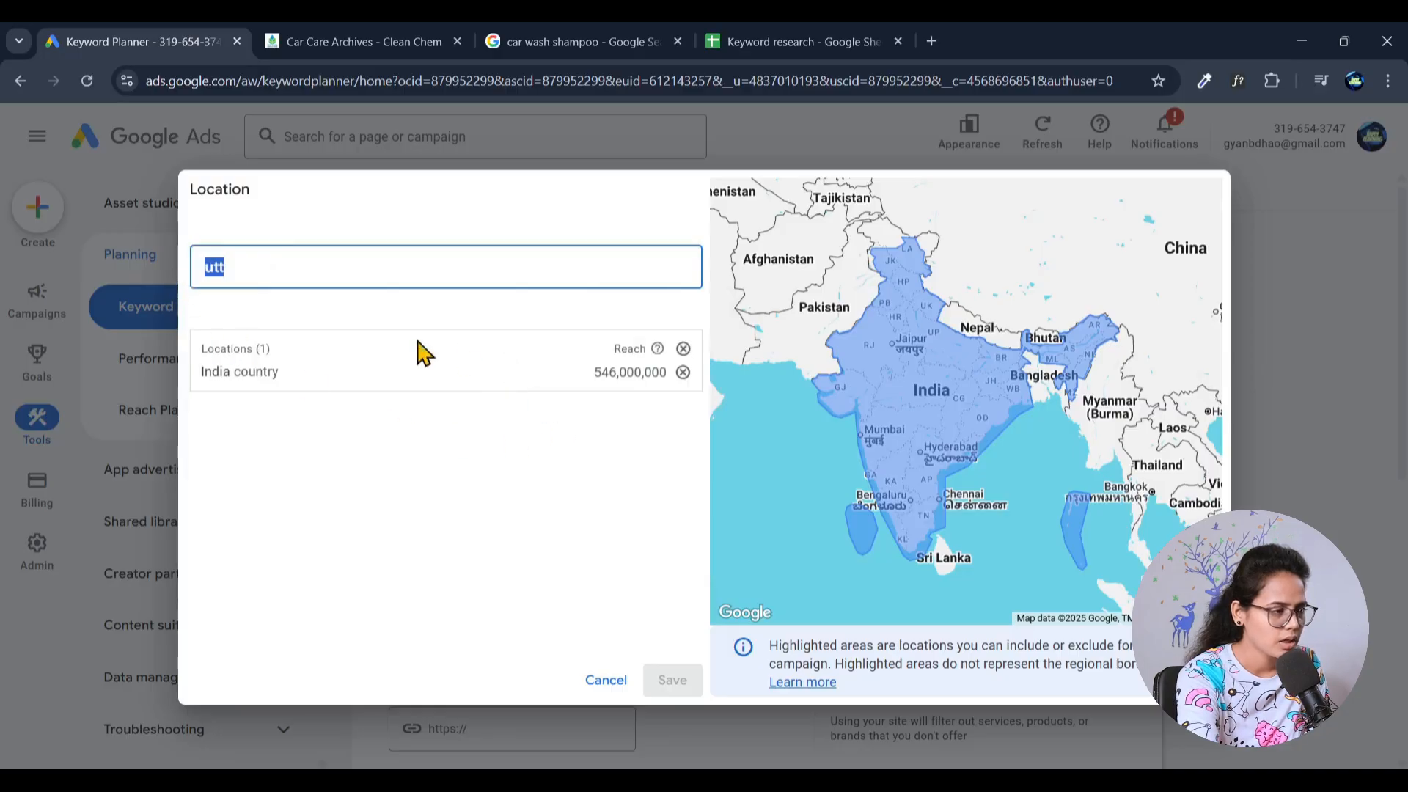
{"action": "key", "text": "BackSpace"}
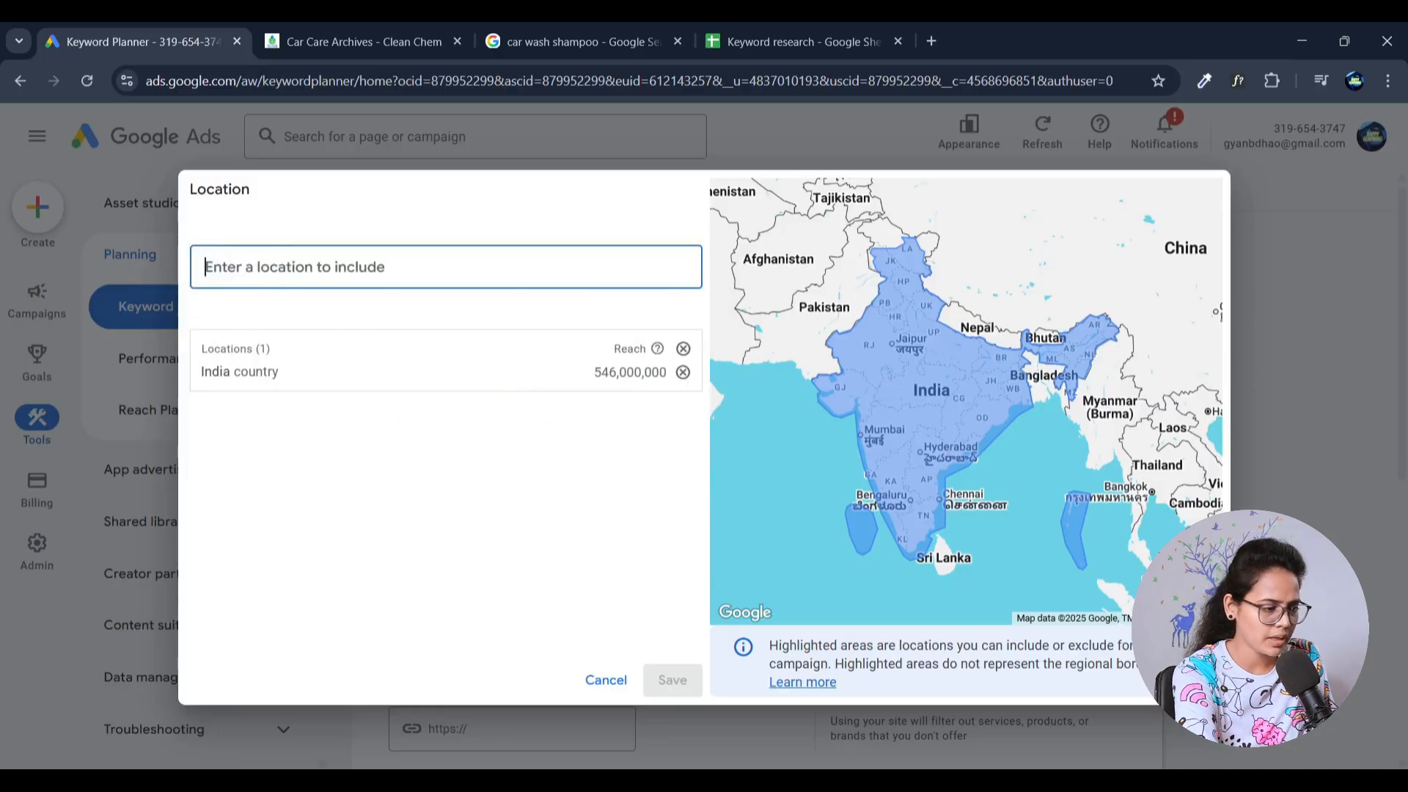
{"action": "left_click", "coordinate": [605, 681]}
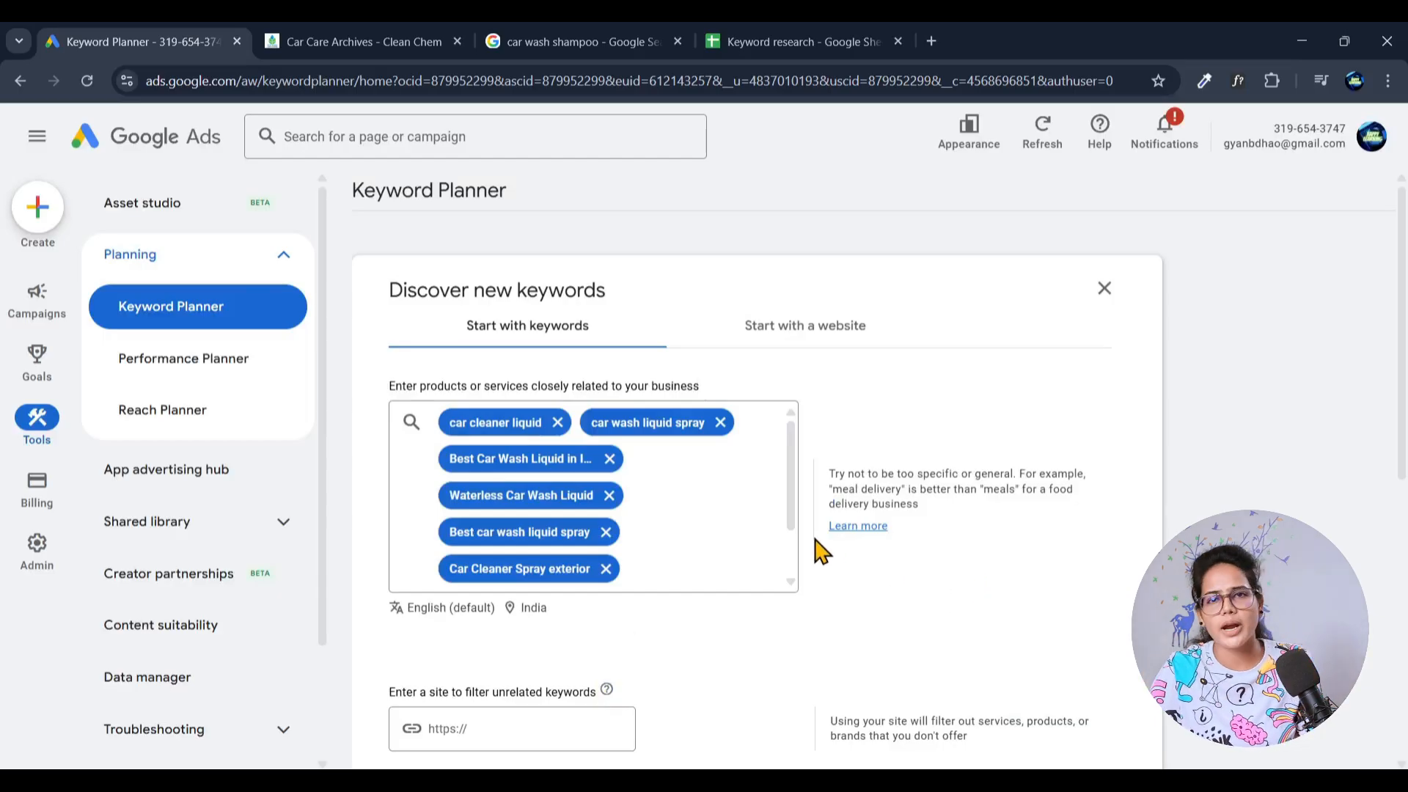
- Get the Keyword Planner results for the entered keywords with India and English as targeting
{"action": "scroll", "coordinate": [842, 546], "scroll_direction": "down", "scroll_amount": 1}
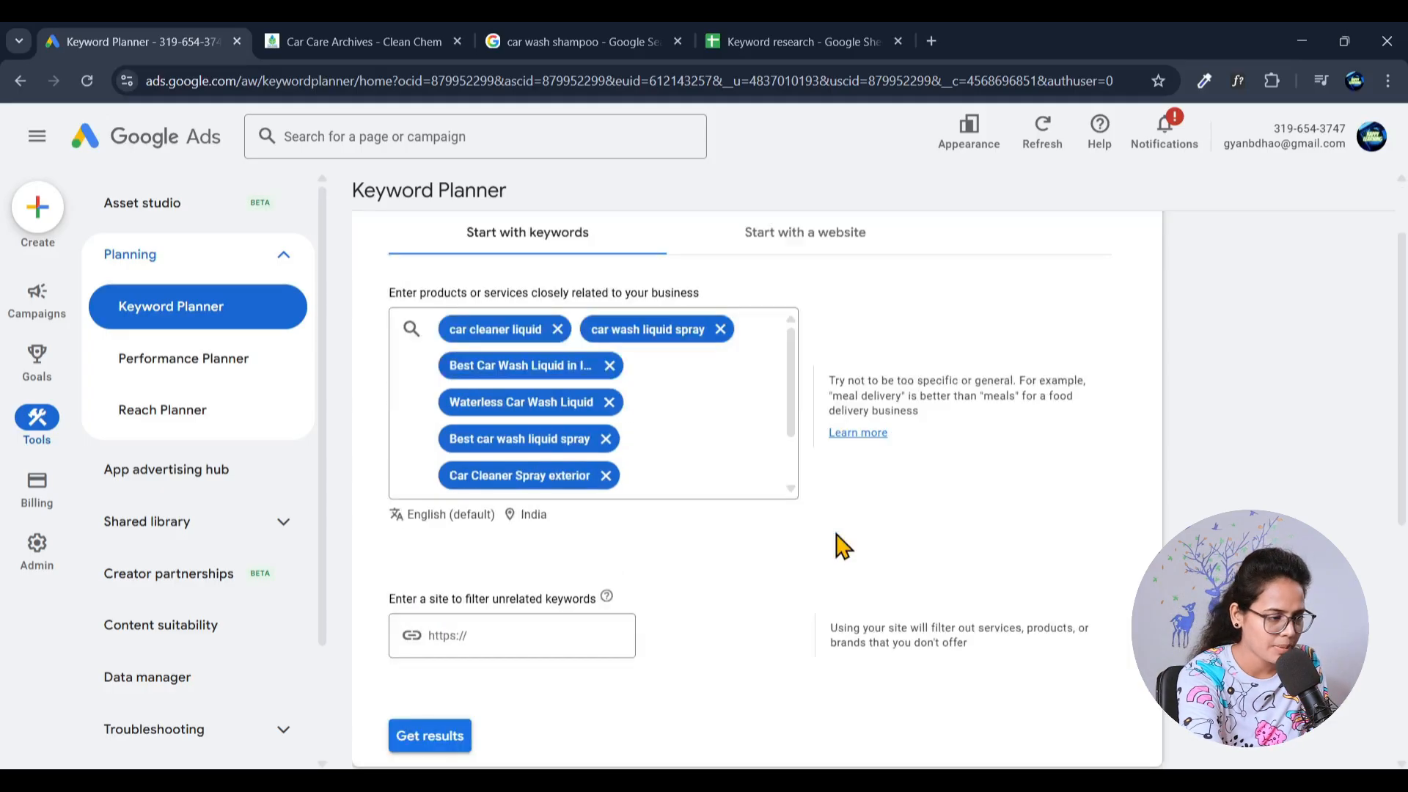
{"action": "scroll", "coordinate": [842, 546], "scroll_direction": "down", "scroll_amount": 1}
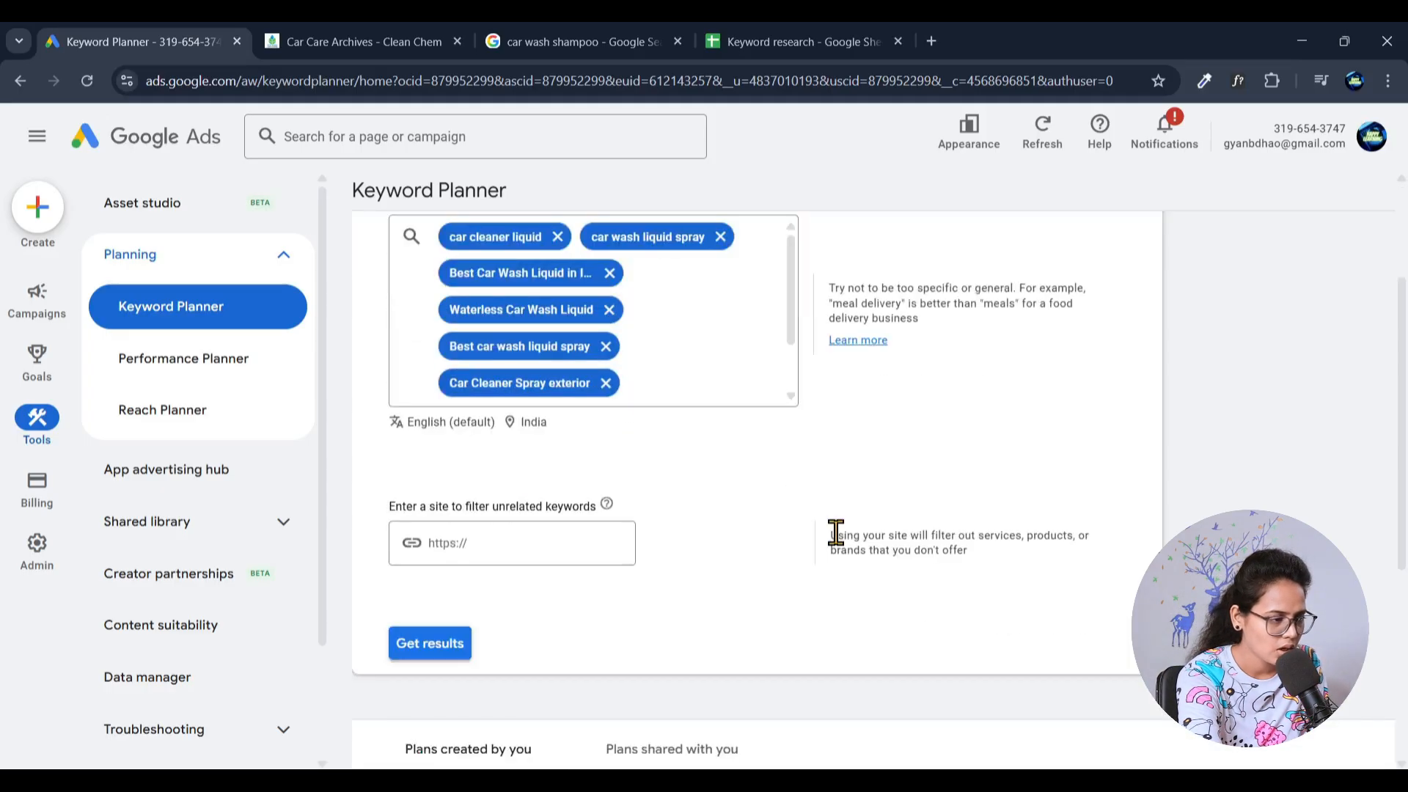
{"action": "left_click", "coordinate": [421, 648]}
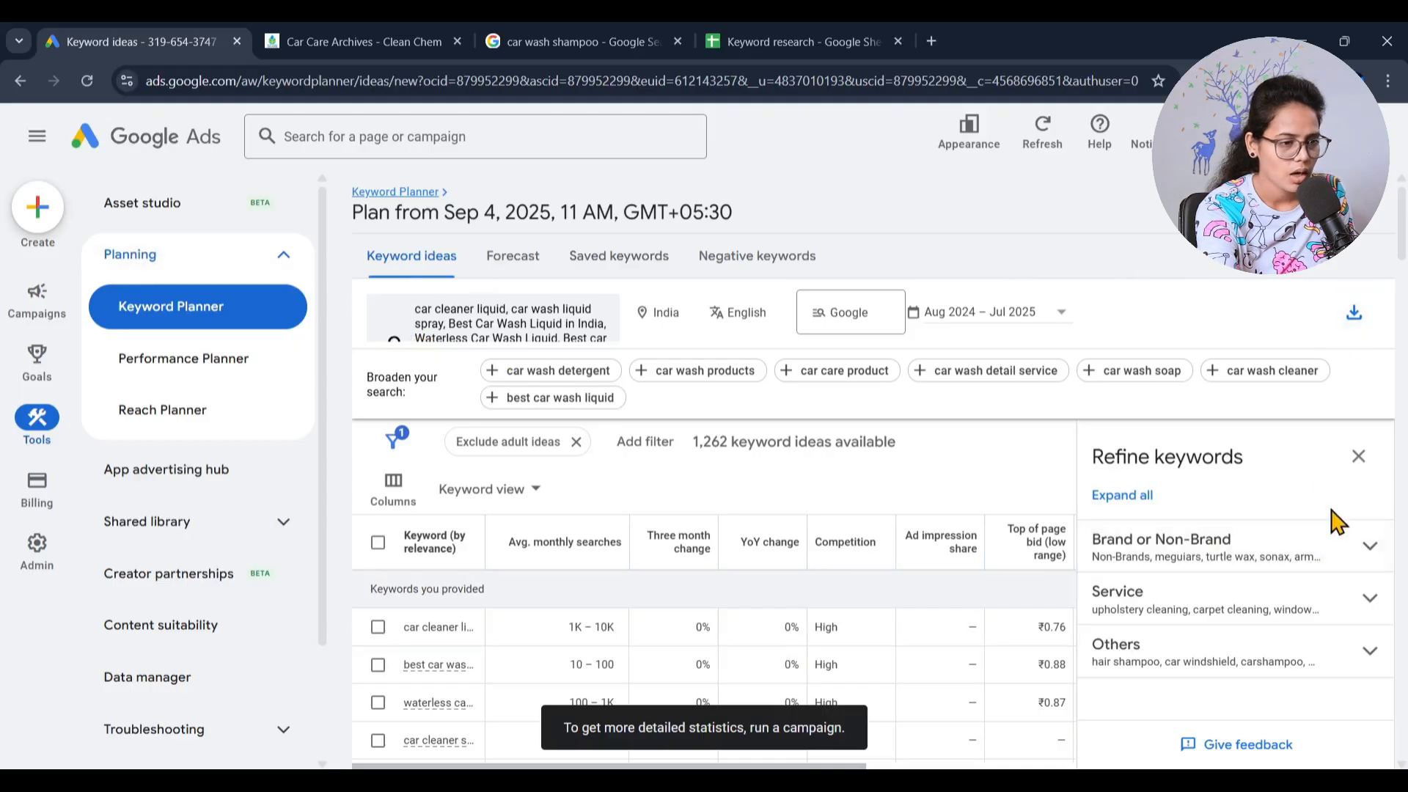
- Expand the Brand or Non-Brand refinement and exclude all Brand keywords, keeping Non-Brands selected
{"action": "left_click", "coordinate": [1369, 551]}
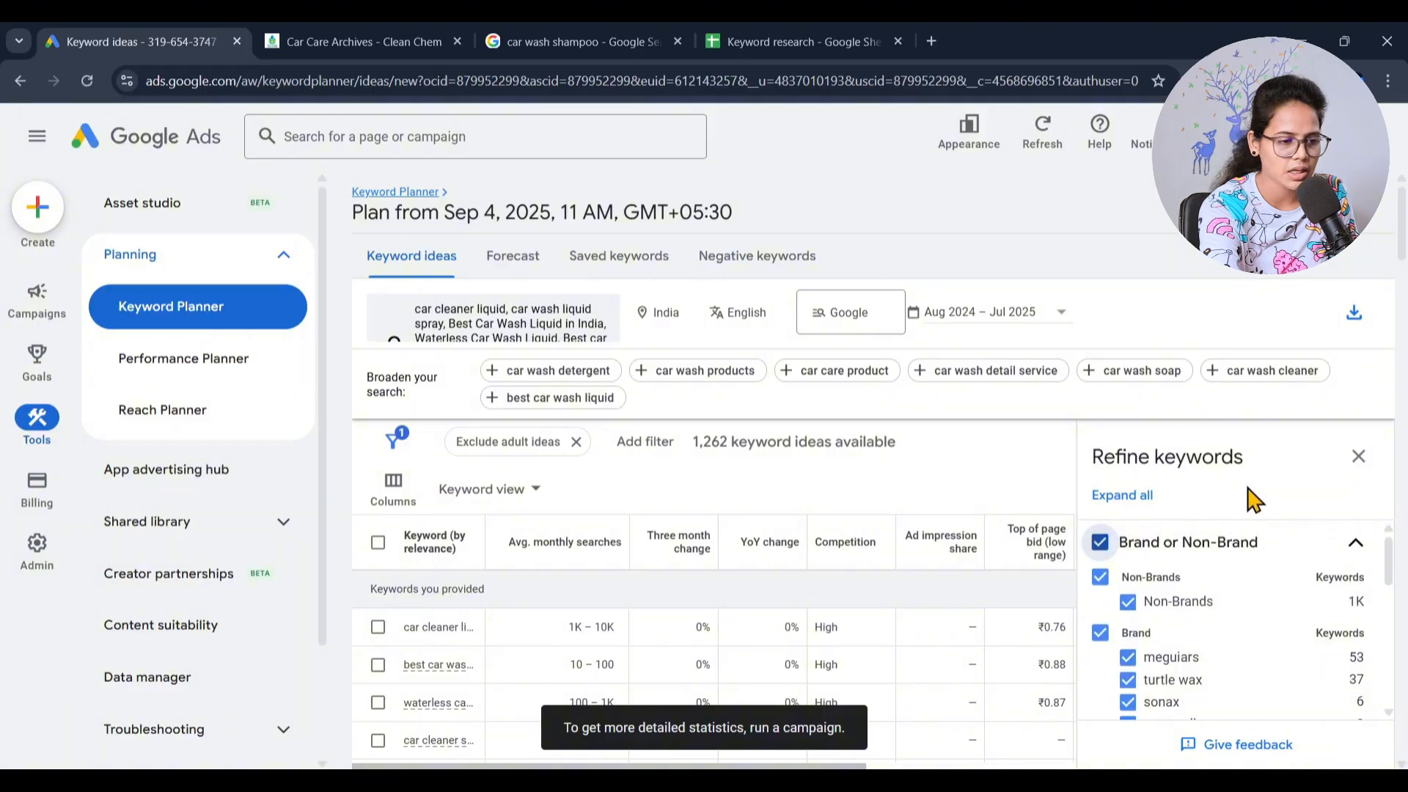
{"action": "scroll", "coordinate": [1254, 500], "scroll_direction": "down", "scroll_amount": 1}
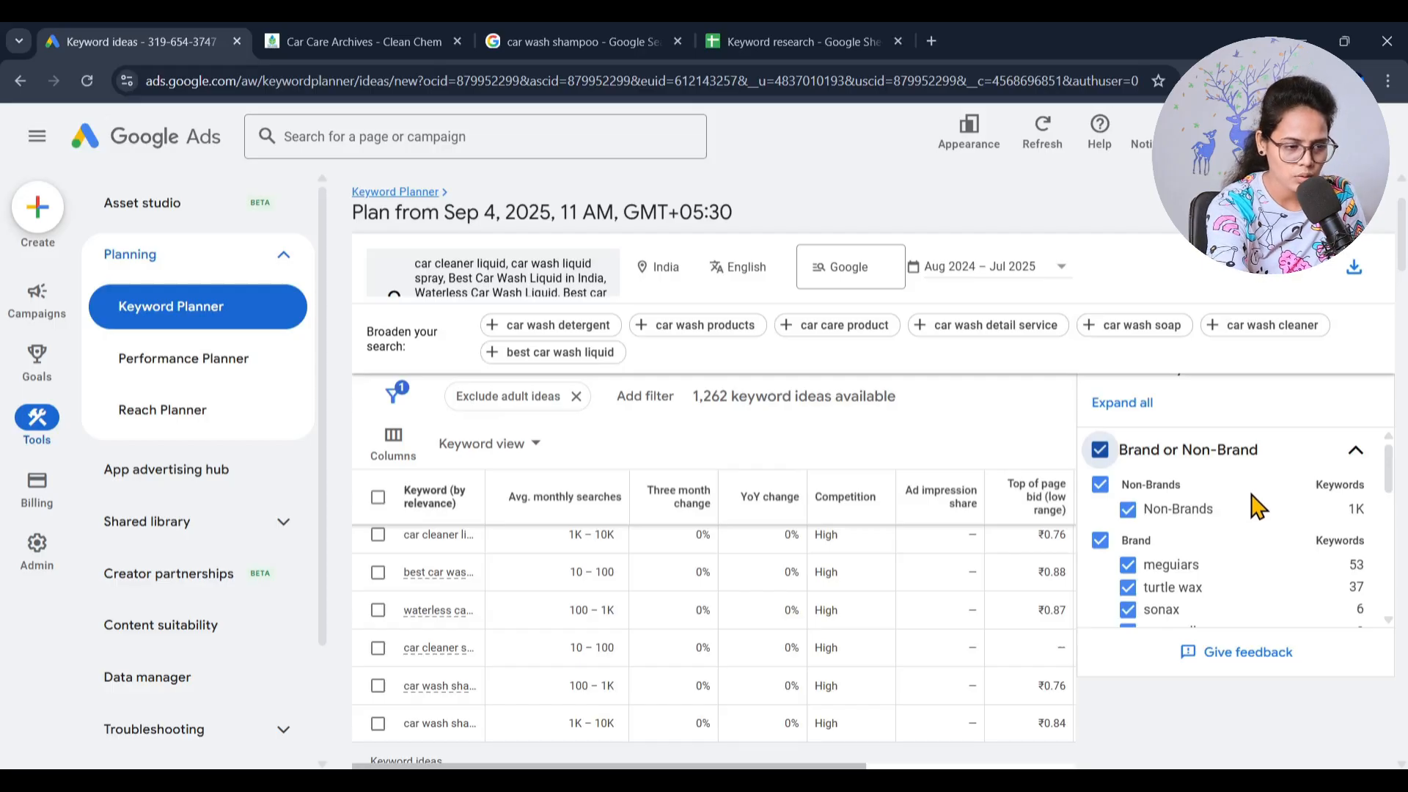
{"action": "scroll", "coordinate": [1251, 503], "scroll_direction": "down", "scroll_amount": 3}
{"action": "scroll", "coordinate": [1256, 563], "scroll_direction": "up", "scroll_amount": 3}
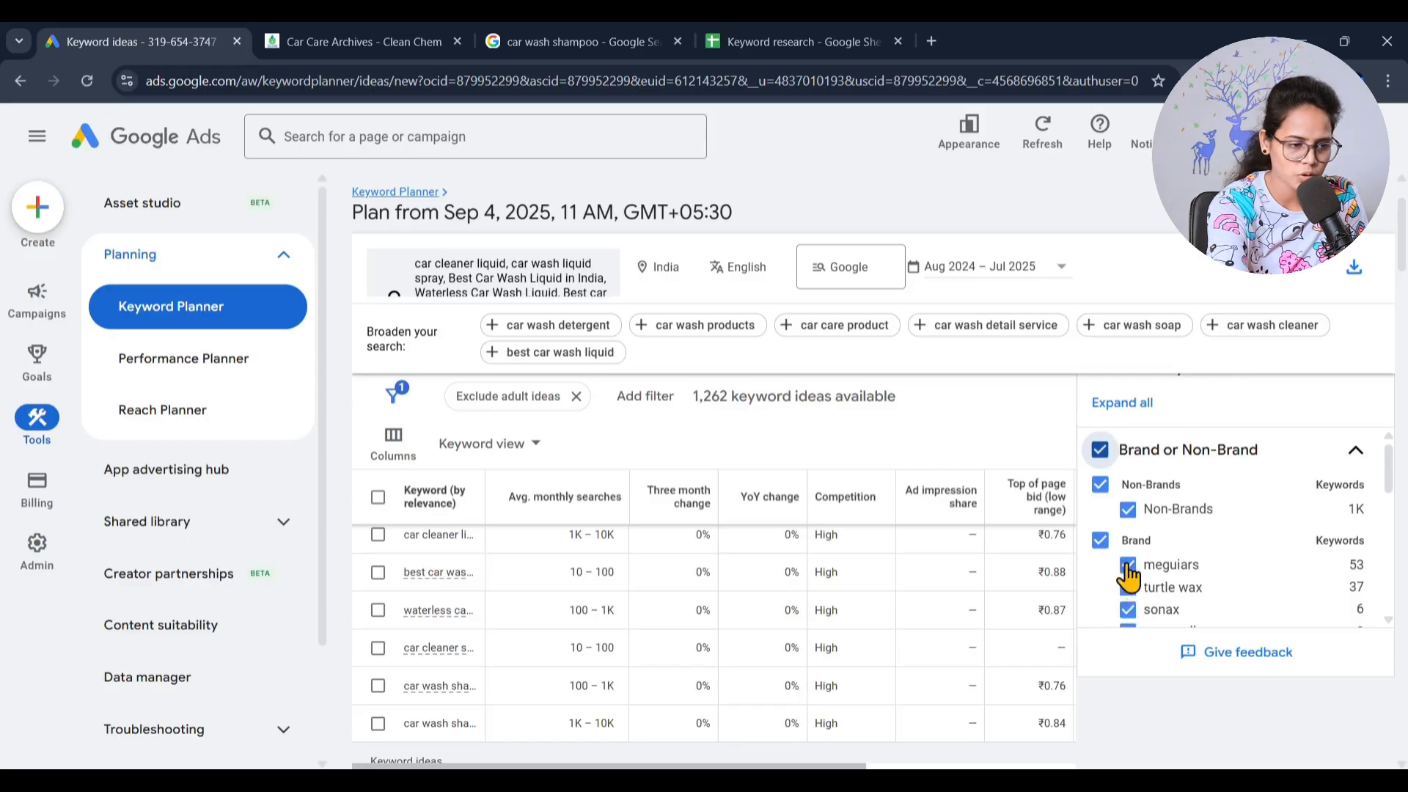
{"action": "left_click", "coordinate": [1099, 541]}
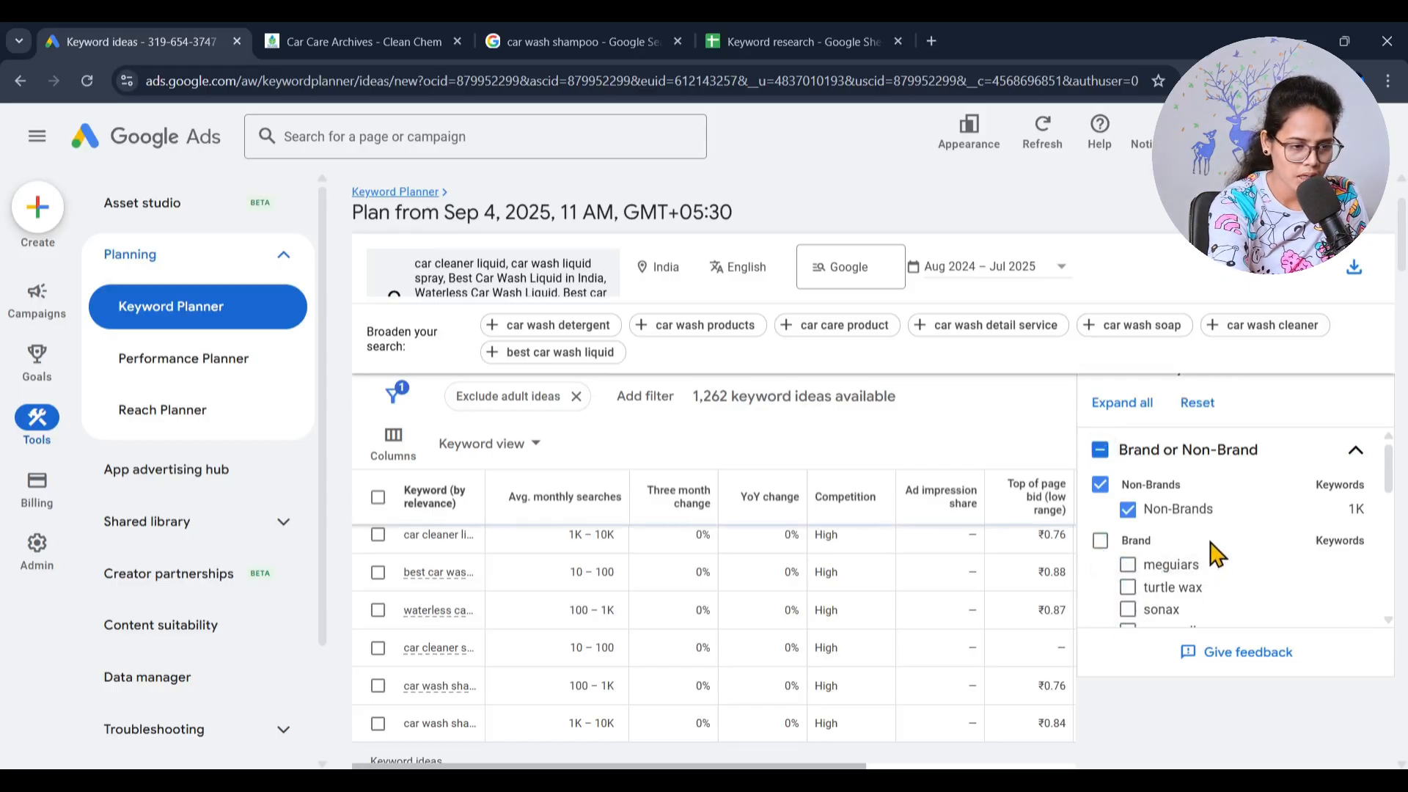
- Exclude all Other Brands keywords in the Brand or Non-Brand refinement and expand the rest of its brand list
{"action": "scroll", "coordinate": [1217, 555], "scroll_direction": "down", "scroll_amount": 6}
{"action": "scroll", "coordinate": [1269, 566], "scroll_direction": "up", "scroll_amount": 3}
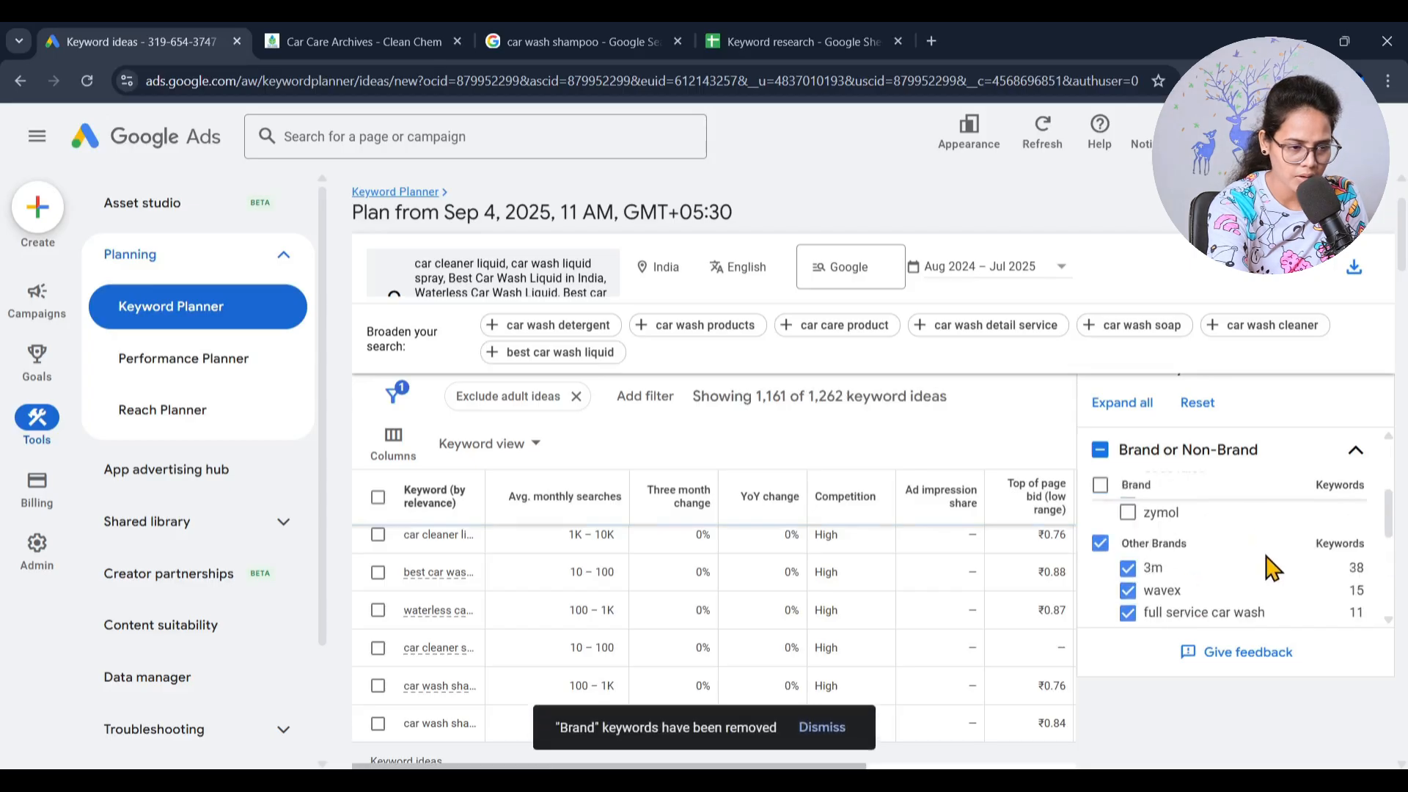
{"action": "left_click", "coordinate": [1100, 547]}
{"action": "scroll", "coordinate": [1236, 576], "scroll_direction": "down", "scroll_amount": 5}
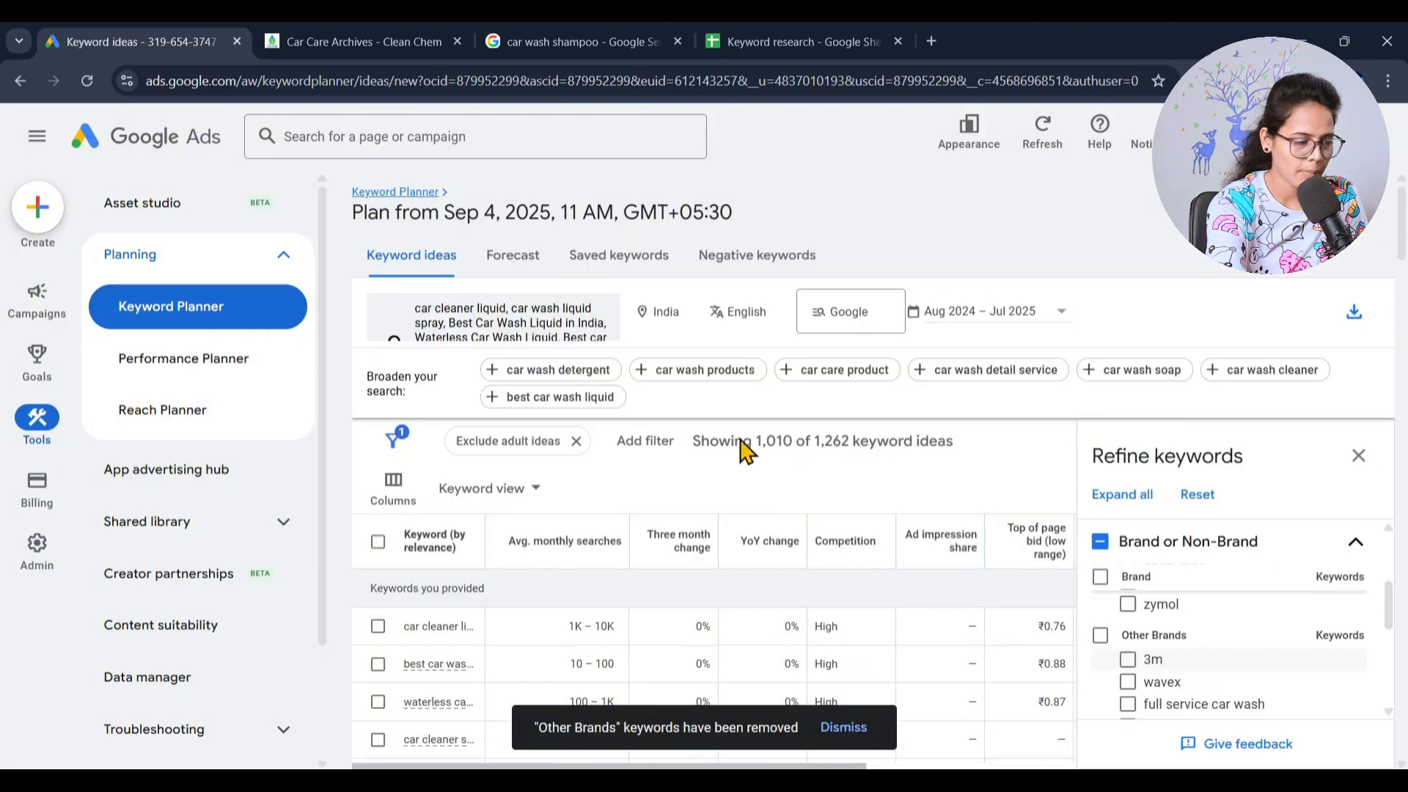
{"action": "scroll", "coordinate": [1283, 651], "scroll_direction": "down", "scroll_amount": 3}
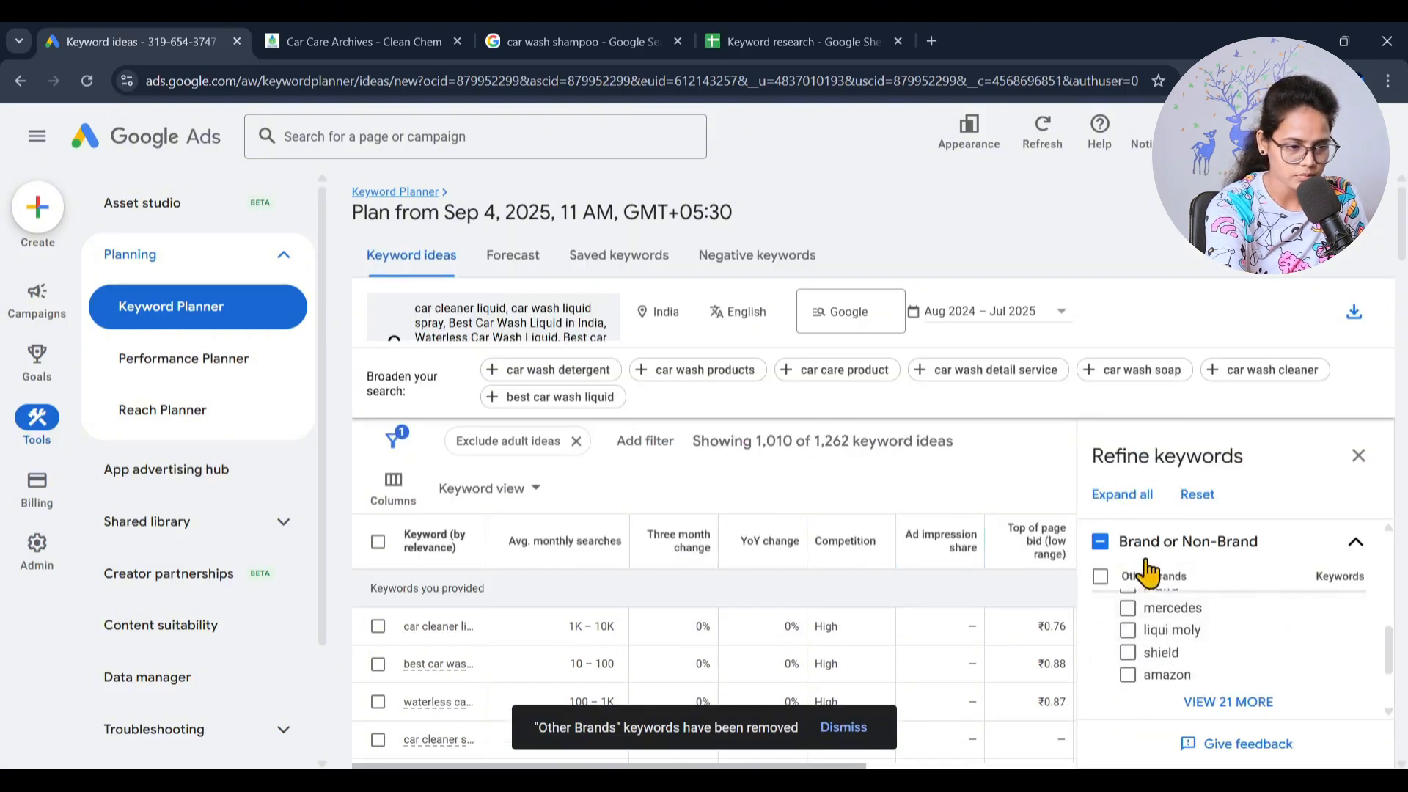
{"action": "scroll", "coordinate": [1293, 579], "scroll_direction": "down", "scroll_amount": 2}
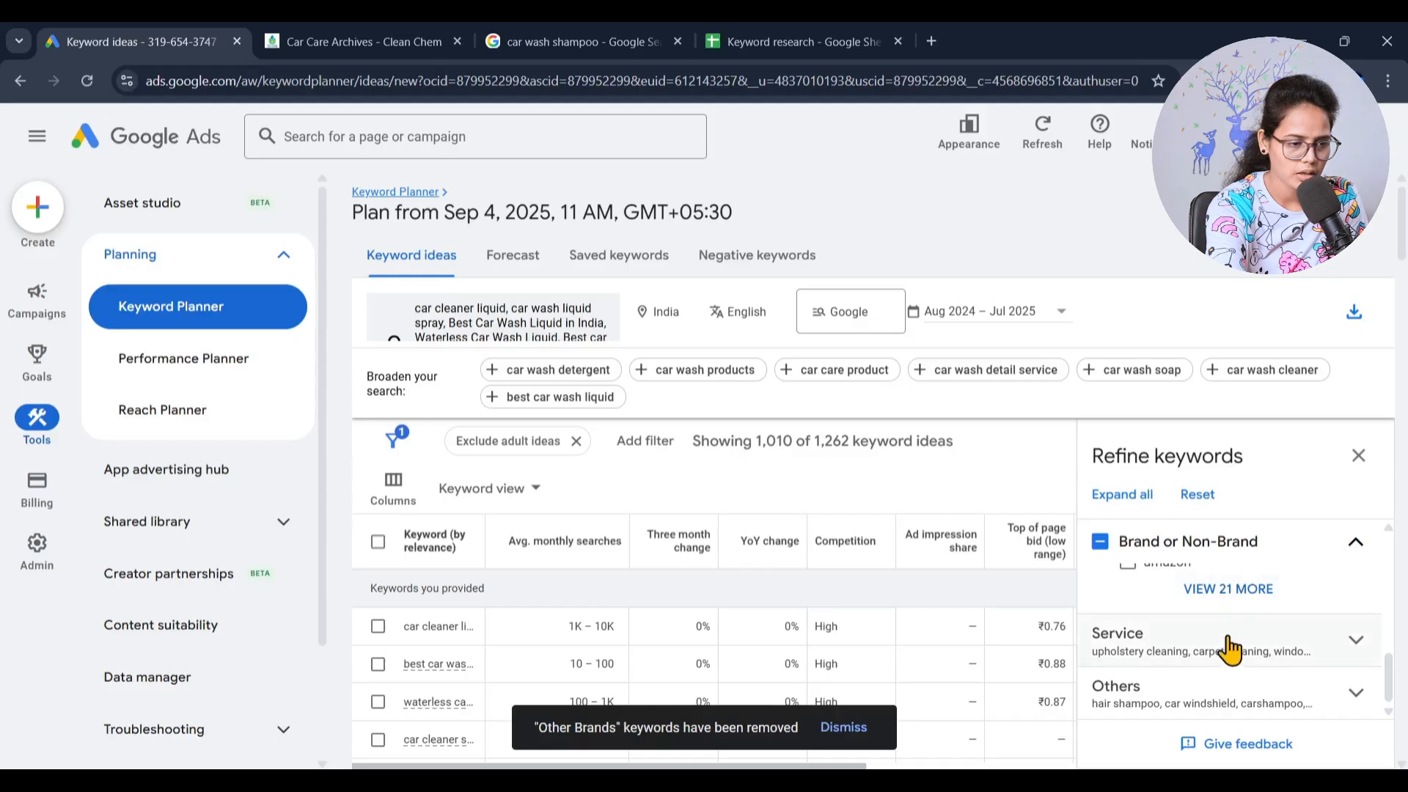
{"action": "left_click", "coordinate": [1238, 590]}
{"action": "scroll", "coordinate": [1258, 627], "scroll_direction": "down", "scroll_amount": 5}
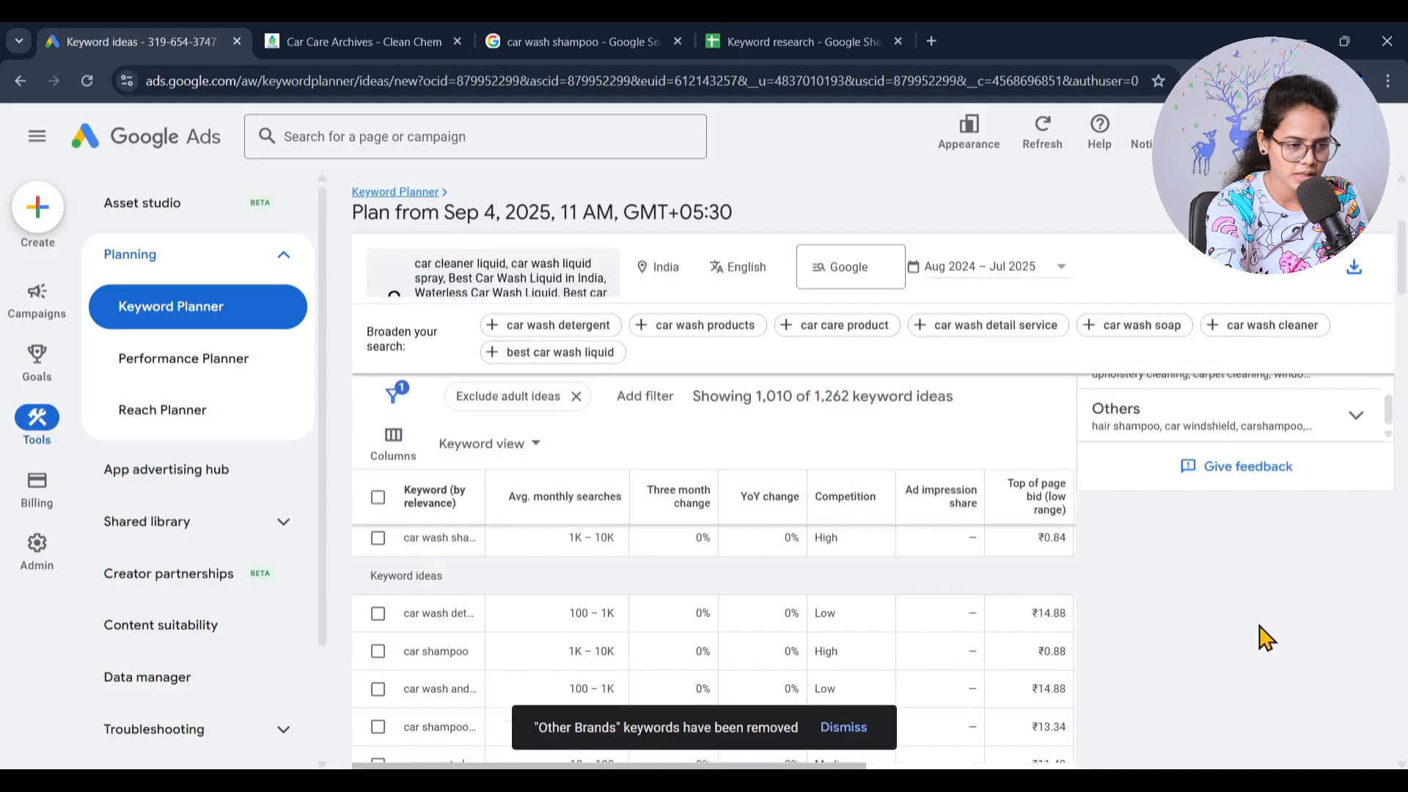
- Expand the Service refinement and exclude all Service keywords from the keyword ideas
{"action": "left_click", "coordinate": [1327, 561]}
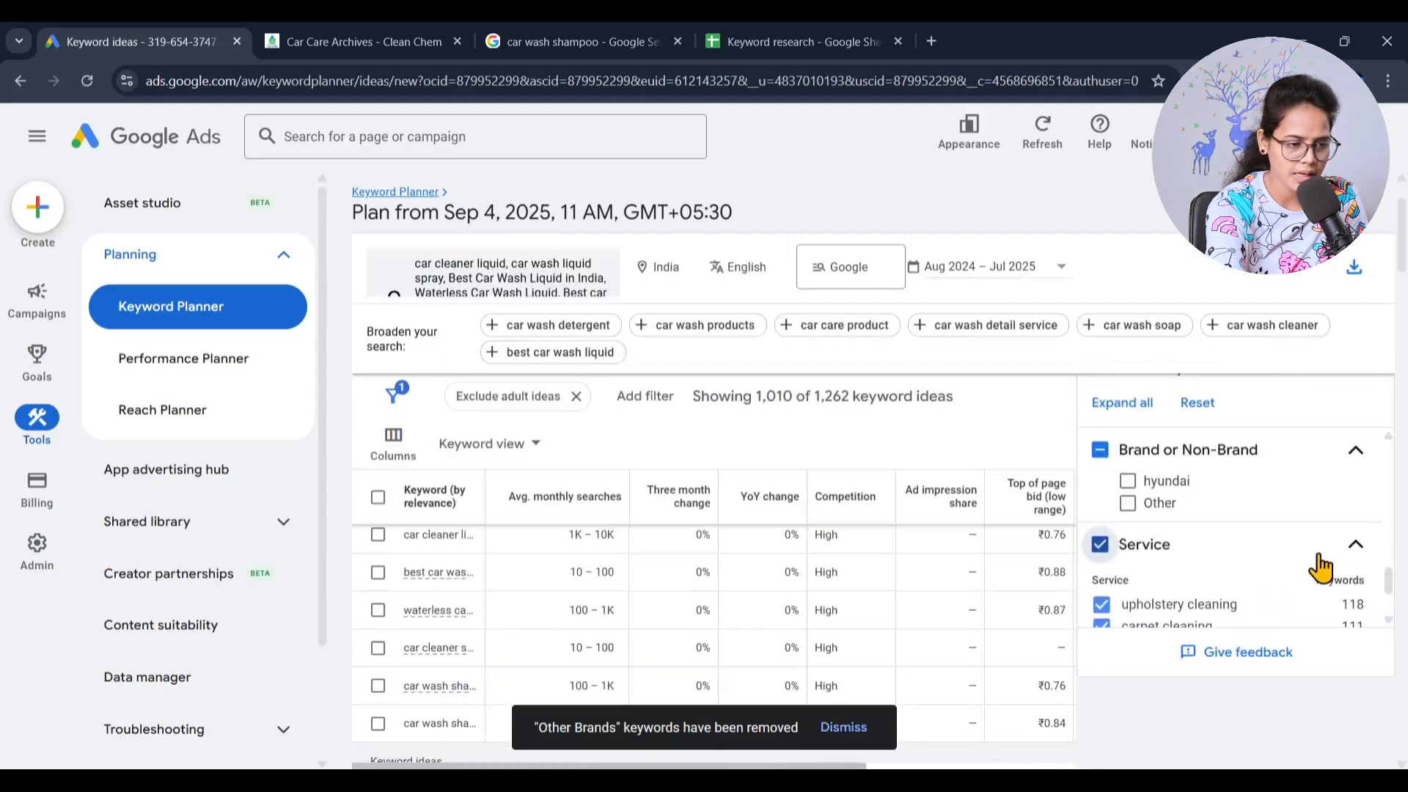
{"action": "scroll", "coordinate": [1265, 523], "scroll_direction": "down", "scroll_amount": 2}
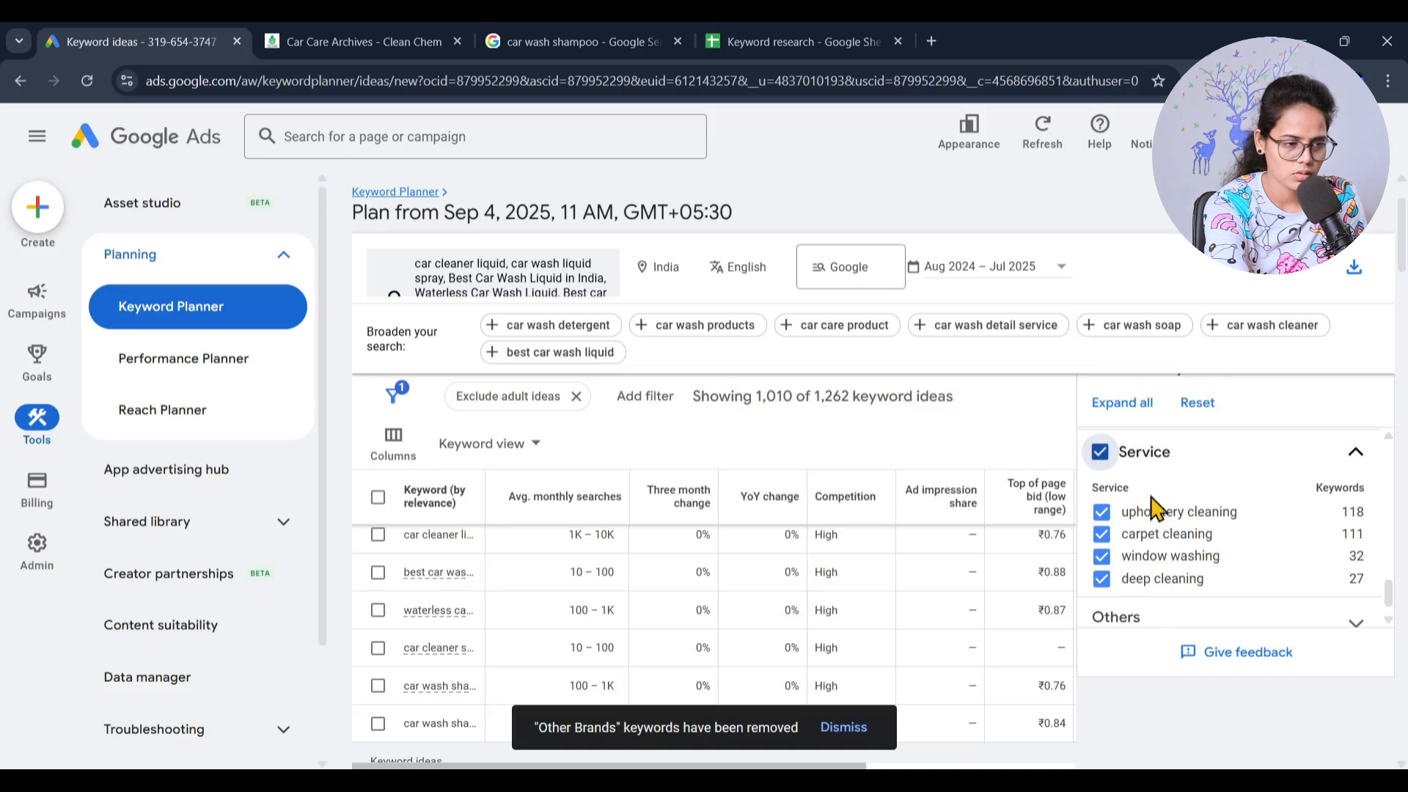
{"action": "left_click", "coordinate": [1096, 455]}
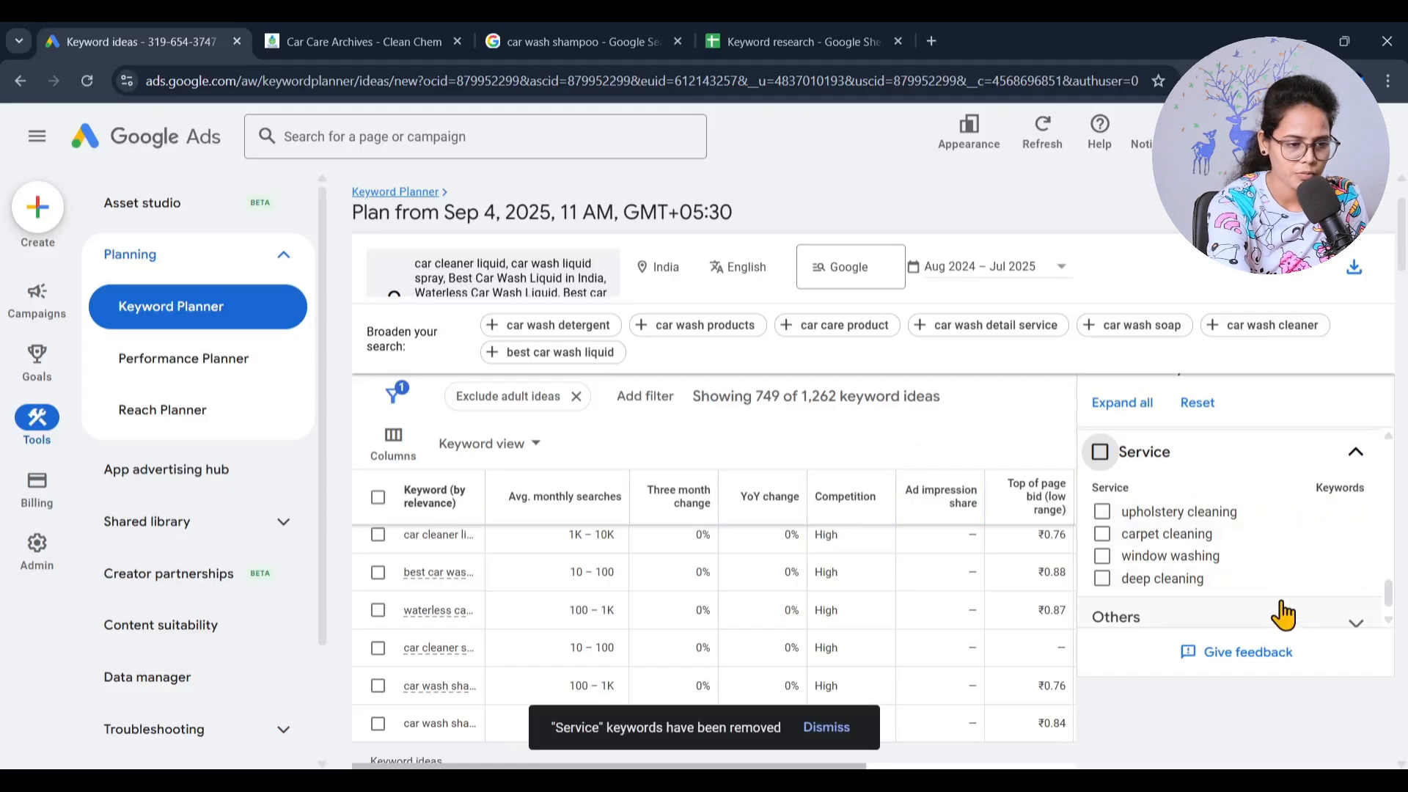
- Expand the Others refinement, exclude the hair shampoo keywords, review the remaining concepts and collapse the group
{"action": "scroll", "coordinate": [1287, 597], "scroll_direction": "down", "scroll_amount": 1}
{"action": "left_click", "coordinate": [1263, 591]}
{"action": "scroll", "coordinate": [1259, 586], "scroll_direction": "down", "scroll_amount": 1}
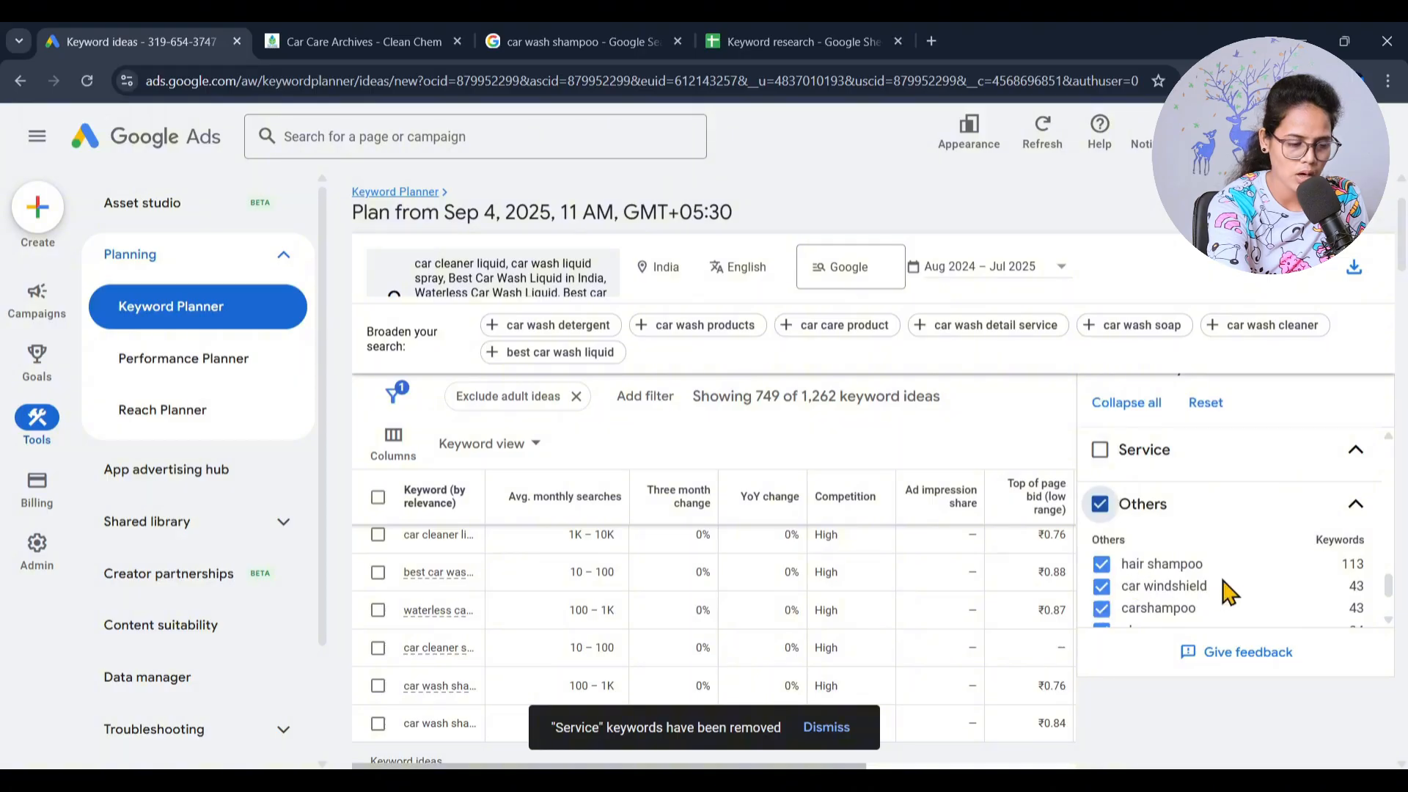
{"action": "left_click", "coordinate": [1101, 565]}
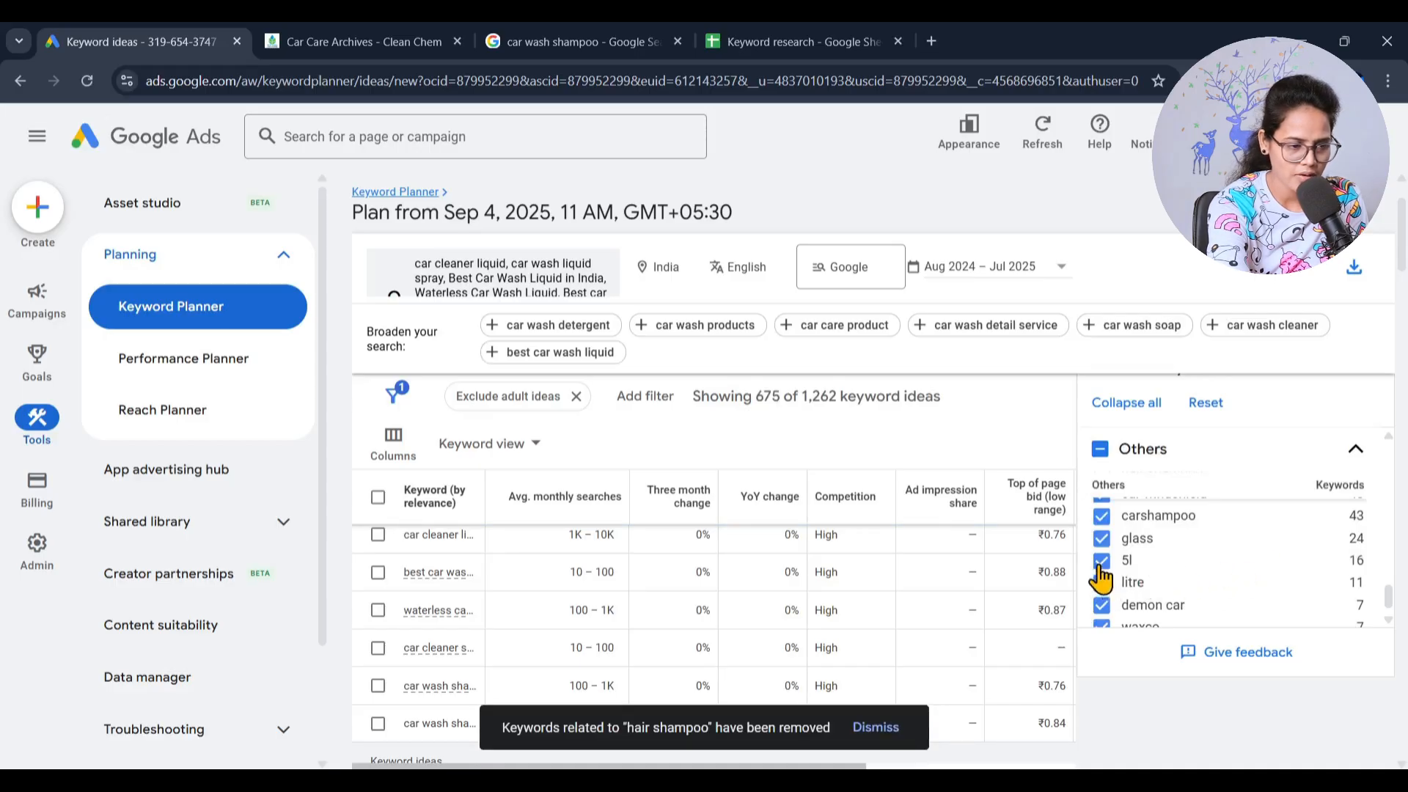
{"action": "scroll", "coordinate": [1100, 608], "scroll_direction": "down", "scroll_amount": 1}
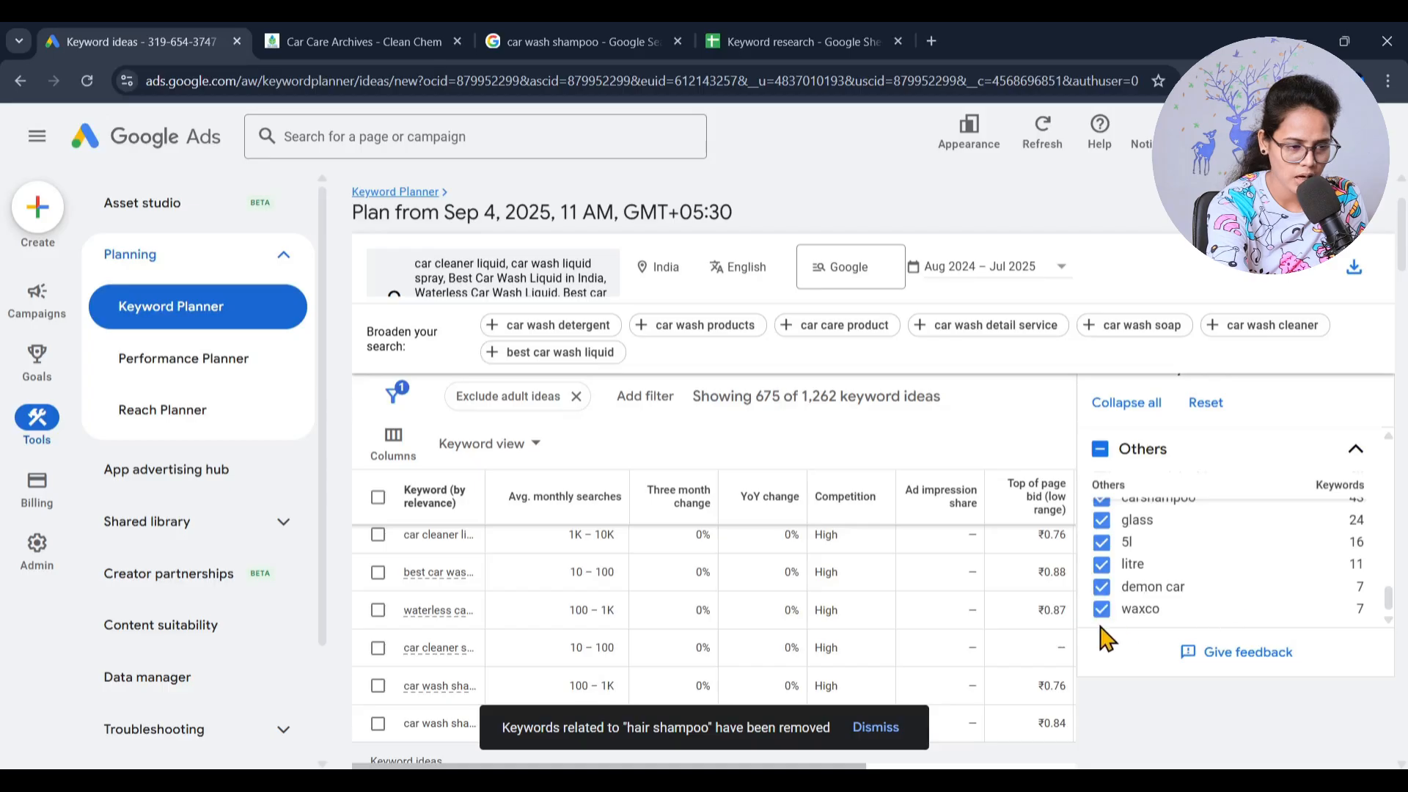
{"action": "scroll", "coordinate": [1111, 602], "scroll_direction": "down", "scroll_amount": 1}
{"action": "scroll", "coordinate": [1180, 527], "scroll_direction": "up", "scroll_amount": 2}
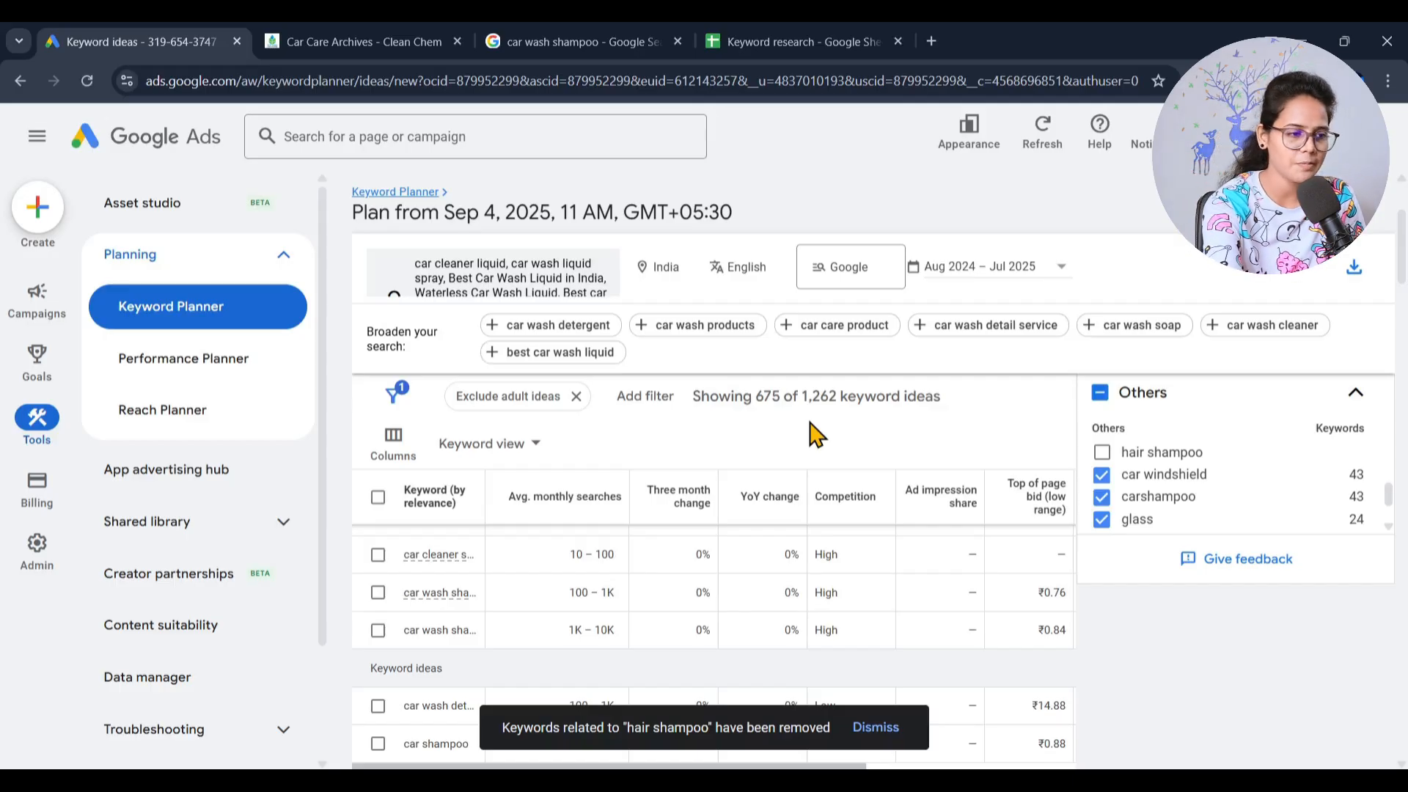
{"action": "left_click", "coordinate": [1356, 394]}
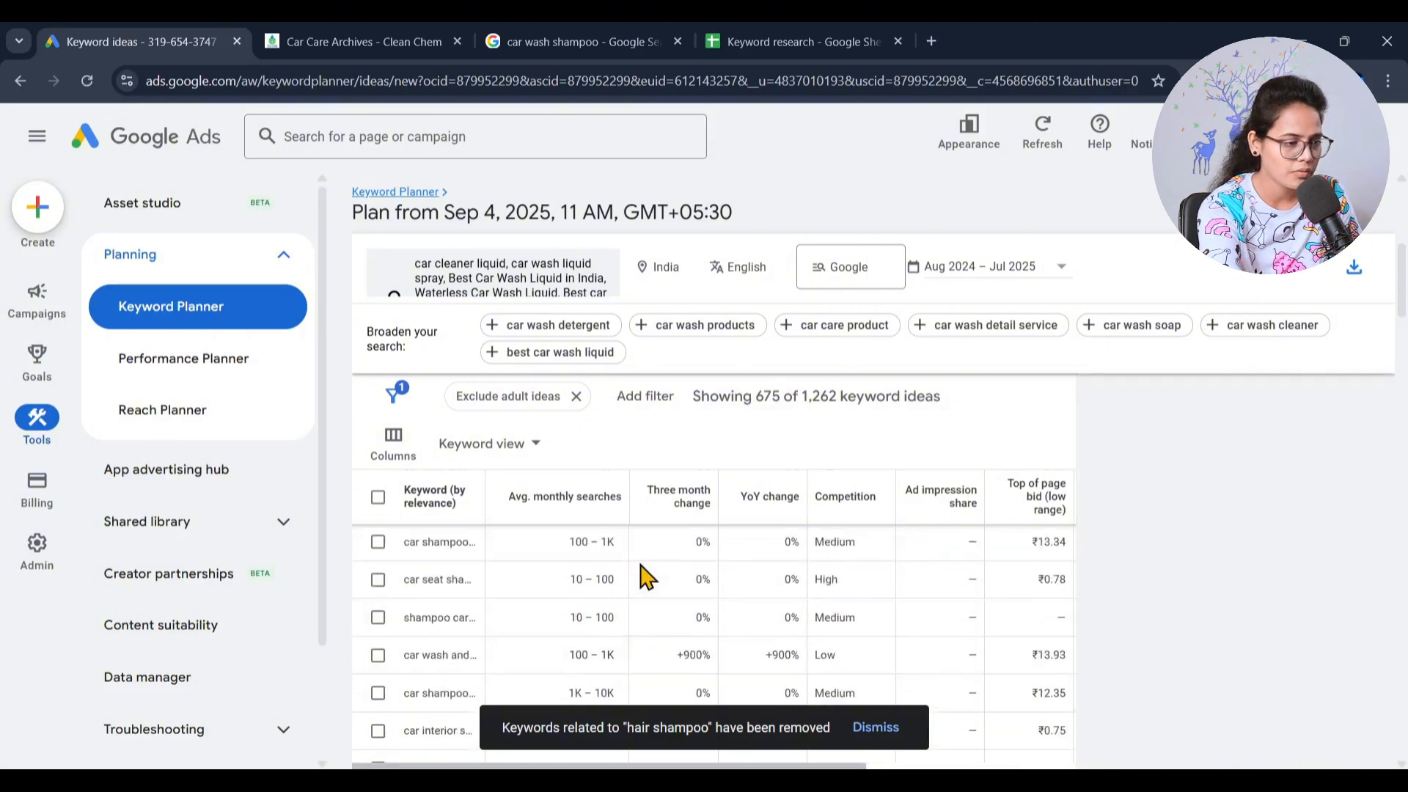
- Add a Keyword filter that shows only ideas whose text contains "Car wash", using Text Match
{"action": "scroll", "coordinate": [518, 630], "scroll_direction": "down", "scroll_amount": 10}
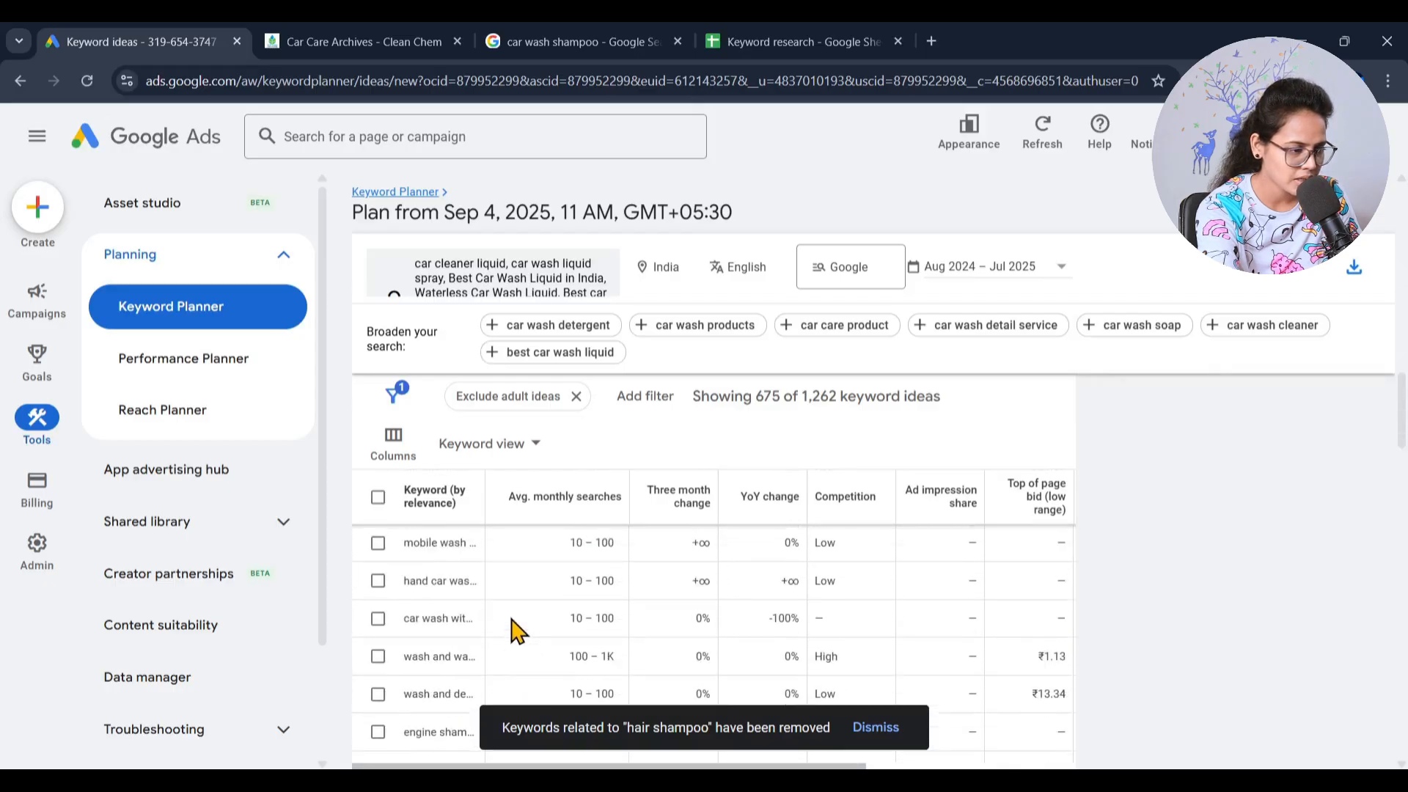
{"action": "scroll", "coordinate": [518, 631], "scroll_direction": "down", "scroll_amount": 10}
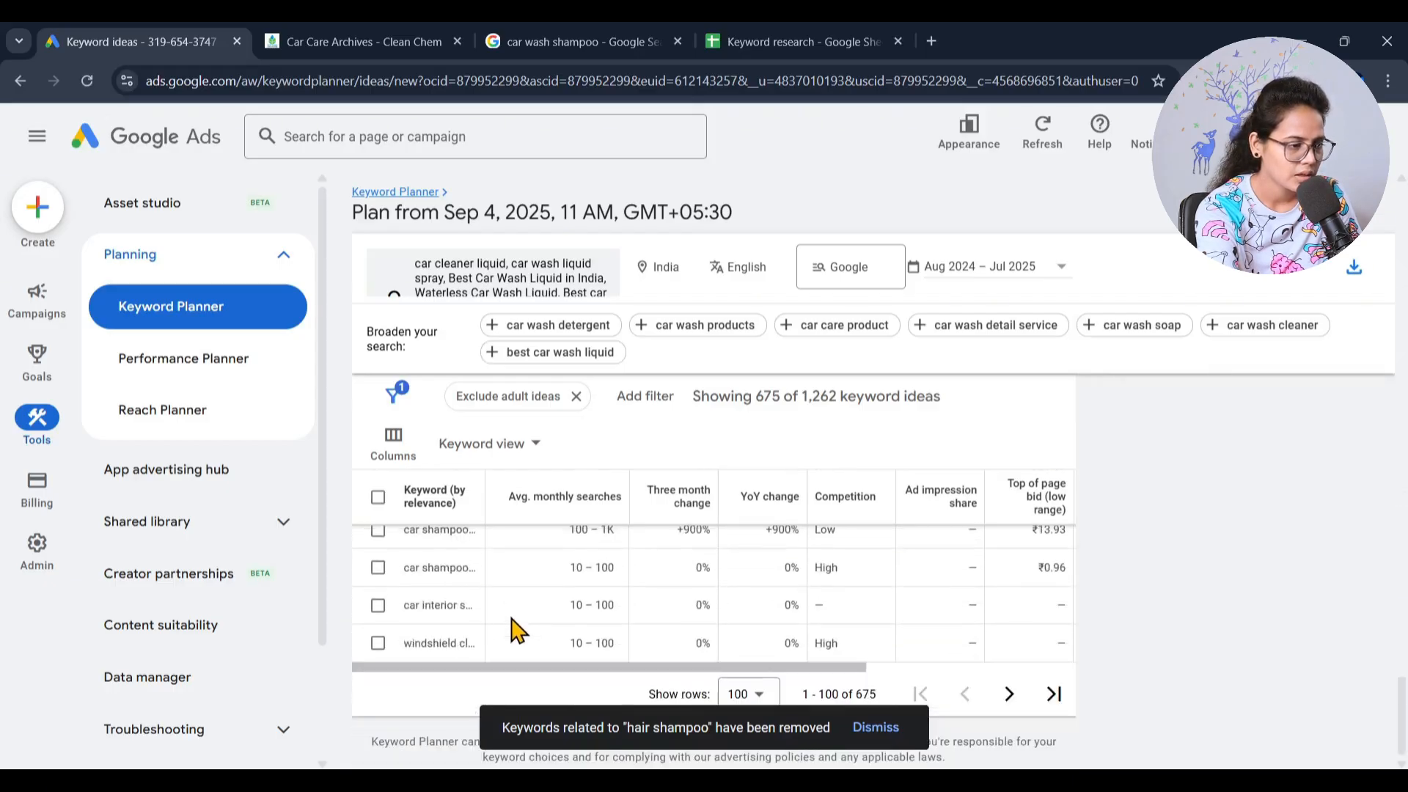
{"action": "scroll", "coordinate": [612, 513], "scroll_direction": "up", "scroll_amount": 5}
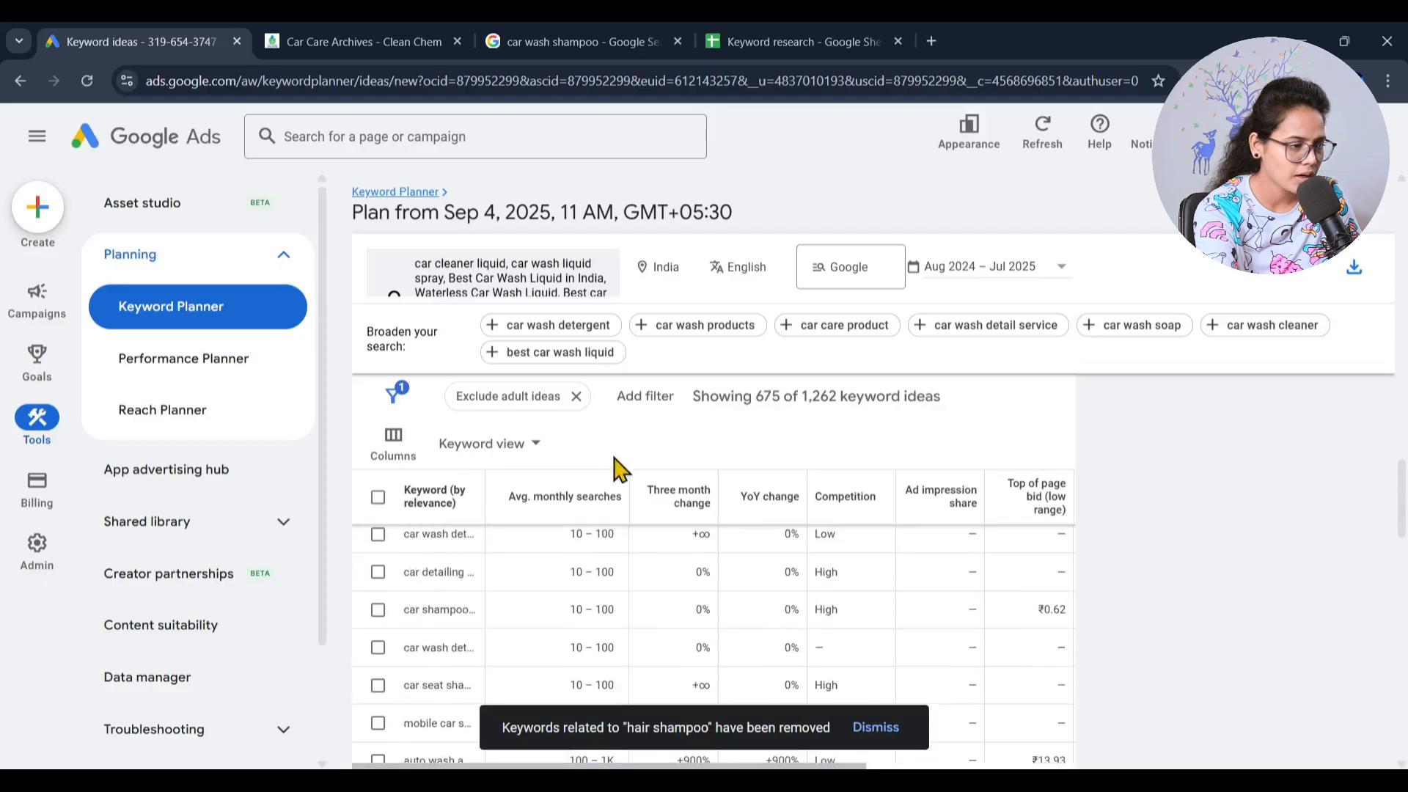
{"action": "left_click", "coordinate": [644, 397]}
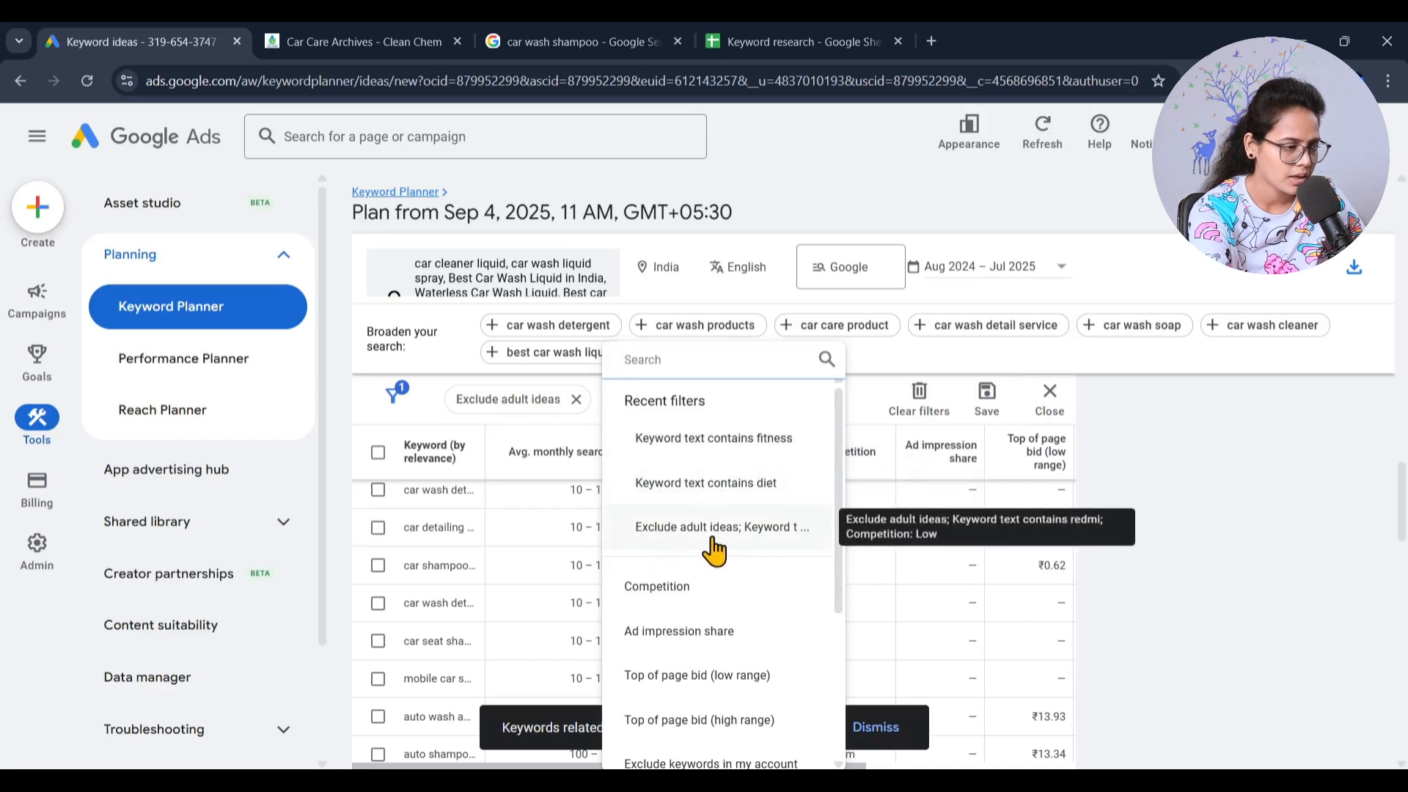
{"action": "scroll", "coordinate": [743, 645], "scroll_direction": "down", "scroll_amount": 3}
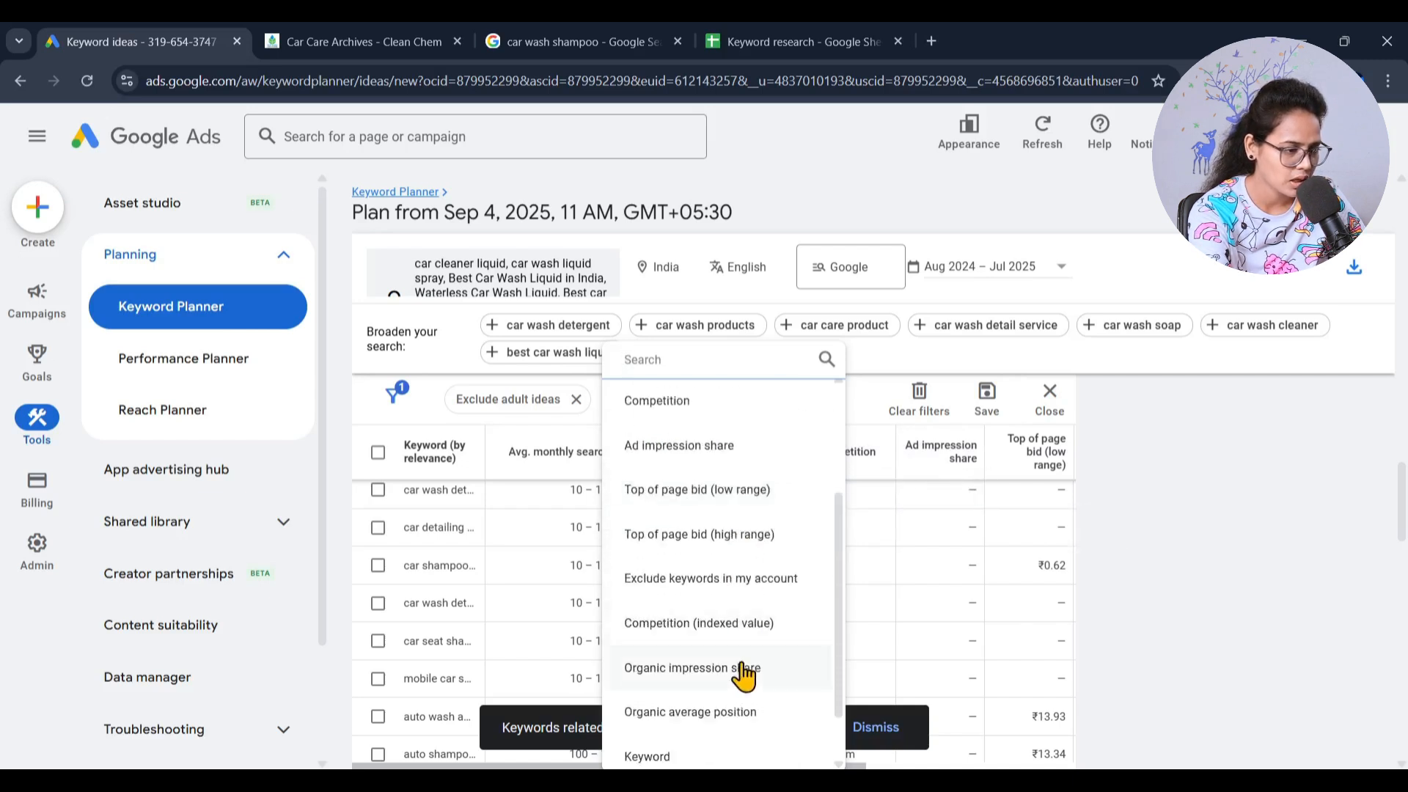
{"action": "scroll", "coordinate": [767, 646], "scroll_direction": "down", "scroll_amount": 1}
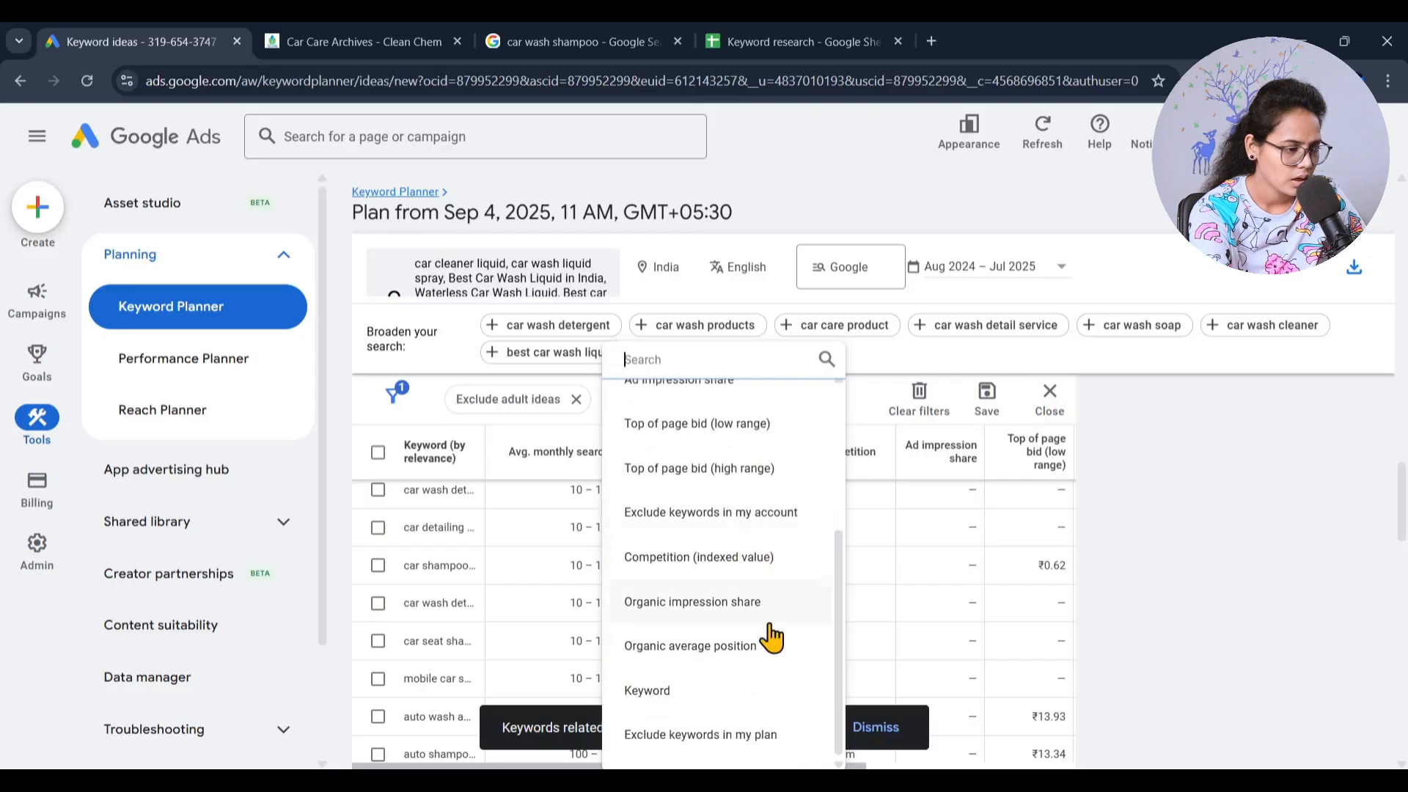
{"action": "left_click", "coordinate": [705, 693]}
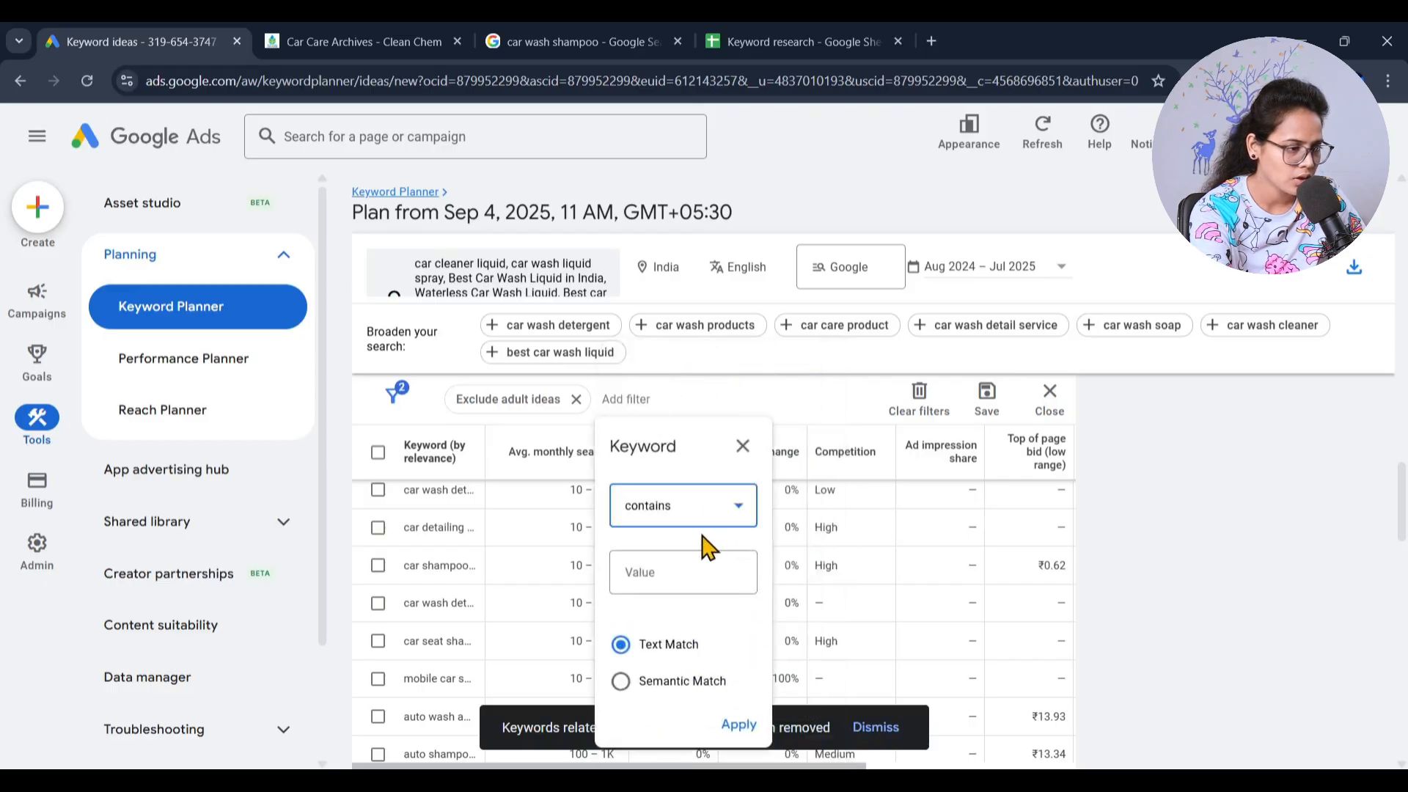
{"action": "left_click", "coordinate": [649, 574]}
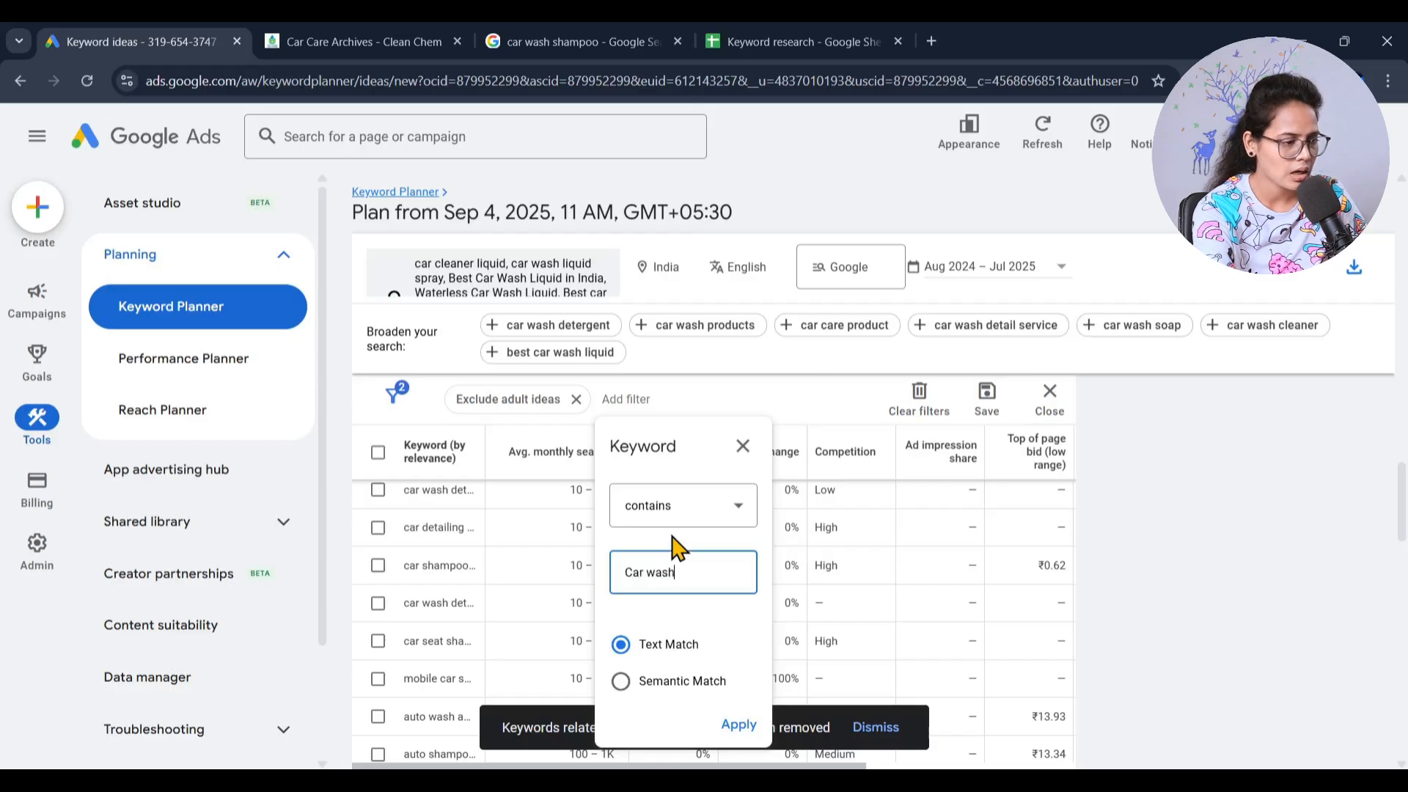
{"action": "left_click", "coordinate": [738, 725]}
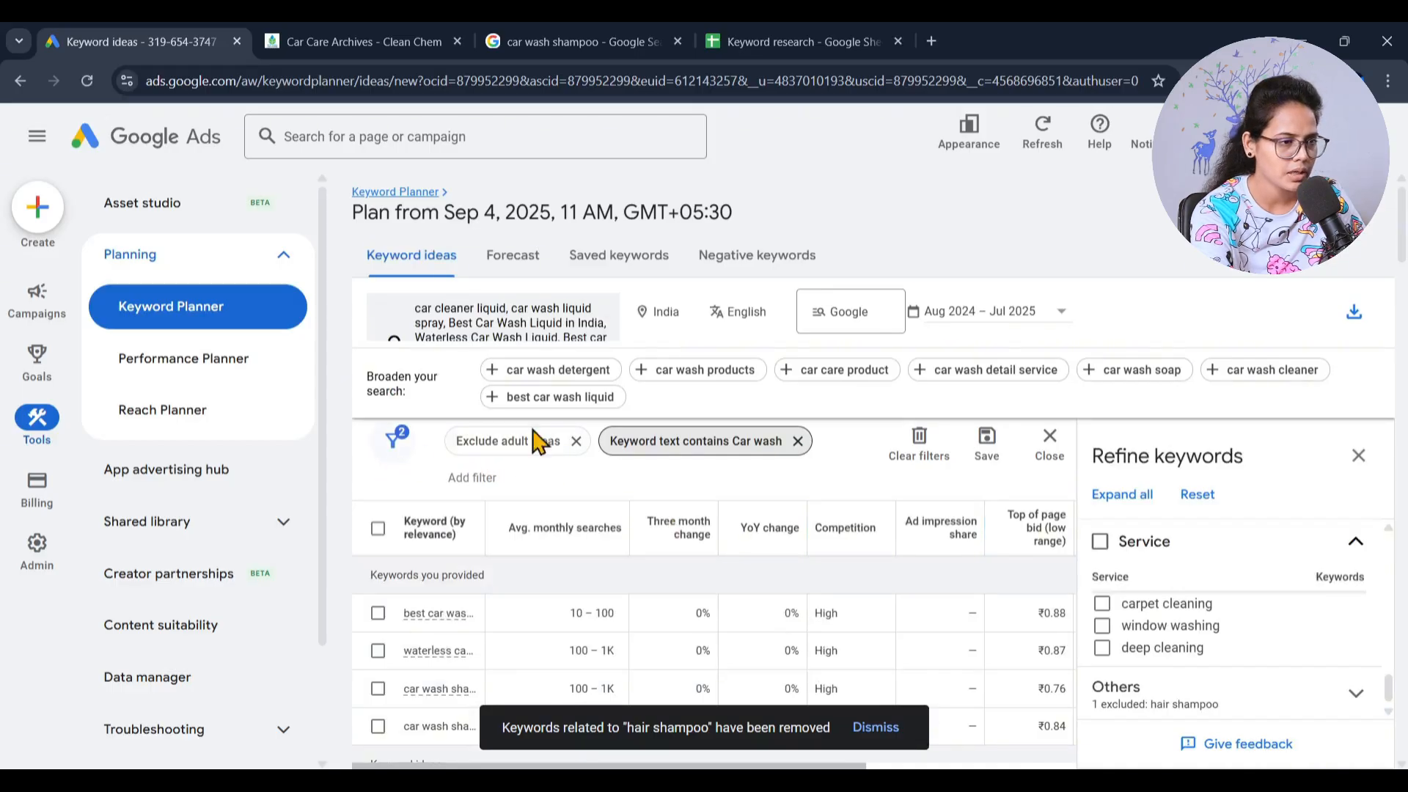
- Close the keyword refinements and review the filtered keyword ideas with their searches and bids
{"action": "left_click", "coordinate": [1358, 457]}
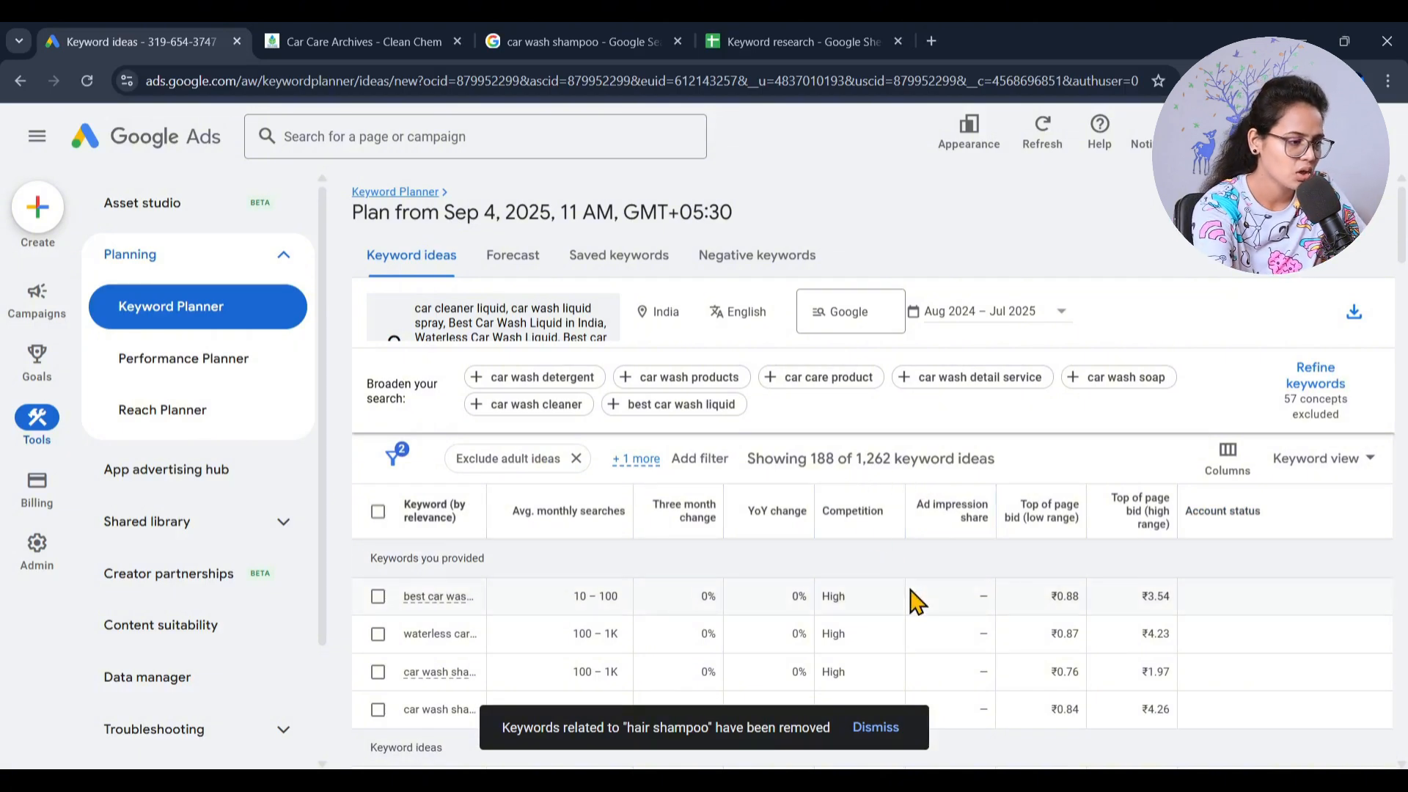
{"action": "scroll", "coordinate": [565, 613], "scroll_direction": "down", "scroll_amount": 5}
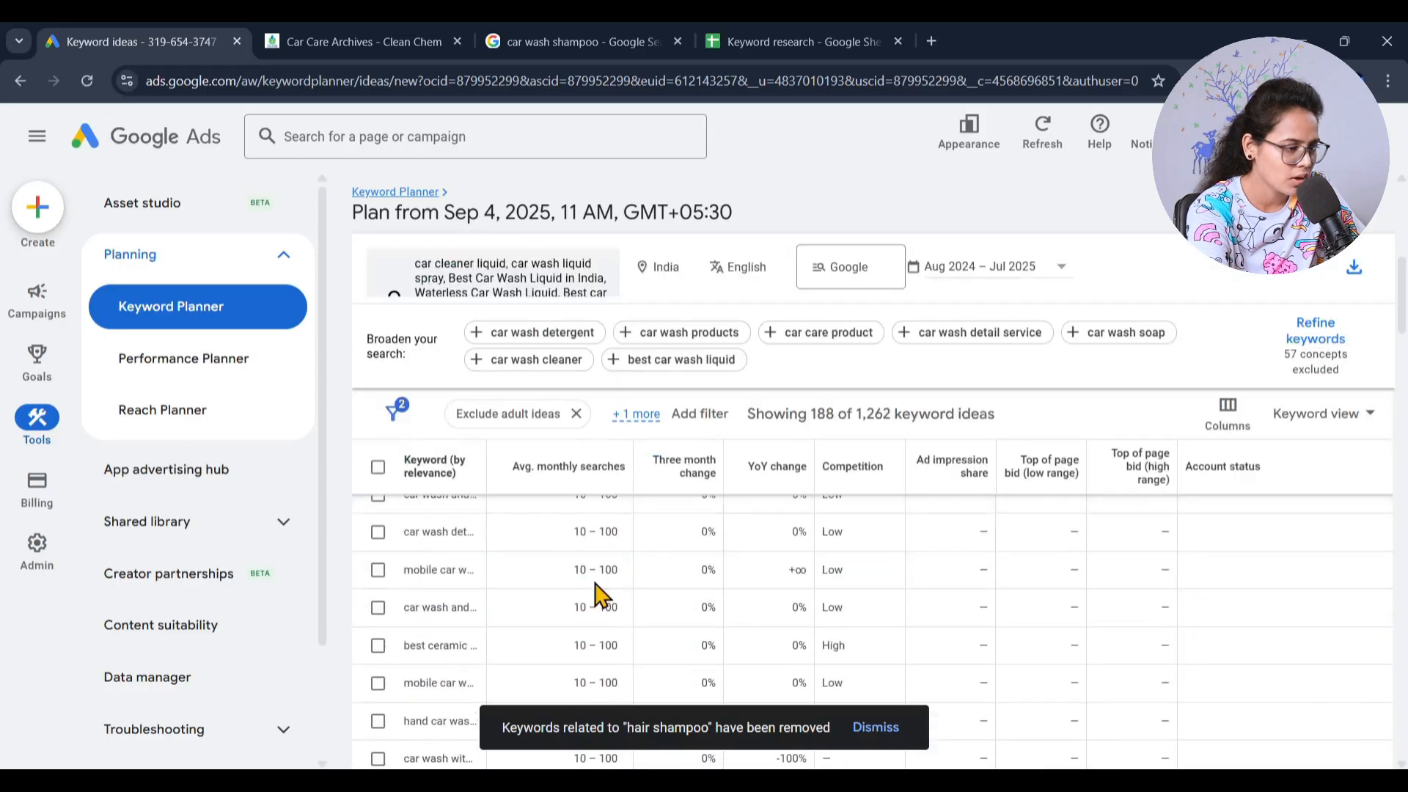
{"action": "scroll", "coordinate": [598, 588], "scroll_direction": "down", "scroll_amount": 5}
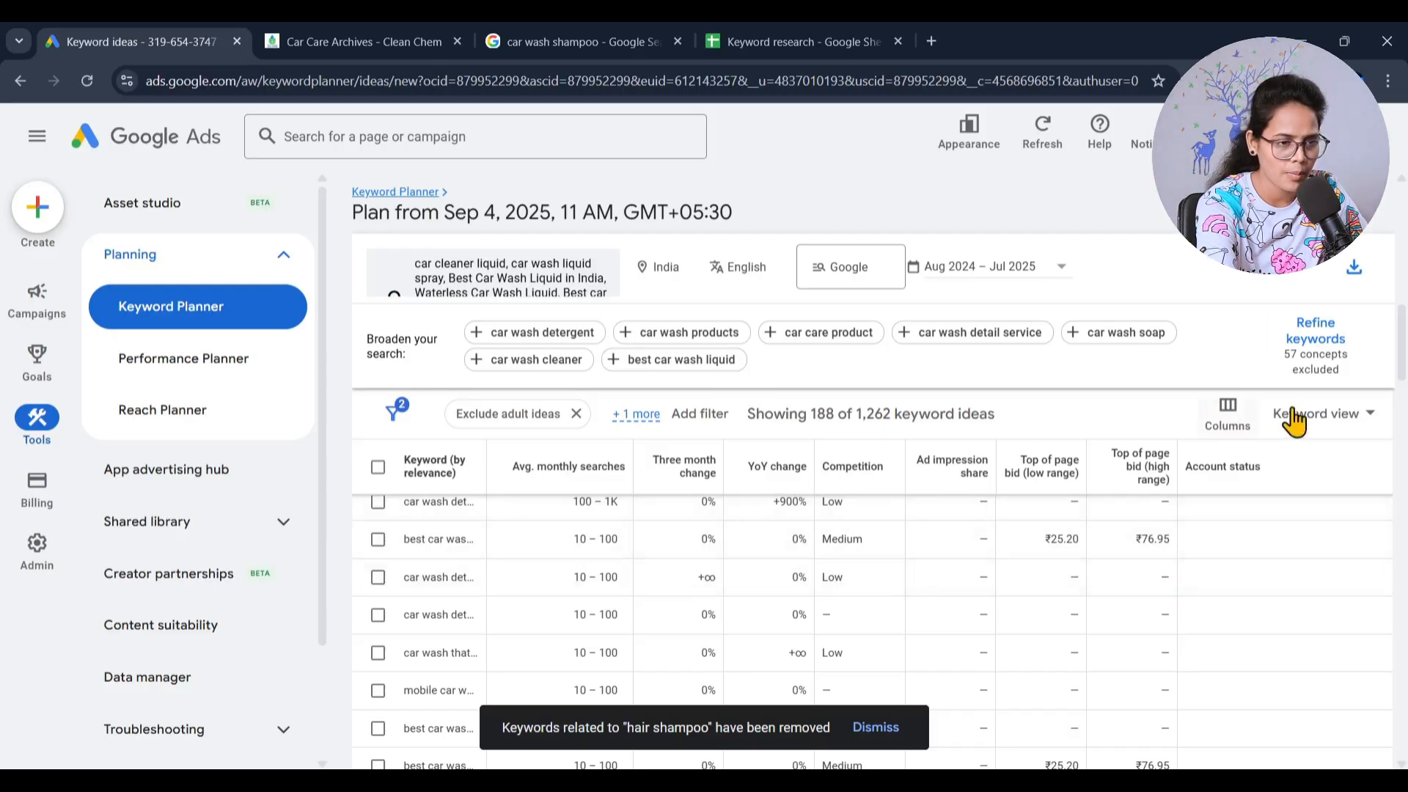
- Download the filtered keyword ideas as a .csv file and widen column A in the file opened in Excel
{"action": "left_click", "coordinate": [1354, 278]}
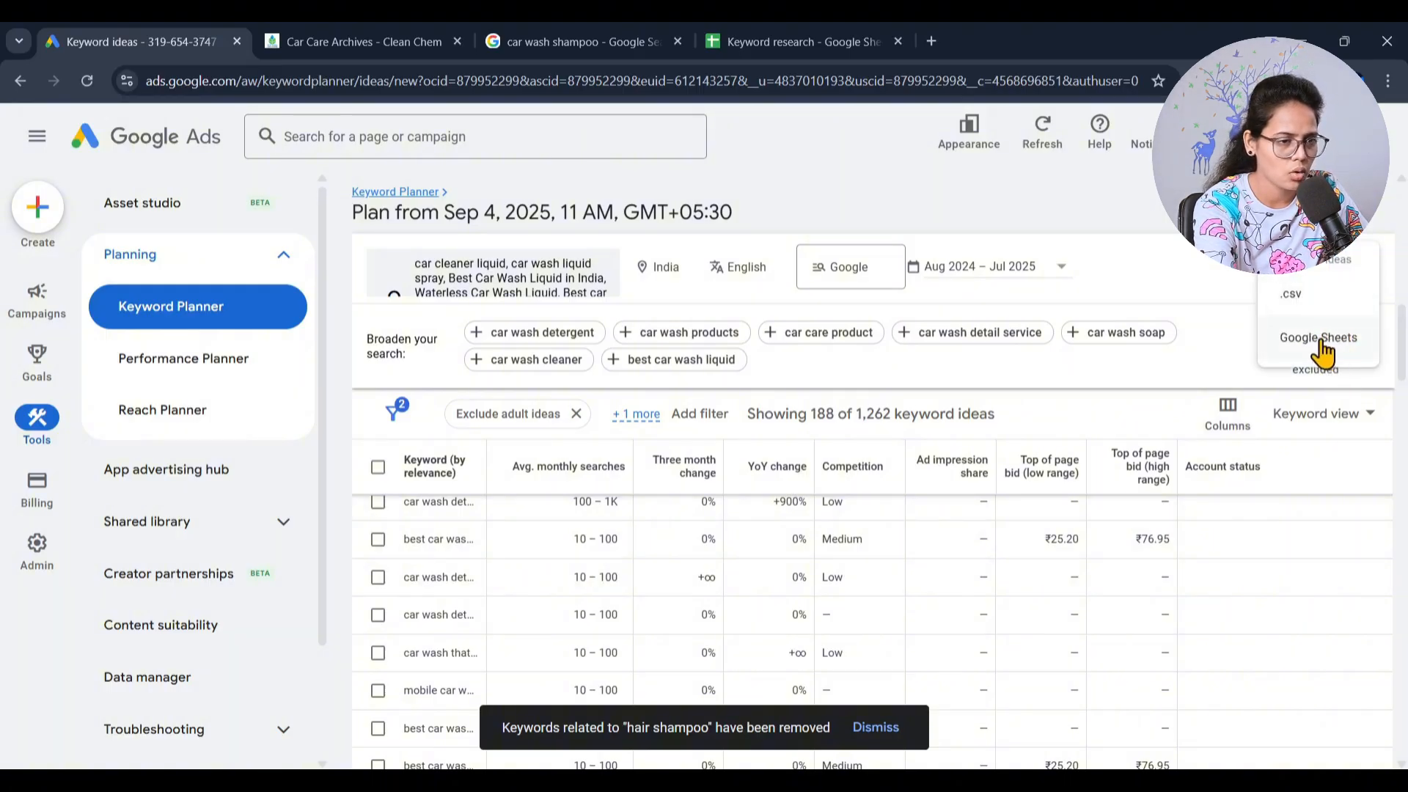
{"action": "left_click", "coordinate": [1325, 293]}
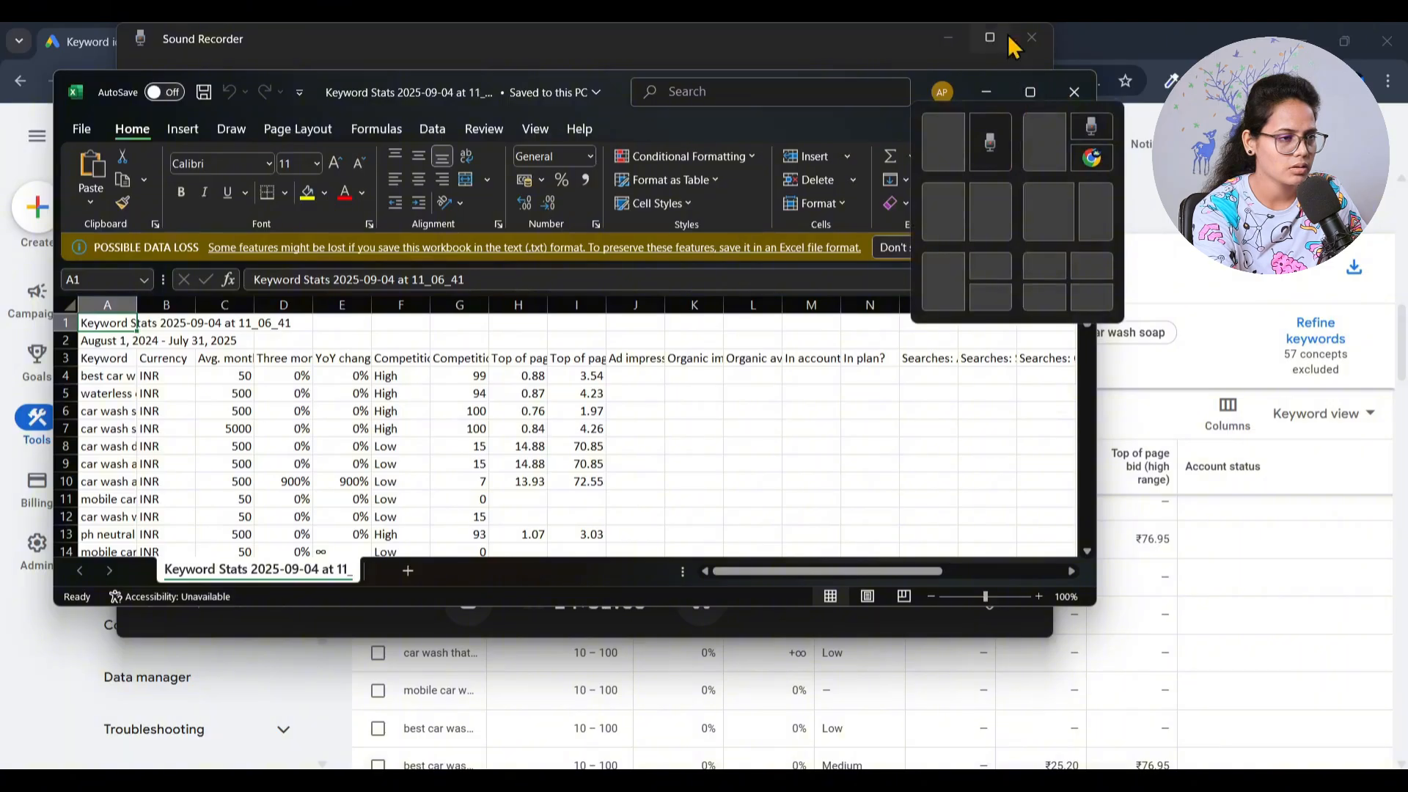
{"action": "left_click", "coordinate": [1030, 91]}
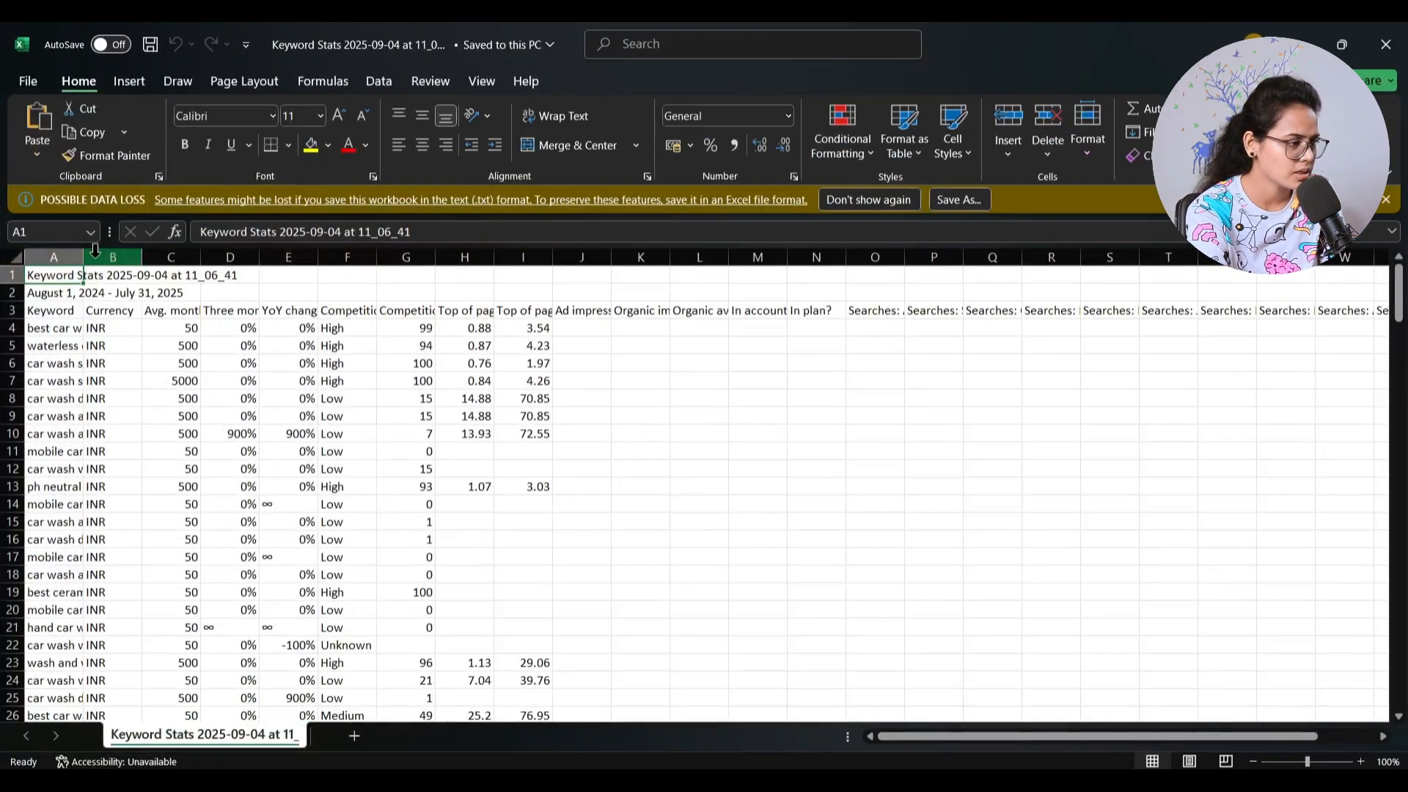
{"action": "left_click_drag", "start_coordinate": [84, 262], "coordinate": [336, 258]}
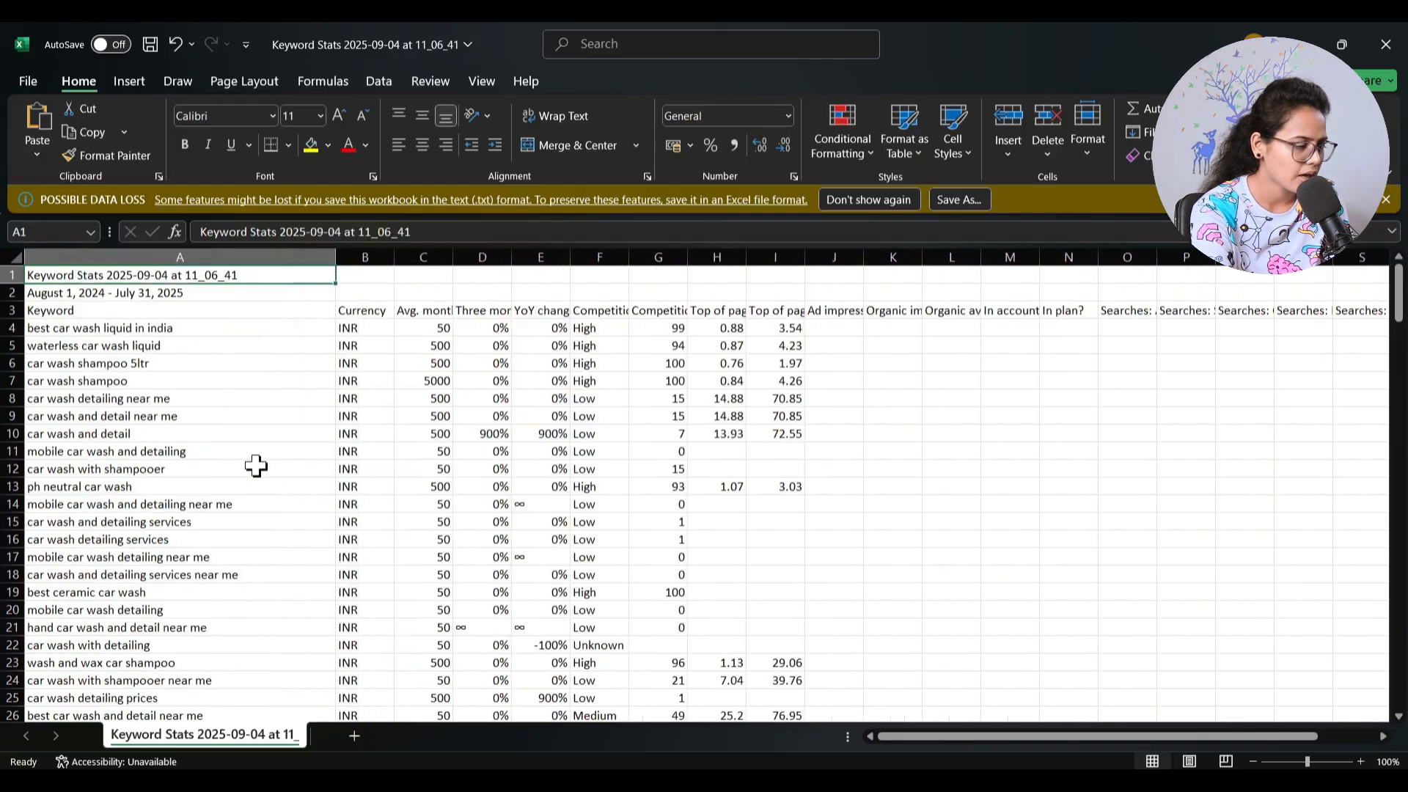
{"action": "left_click", "coordinate": [366, 256]}
{"action": "right_click", "coordinate": [367, 258]}
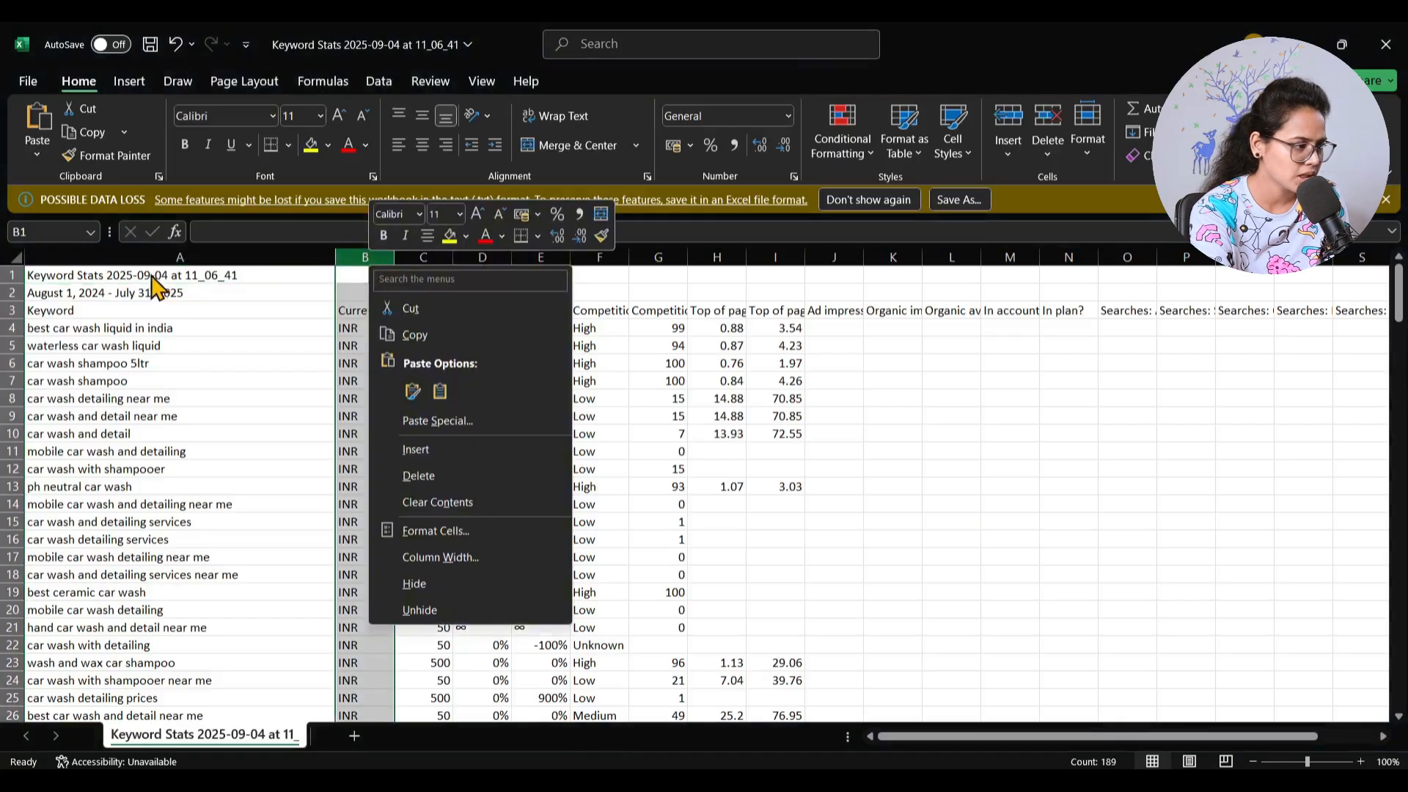
{"action": "left_click", "coordinate": [59, 292]}
- Delete the title and date range rows above the header row of the keyword sheet
{"action": "left_click", "coordinate": [60, 293]}
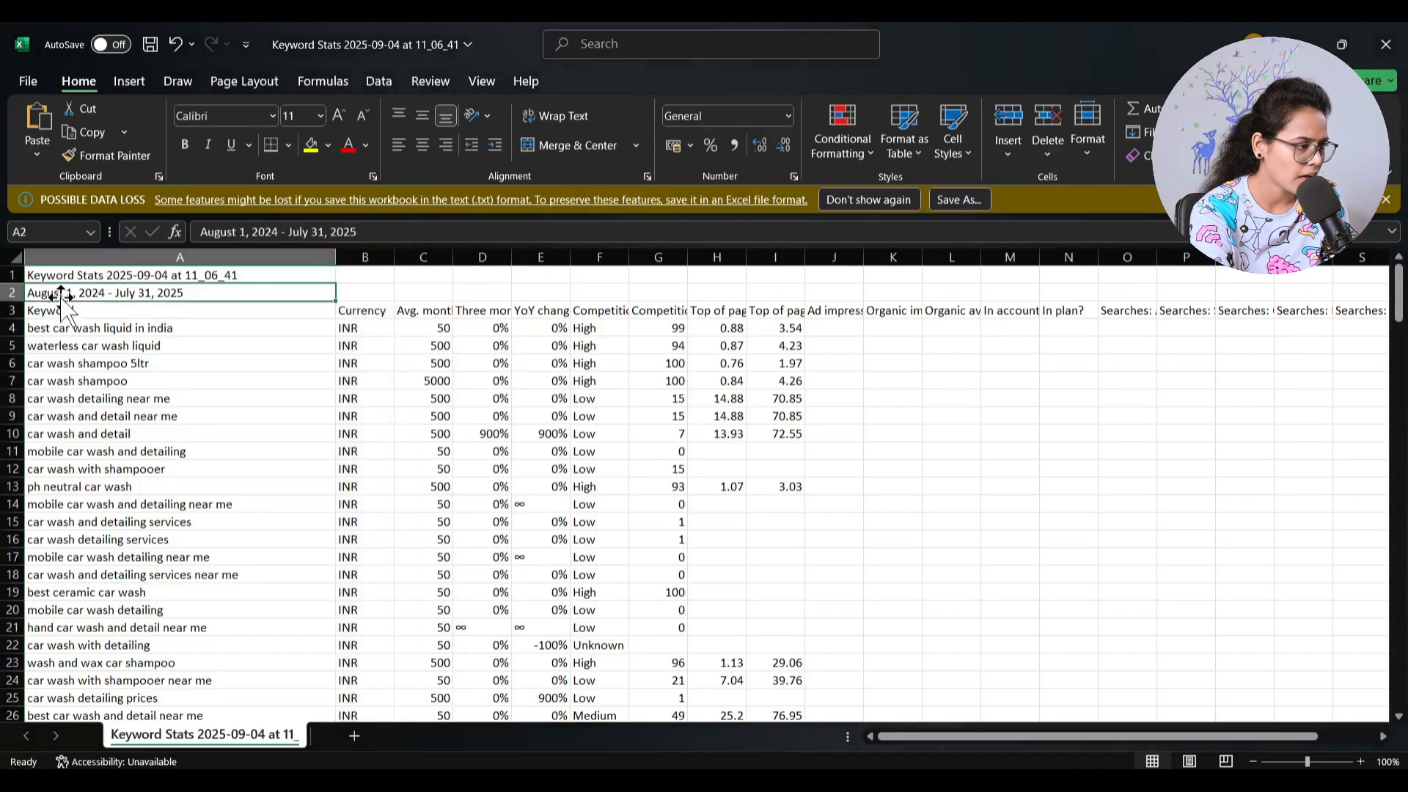
{"action": "left_click", "coordinate": [7, 275]}
{"action": "left_click", "coordinate": [6, 292], "text": "shift"}
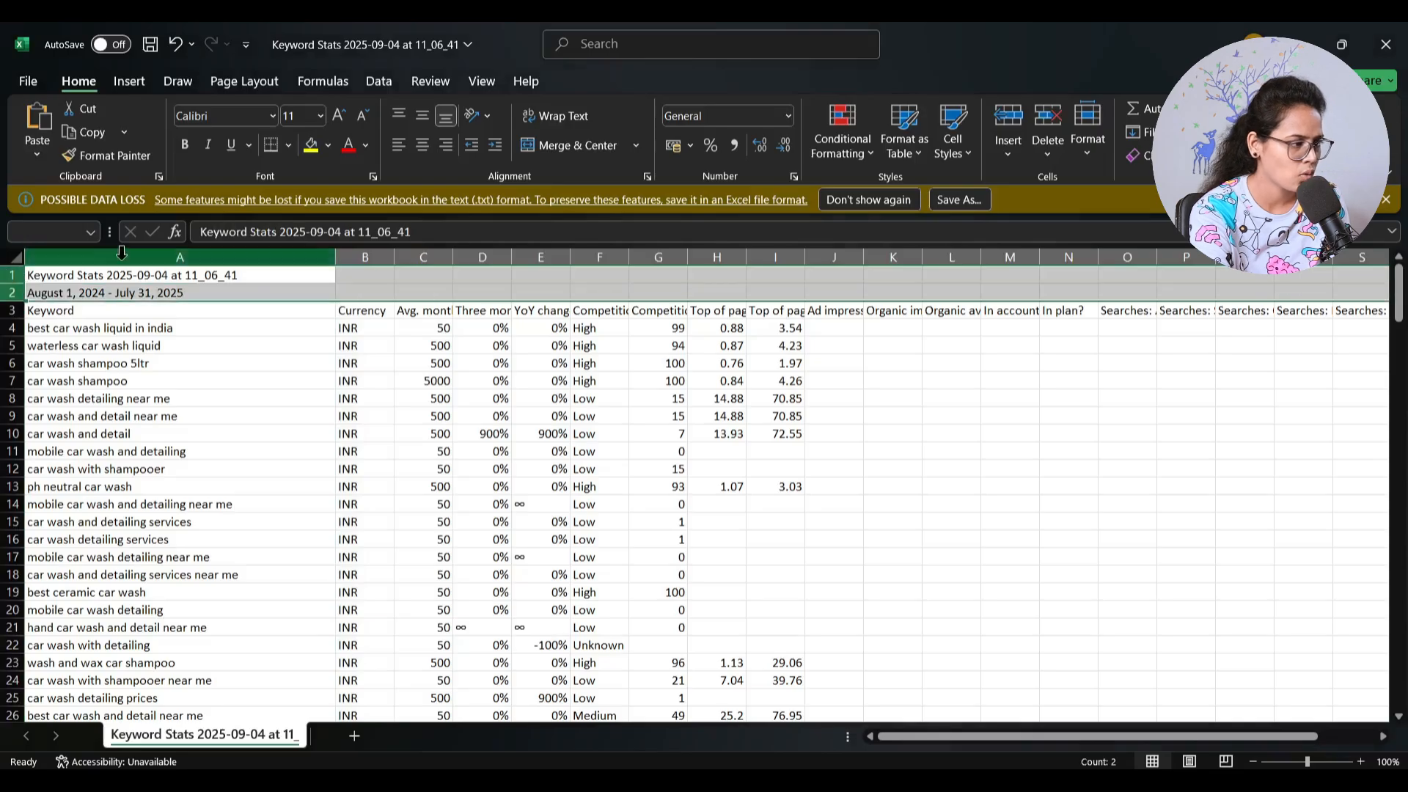
{"action": "right_click", "coordinate": [103, 285]}
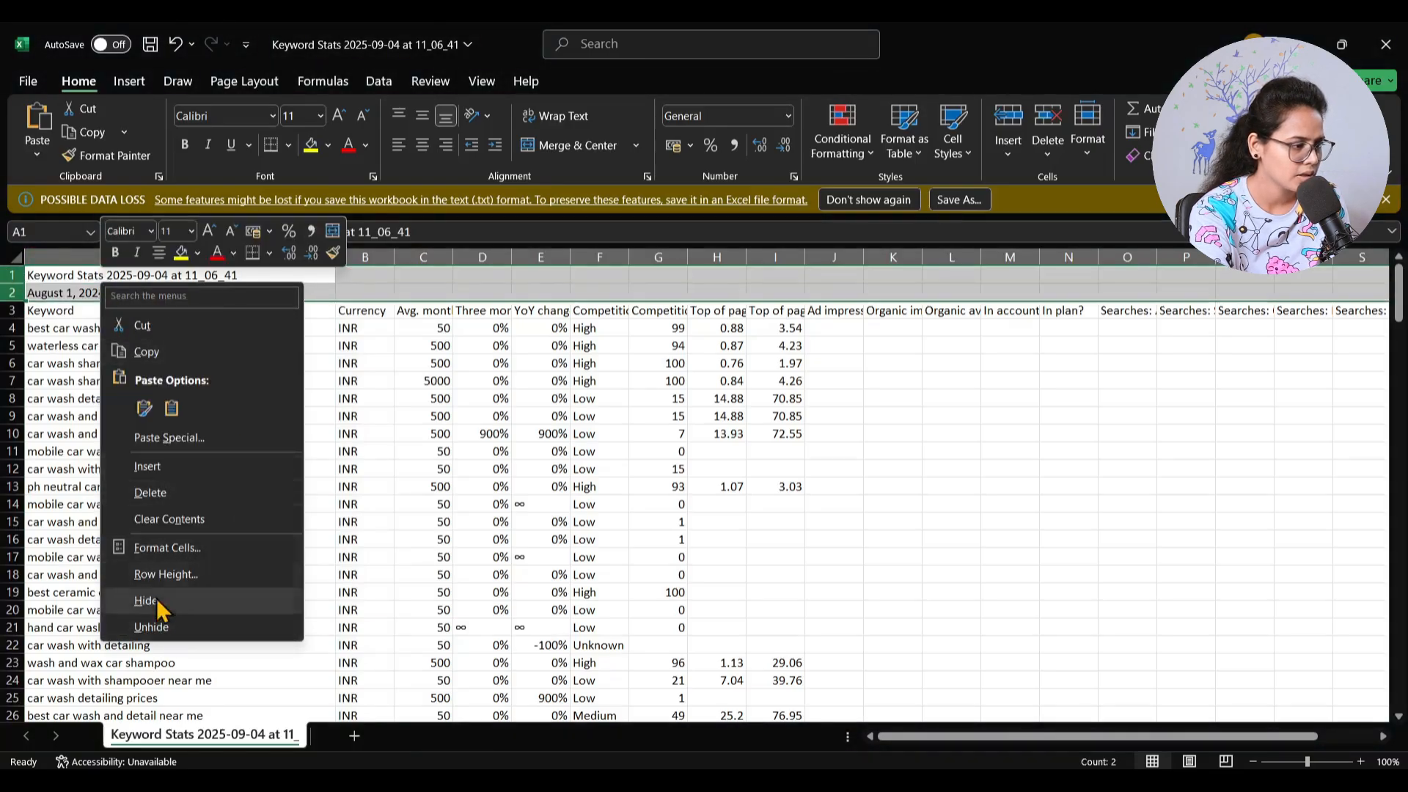
{"action": "left_click", "coordinate": [150, 492]}
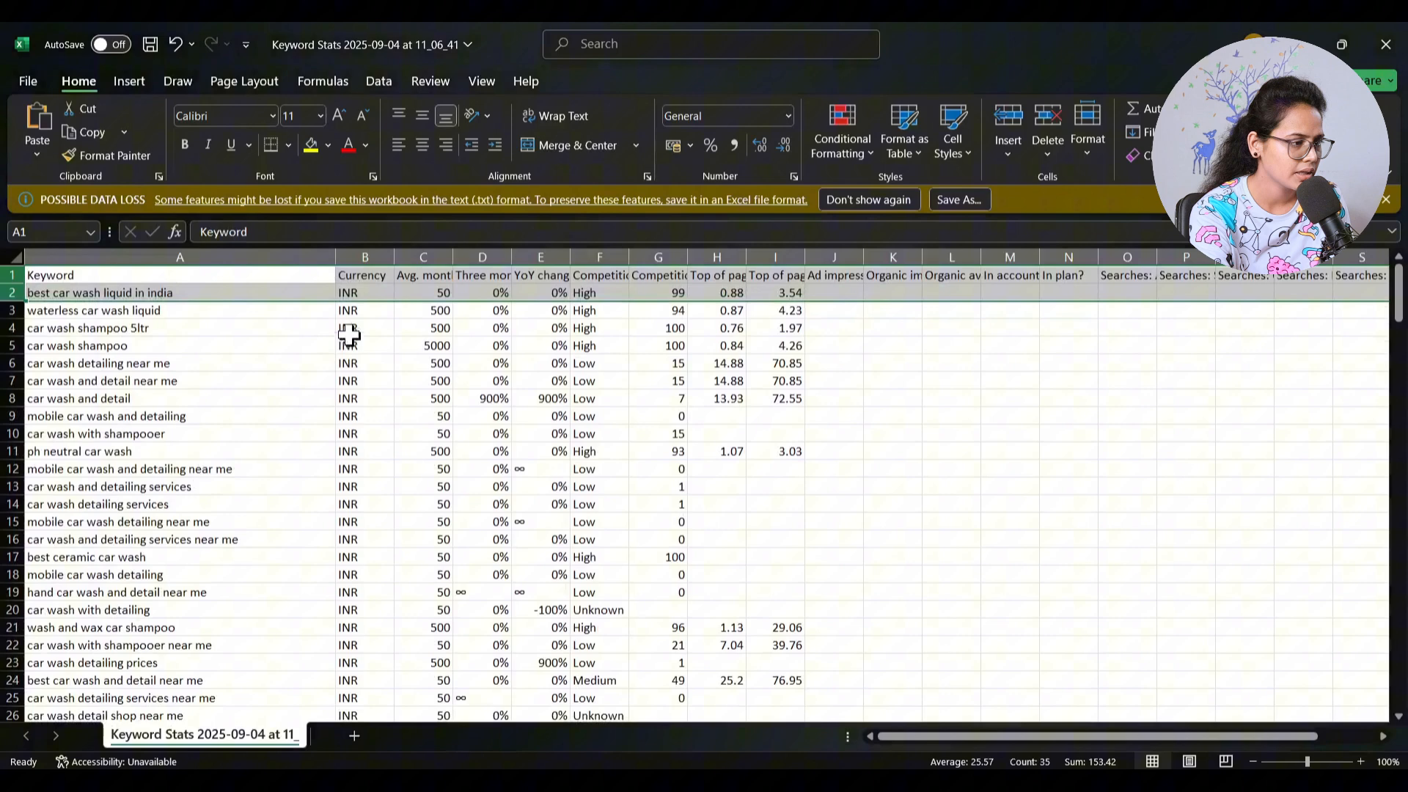
- Delete the Currency column and widen the Avg. monthly searches column until its full header fits
{"action": "left_click", "coordinate": [364, 253]}
{"action": "mouse_move", "coordinate": [364, 246]}
{"action": "left_mouse_down"}
{"action": "mouse_move", "coordinate": [408, 271]}
{"action": "mouse_move", "coordinate": [423, 248]}
{"action": "mouse_move", "coordinate": [365, 259]}
{"action": "left_mouse_up"}
{"action": "right_click", "coordinate": [366, 260]}
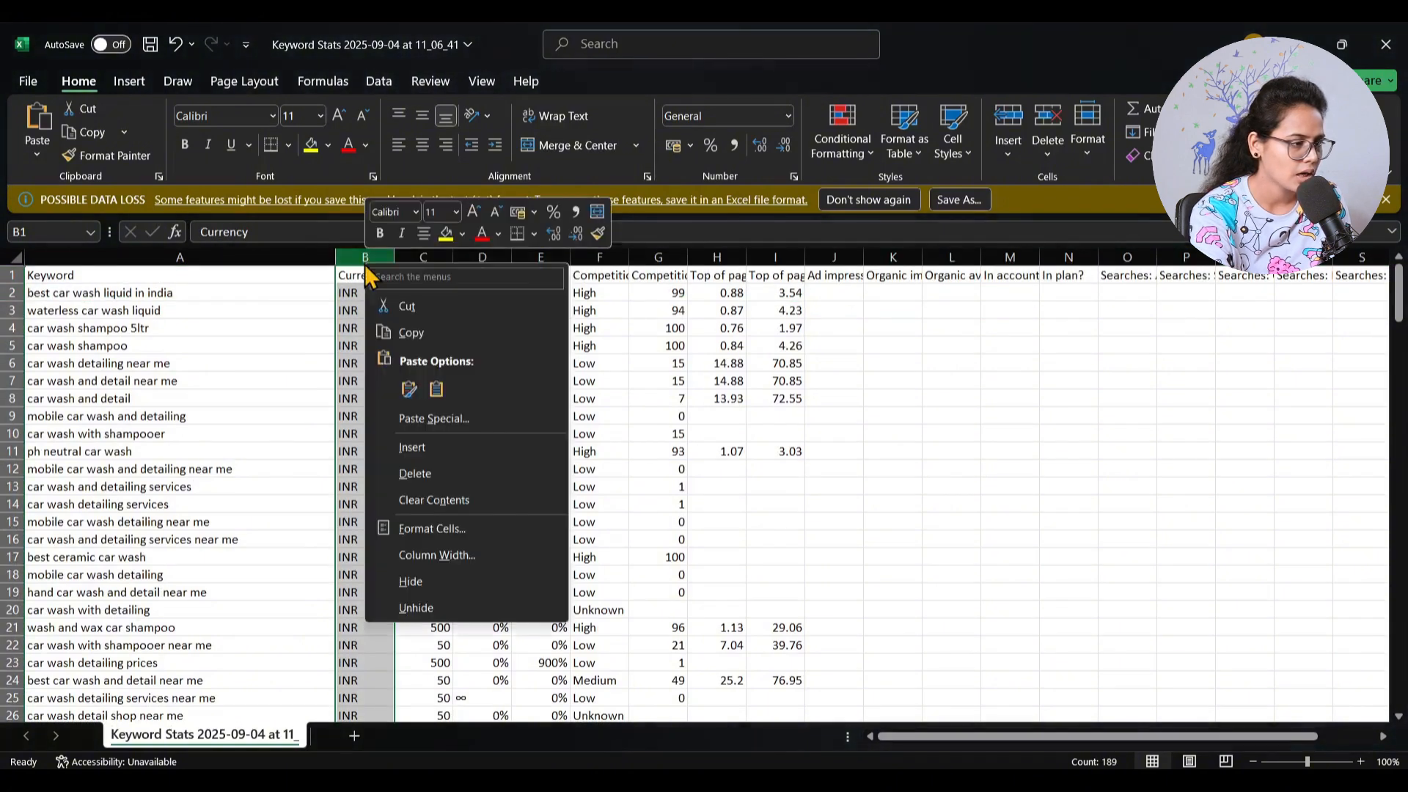
{"action": "left_click", "coordinate": [416, 473]}
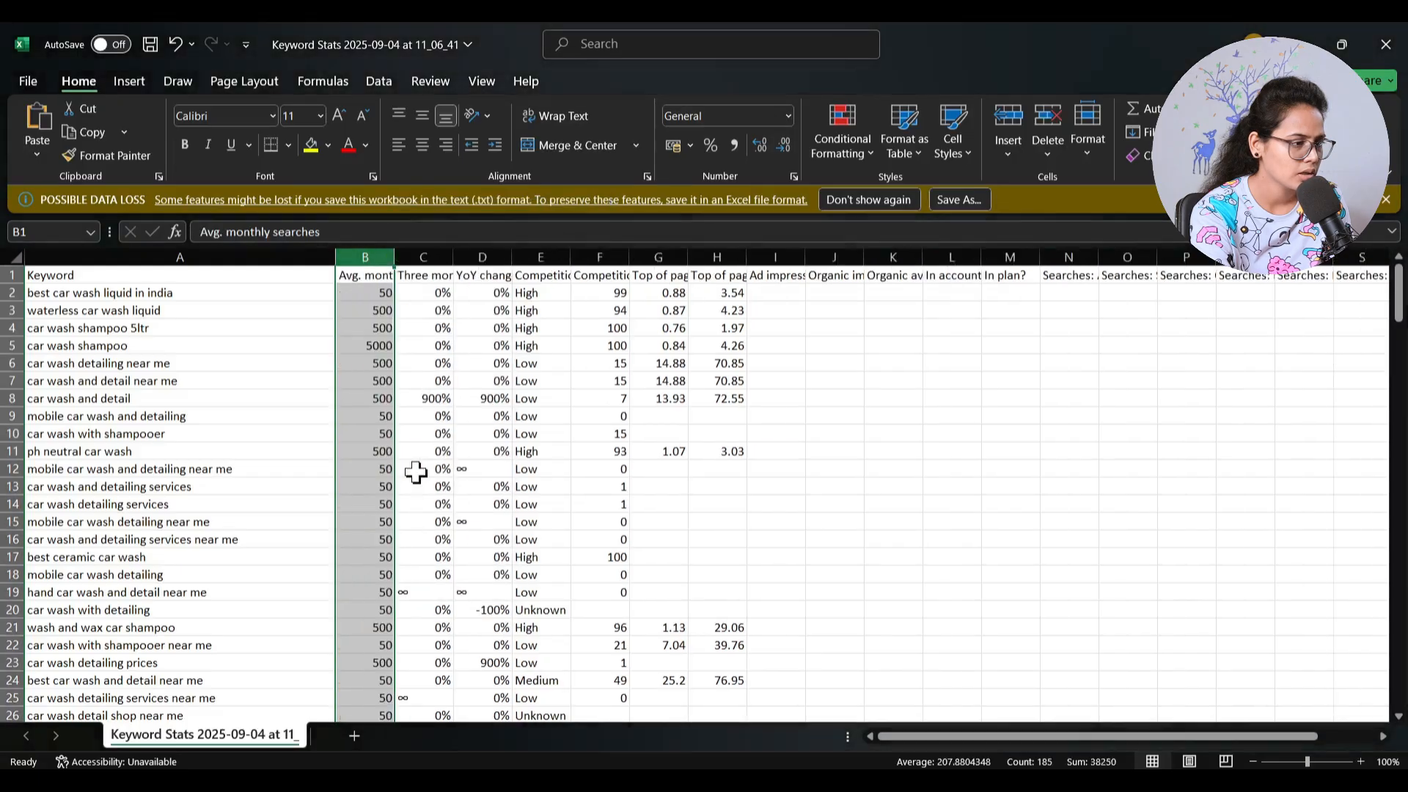
{"action": "left_click_drag", "start_coordinate": [392, 261], "coordinate": [491, 257]}
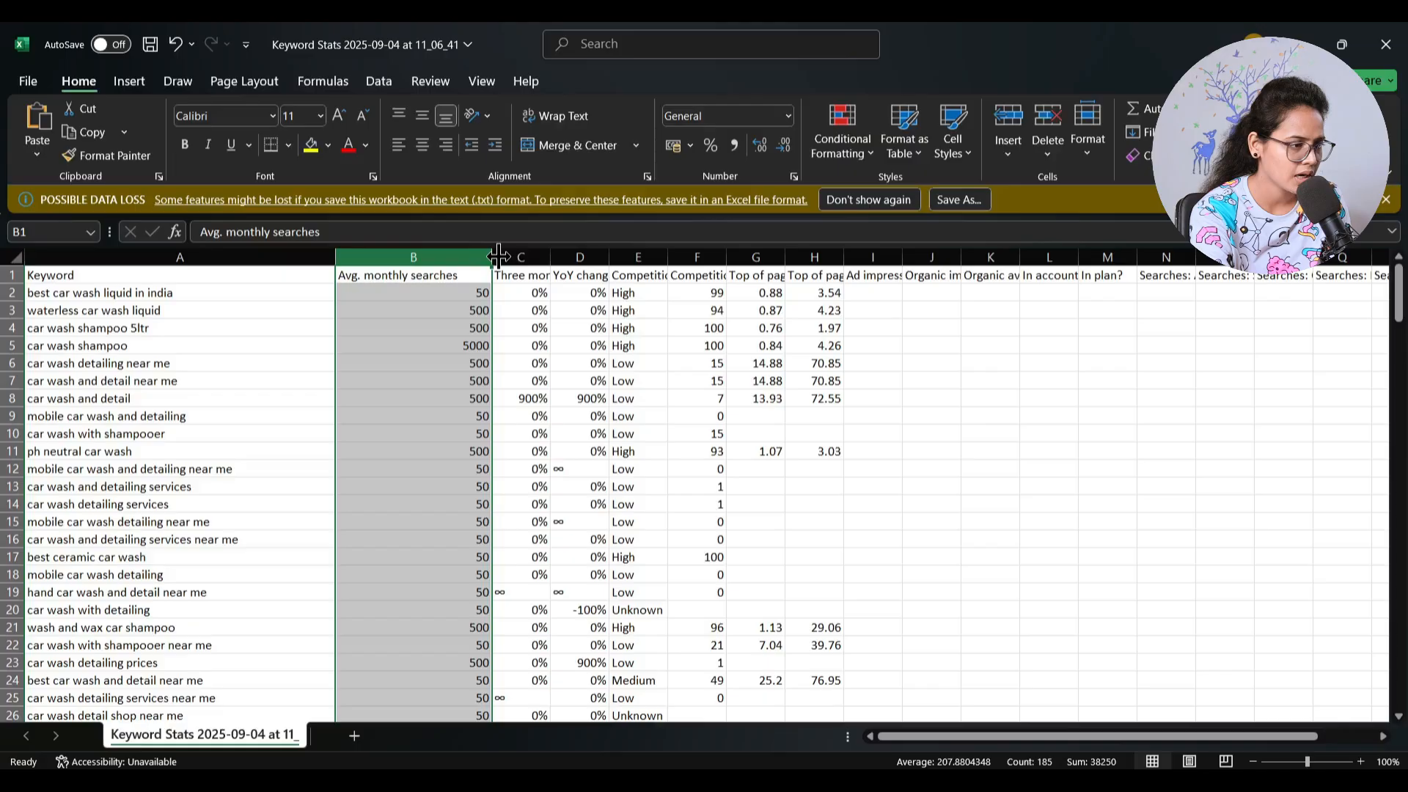
- Delete the Three month change and YoY change columns together from the keyword sheet
{"action": "left_click", "coordinate": [536, 257]}
{"action": "left_click", "coordinate": [579, 257], "text": "shift"}
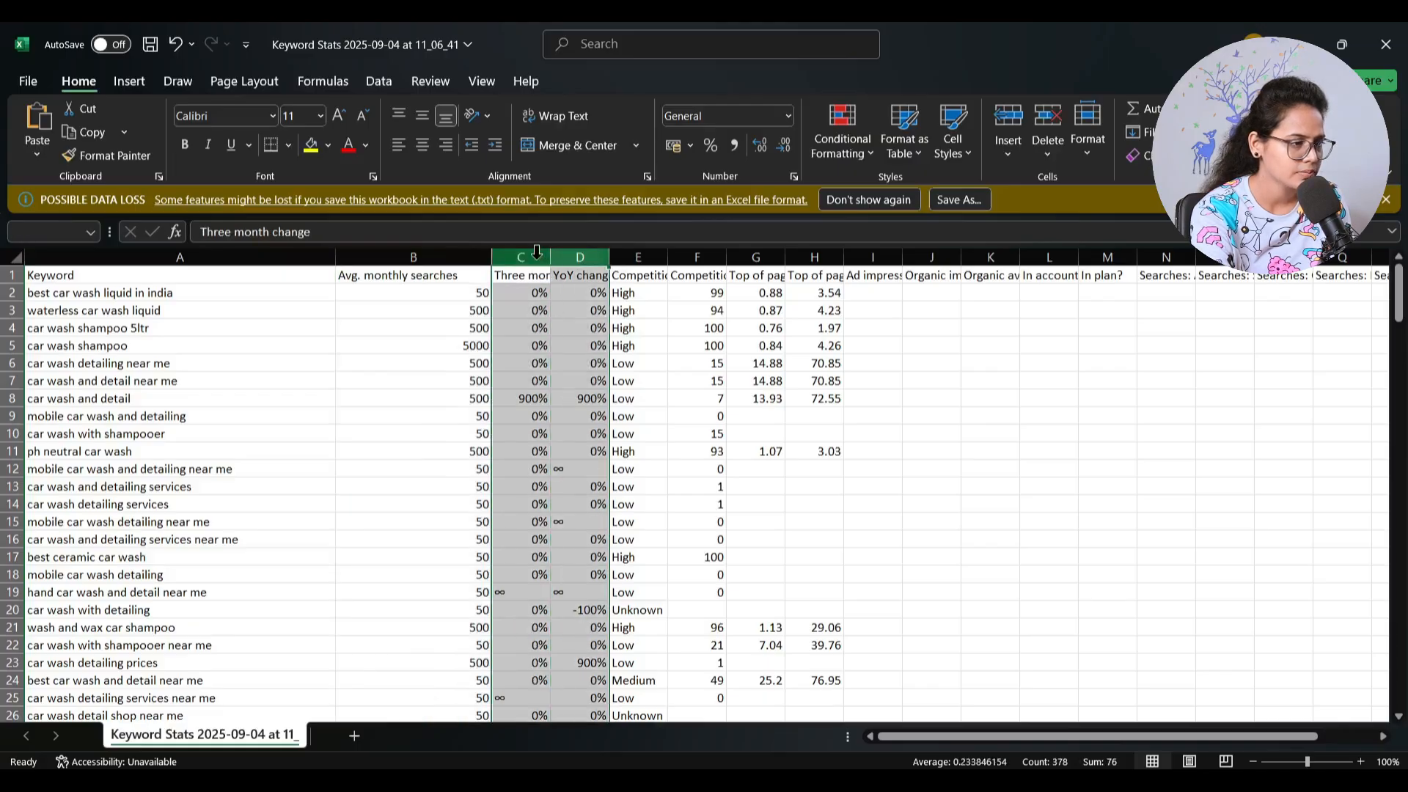
{"action": "right_click", "coordinate": [547, 258]}
{"action": "left_click", "coordinate": [597, 470]}
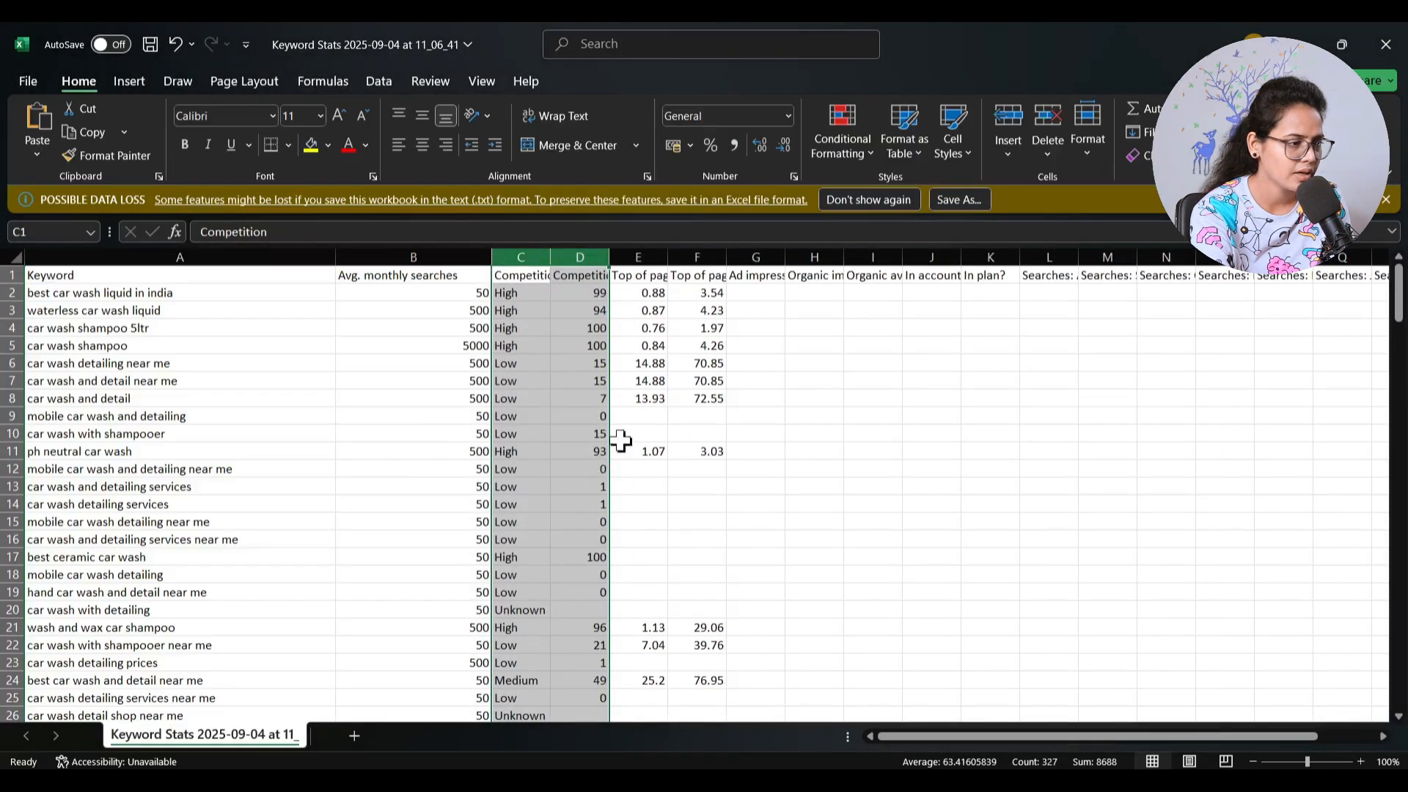
- Delete the text-based Competition column and widen the Competition (indexed value) column to fit its header
{"action": "left_click", "coordinate": [519, 257]}
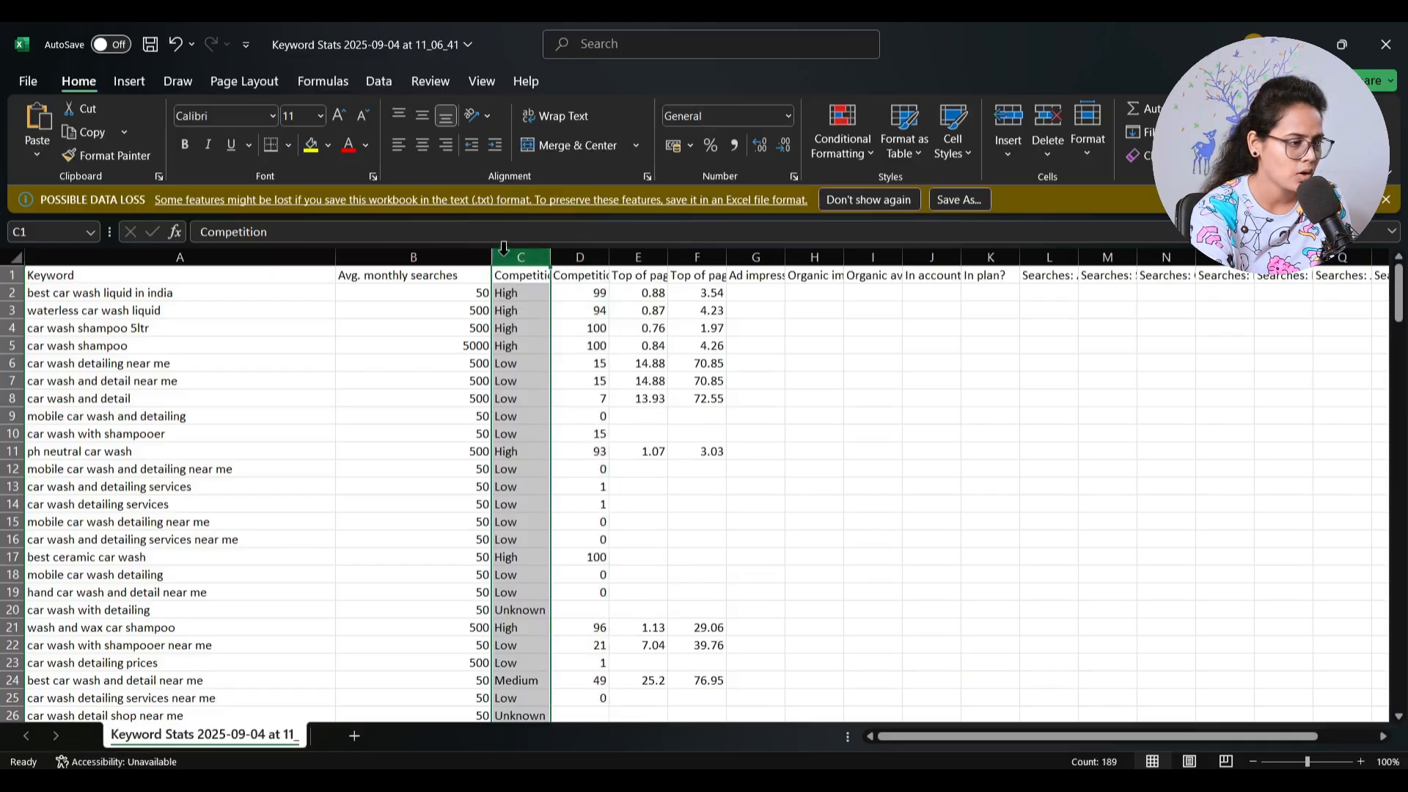
{"action": "right_click", "coordinate": [519, 256]}
{"action": "left_click", "coordinate": [590, 478]}
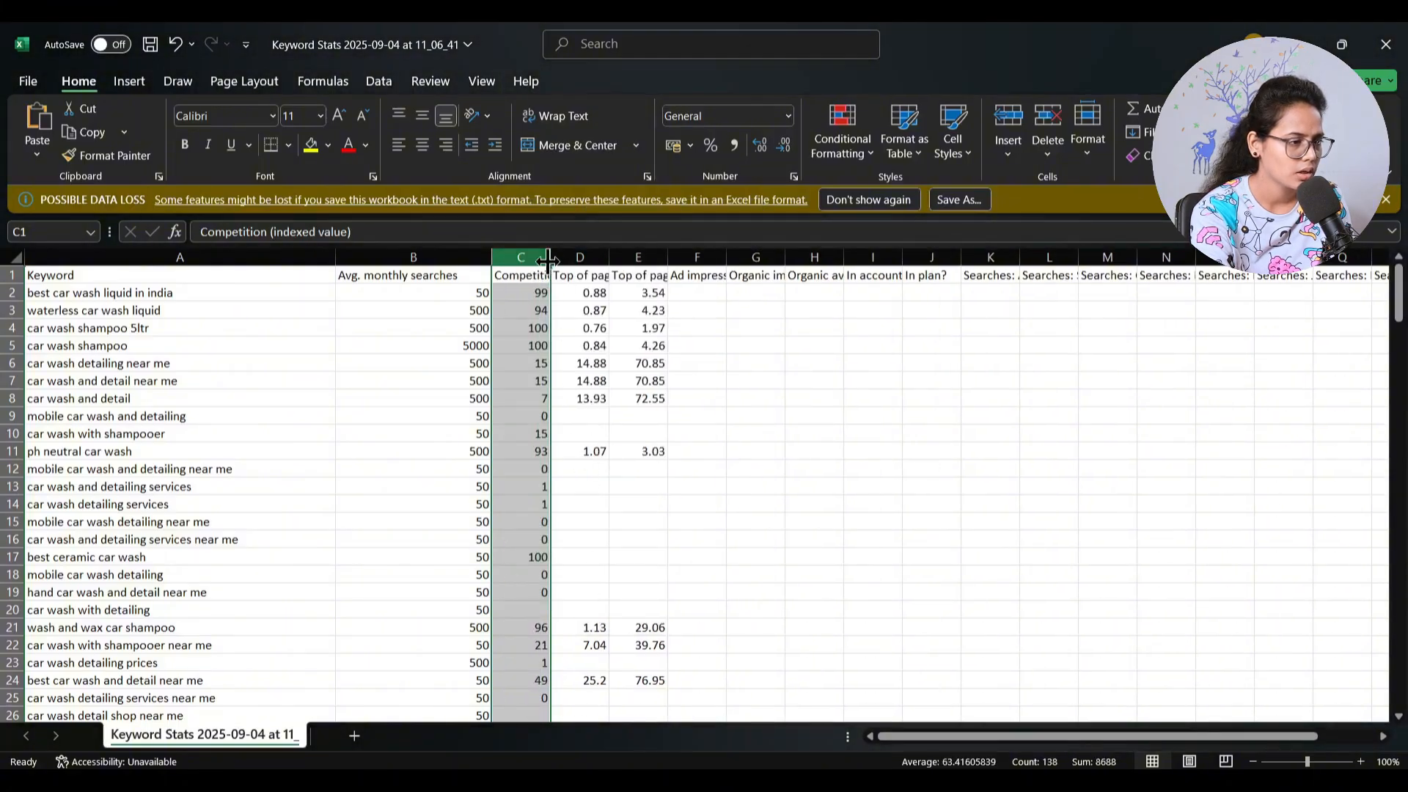
{"action": "left_click_drag", "start_coordinate": [550, 257], "coordinate": [660, 253]}
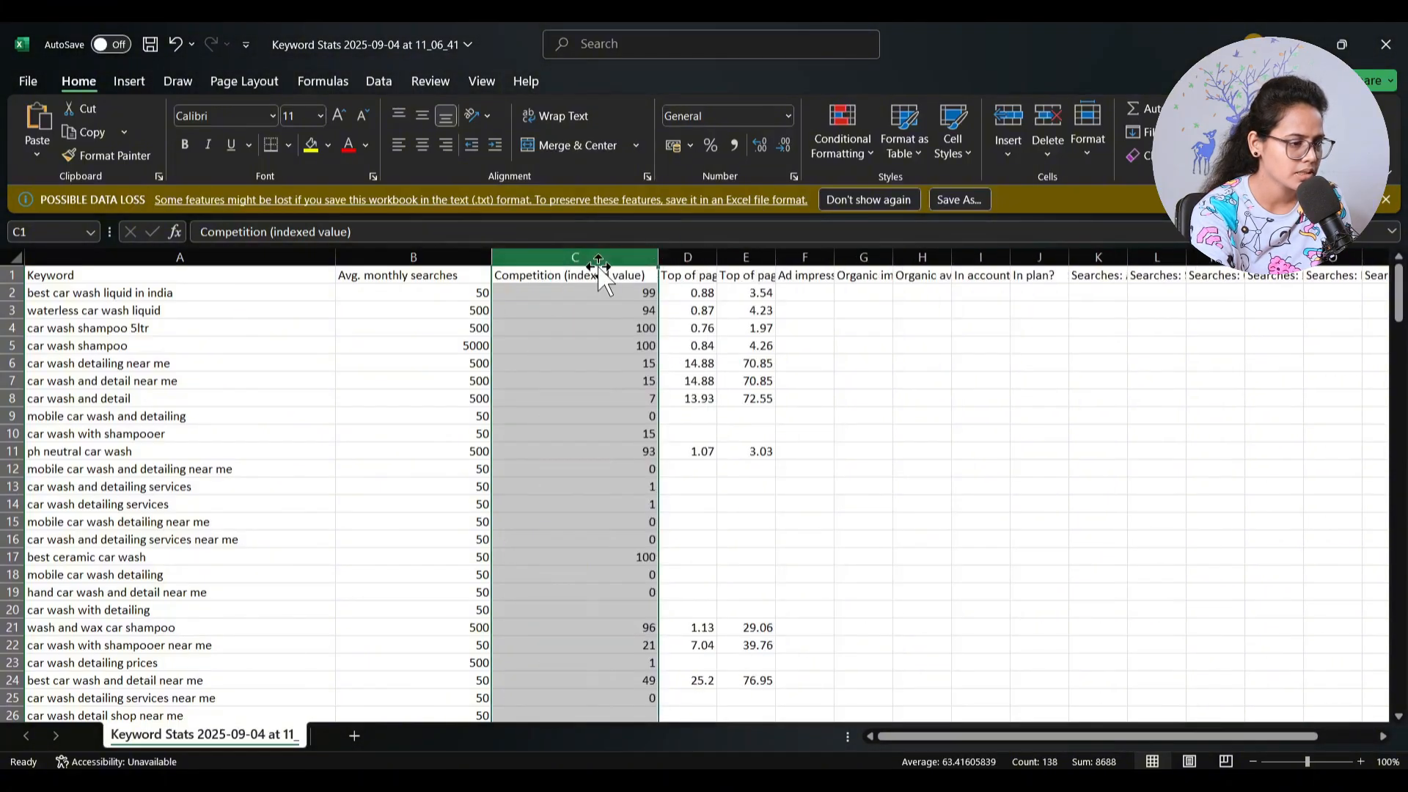
- Delete columns D through W, from Top of page bid (low range) to Searches: Jul 2025
{"action": "left_click", "coordinate": [688, 256]}
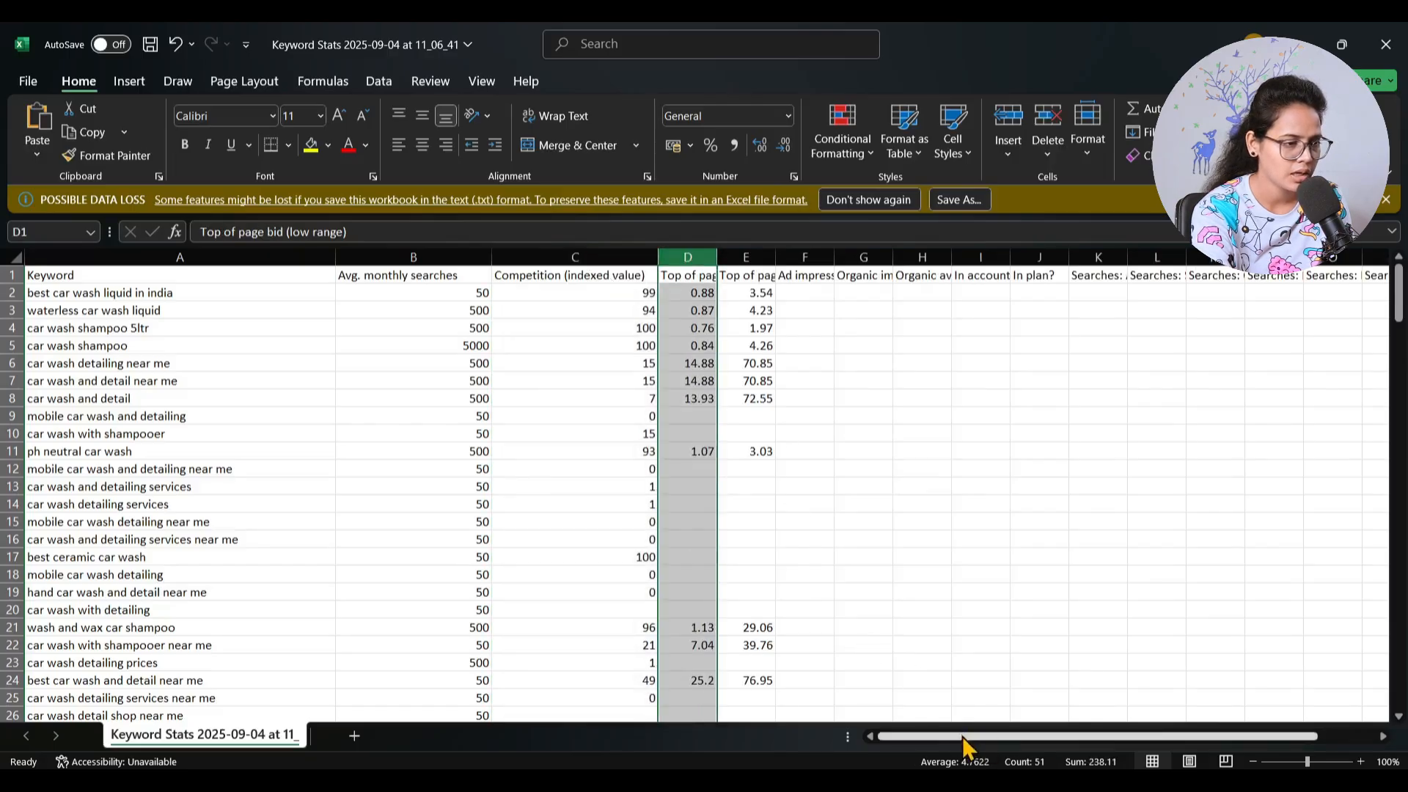
{"action": "left_click_drag", "start_coordinate": [966, 736], "coordinate": [1243, 715]}
{"action": "left_click", "coordinate": [1159, 258], "text": "shift"}
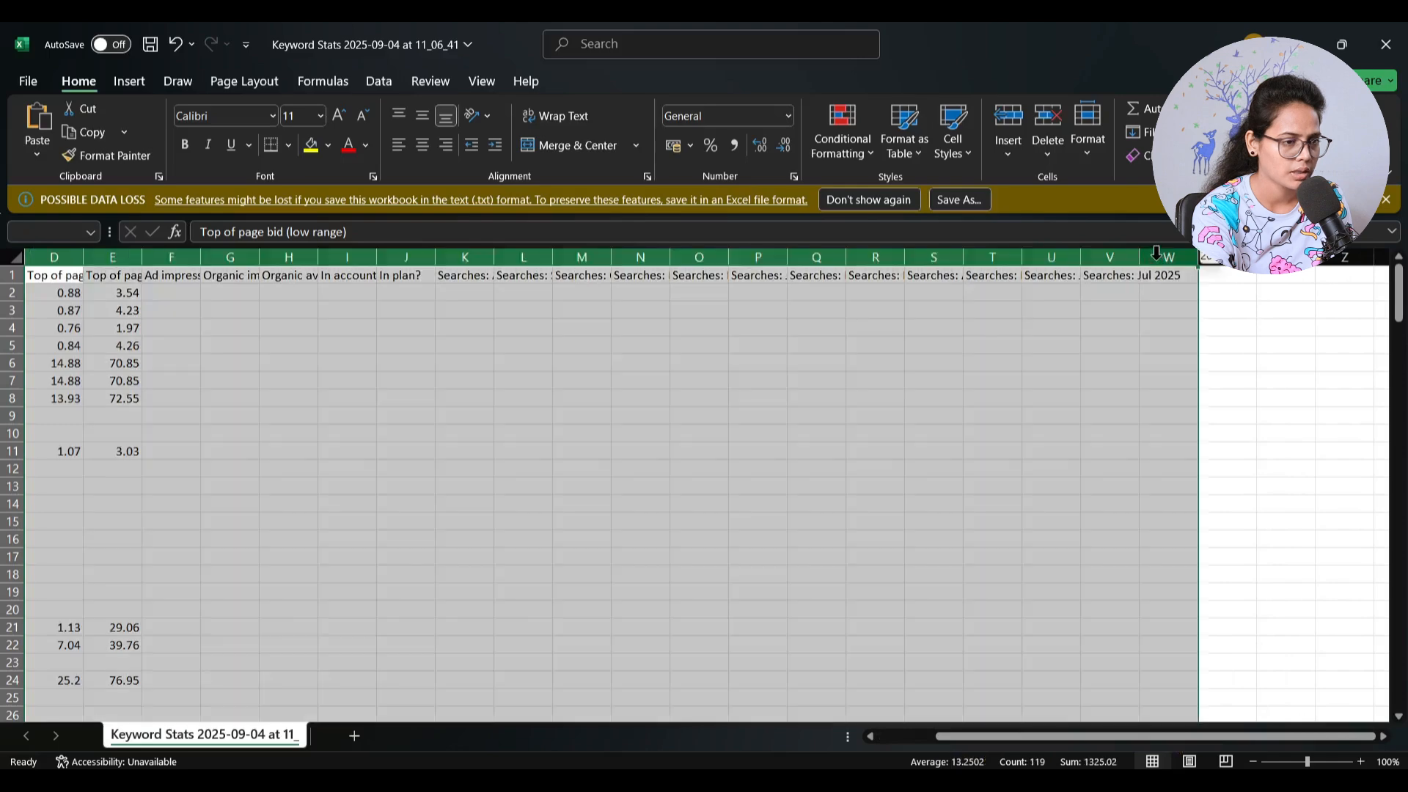
{"action": "right_click", "coordinate": [995, 314]}
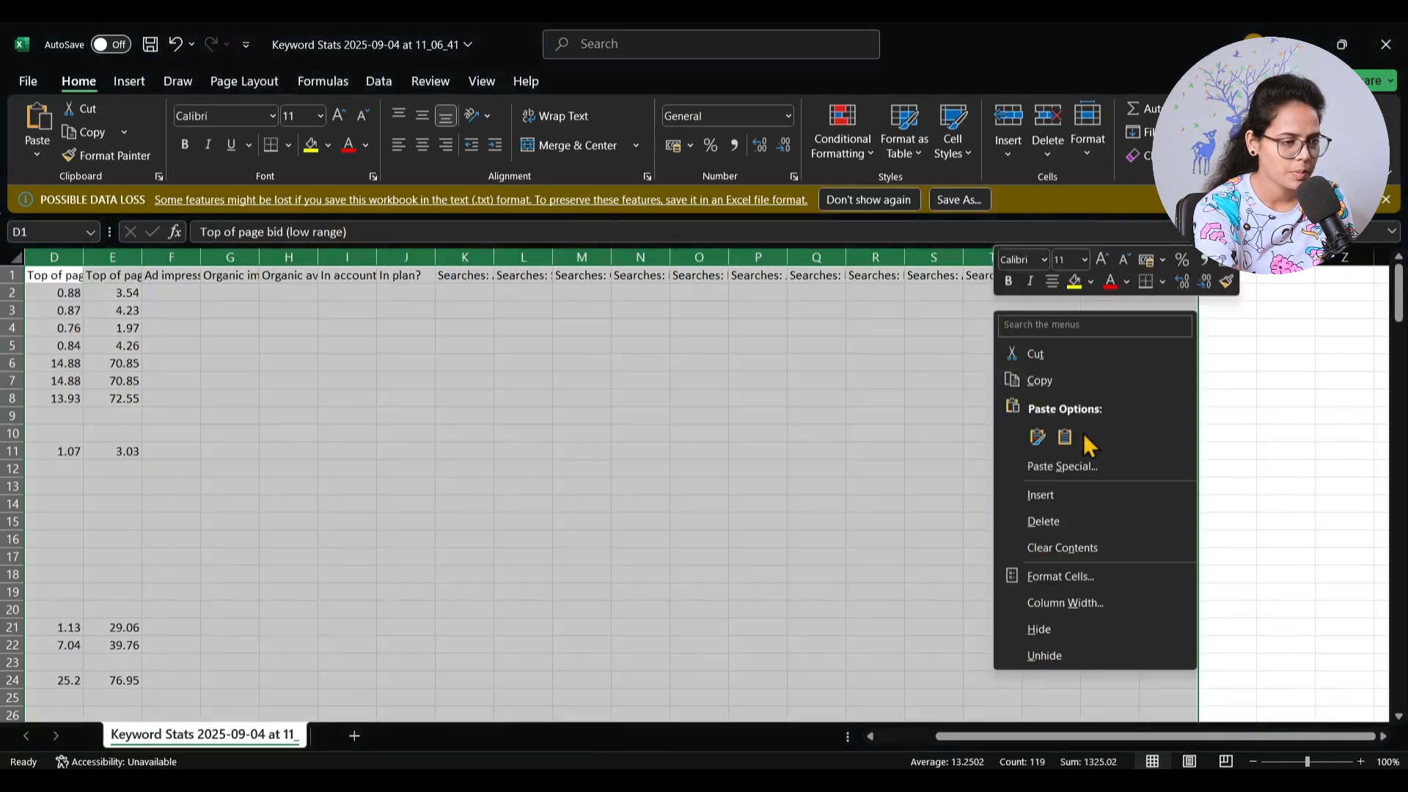
{"action": "left_click", "coordinate": [1059, 522]}
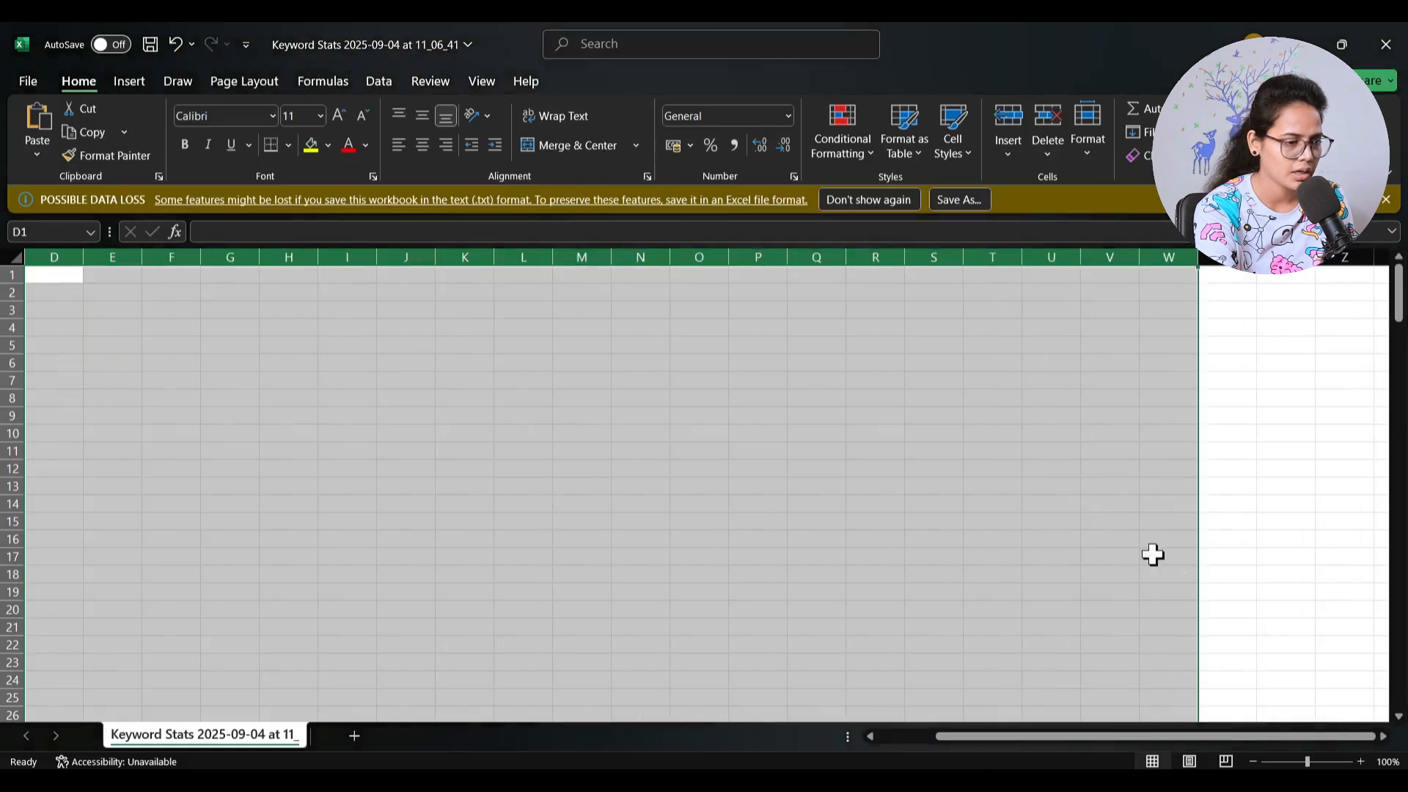
{"action": "scroll", "coordinate": [1181, 737], "scroll_direction": "left", "scroll_amount": 3}
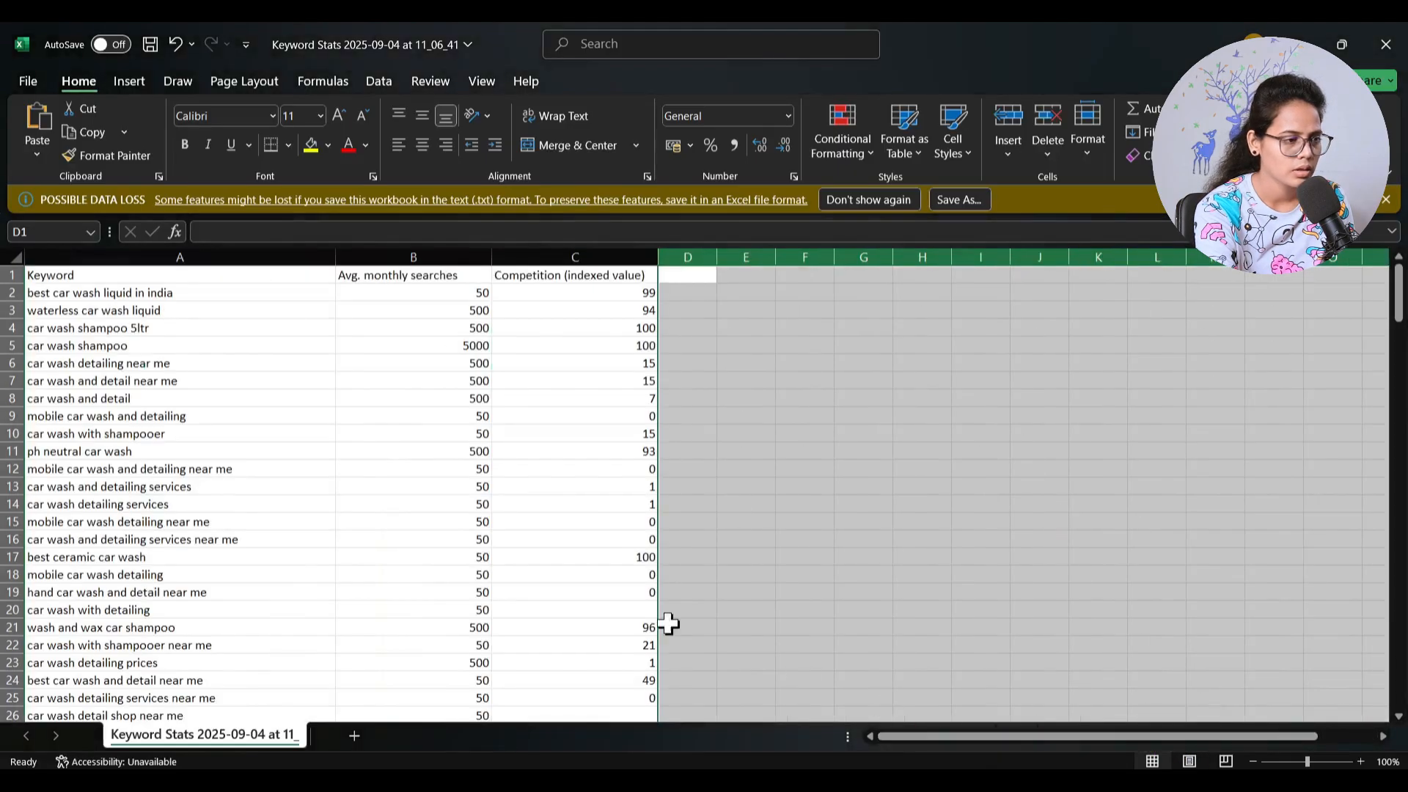
{"action": "left_click", "coordinate": [627, 594]}
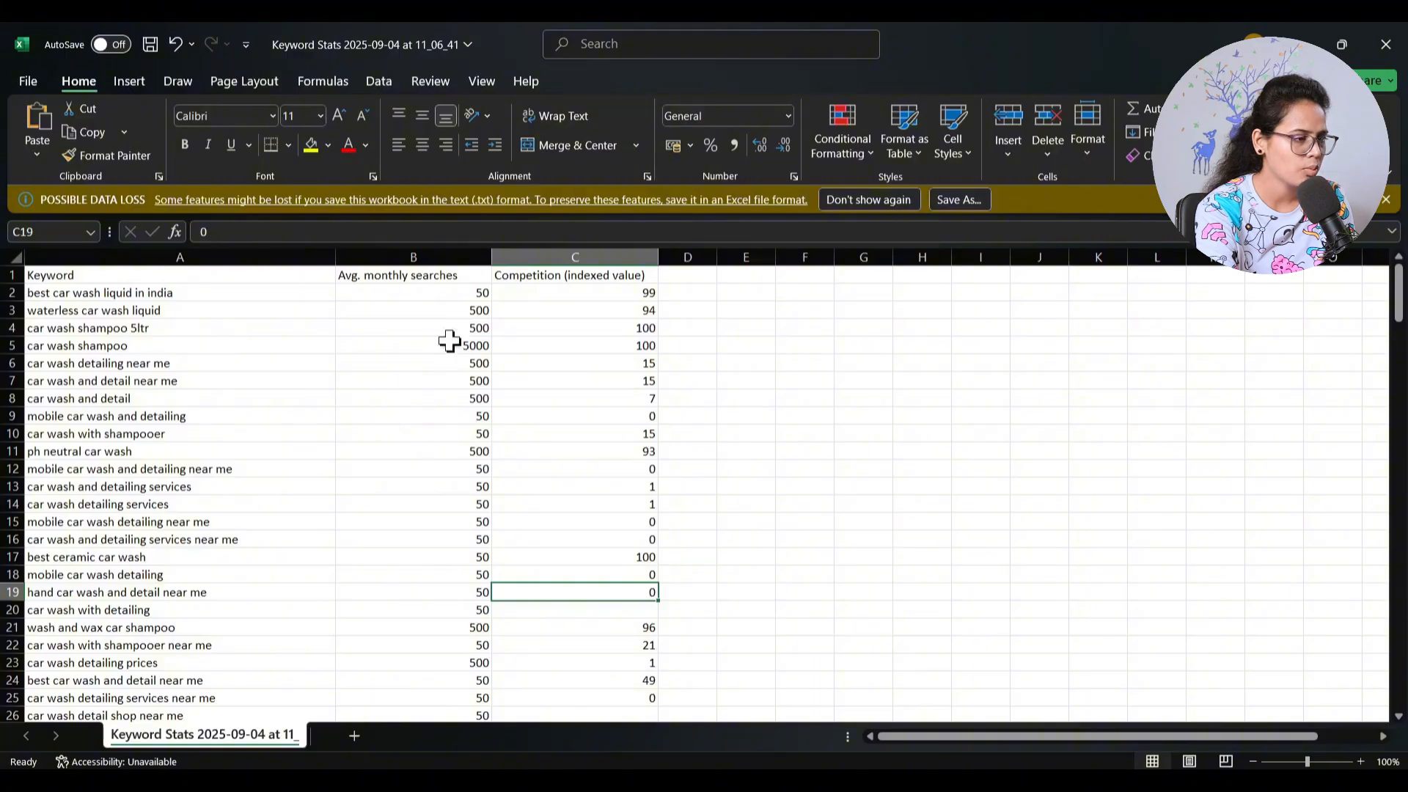
- Sort the keyword rows by Avg. monthly searches from largest to smallest, keeping the neighbouring columns together
{"action": "left_click", "coordinate": [426, 258]}
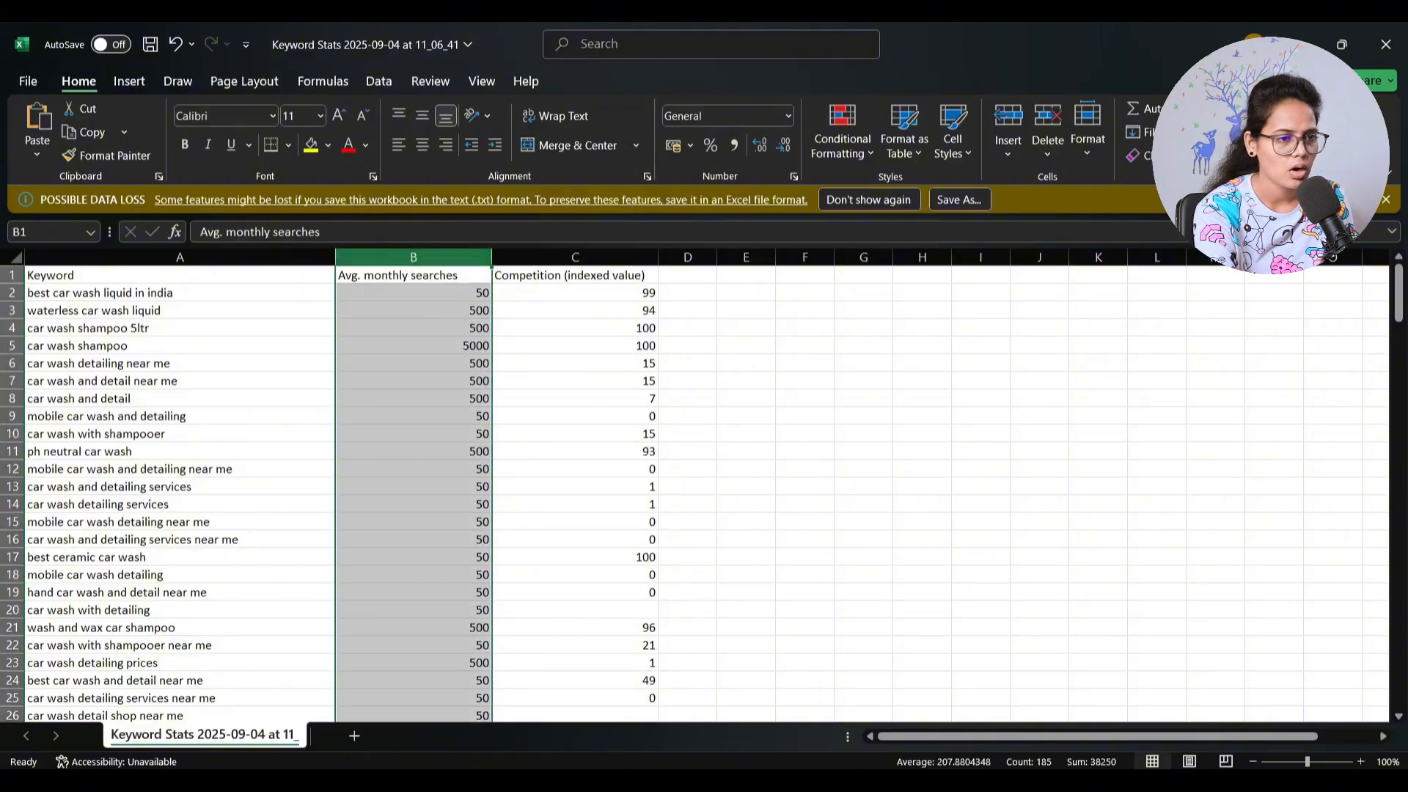
{"action": "left_click", "coordinate": [1246, 141]}
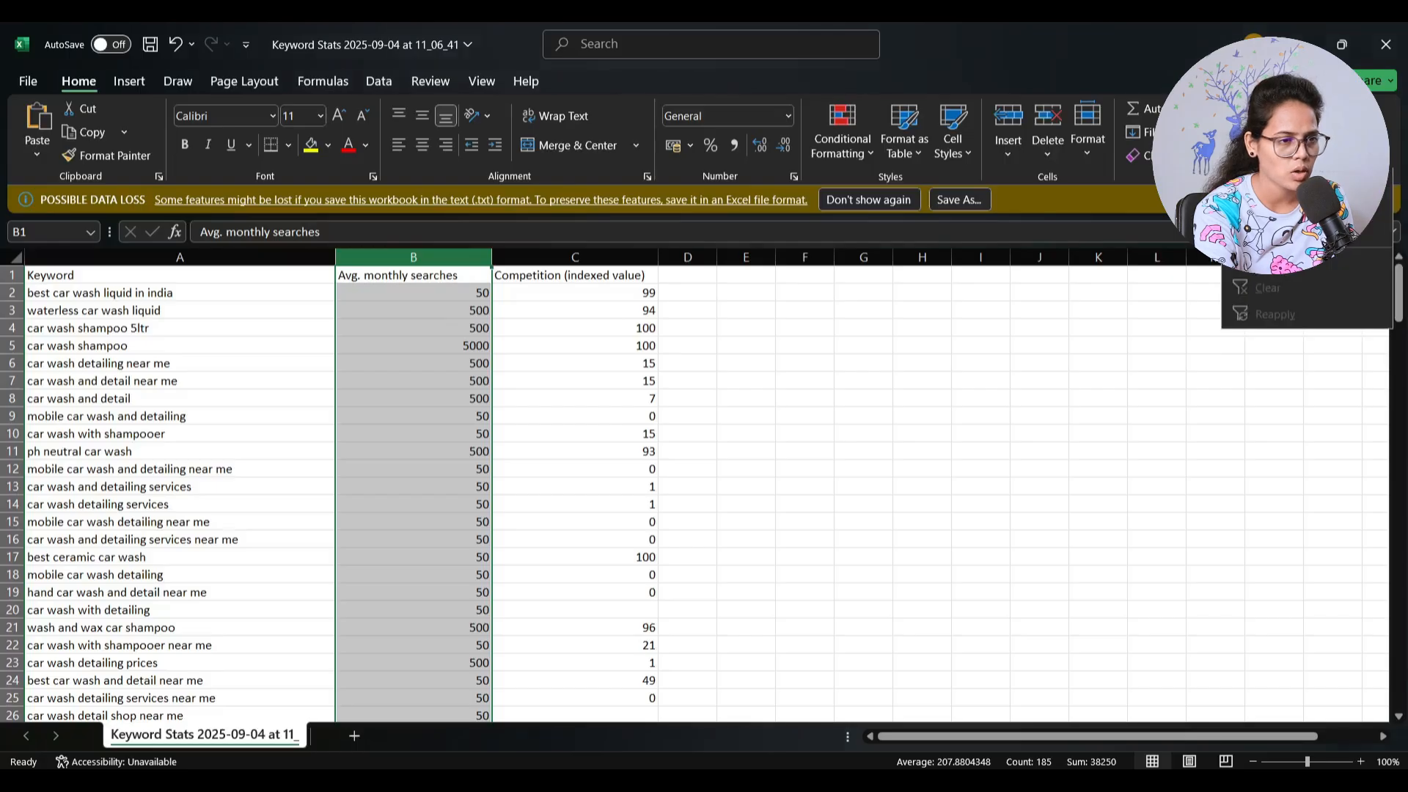
{"action": "left_click", "coordinate": [1276, 207]}
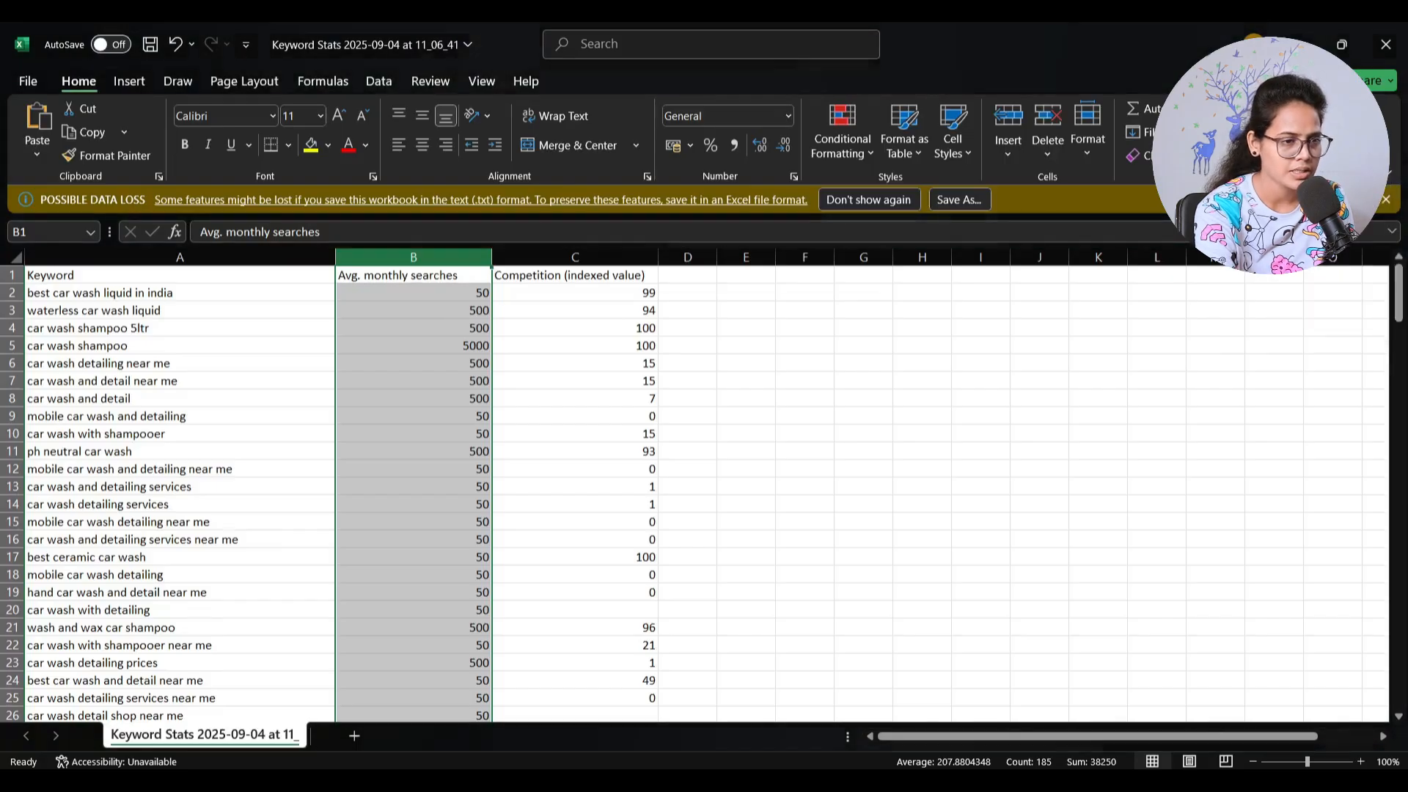
{"action": "left_click", "coordinate": [777, 445]}
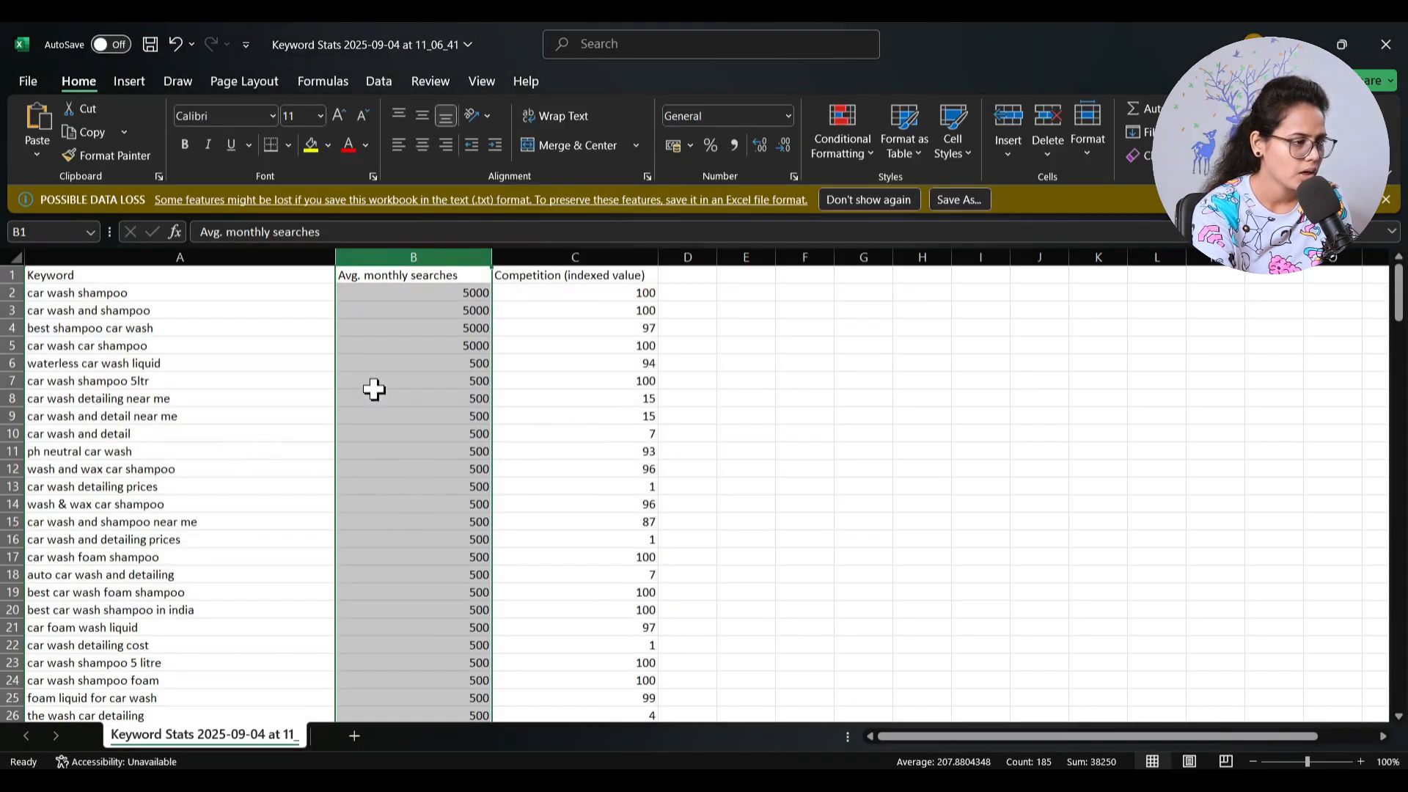
- Delete the keyword cells with fewer than 500 average monthly searches, from A28 to C189, with Shift cells left
{"action": "scroll", "coordinate": [387, 412], "scroll_direction": "down", "scroll_amount": 20}
{"action": "scroll", "coordinate": [387, 412], "scroll_direction": "down", "scroll_amount": 20}
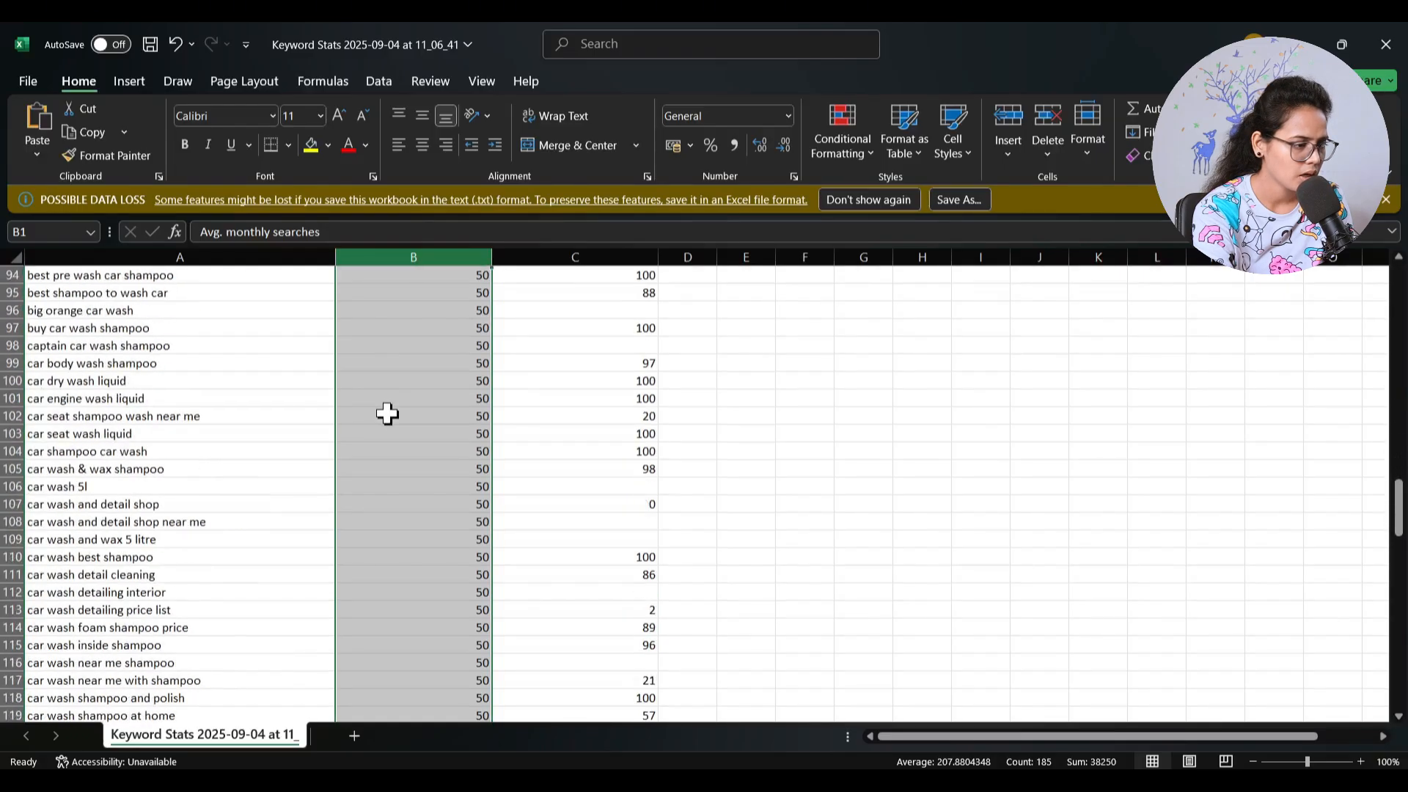
{"action": "scroll", "coordinate": [397, 414], "scroll_direction": "up", "scroll_amount": 20}
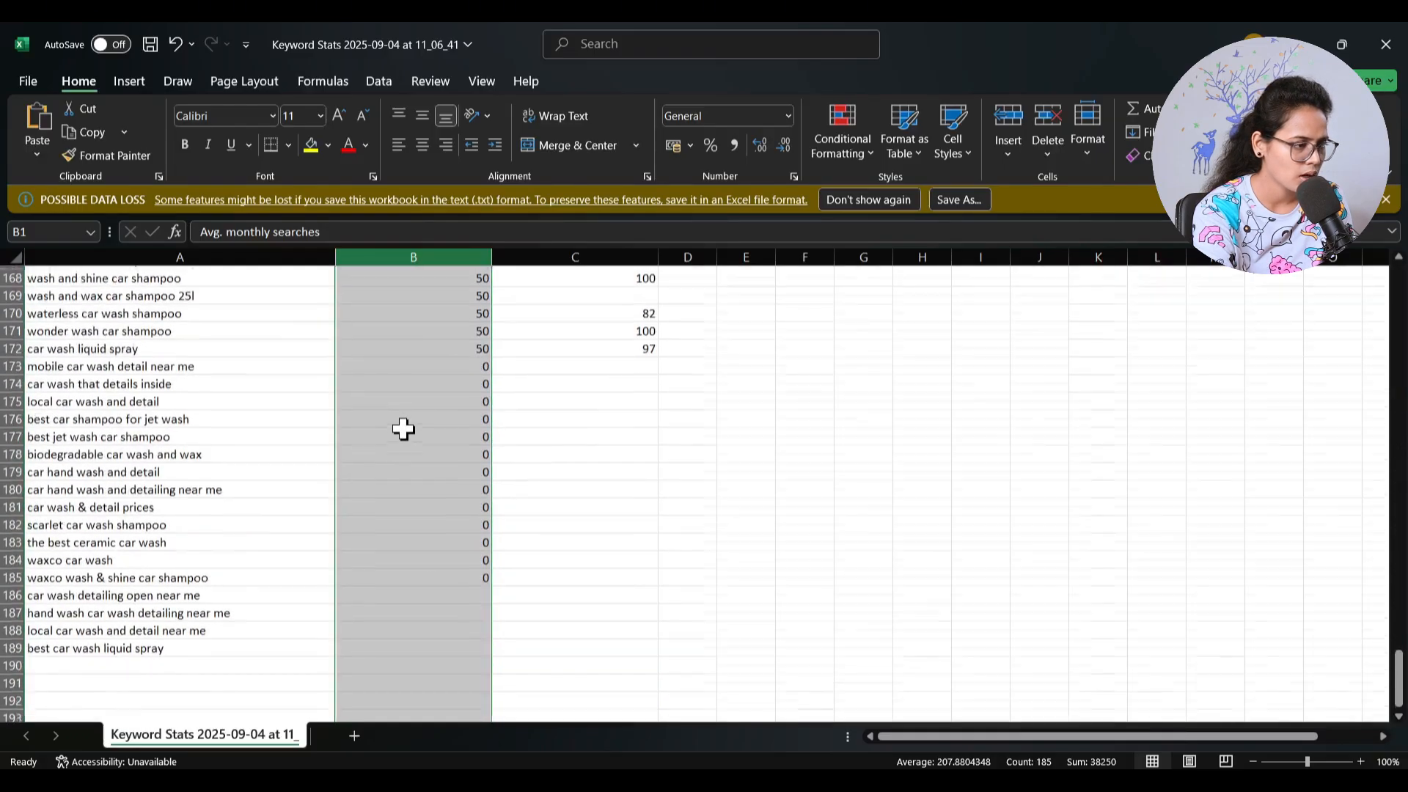
{"action": "scroll", "coordinate": [407, 426], "scroll_direction": "up", "scroll_amount": 20}
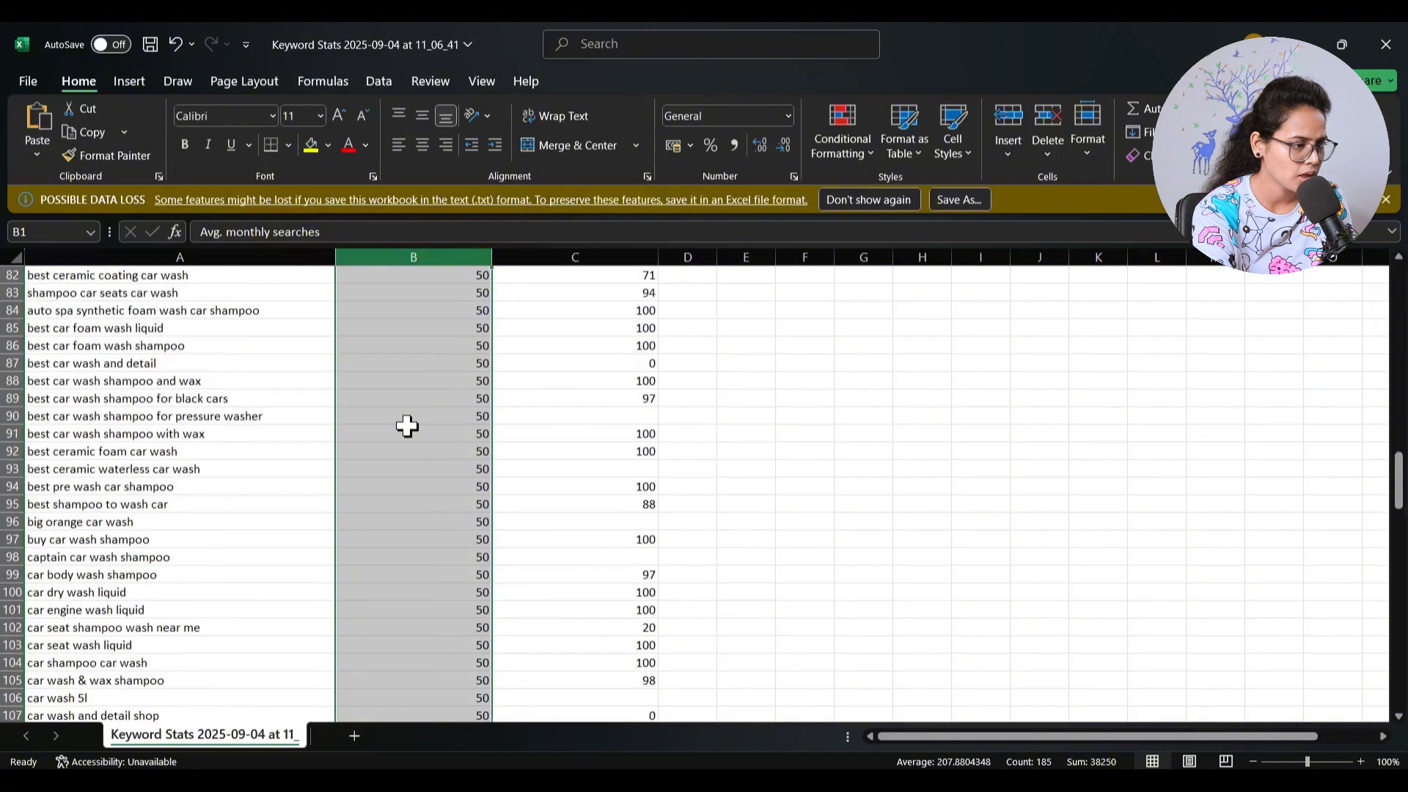
{"action": "scroll", "coordinate": [409, 426], "scroll_direction": "down", "scroll_amount": 2}
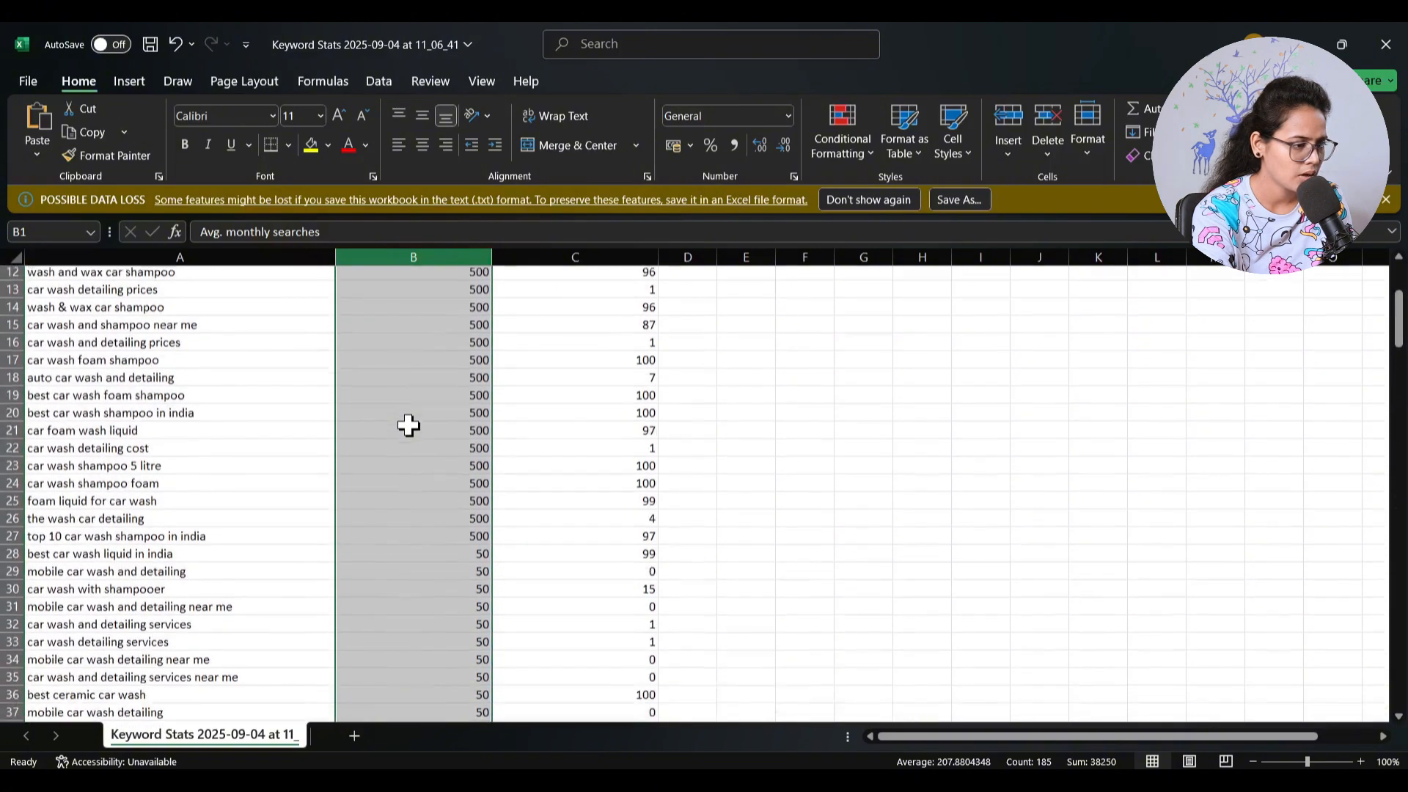
{"action": "left_click", "coordinate": [174, 486]}
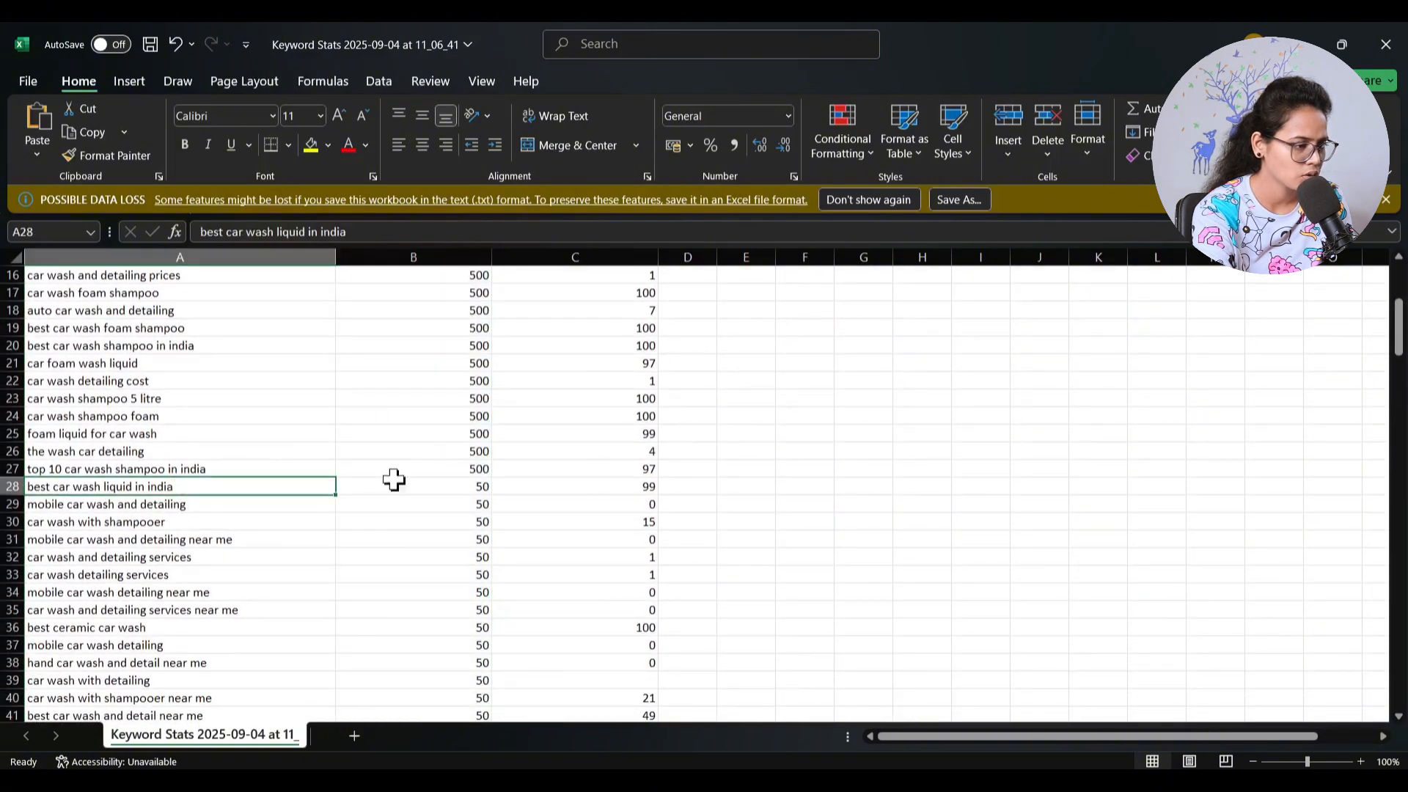
{"action": "scroll", "coordinate": [655, 487], "scroll_direction": "down", "scroll_amount": 17}
{"action": "scroll", "coordinate": [655, 484], "scroll_direction": "down", "scroll_amount": 20}
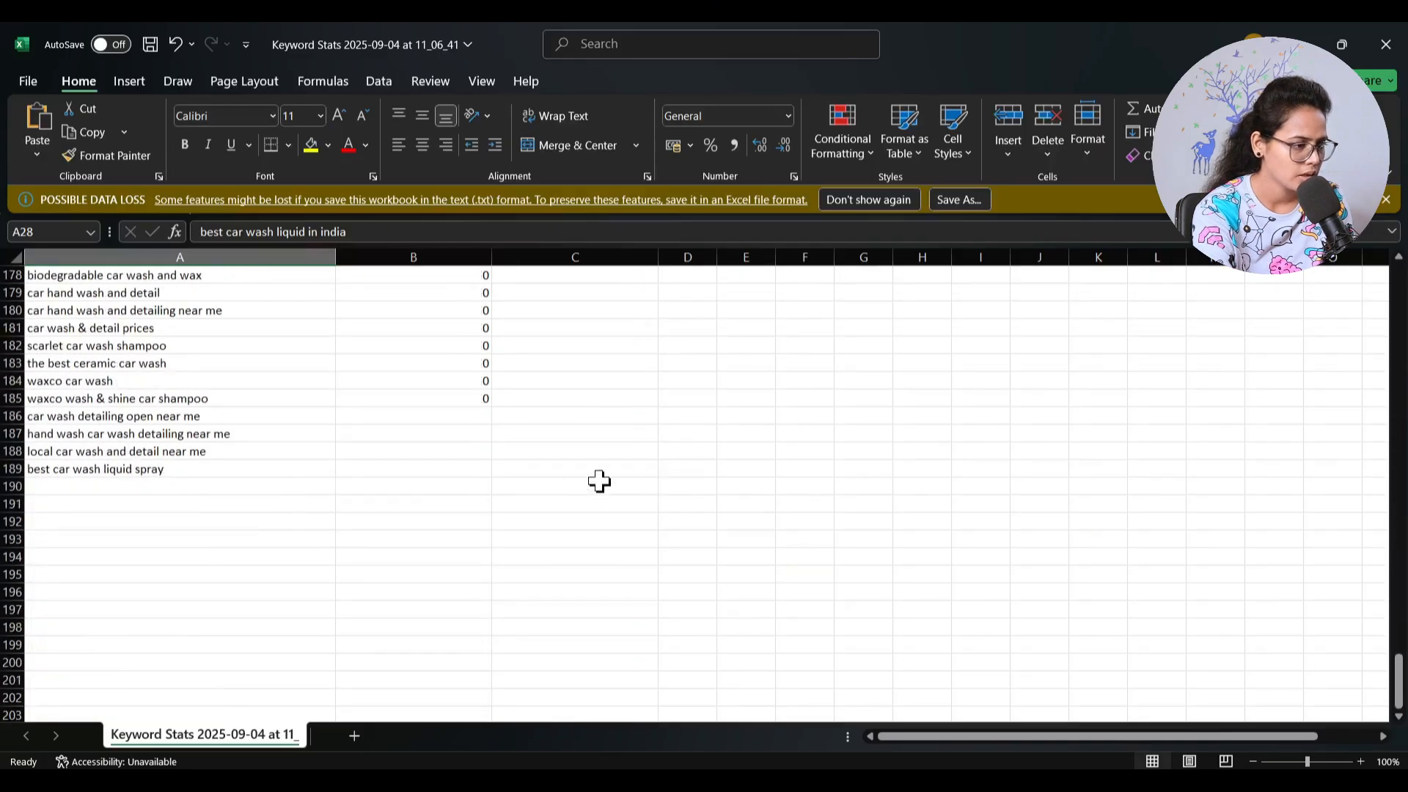
{"action": "key", "text": "ctrl+shift+End"}
{"action": "right_click", "coordinate": [547, 424]}
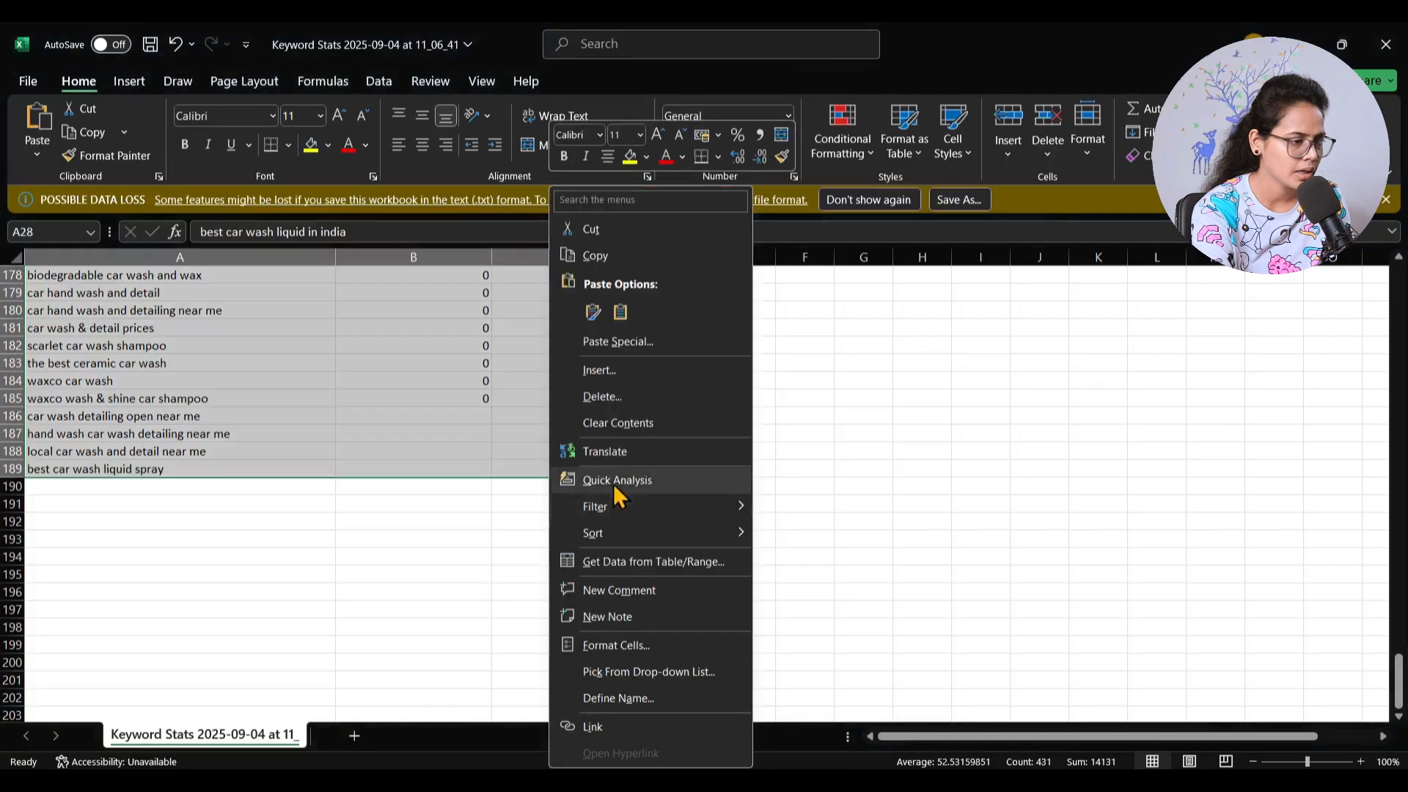
{"action": "left_click", "coordinate": [606, 397]}
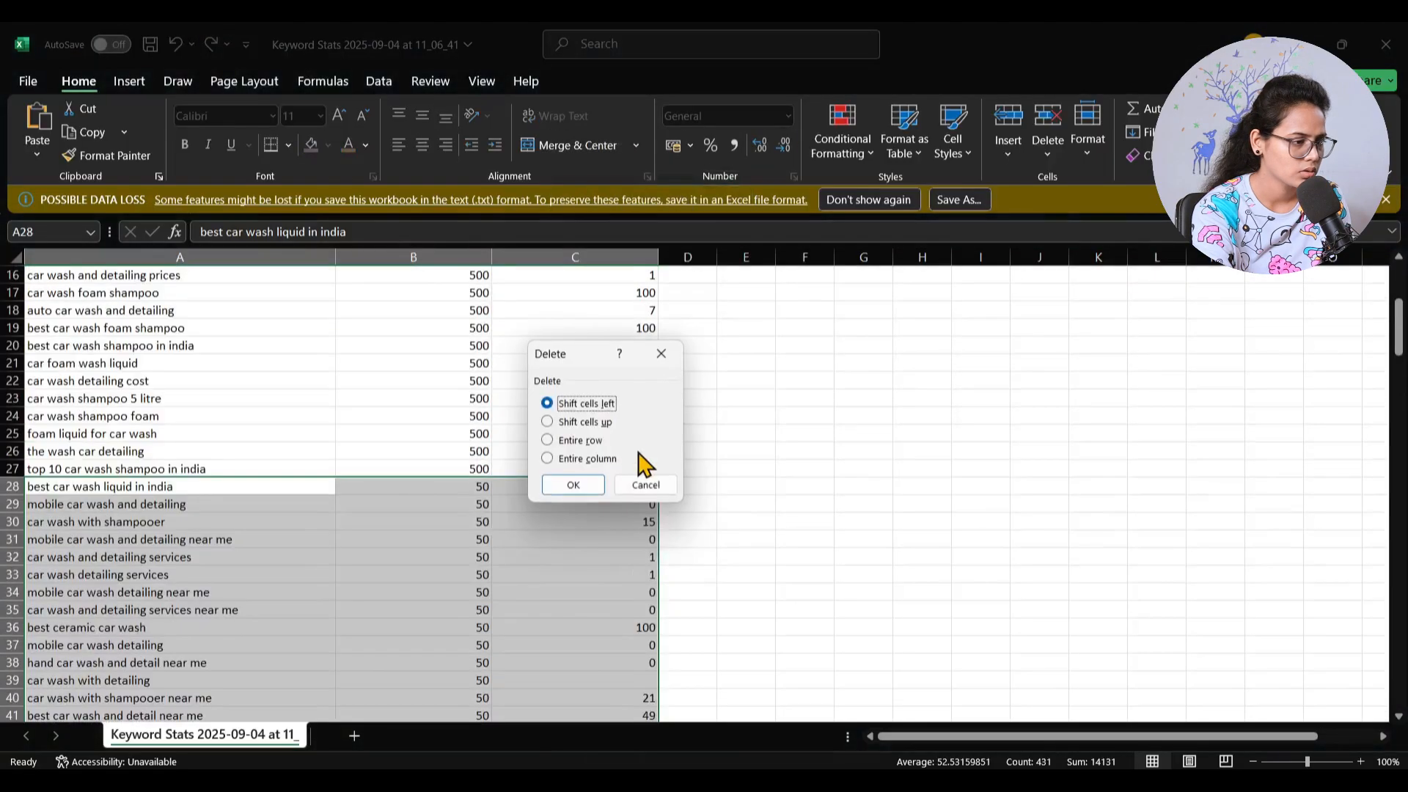
{"action": "left_click", "coordinate": [573, 486]}
{"action": "left_click", "coordinate": [751, 503]}
- Copy the remaining keyword table with its headers, from cell A1 to C27
{"action": "scroll", "coordinate": [764, 504], "scroll_direction": "up", "scroll_amount": 5}
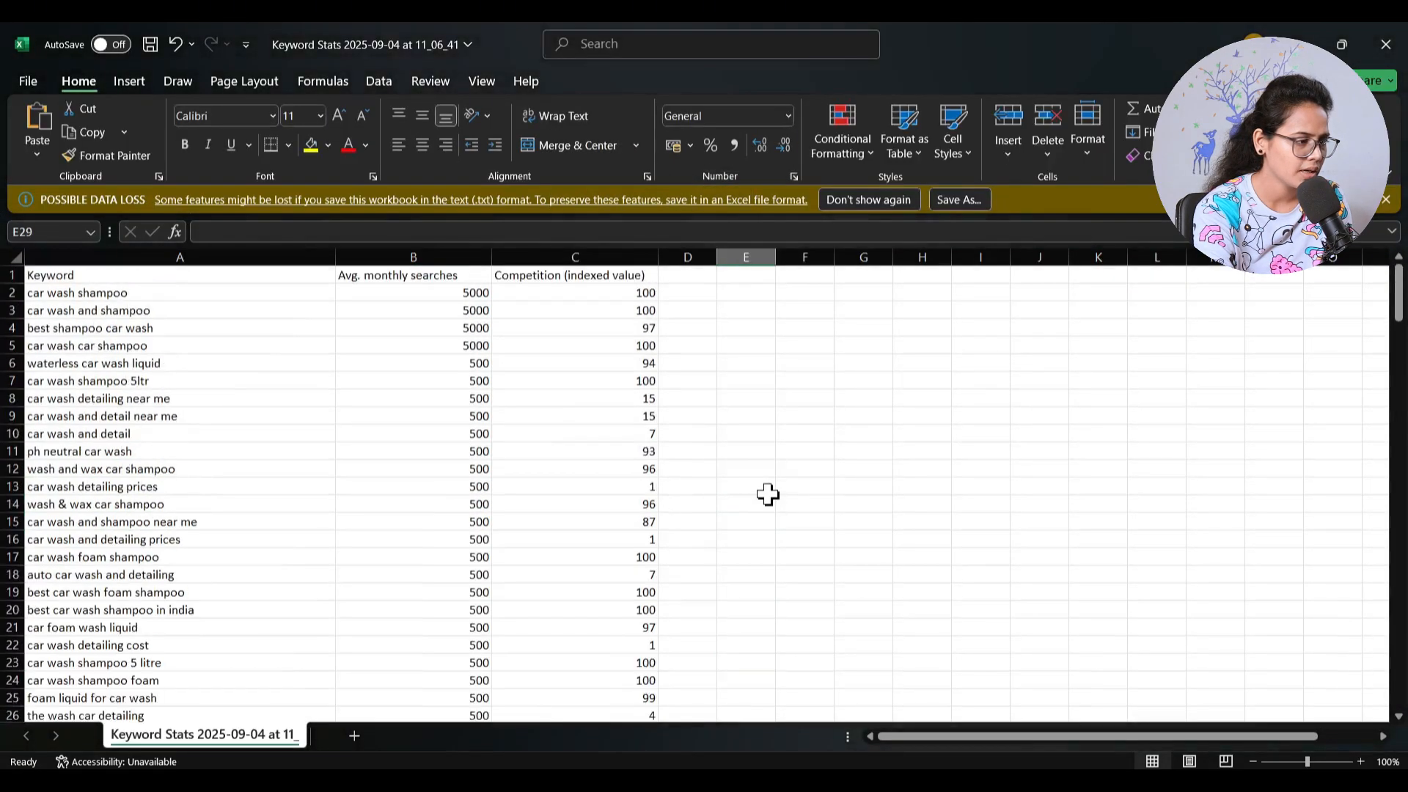
{"action": "scroll", "coordinate": [768, 495], "scroll_direction": "down", "scroll_amount": 6}
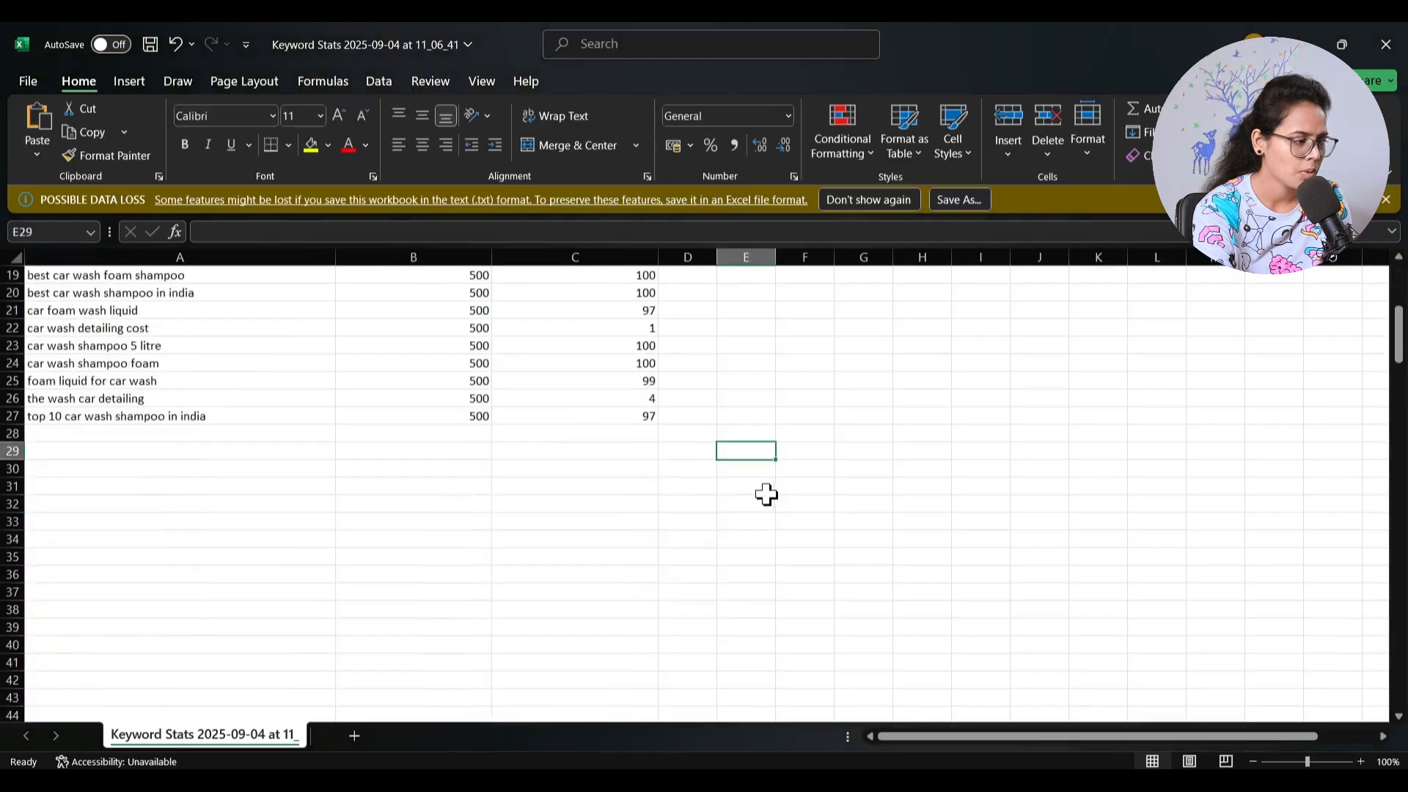
{"action": "scroll", "coordinate": [766, 495], "scroll_direction": "up", "scroll_amount": 6}
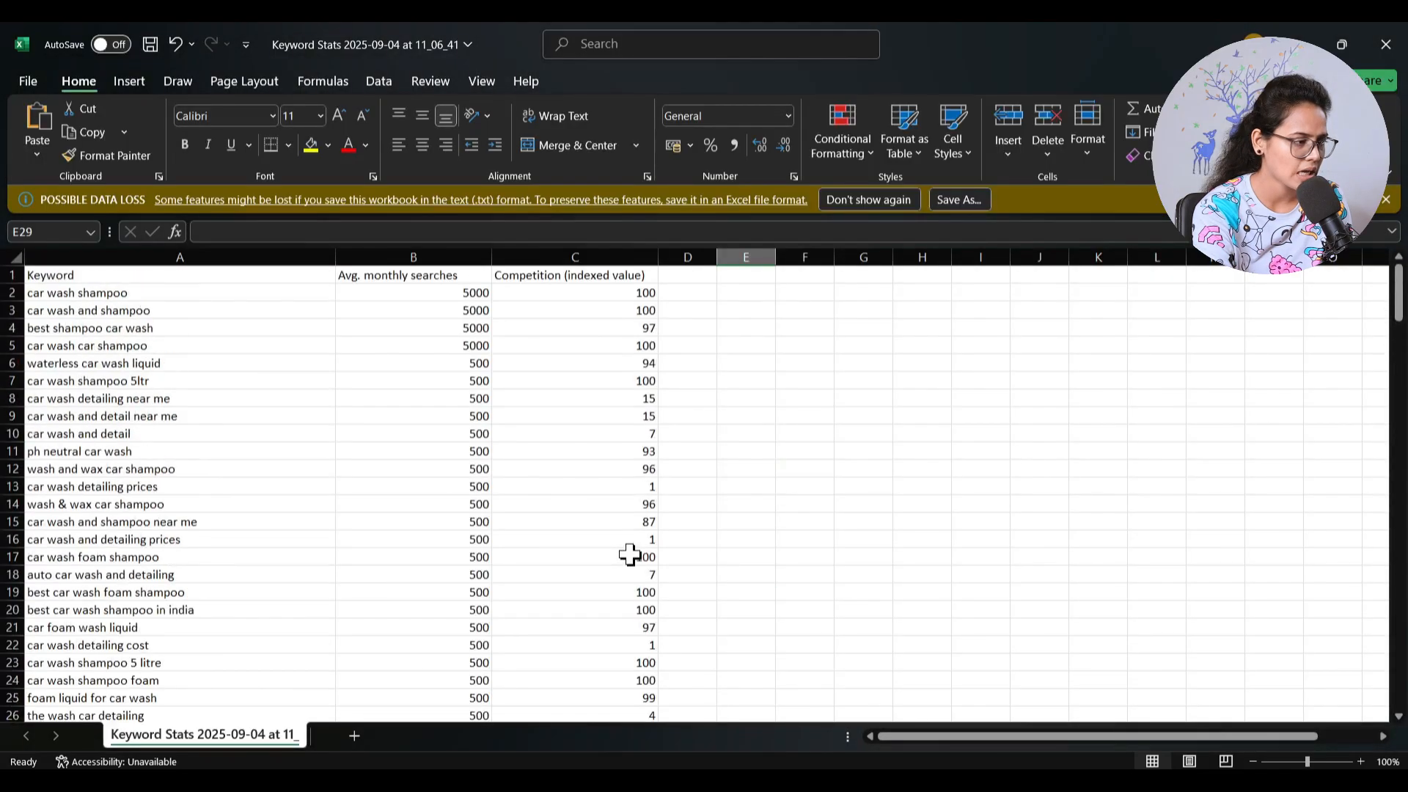
{"action": "left_click", "coordinate": [120, 293]}
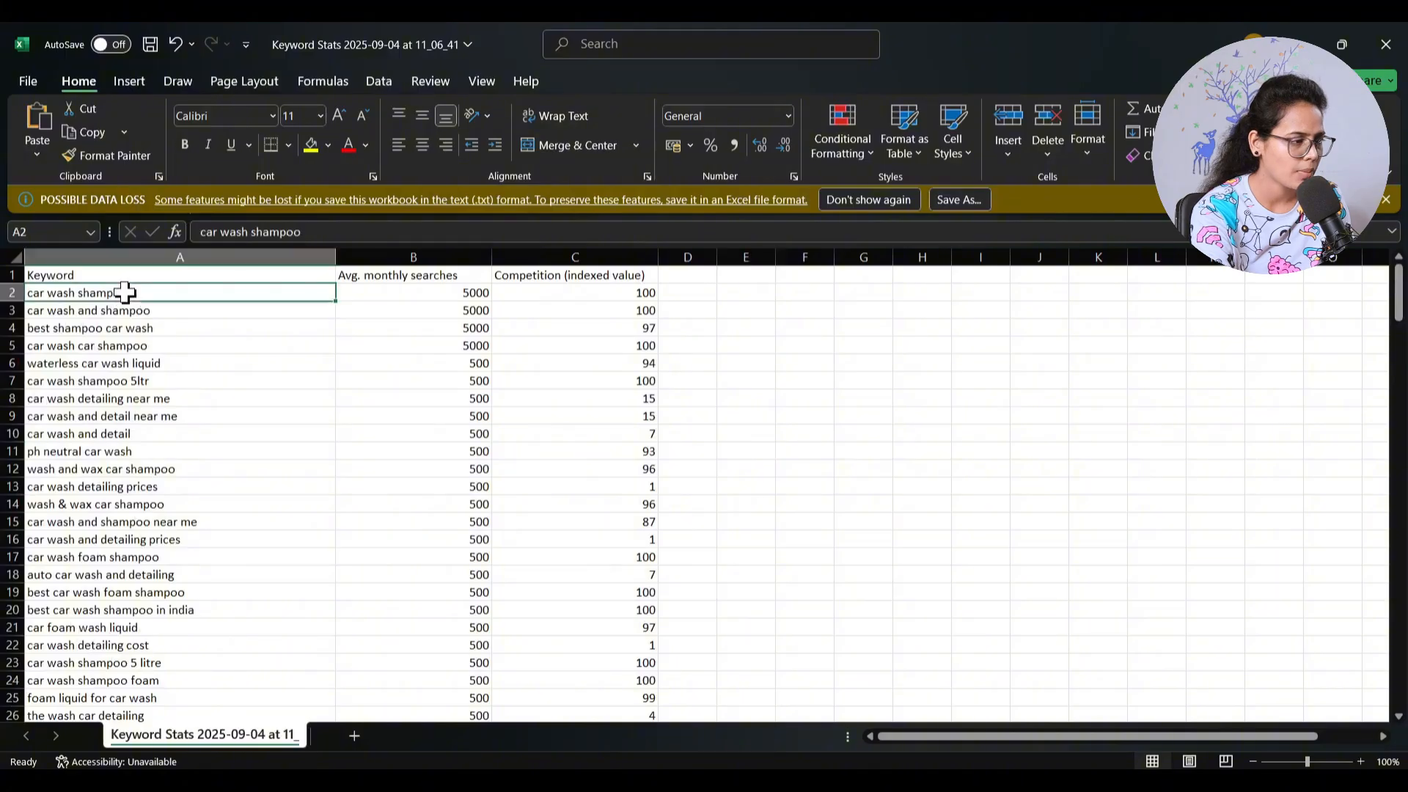
{"action": "left_click", "coordinate": [147, 277]}
{"action": "scroll", "coordinate": [539, 473], "scroll_direction": "down", "scroll_amount": 4}
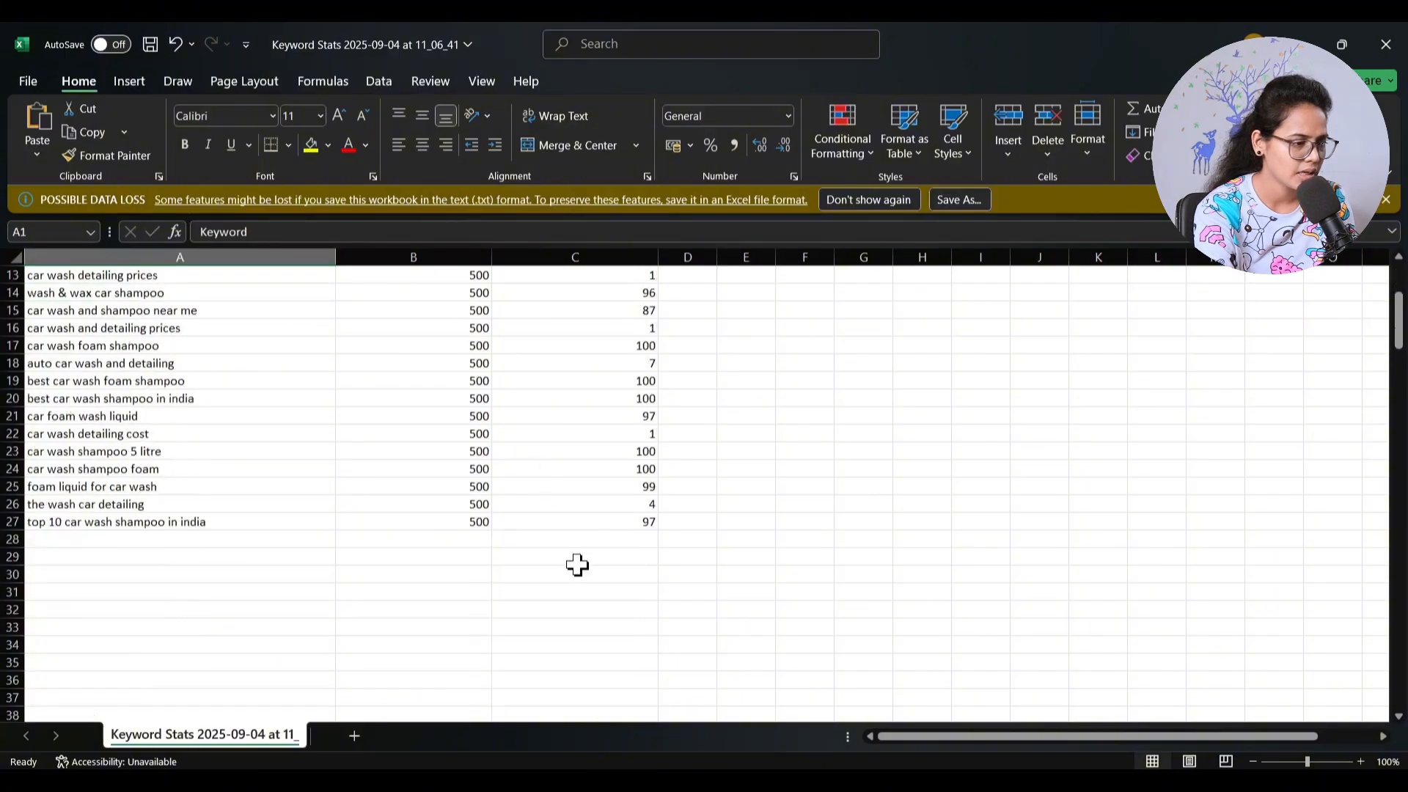
{"action": "left_click", "coordinate": [643, 522], "text": "shift"}
{"action": "key", "text": "ctrl+c"}
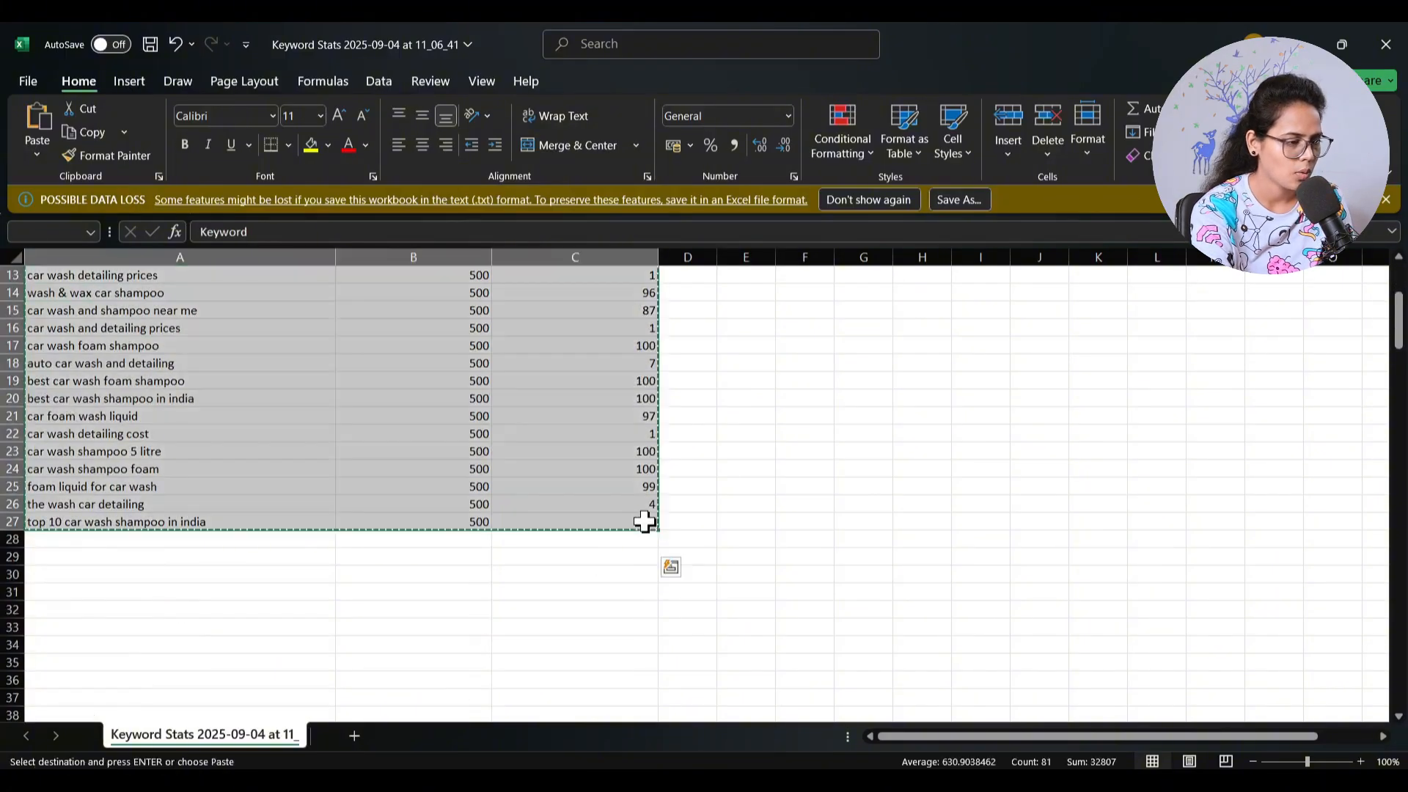
- Switch to the browser and open the Keyword research spreadsheet in Google Sheets
{"action": "left_click", "coordinate": [1049, 781]}
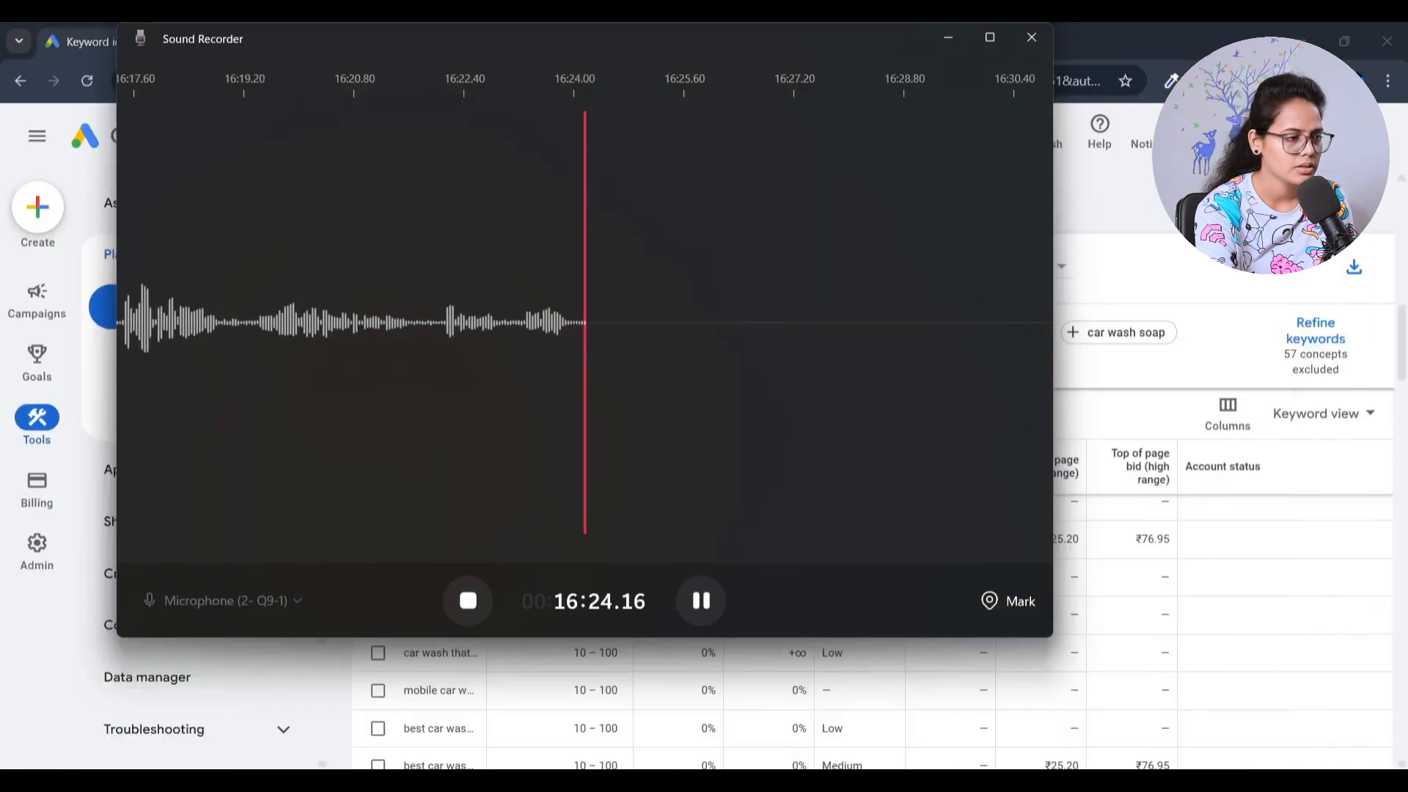
{"action": "left_click", "coordinate": [1256, 681]}
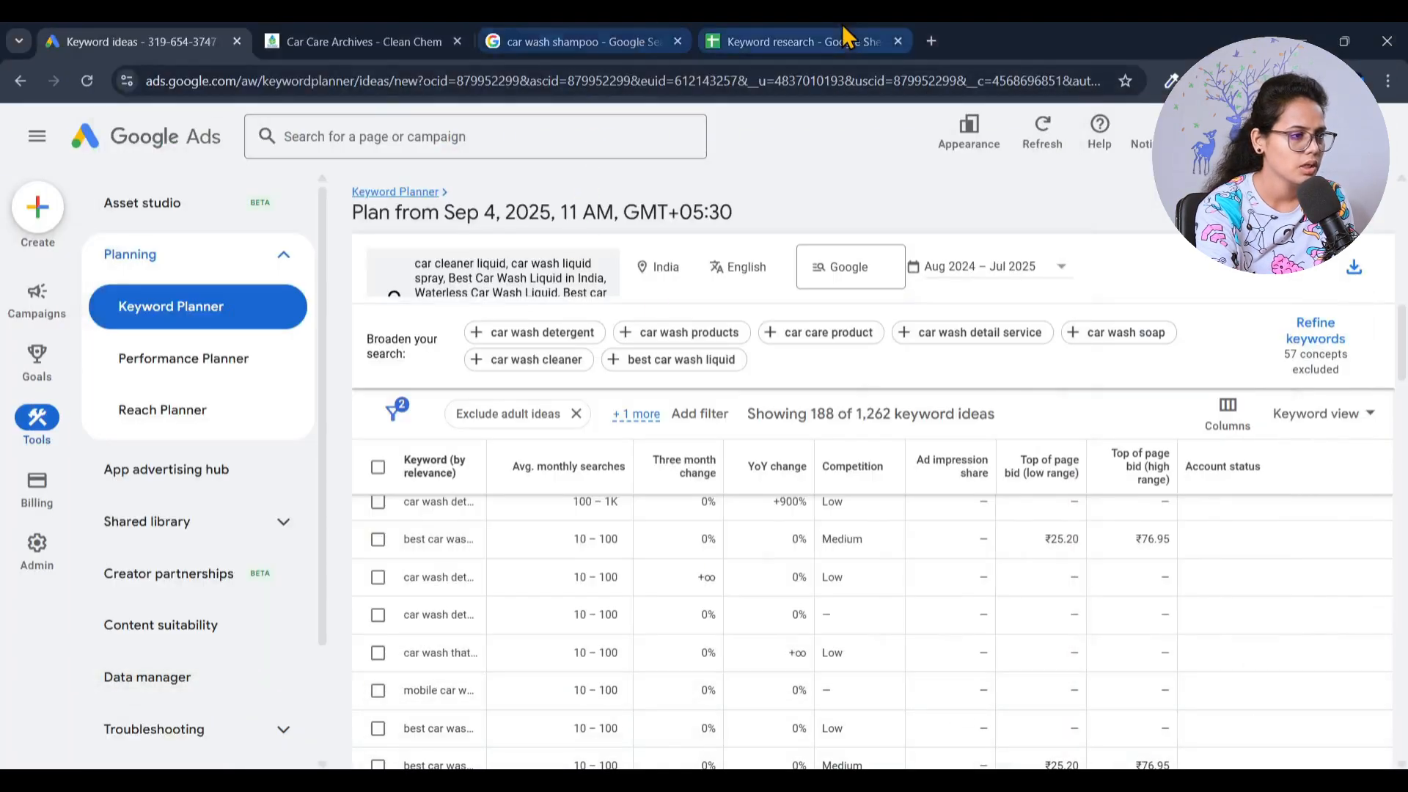
{"action": "left_click", "coordinate": [792, 41]}
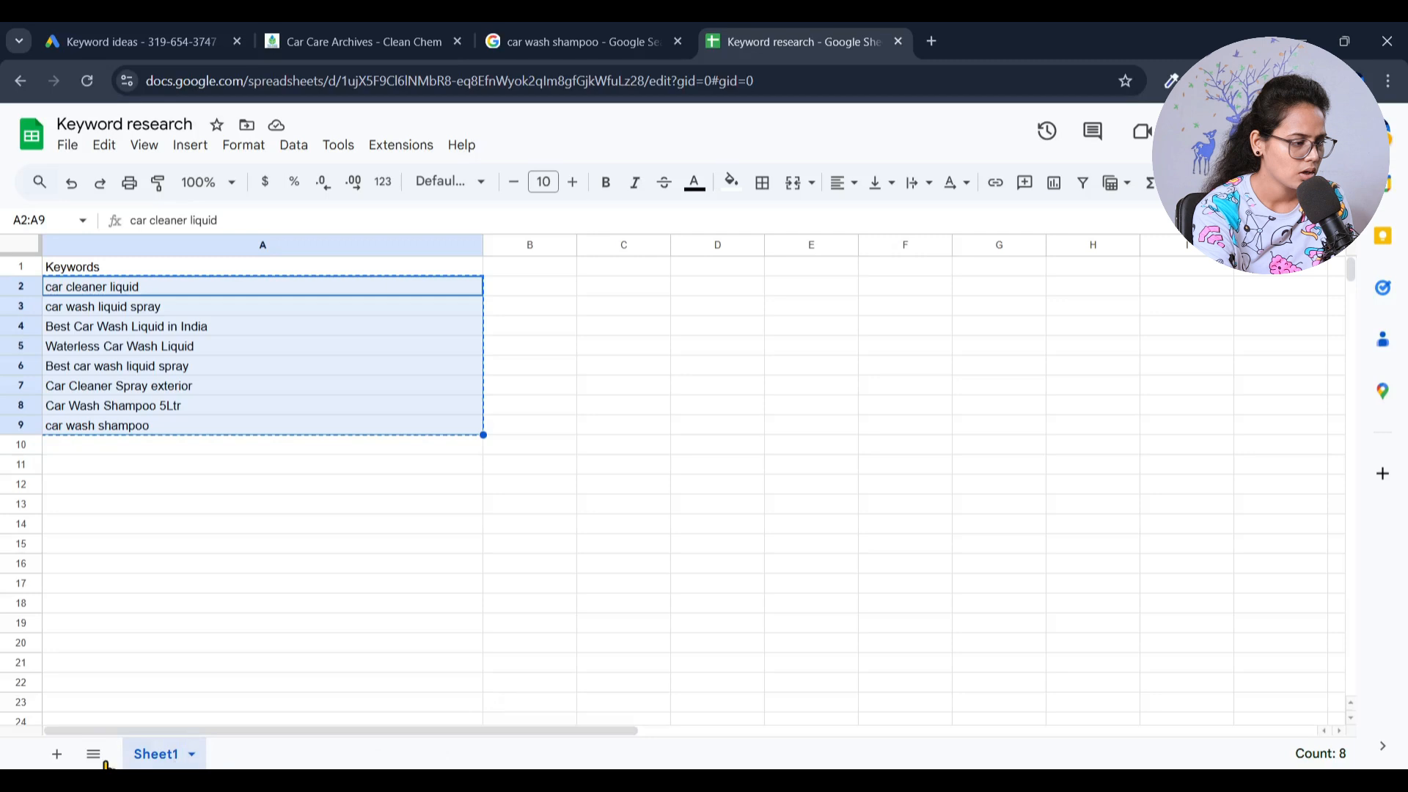
- Paste the copied keyword table into a new sheet and widen columns A to C to fit their contents
{"action": "left_click", "coordinate": [57, 754]}
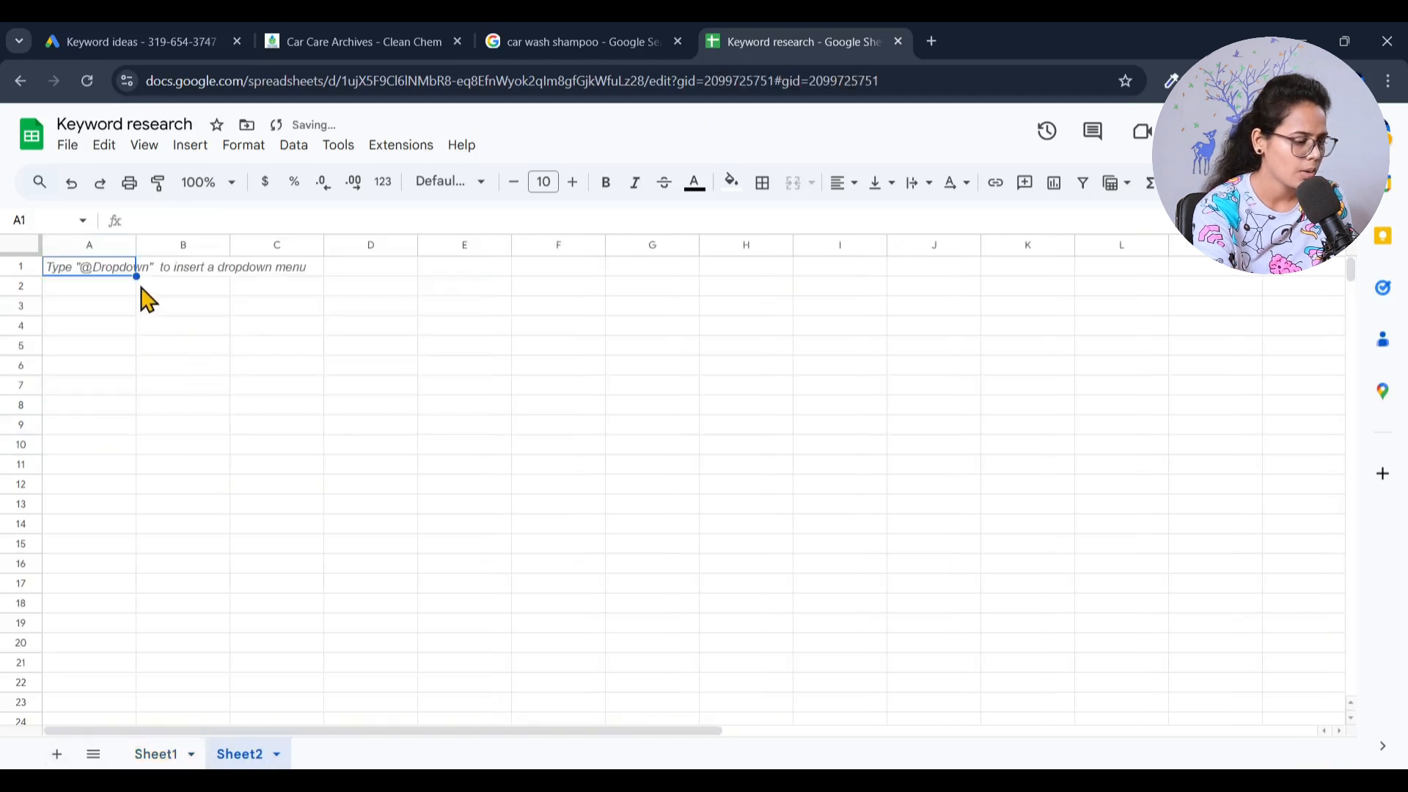
{"action": "key", "text": "ctrl+v"}
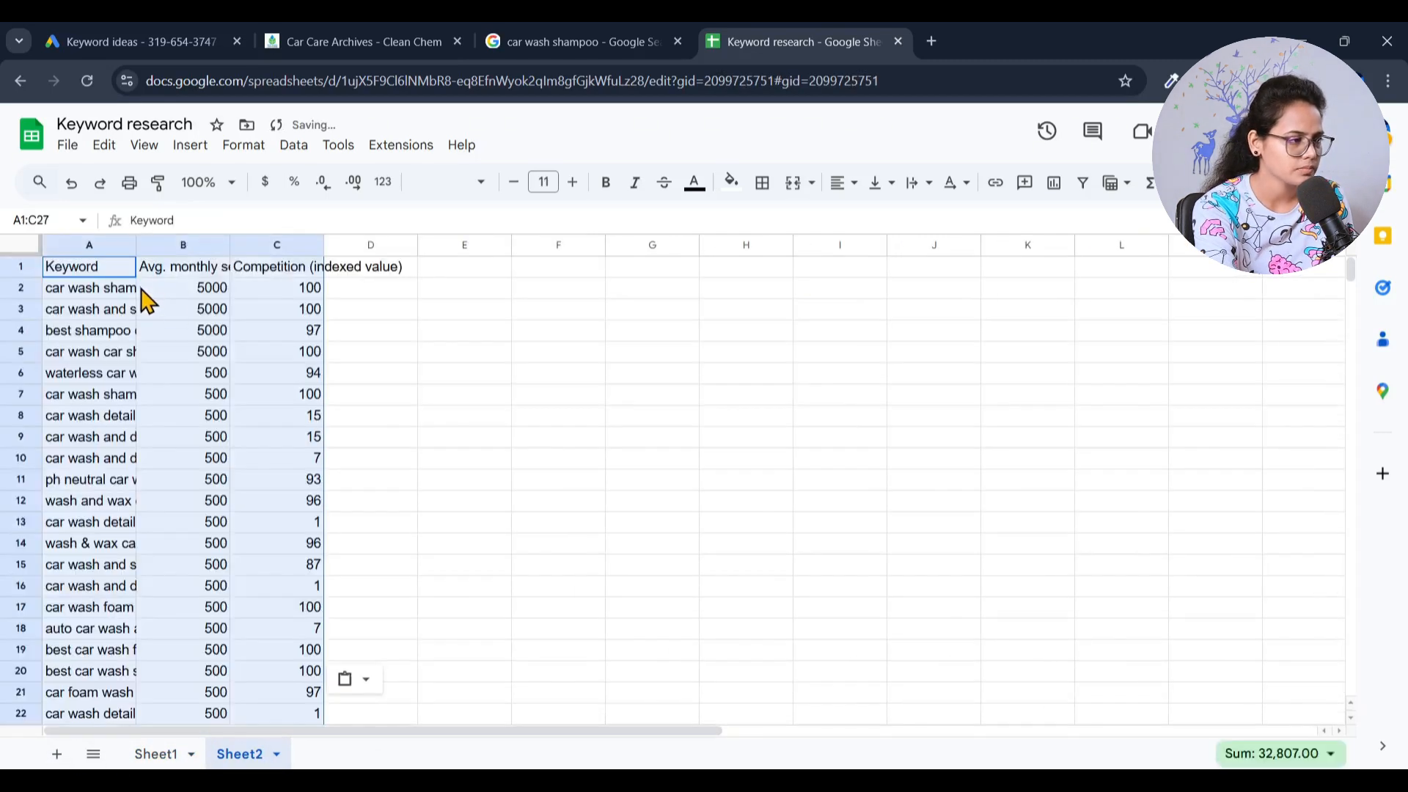
{"action": "left_click_drag", "start_coordinate": [418, 245], "coordinate": [416, 247]}
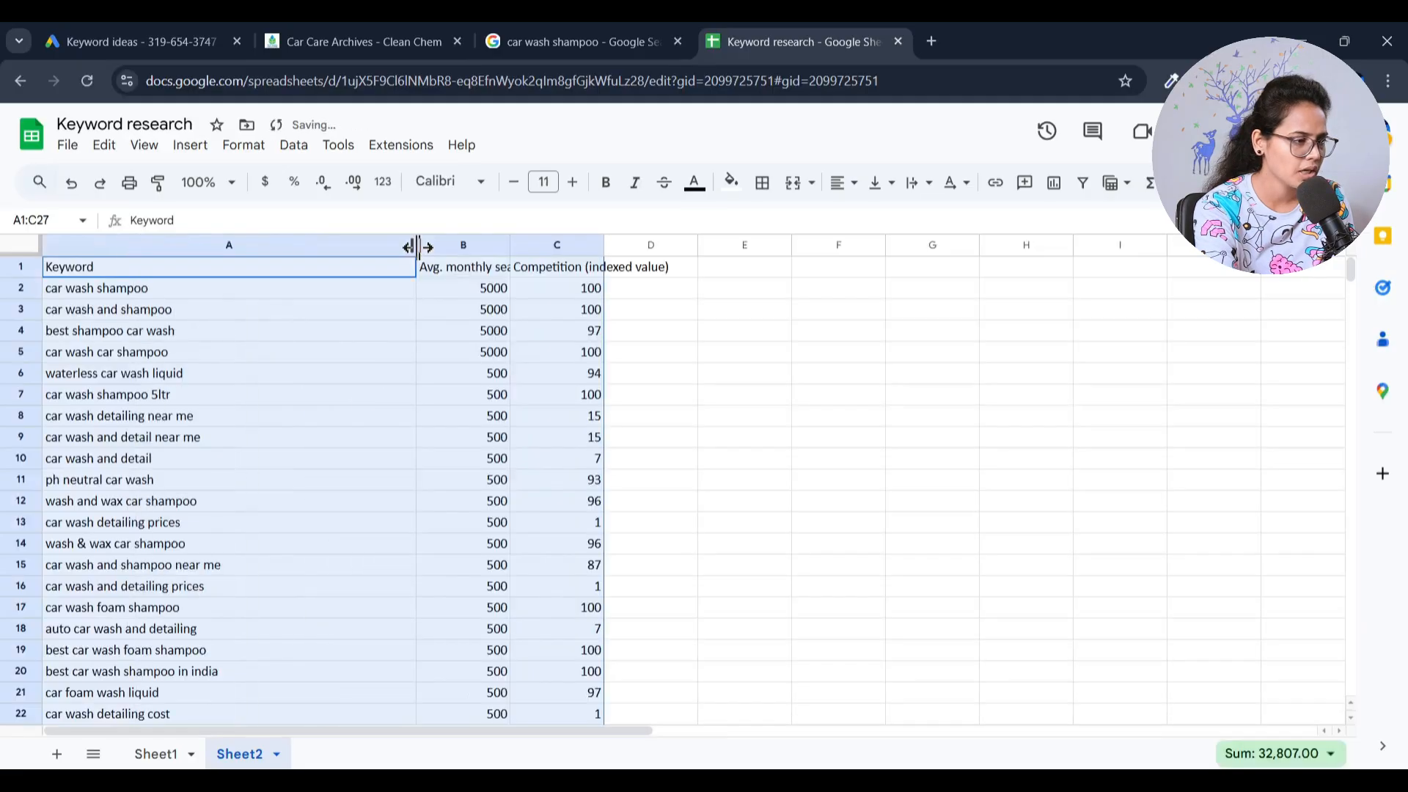
{"action": "left_click_drag", "start_coordinate": [604, 245], "coordinate": [667, 220]}
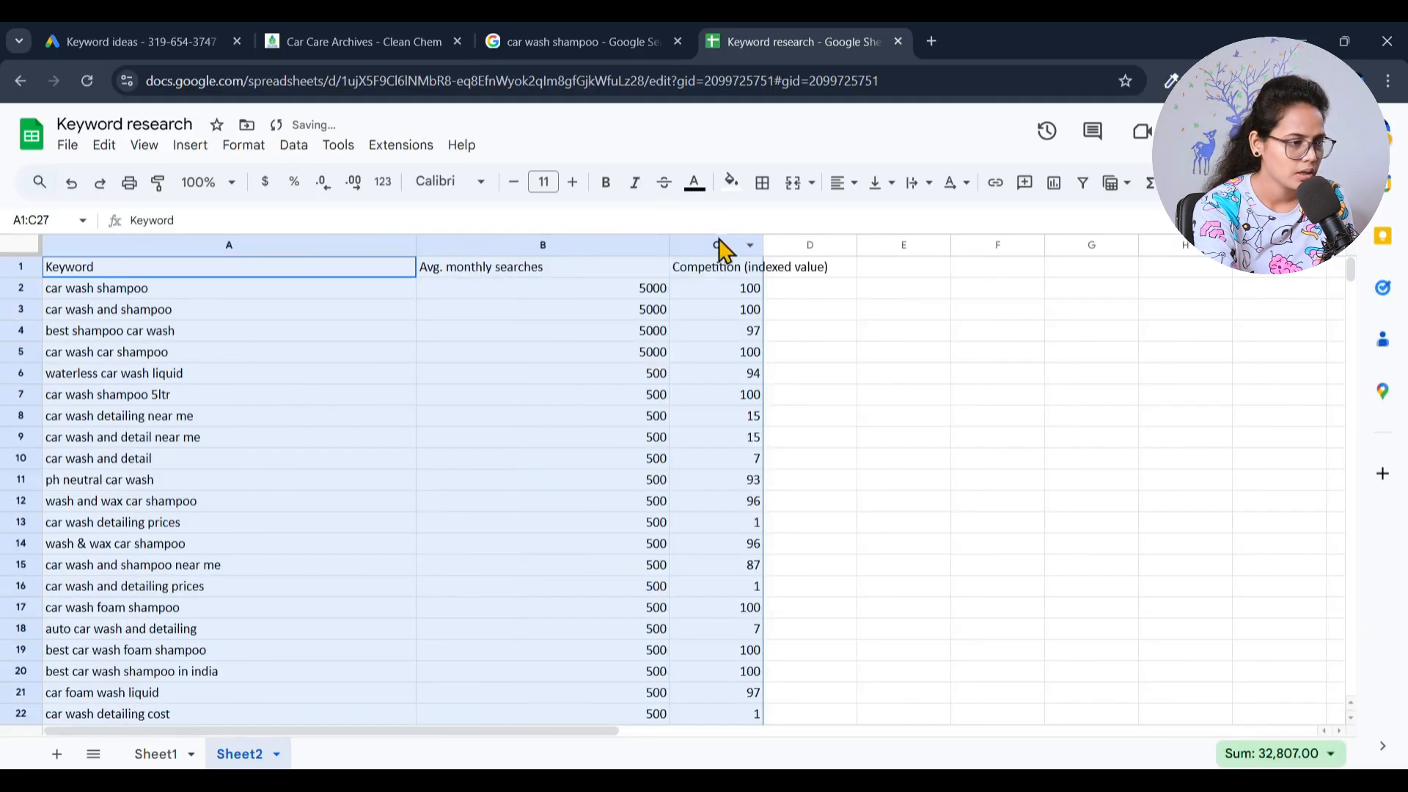
{"action": "left_click_drag", "start_coordinate": [757, 248], "coordinate": [929, 249]}
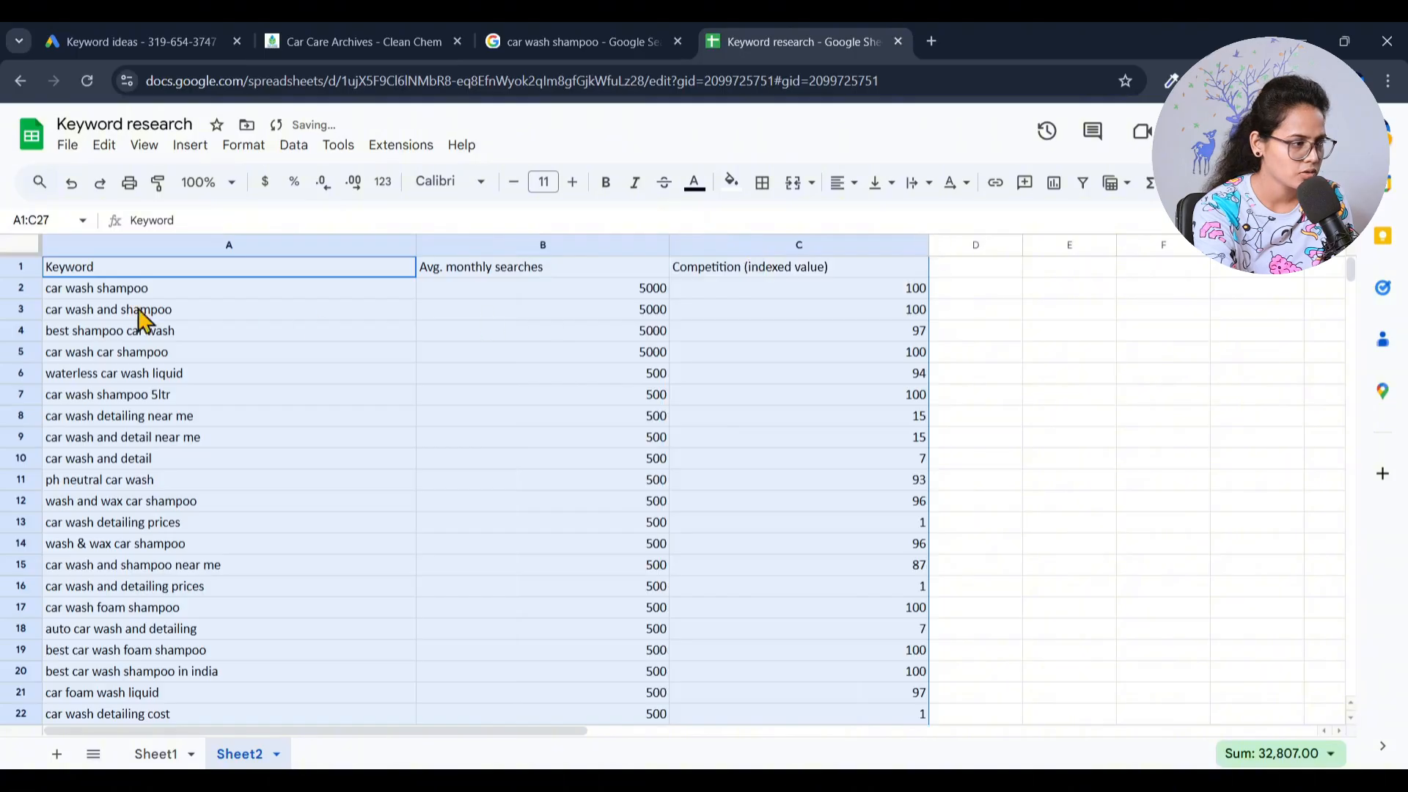
- Set the header cells A1 to C1 to font size 14 with a yellow fill
{"action": "left_click", "coordinate": [156, 277]}
{"action": "left_click", "coordinate": [773, 270], "text": "shift"}
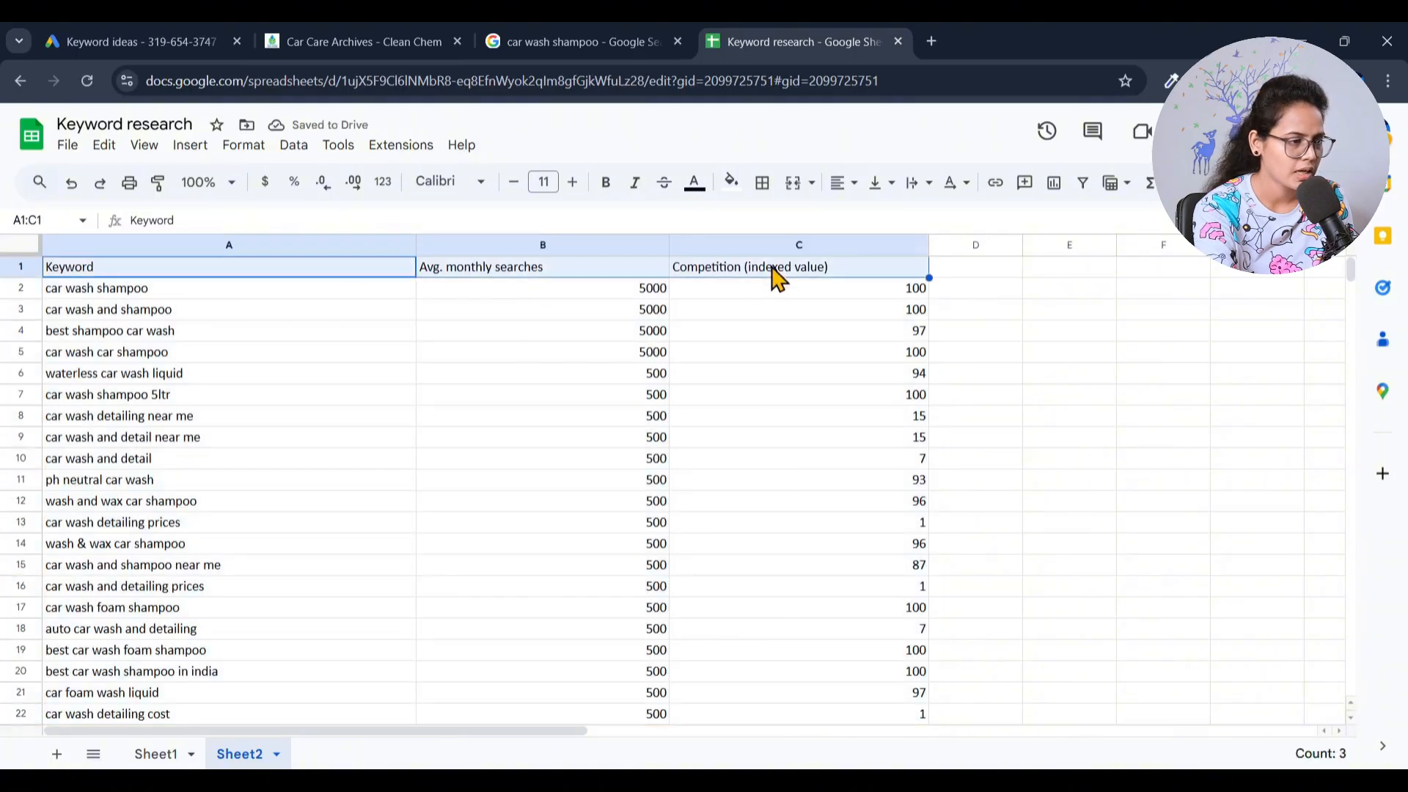
{"action": "left_click", "coordinate": [572, 183]}
{"action": "left_click", "coordinate": [572, 183]}
{"action": "left_click", "coordinate": [572, 183]}
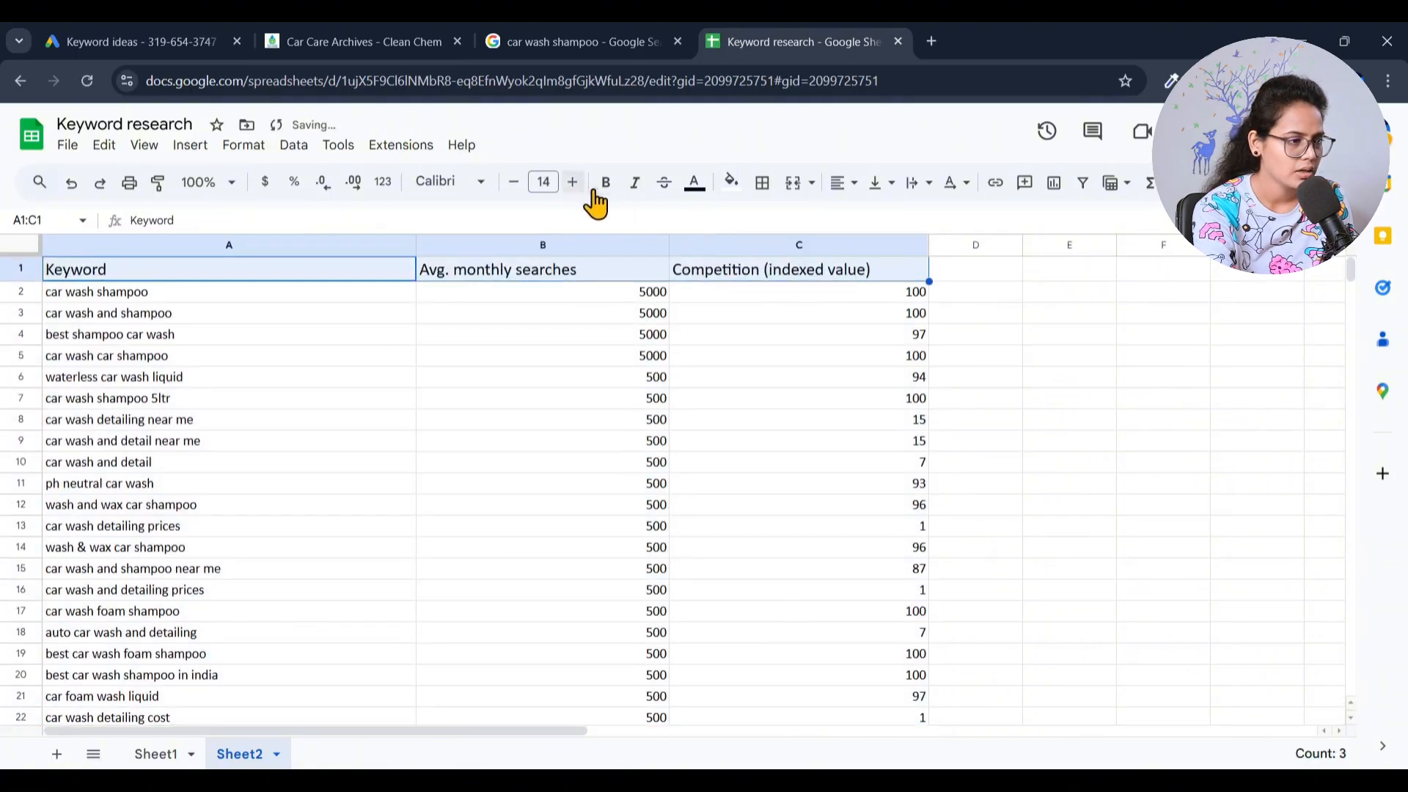
{"action": "left_click", "coordinate": [731, 182]}
{"action": "left_click", "coordinate": [802, 275]}
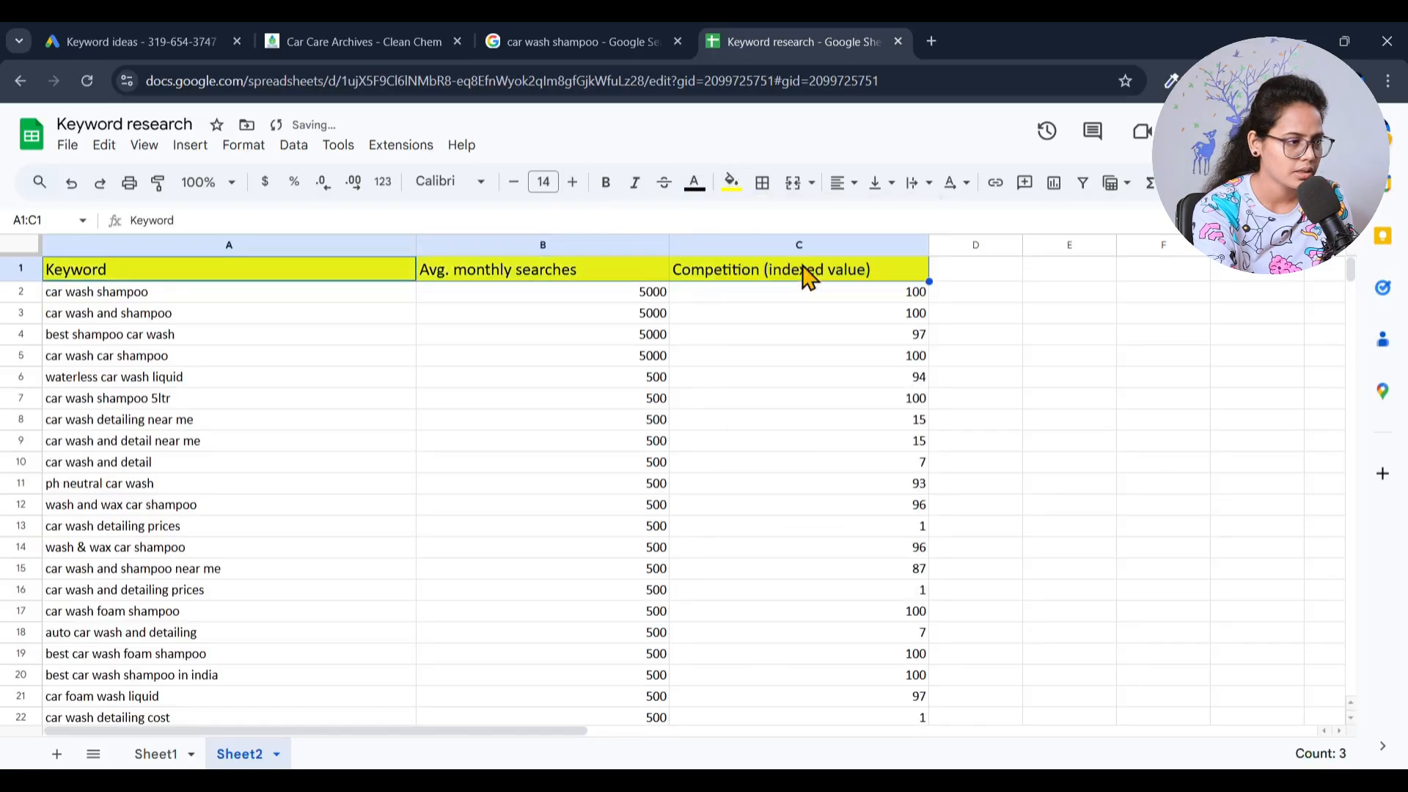
- Delete row 3, containing the keyword "car wash and shampoo"
{"action": "left_click", "coordinate": [487, 339]}
{"action": "scroll", "coordinate": [220, 385], "scroll_direction": "down", "scroll_amount": 3}
{"action": "scroll", "coordinate": [220, 383], "scroll_direction": "up", "scroll_amount": 3}
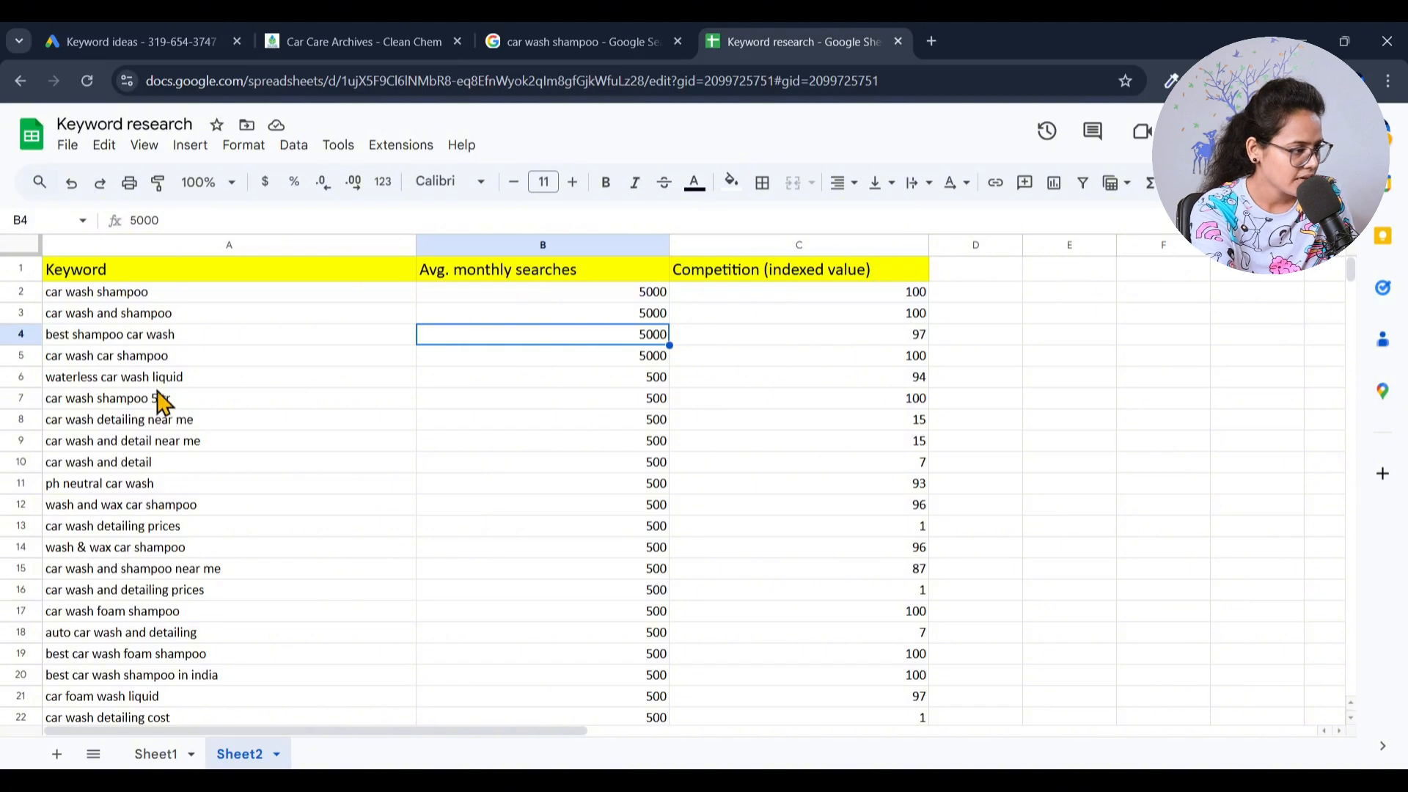
{"action": "left_click", "coordinate": [183, 314]}
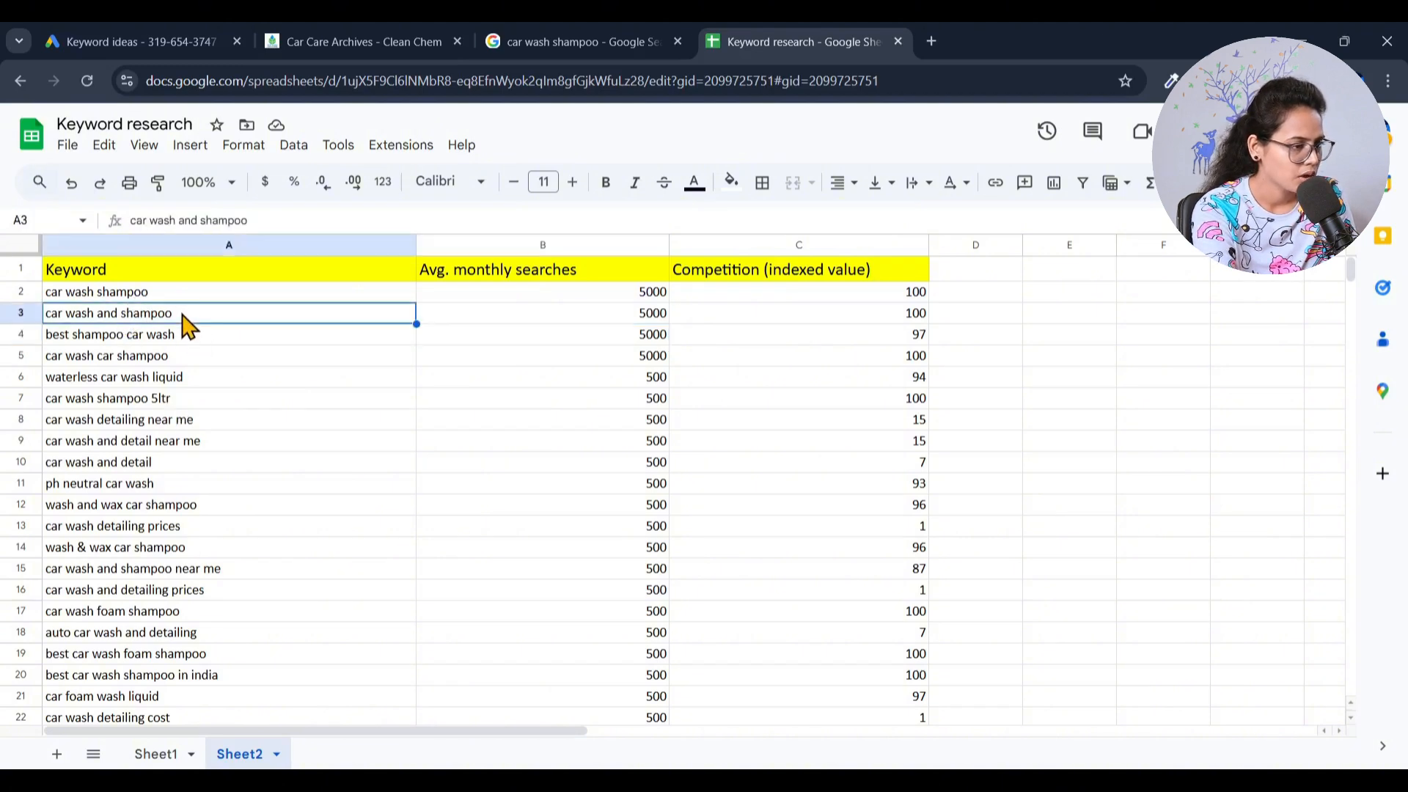
{"action": "left_click", "coordinate": [24, 313]}
{"action": "right_click", "coordinate": [24, 313]}
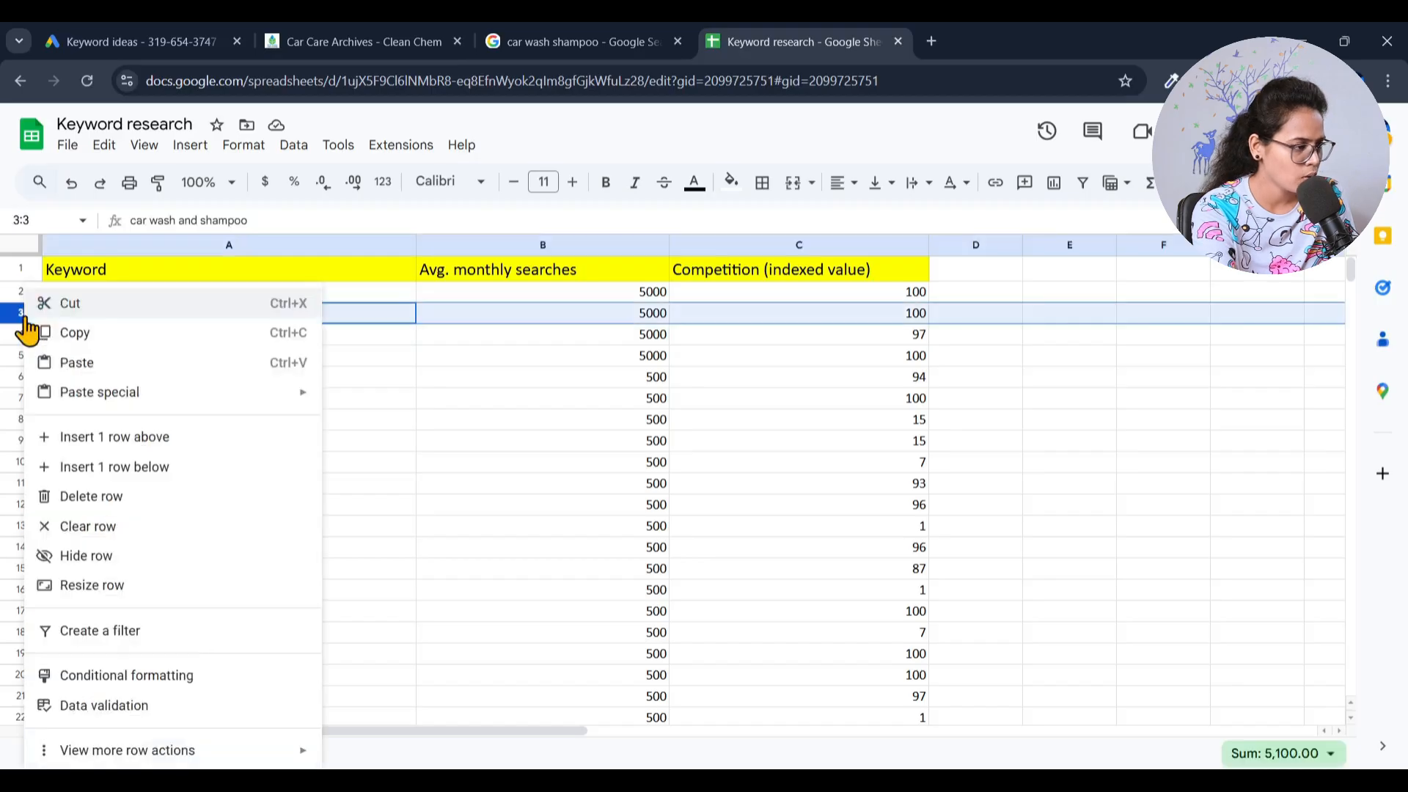
{"action": "left_click", "coordinate": [99, 493]}
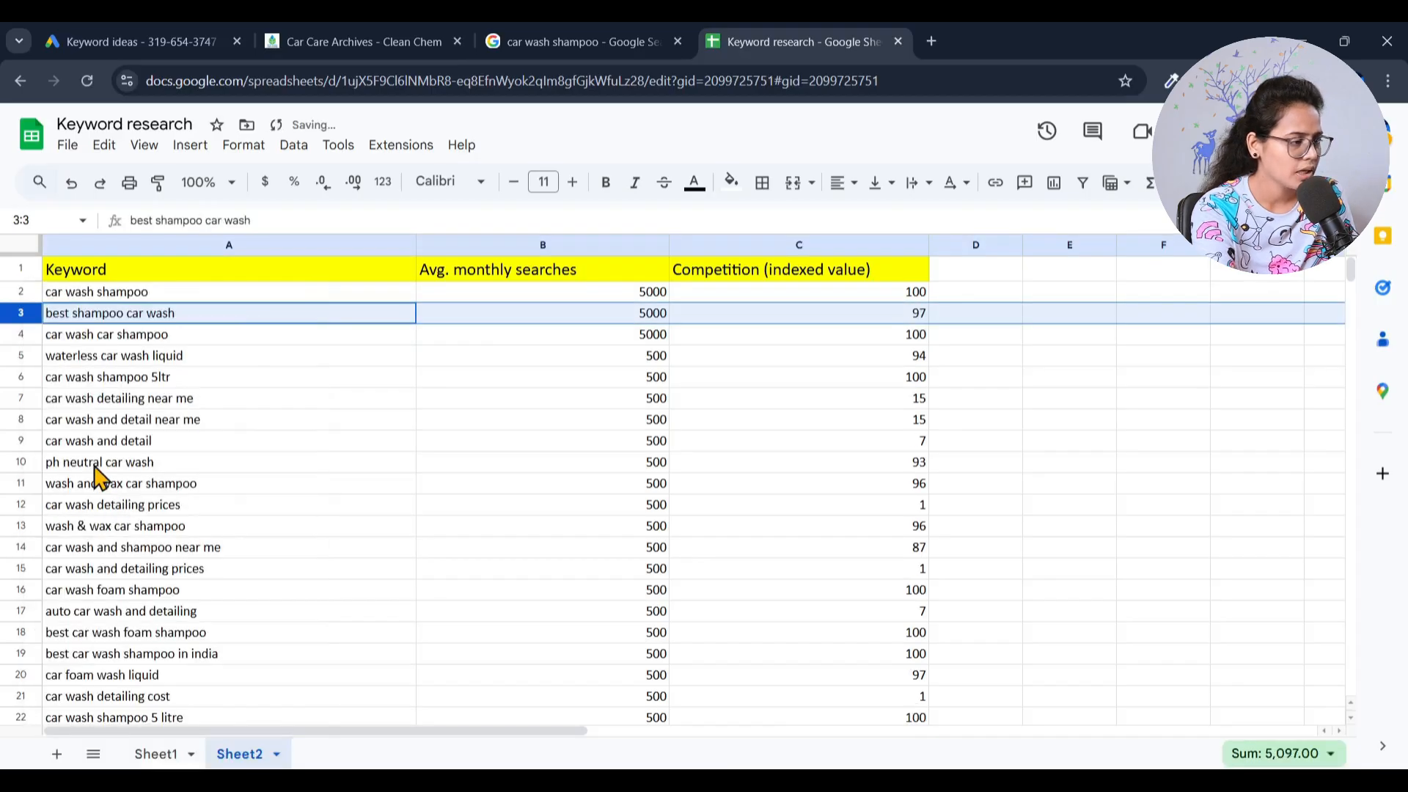
- Review the keywords in A3 to A7 one by one for relevance to the products
{"action": "left_click", "coordinate": [154, 316]}
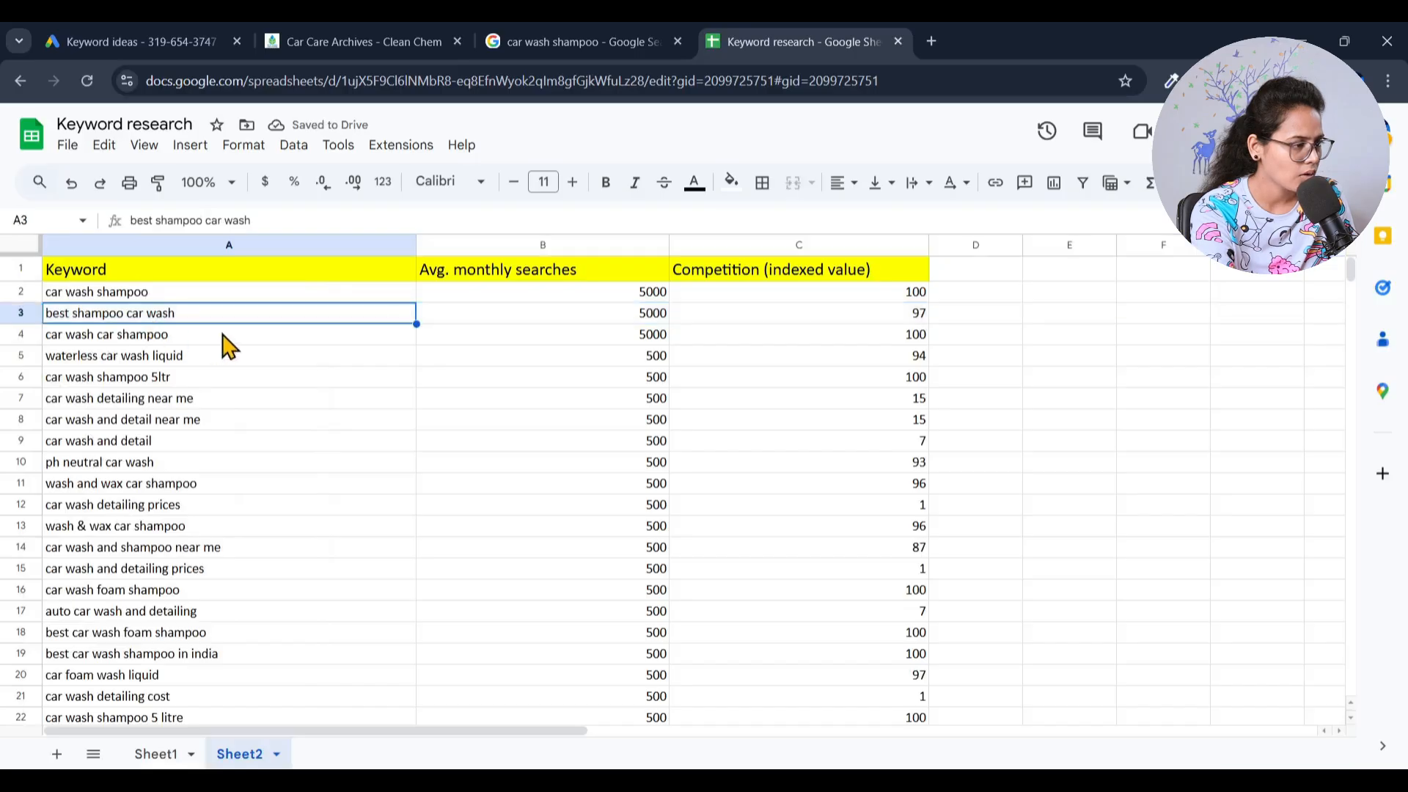
{"action": "left_click", "coordinate": [152, 358]}
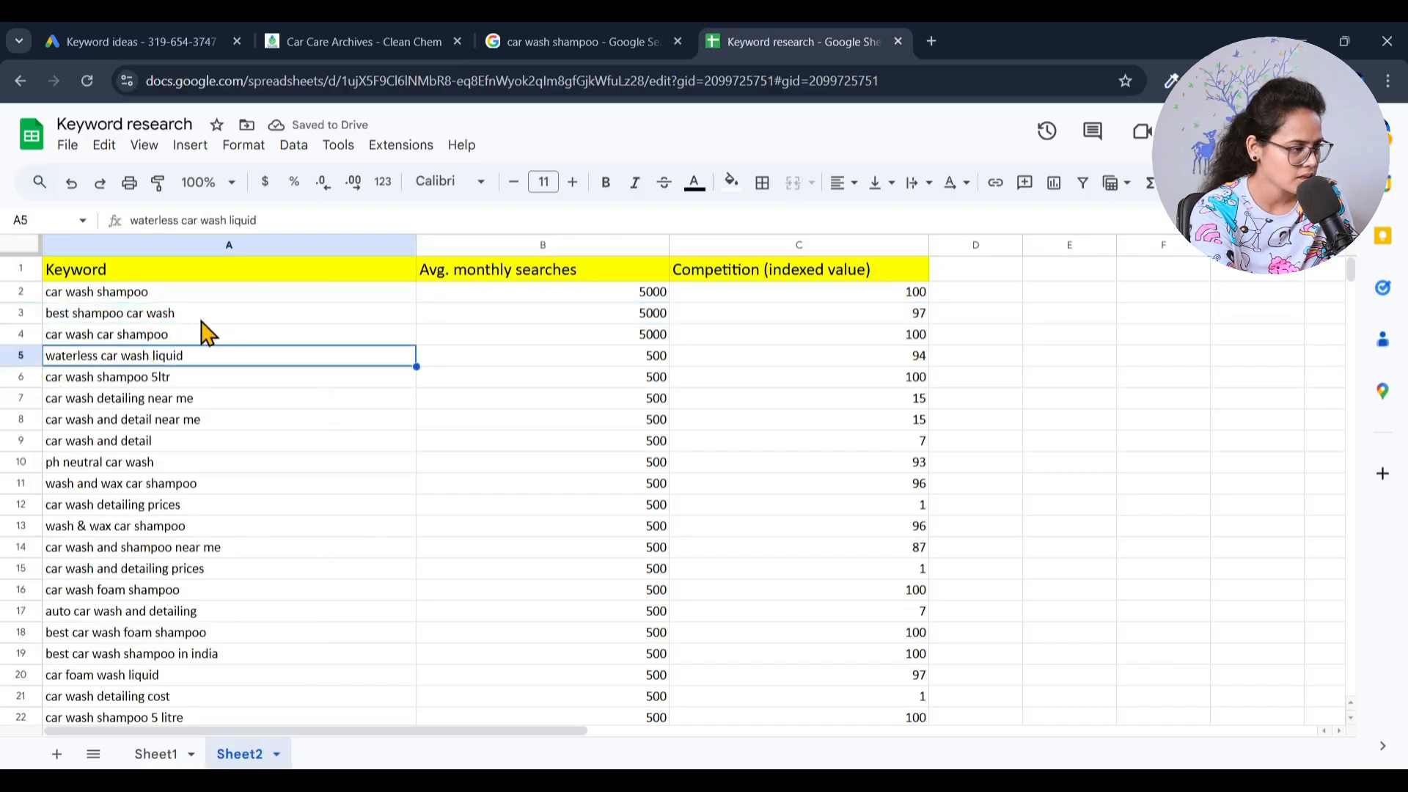
{"action": "left_click", "coordinate": [125, 336]}
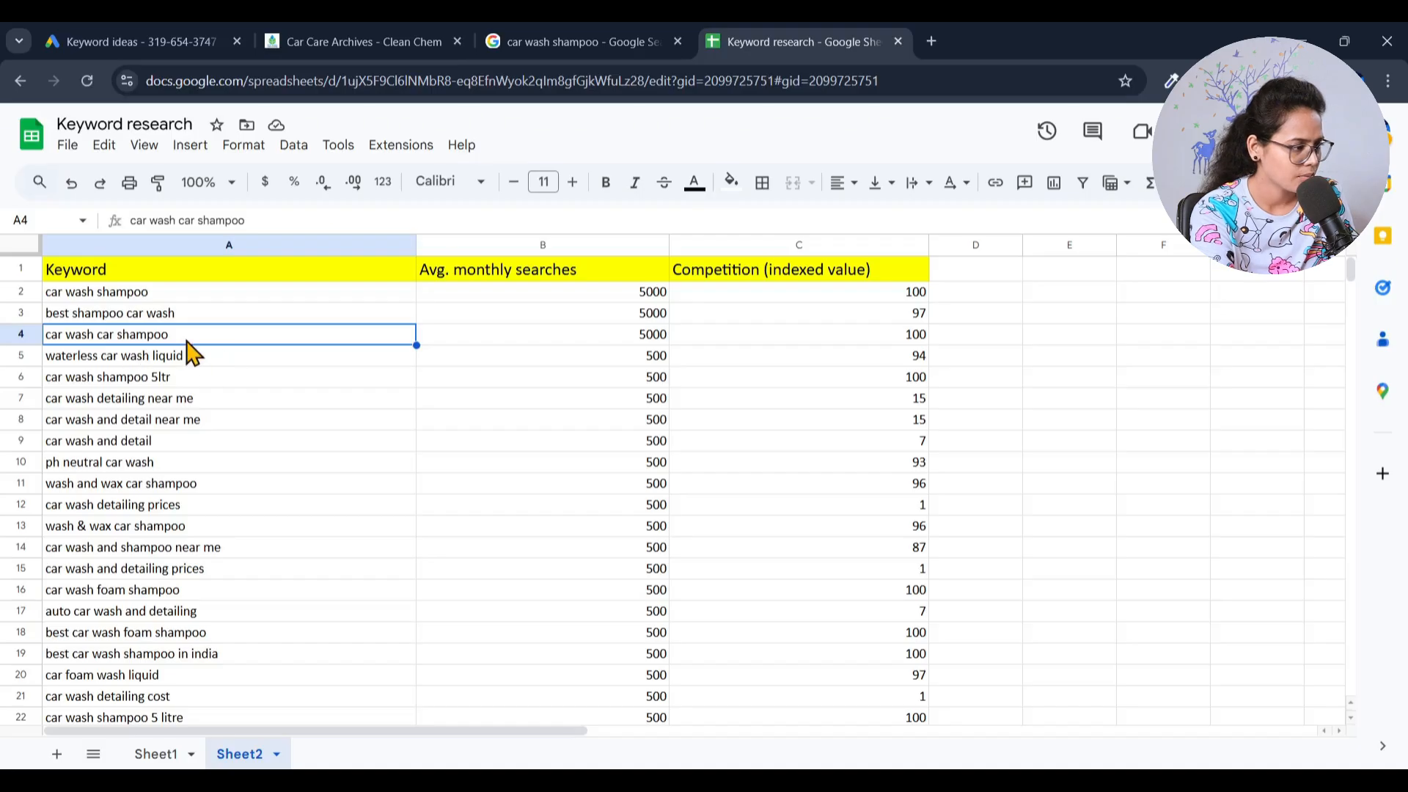
{"action": "left_click", "coordinate": [174, 367]}
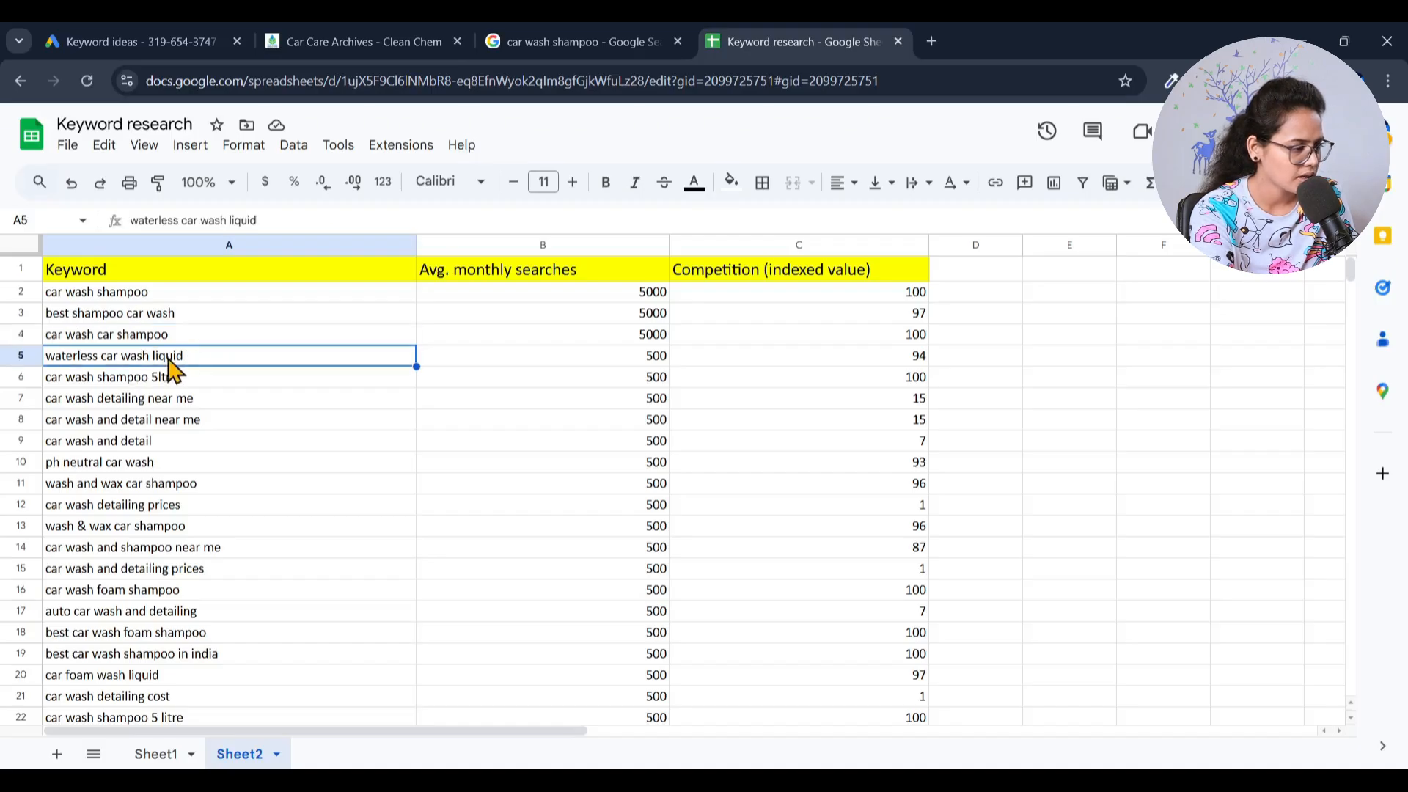
{"action": "left_click", "coordinate": [196, 383]}
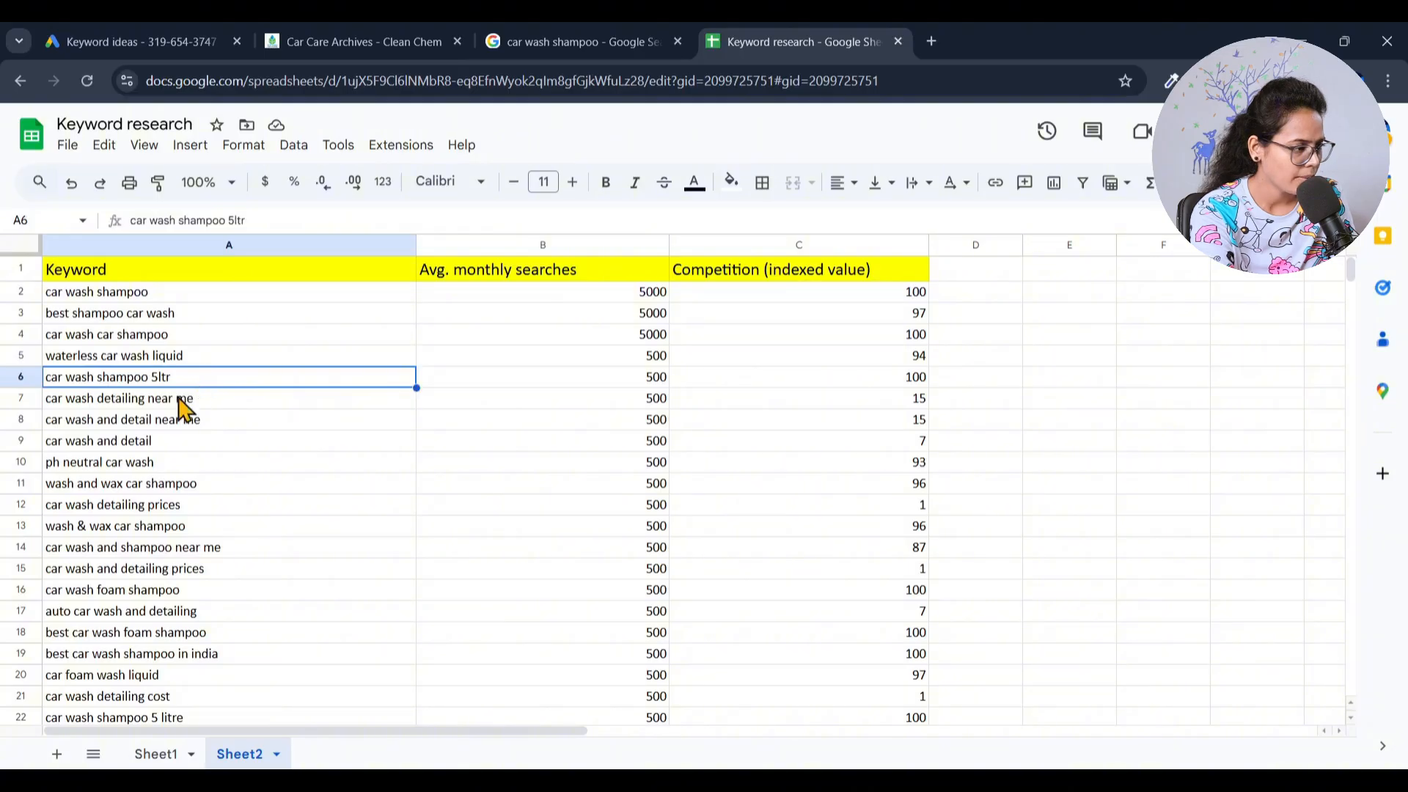
{"action": "left_click", "coordinate": [200, 402]}
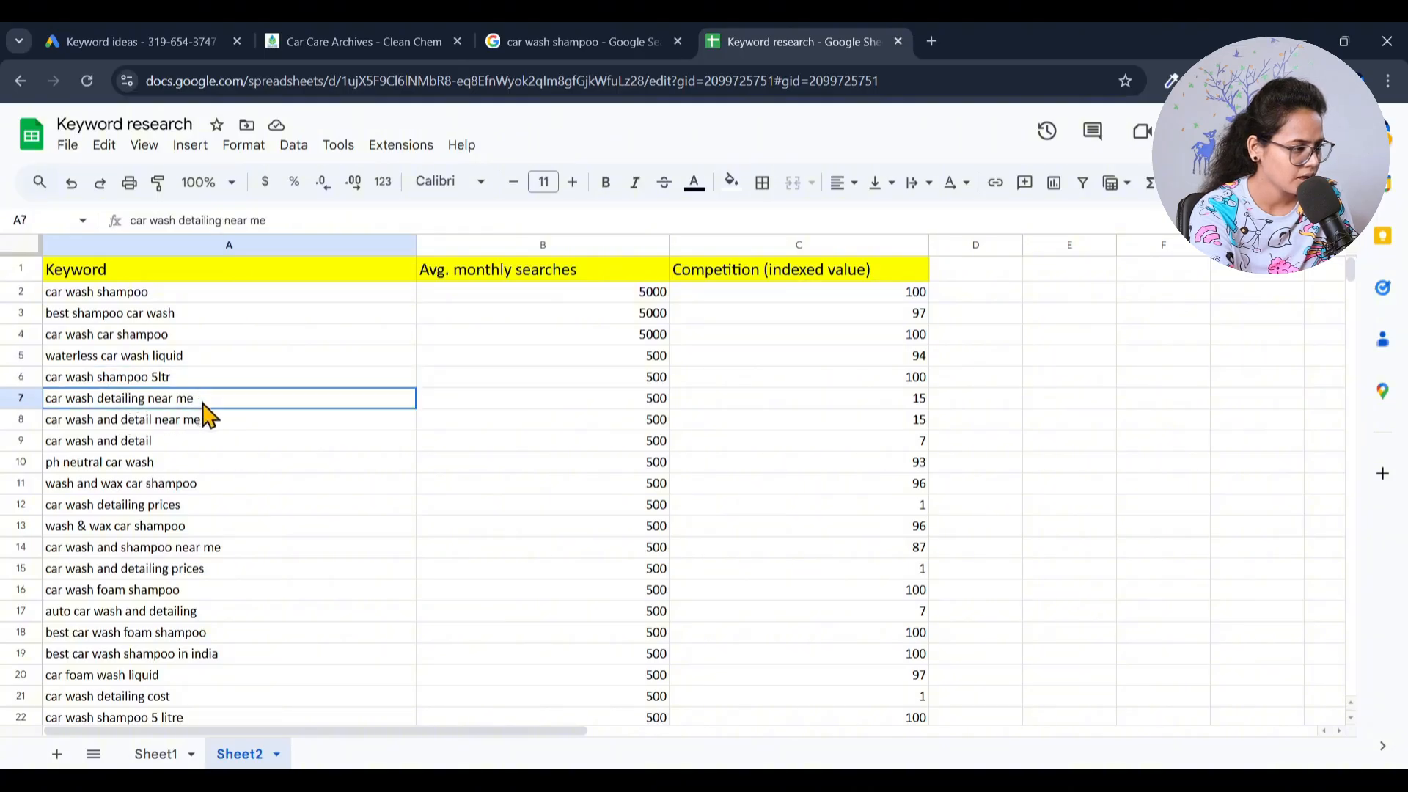
{"action": "right_click", "coordinate": [22, 402]}
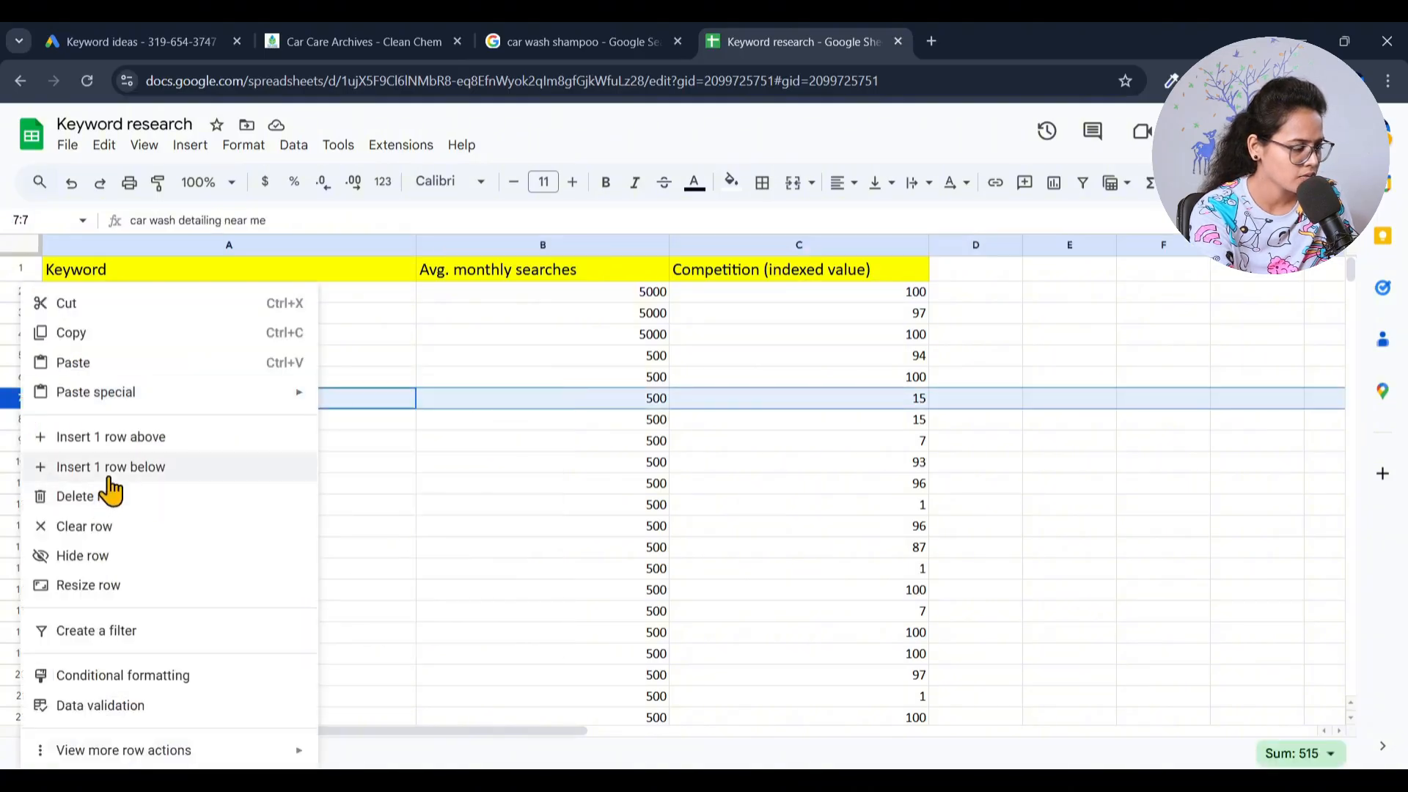
{"action": "left_click", "coordinate": [115, 475]}
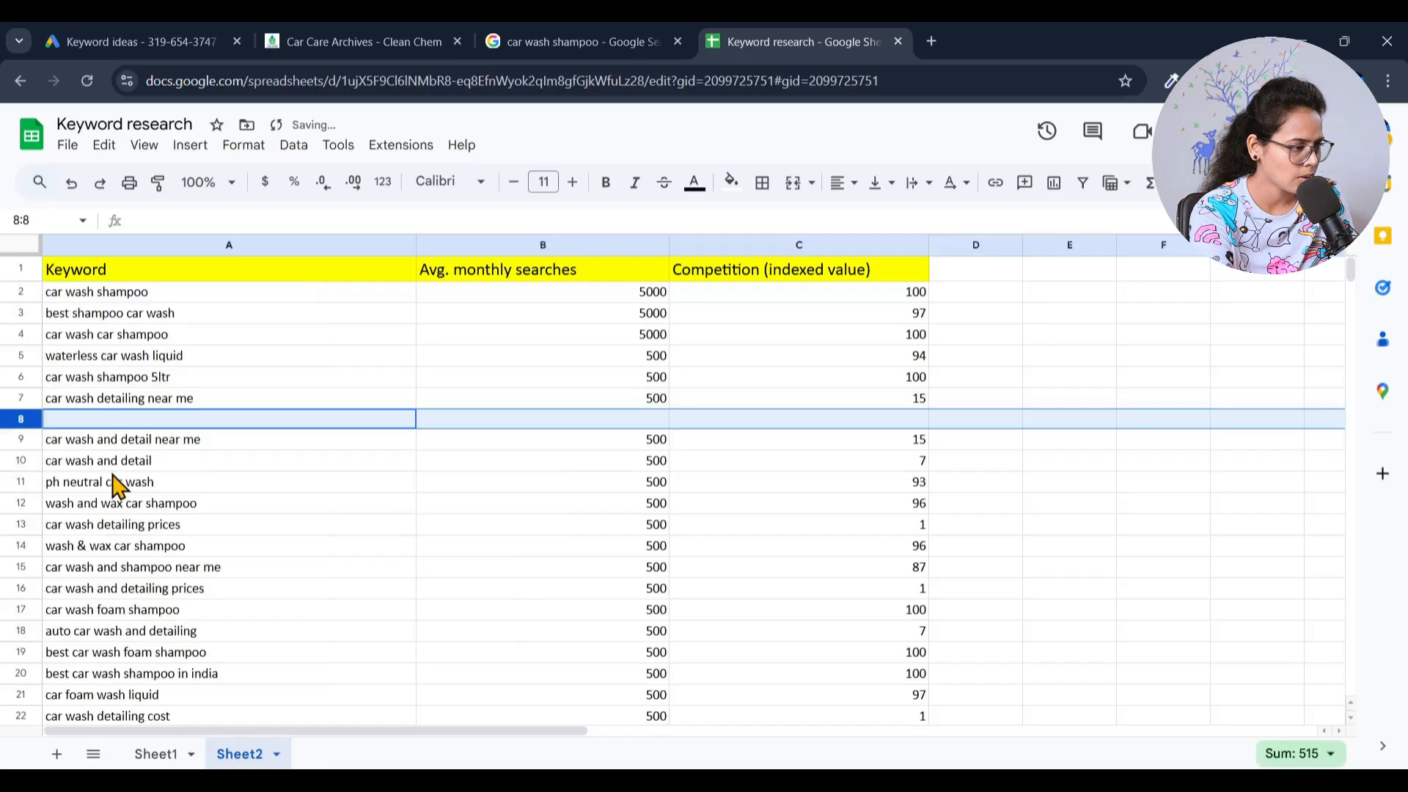
{"action": "right_click", "coordinate": [13, 421]}
{"action": "left_click", "coordinate": [96, 470]}
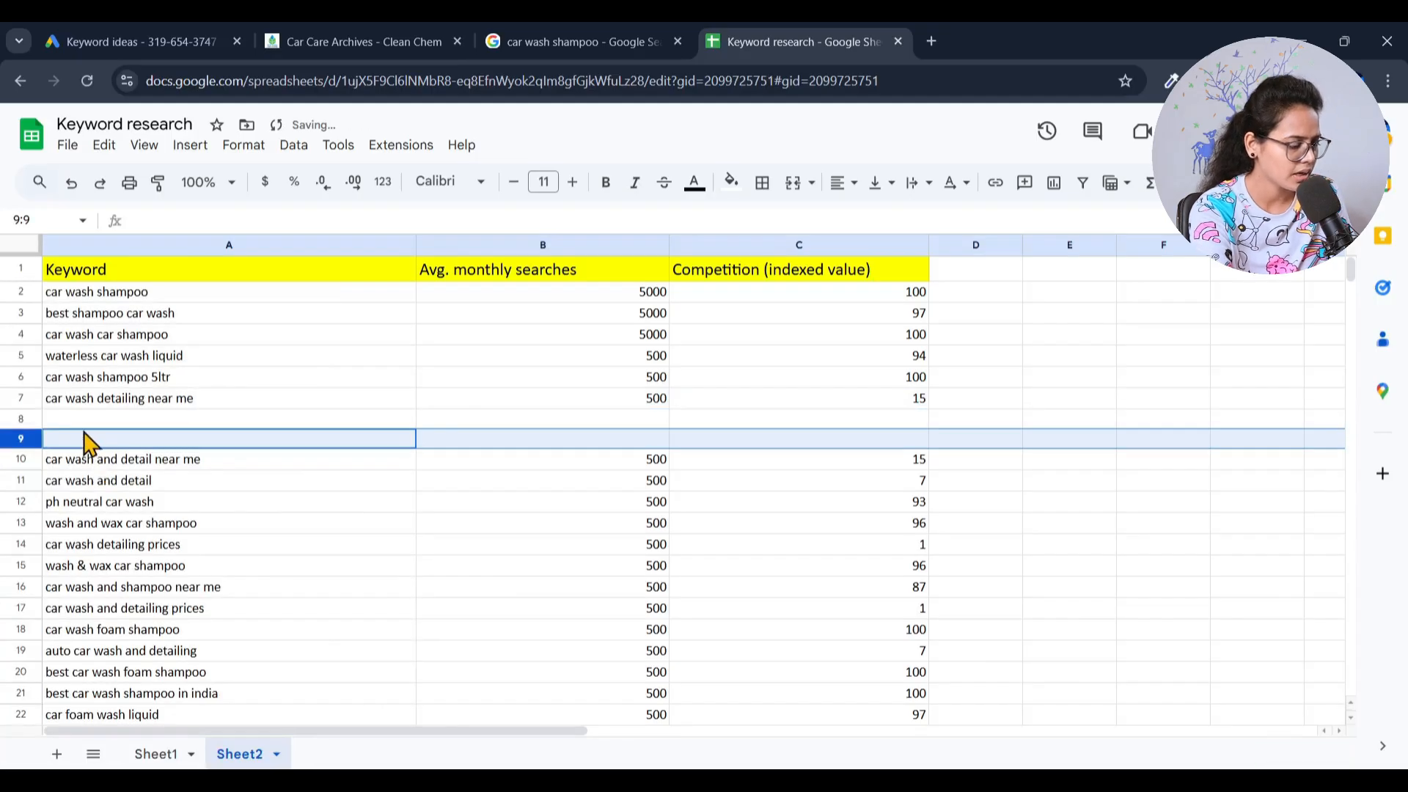
{"action": "key", "text": "ctrl+z"}
{"action": "key", "text": "ctrl+z"}
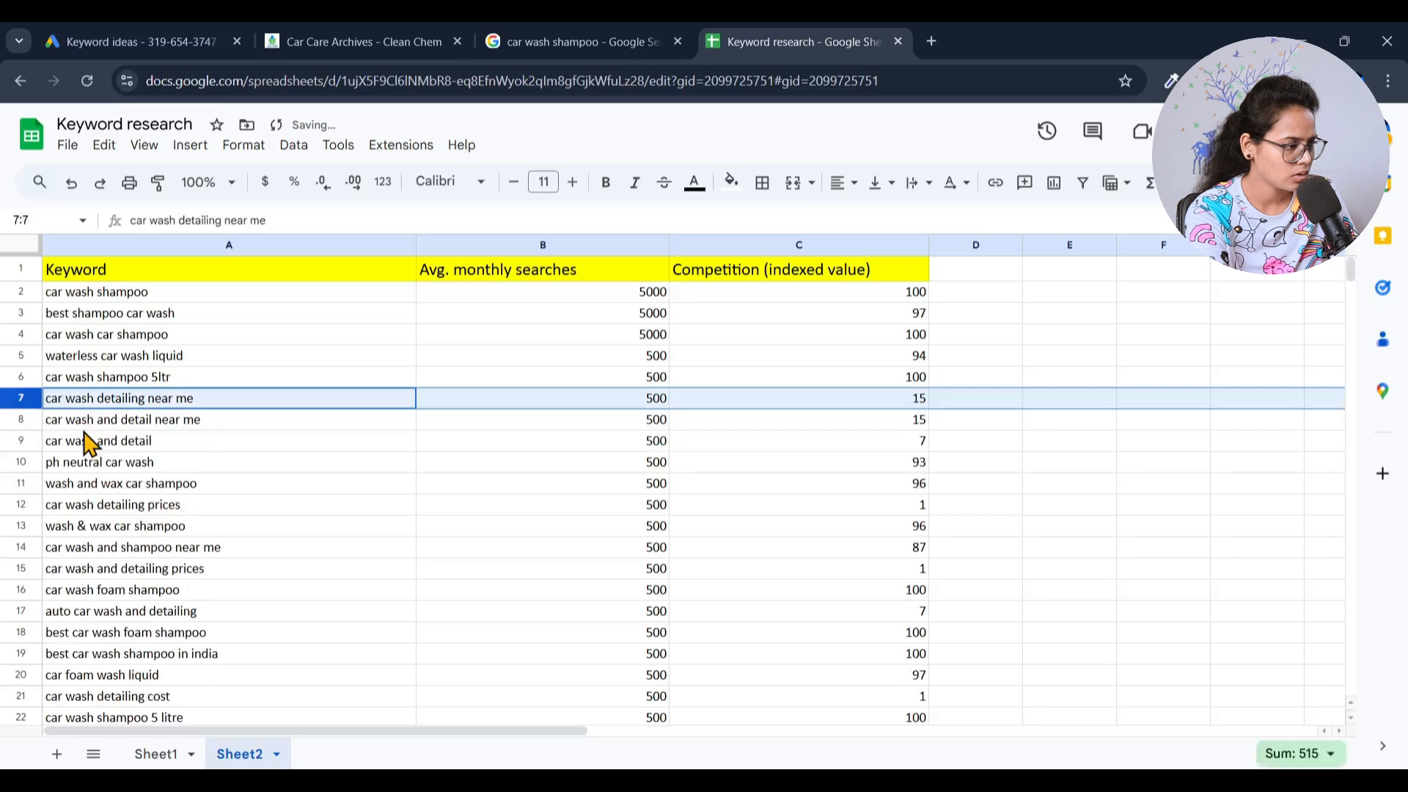
- Delete row 7, containing the keyword "car wash detailing near me"
{"action": "left_click", "coordinate": [81, 429]}
{"action": "left_click", "coordinate": [10, 399]}
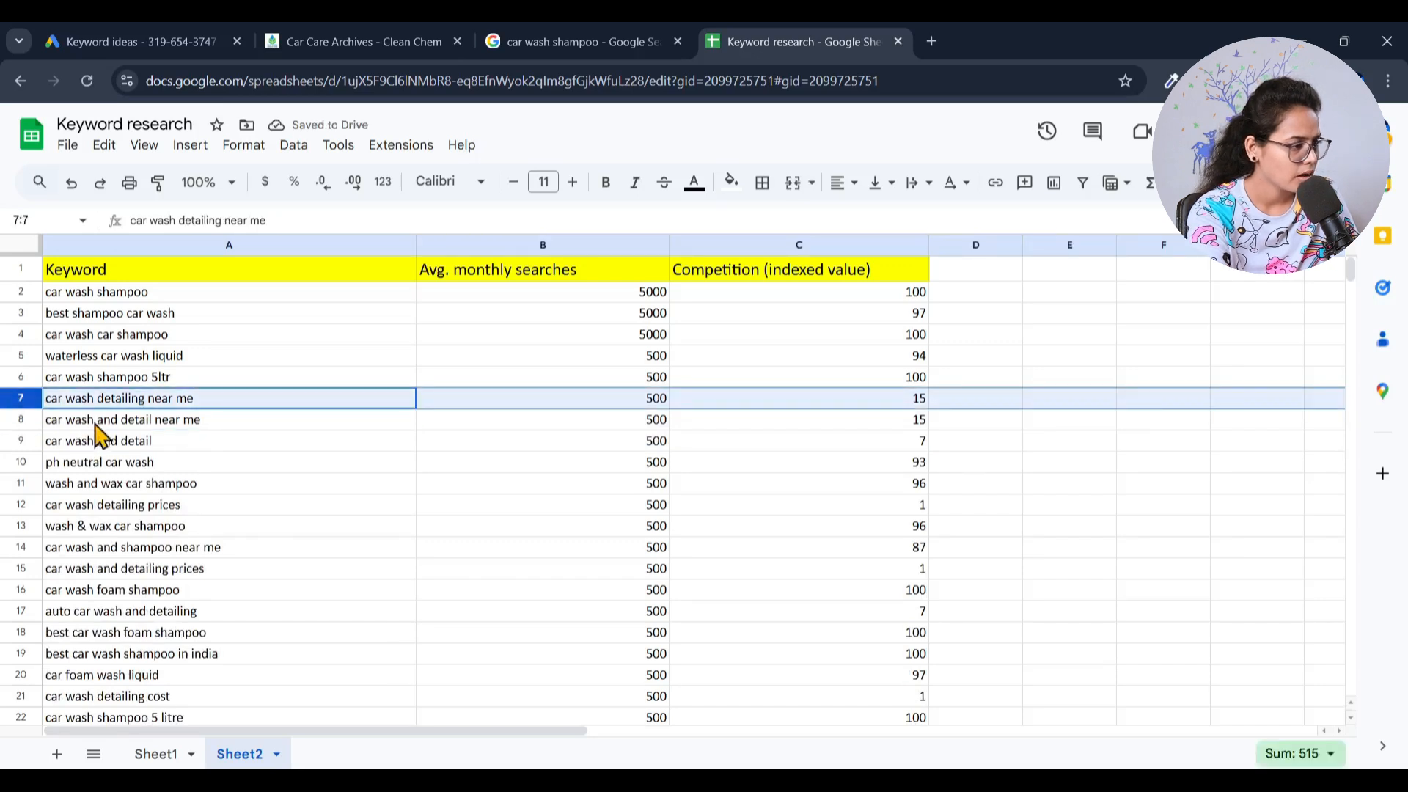
{"action": "right_click", "coordinate": [17, 403]}
{"action": "left_click", "coordinate": [96, 497]}
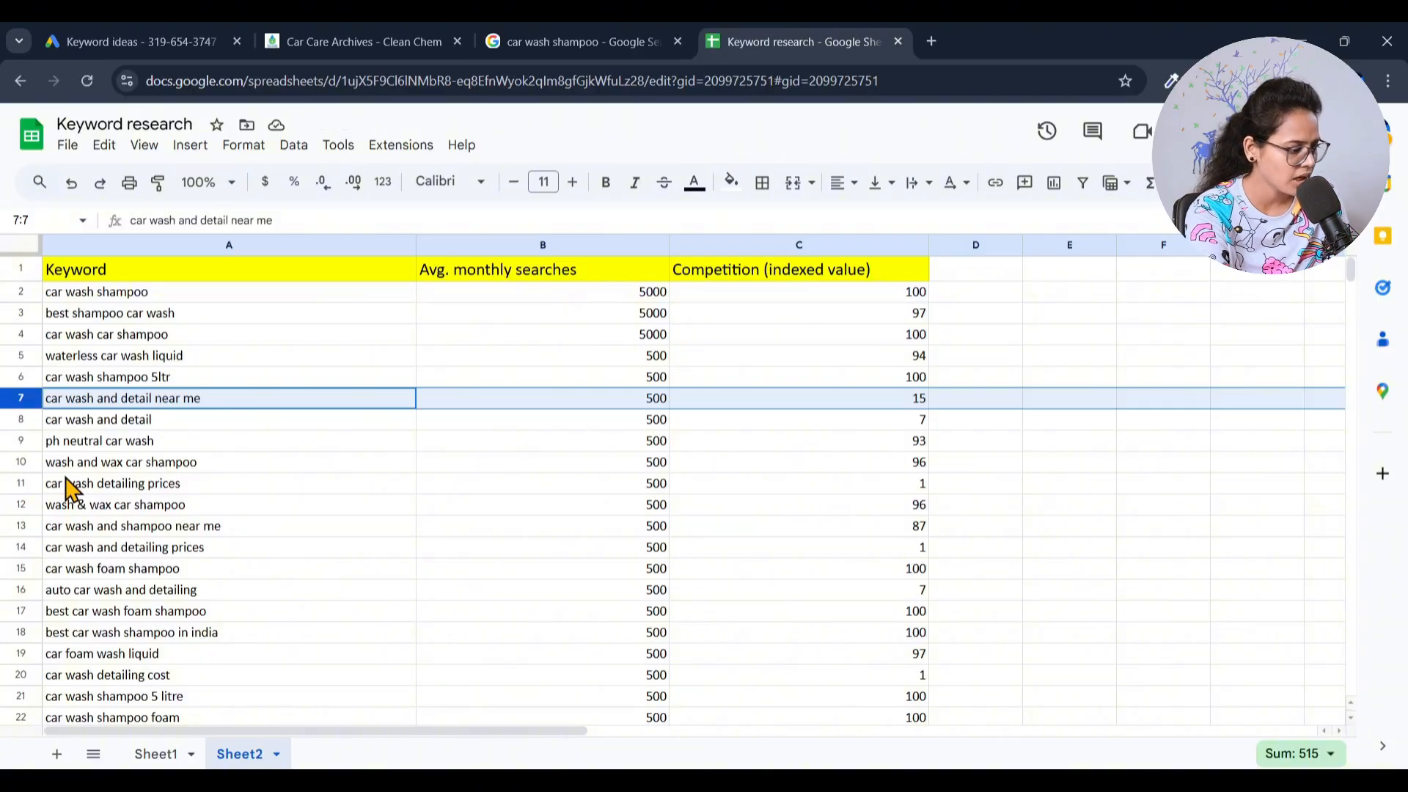
- Delete the unwanted keyword rows 7, 8, 9, 13, 16, 24 and 25 together
{"action": "left_click", "coordinate": [19, 441], "text": "ctrl"}
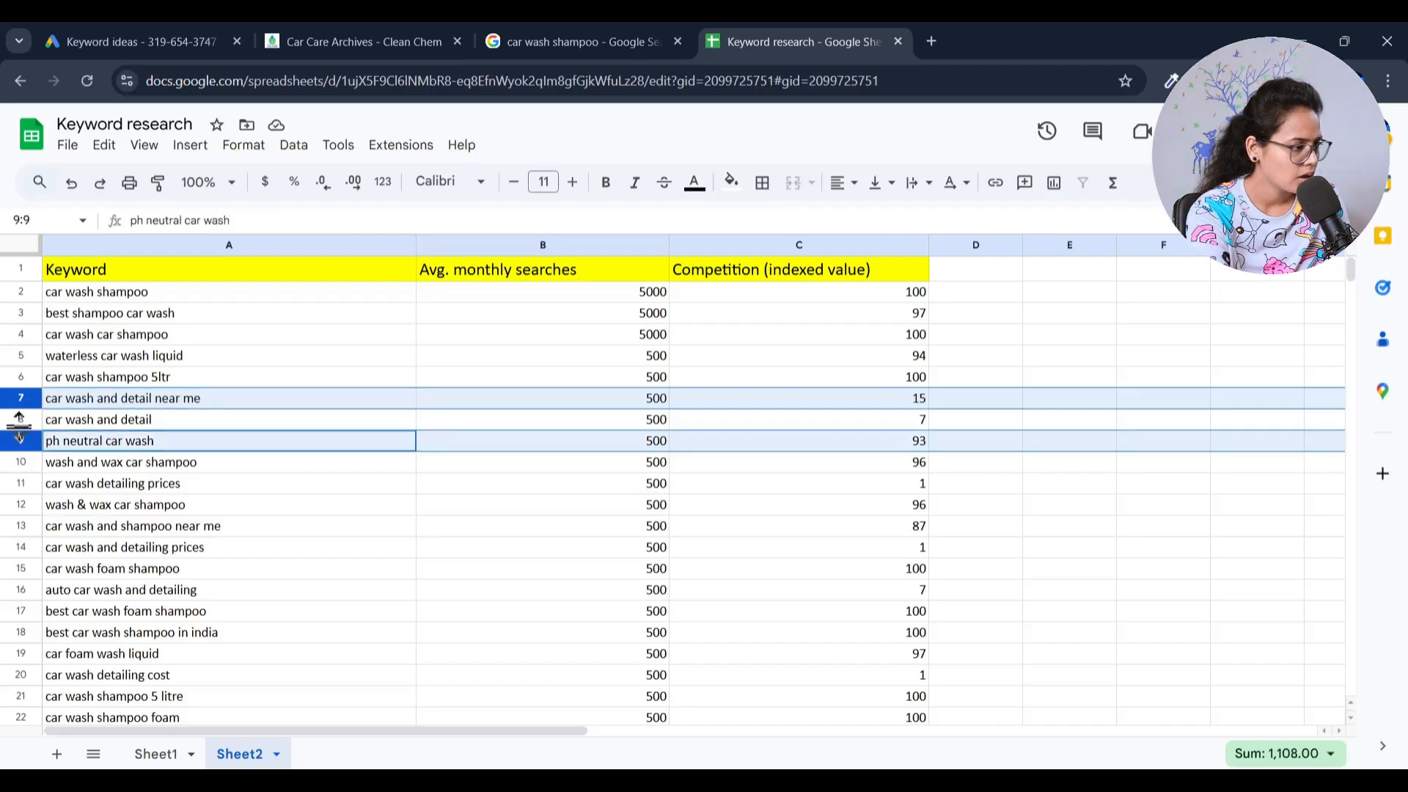
{"action": "left_click", "coordinate": [19, 419], "text": "ctrl"}
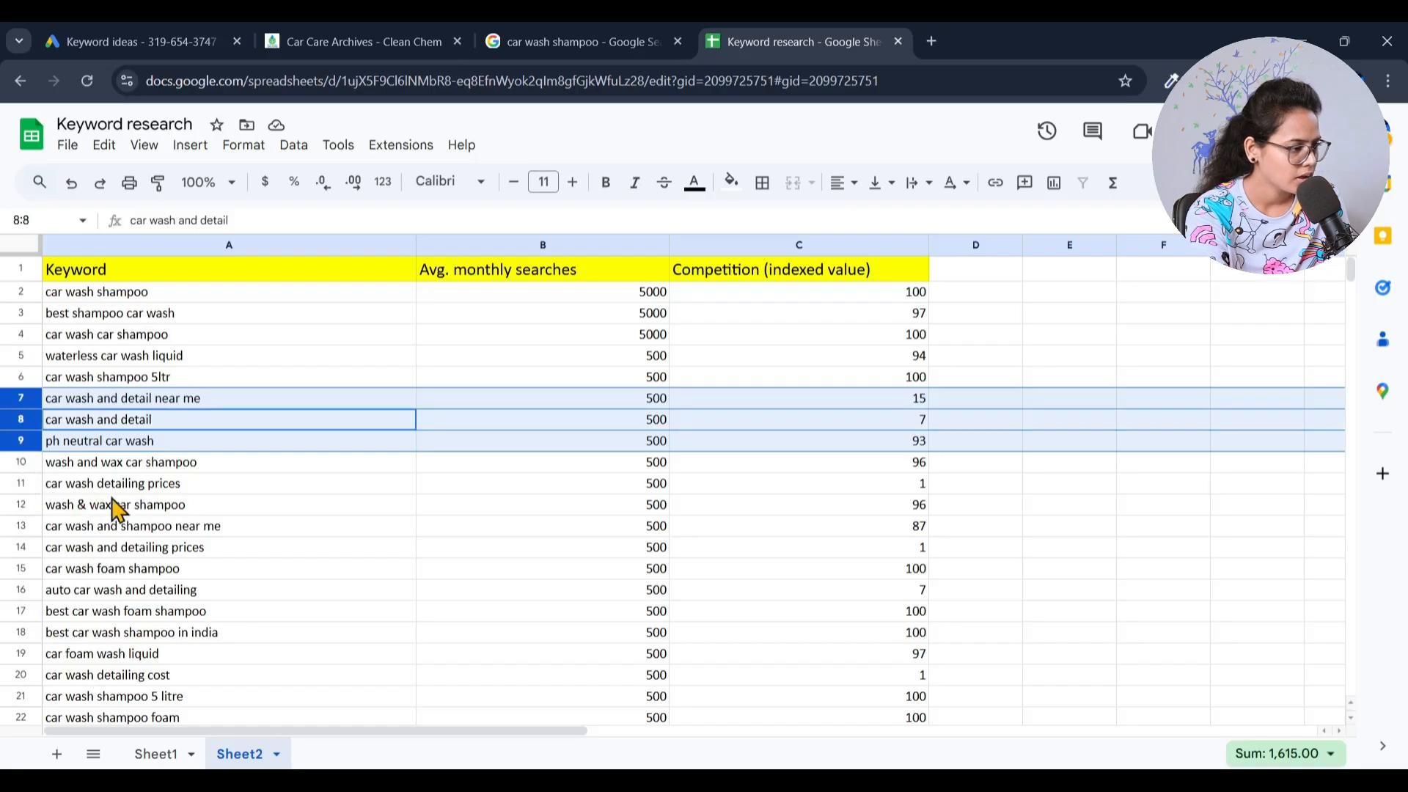
{"action": "left_click", "coordinate": [20, 526], "text": "ctrl"}
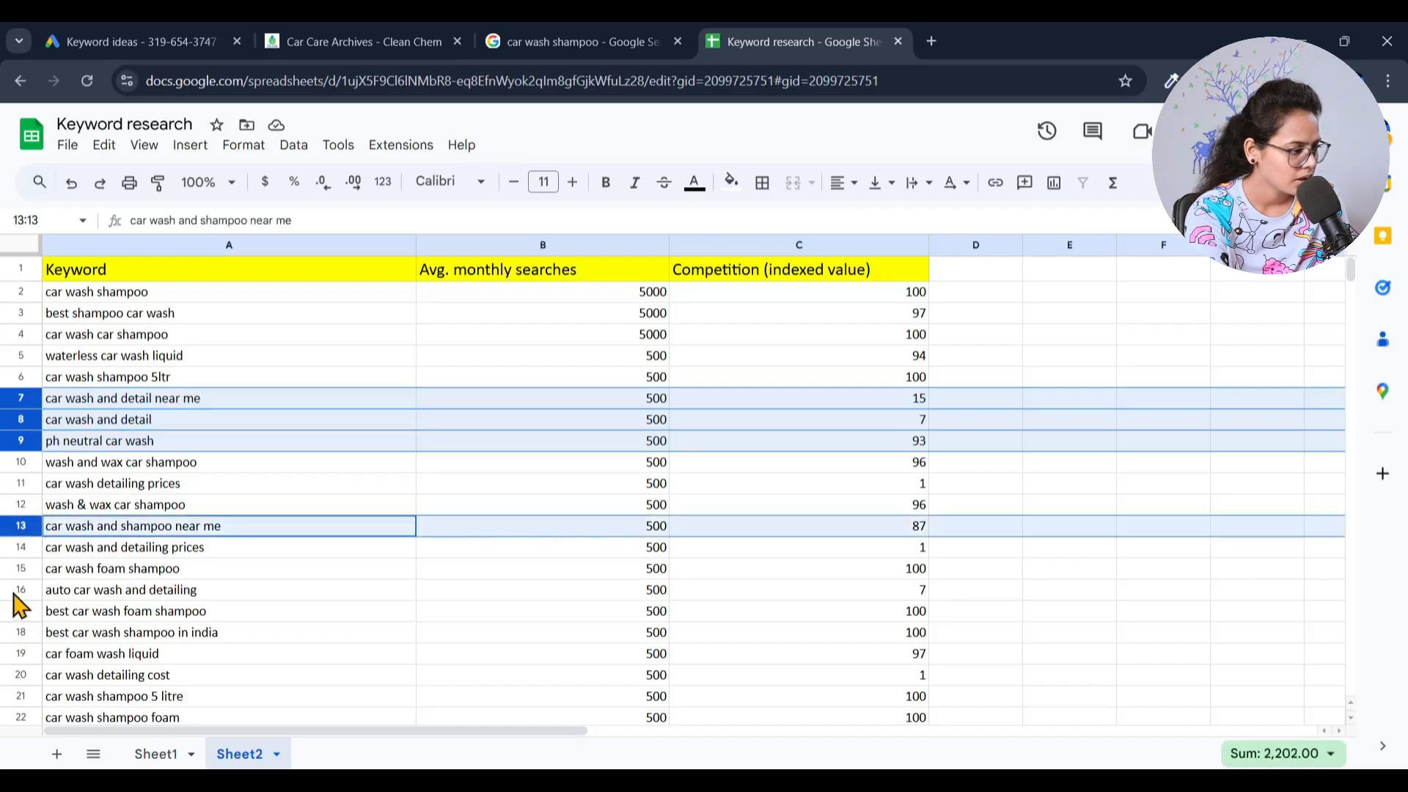
{"action": "scroll", "coordinate": [159, 597], "scroll_direction": "down", "scroll_amount": 1}
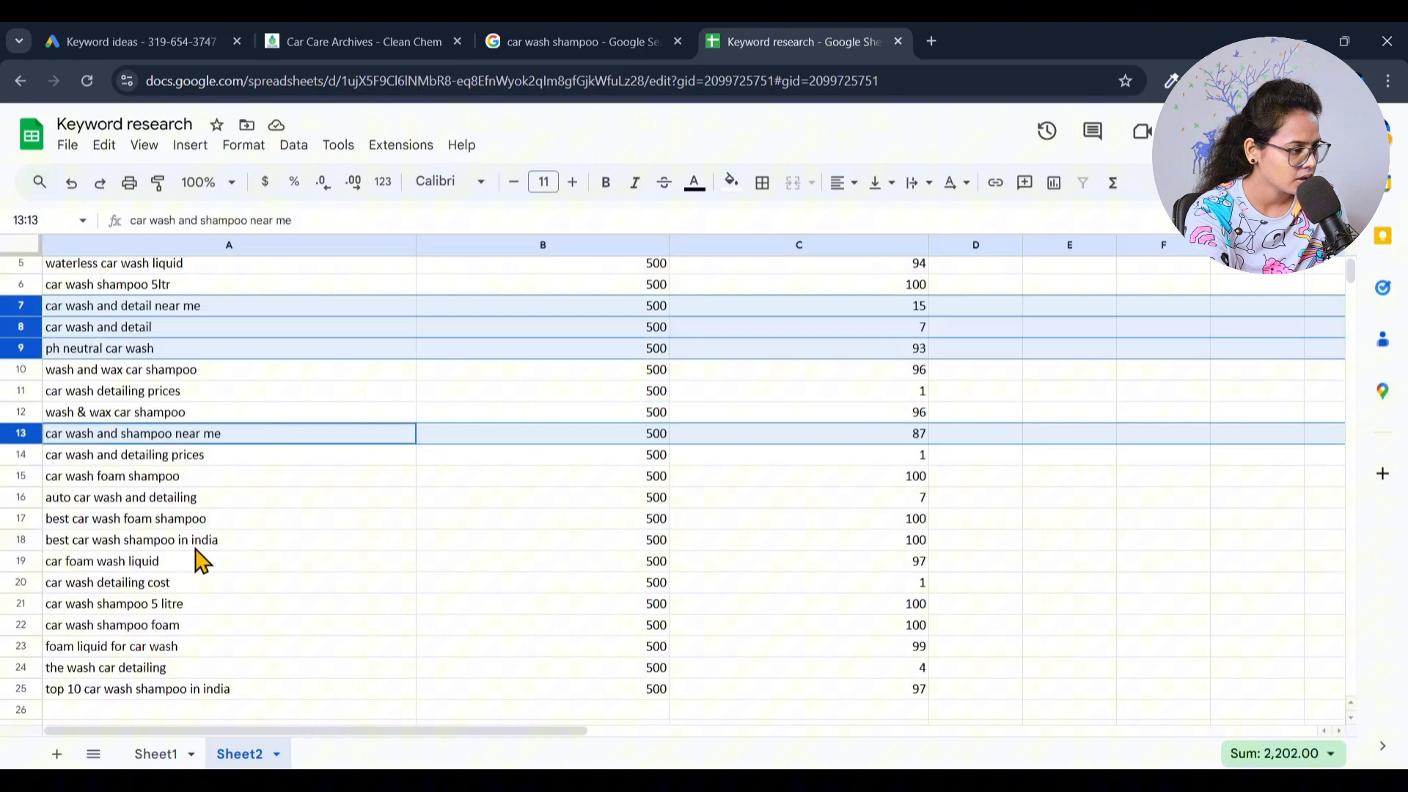
{"action": "left_click", "coordinate": [18, 496], "text": "ctrl"}
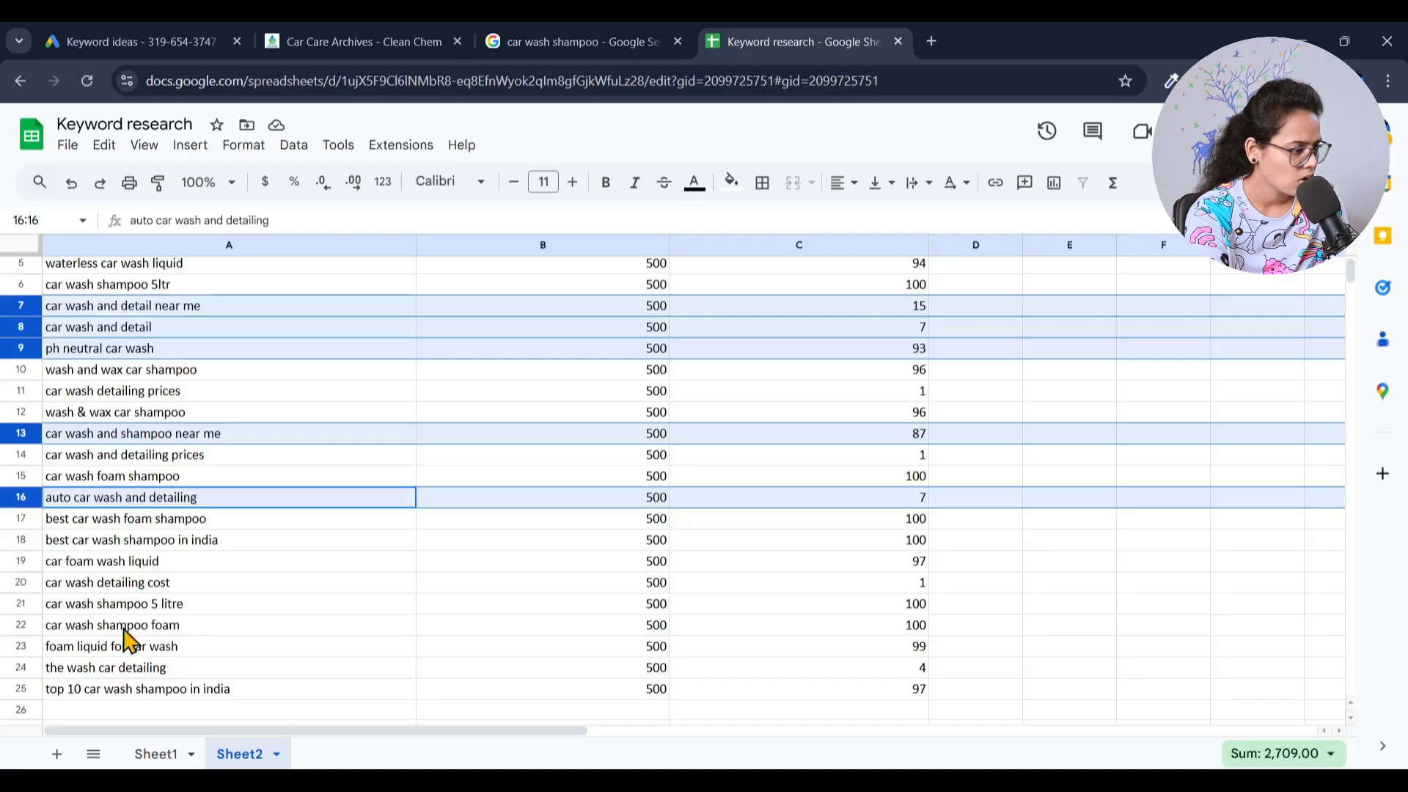
{"action": "scroll", "coordinate": [46, 618], "scroll_direction": "down", "scroll_amount": 2}
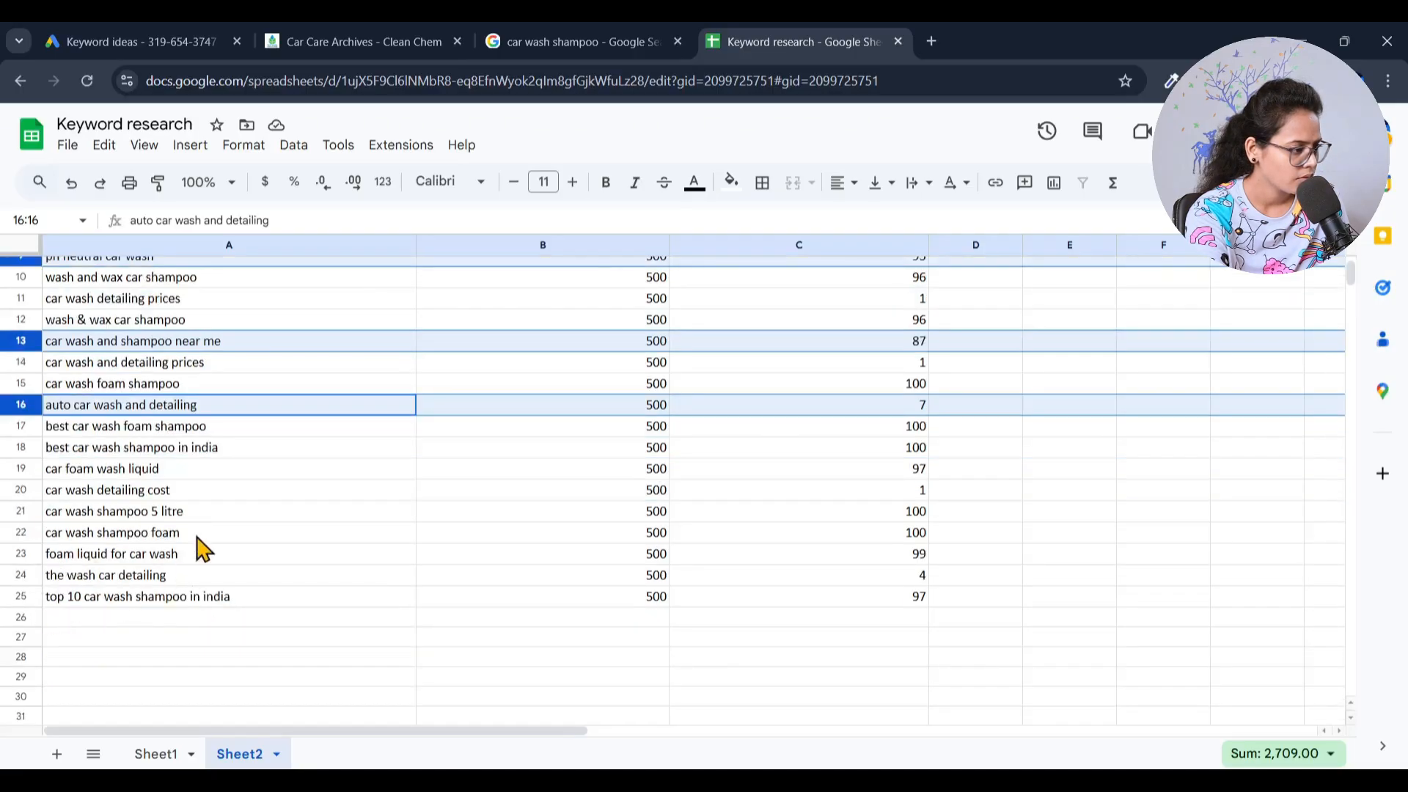
{"action": "left_click", "coordinate": [19, 575], "text": "ctrl"}
{"action": "left_click", "coordinate": [21, 596], "text": "ctrl"}
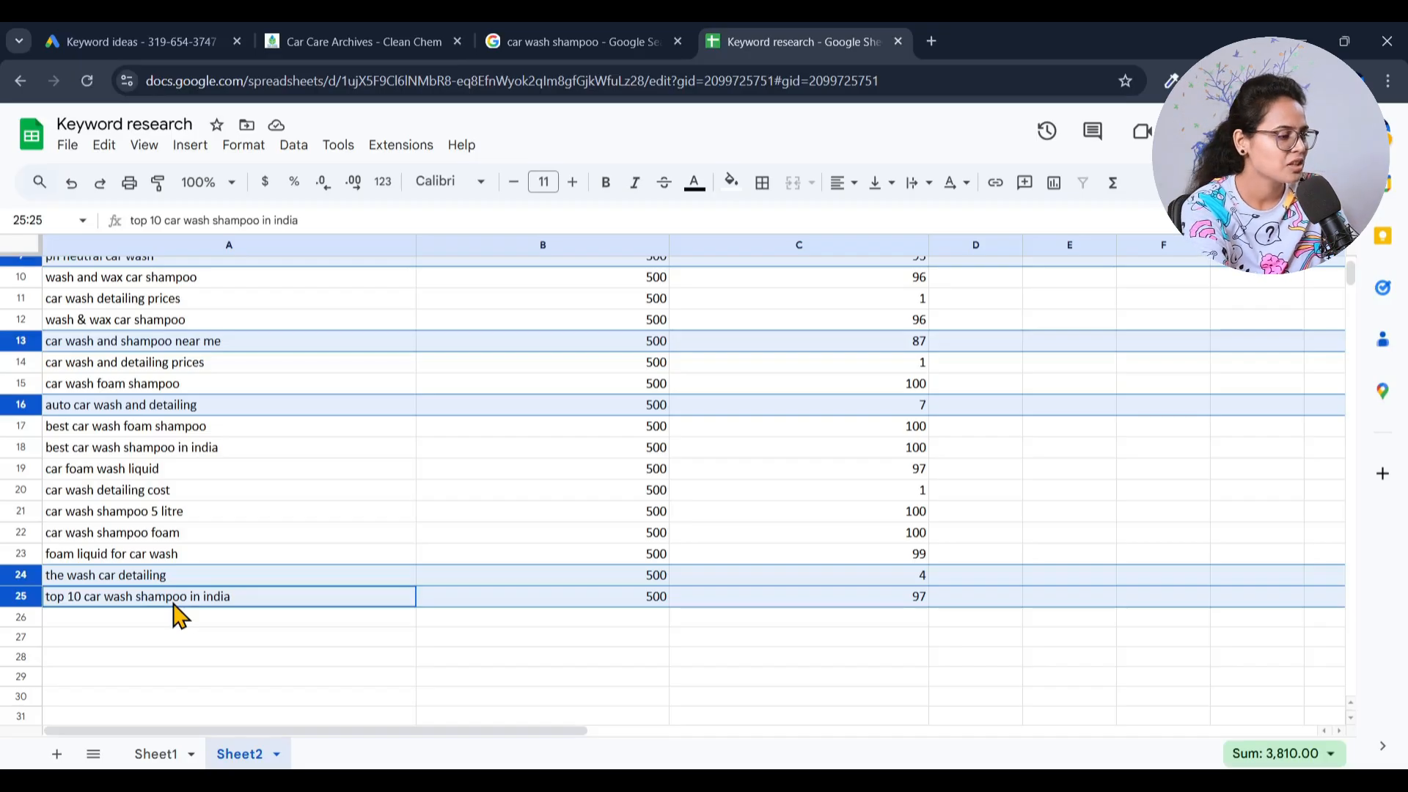
{"action": "right_click", "coordinate": [31, 591]}
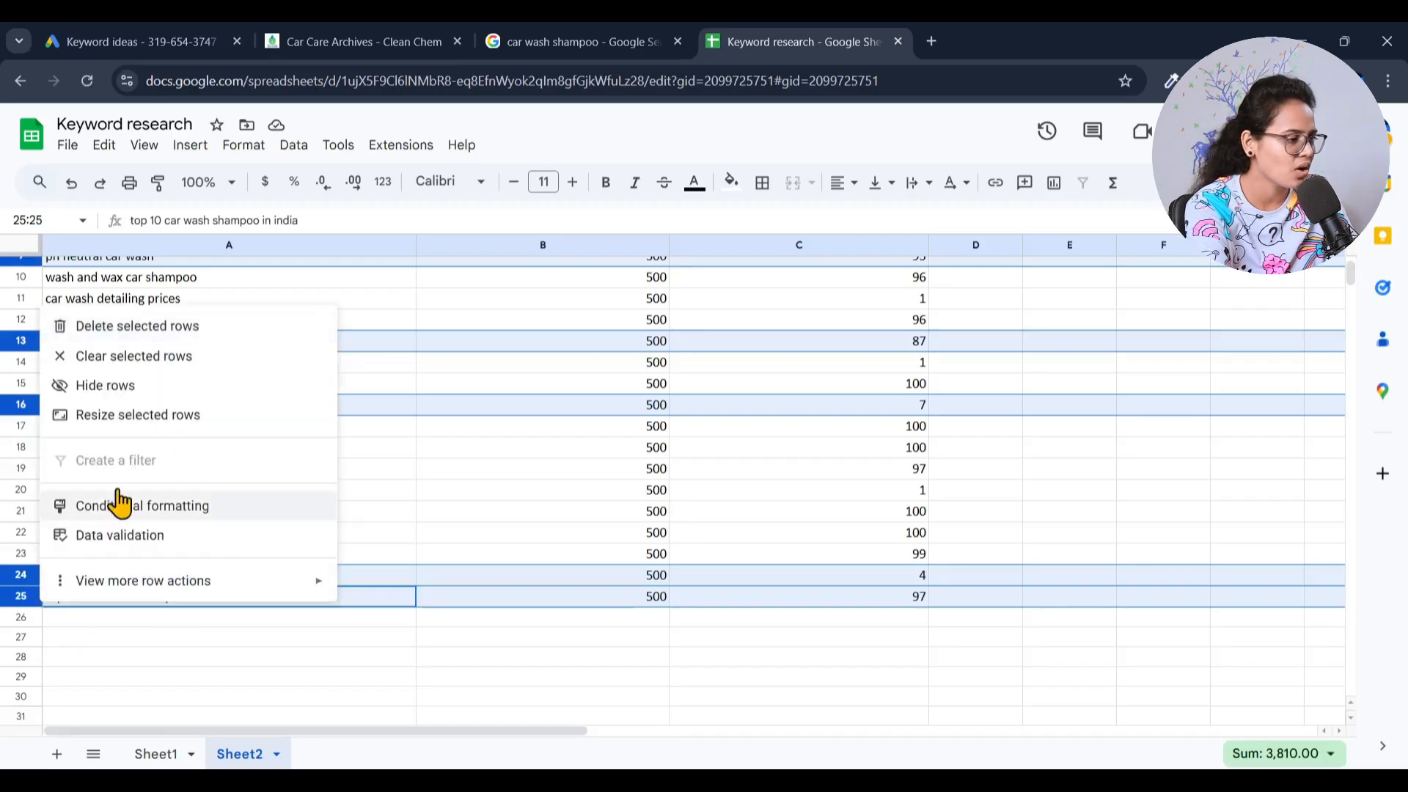
{"action": "left_click", "coordinate": [111, 327]}
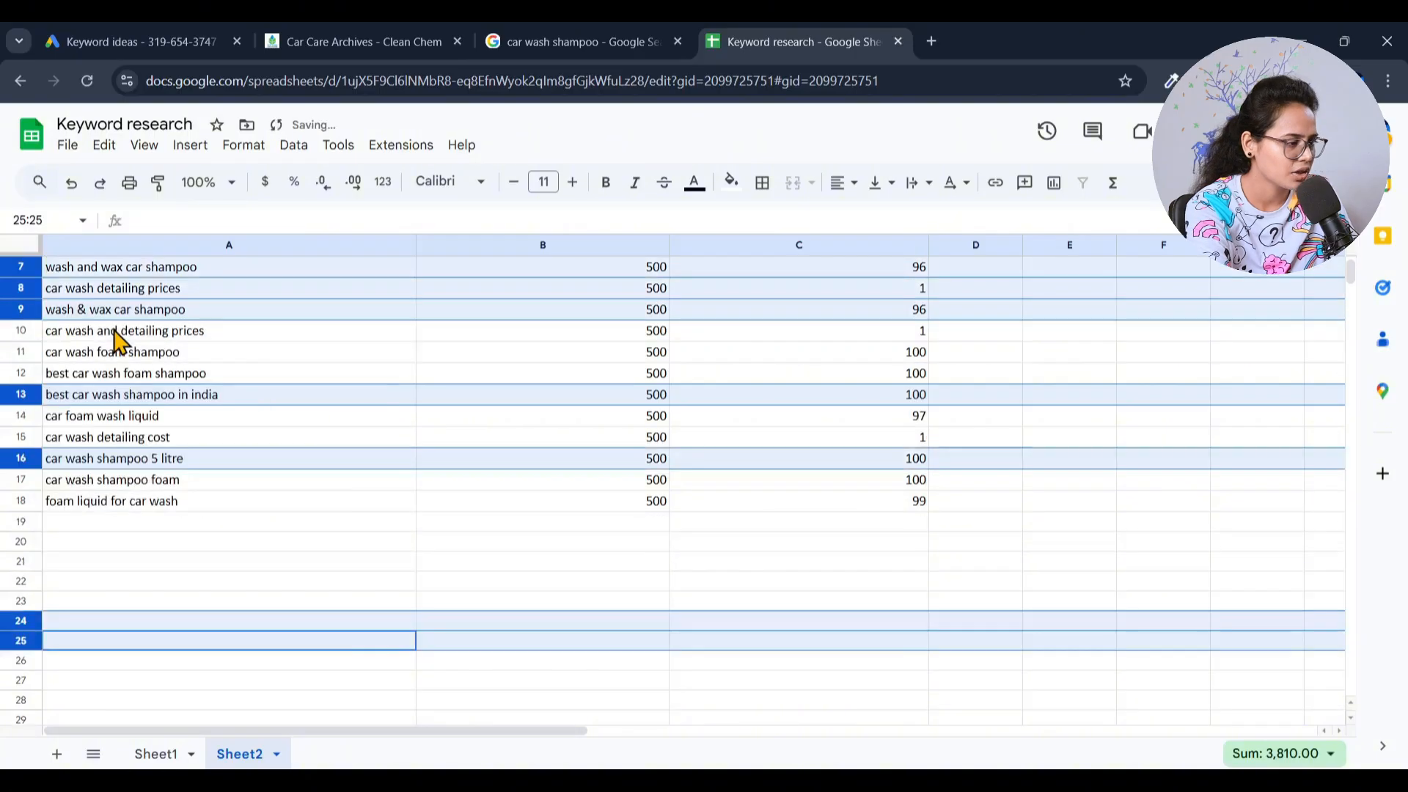
{"action": "scroll", "coordinate": [208, 609], "scroll_direction": "up", "scroll_amount": 2}
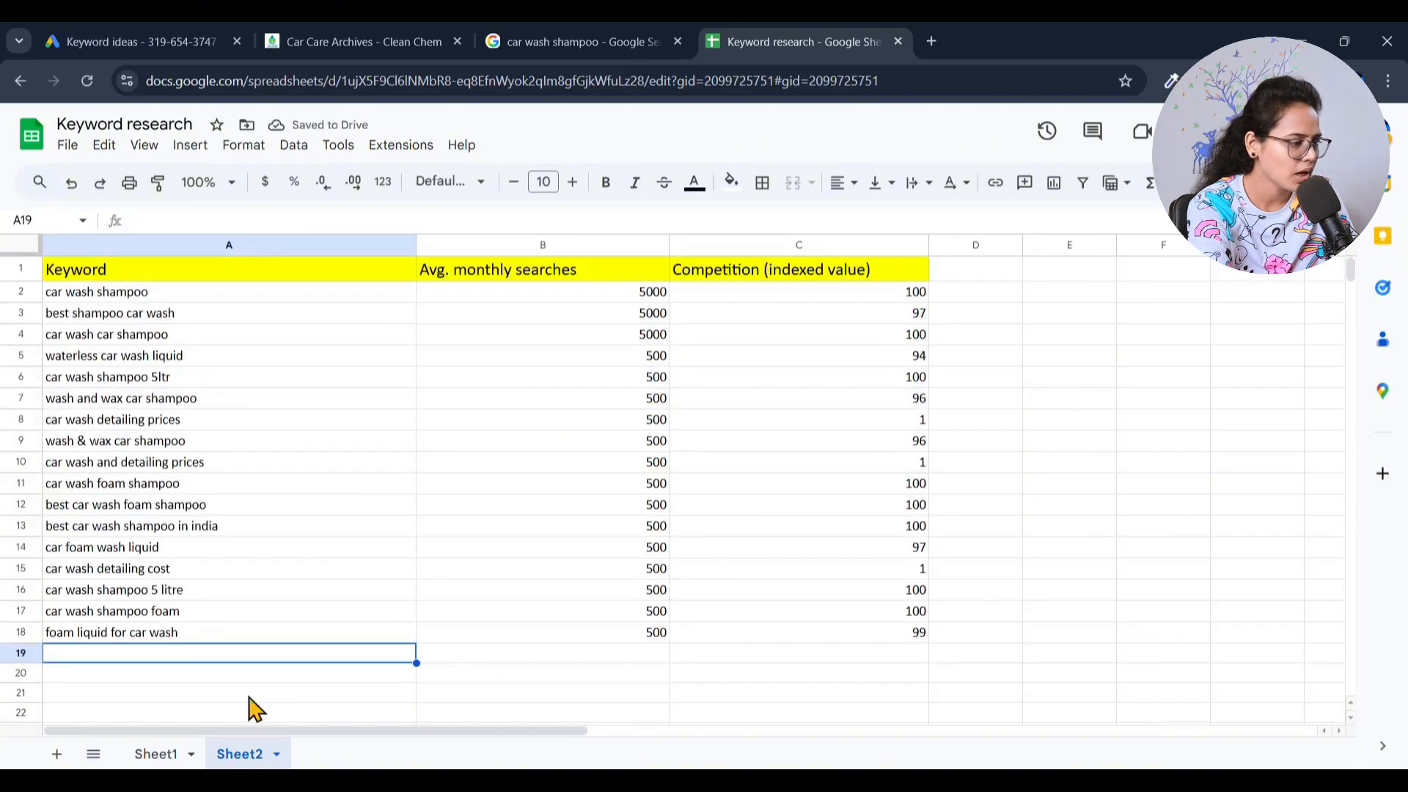
- Select the remaining keywords in A2 to A18, followed by the whole Competition (indexed value) column
{"action": "left_click", "coordinate": [112, 635]}
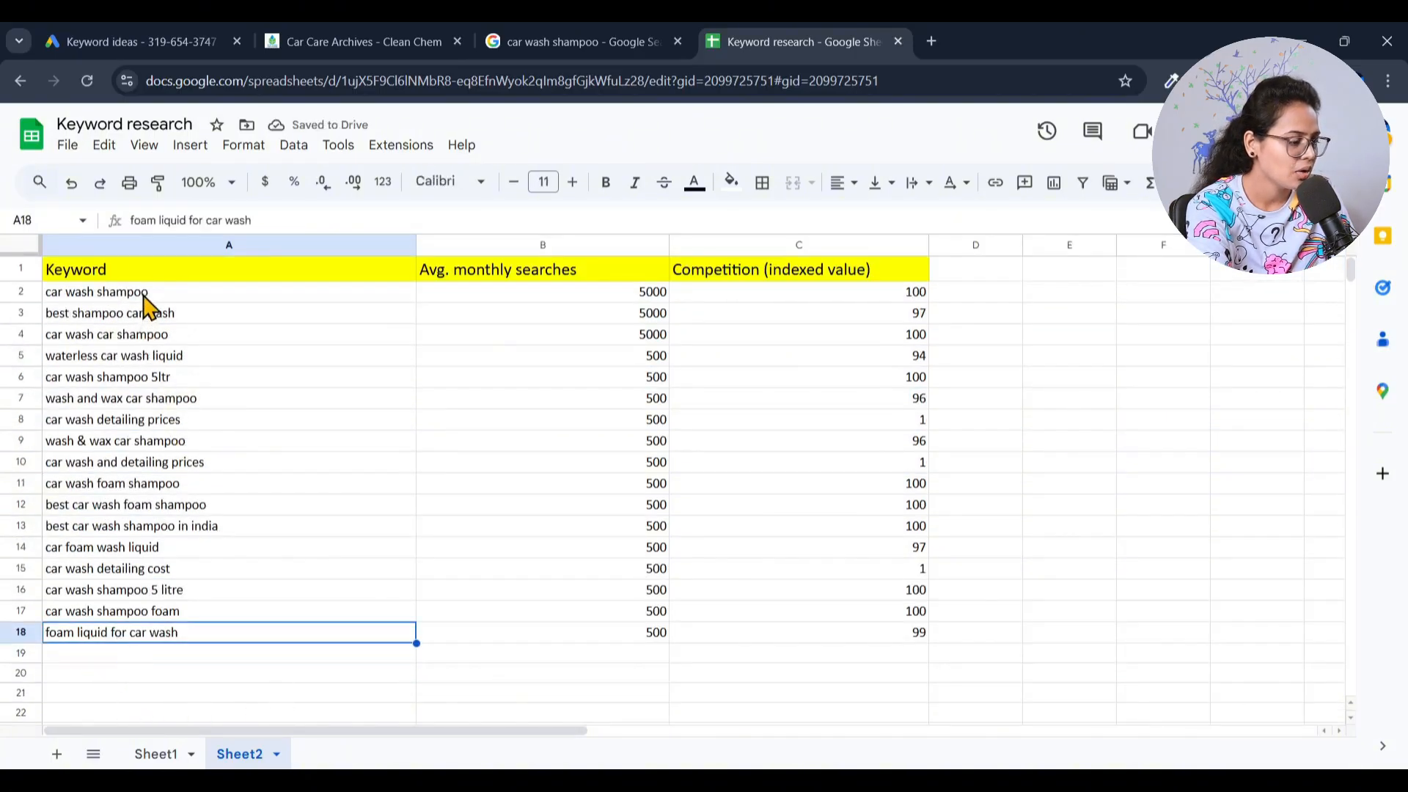
{"action": "left_click", "coordinate": [173, 297], "text": "shift"}
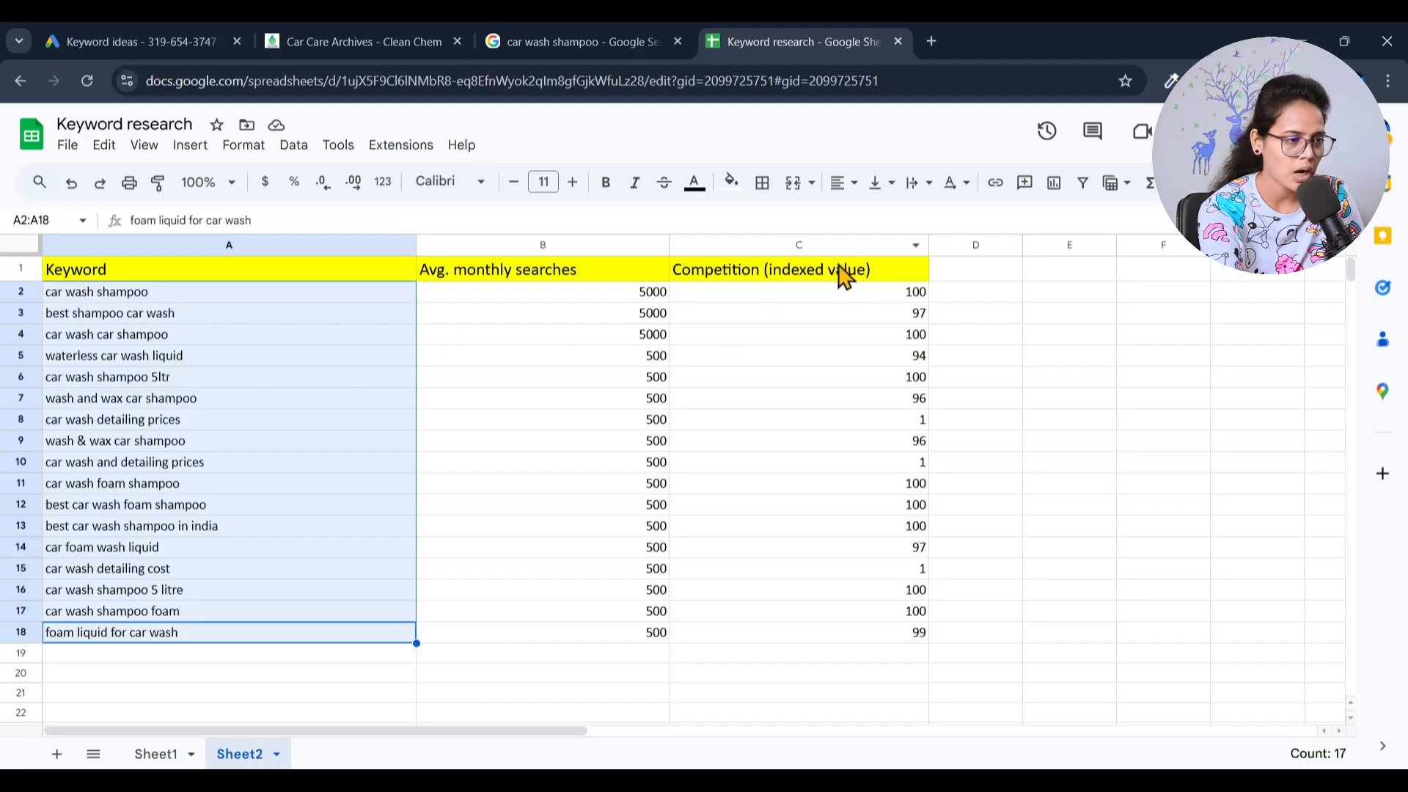
{"action": "left_click", "coordinate": [826, 242]}
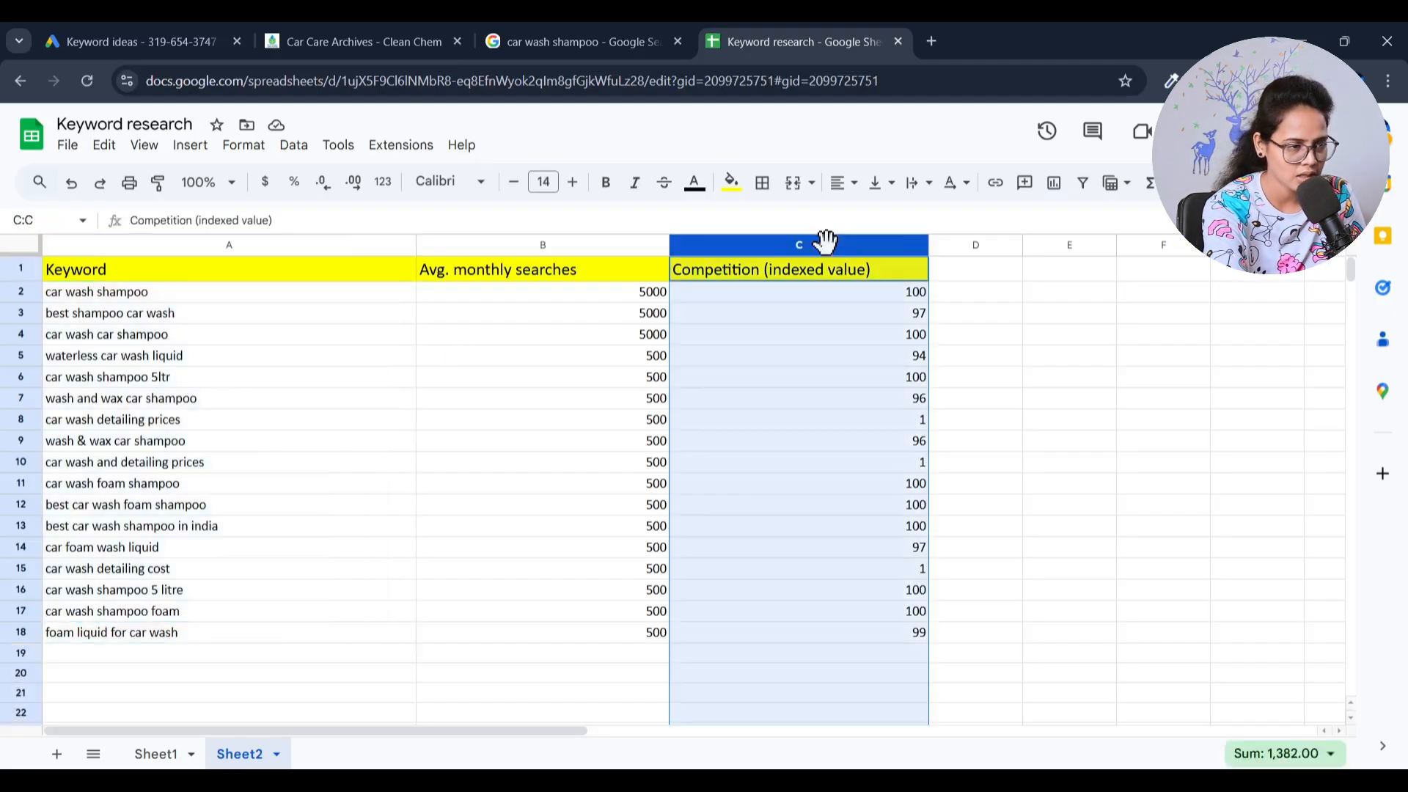